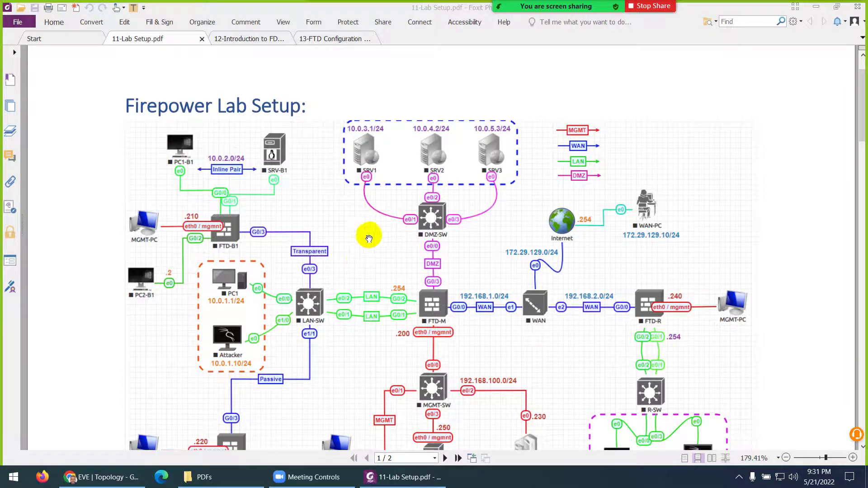
# - Switch to the EVE topology in Chrome and start a new Cisco FirePower 6 node with the firepower6-FTD-7.0.0-94 image
pyautogui.scroll(-1, 429, 285)
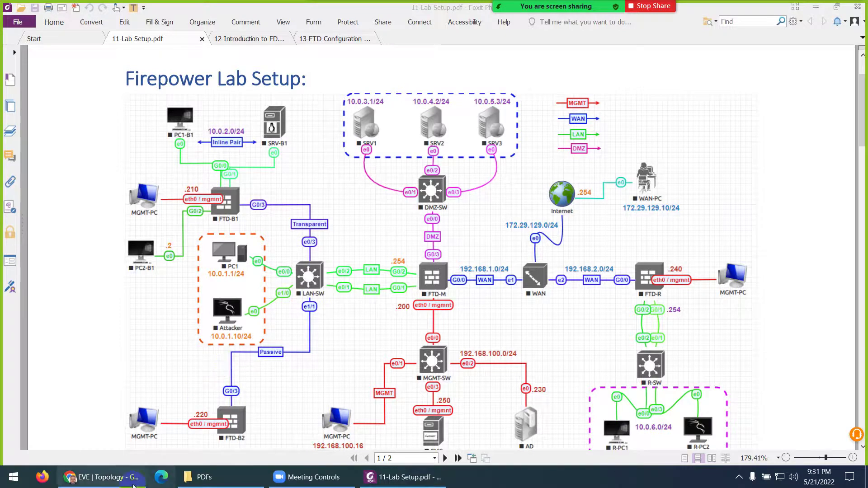
pyautogui.click(110, 477)
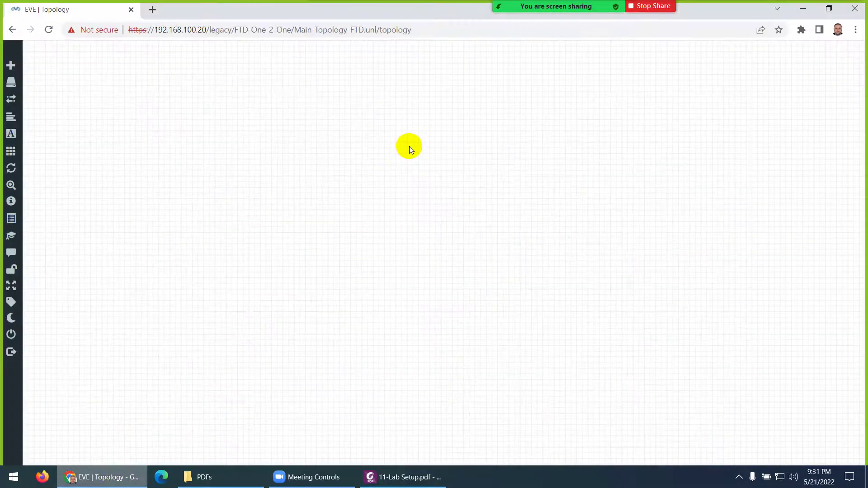
pyautogui.rightClick(409, 145)
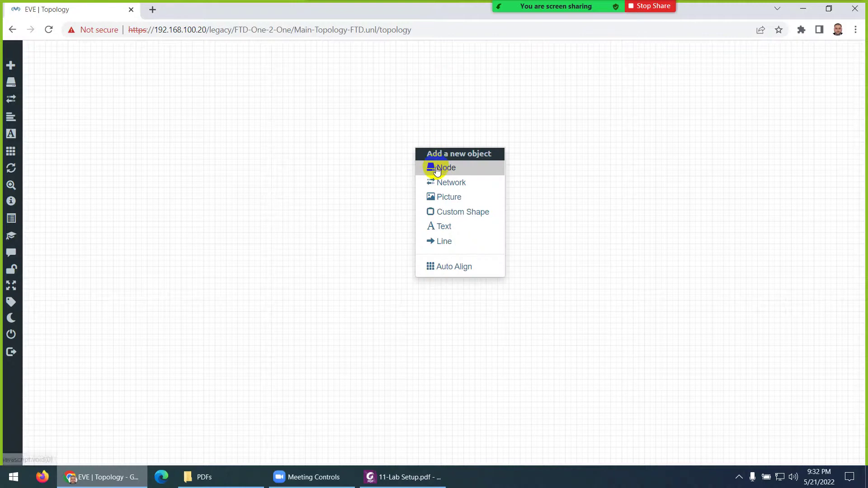
pyautogui.click(436, 167)
pyautogui.write('fire')
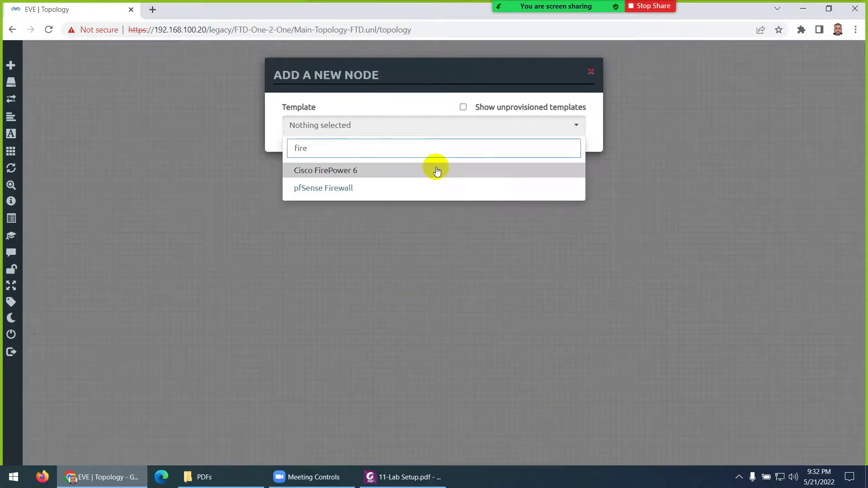
pyautogui.click(344, 170)
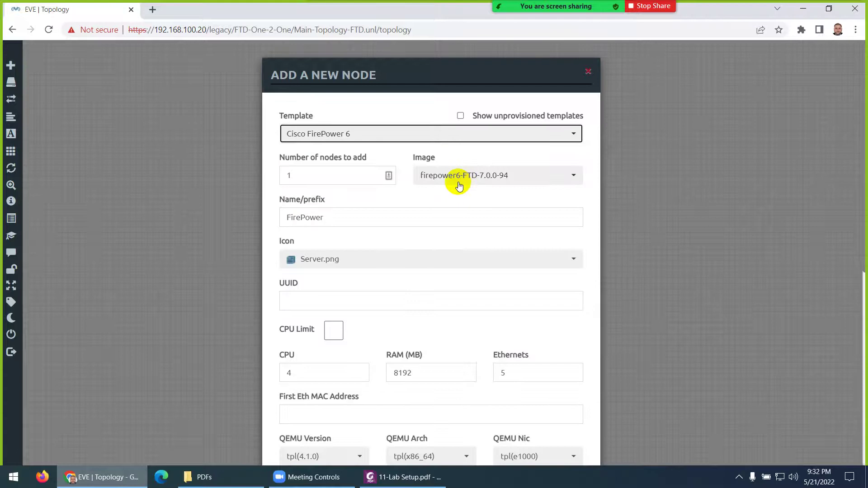
pyautogui.click(463, 180)
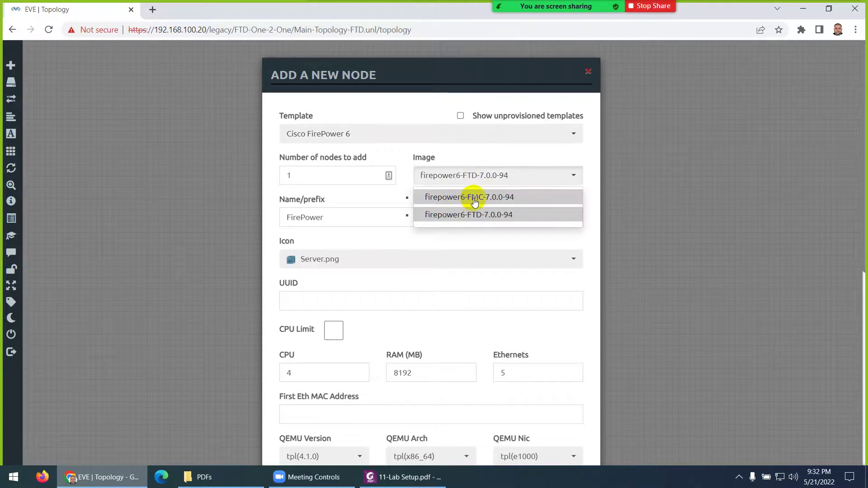
pyautogui.click(467, 214)
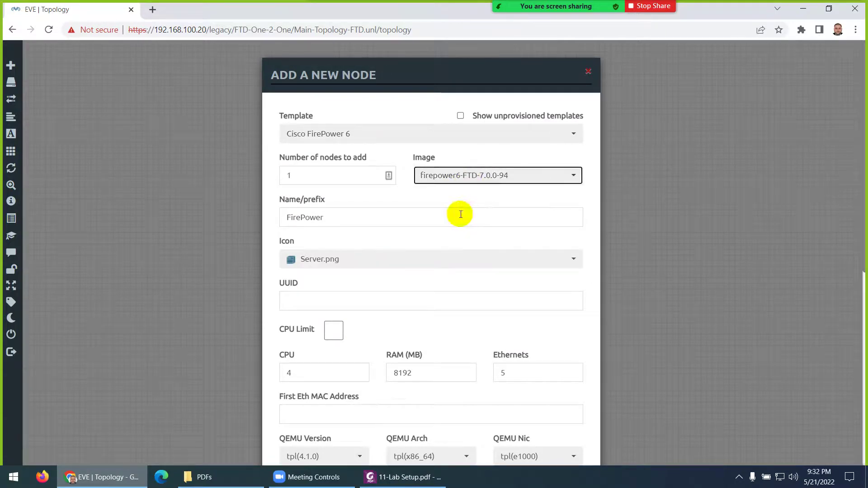
# - Set the number of nodes to add to 4 and choose Firewall3.png as their icon
pyautogui.moveTo(307, 177); pyautogui.dragTo(267, 168)
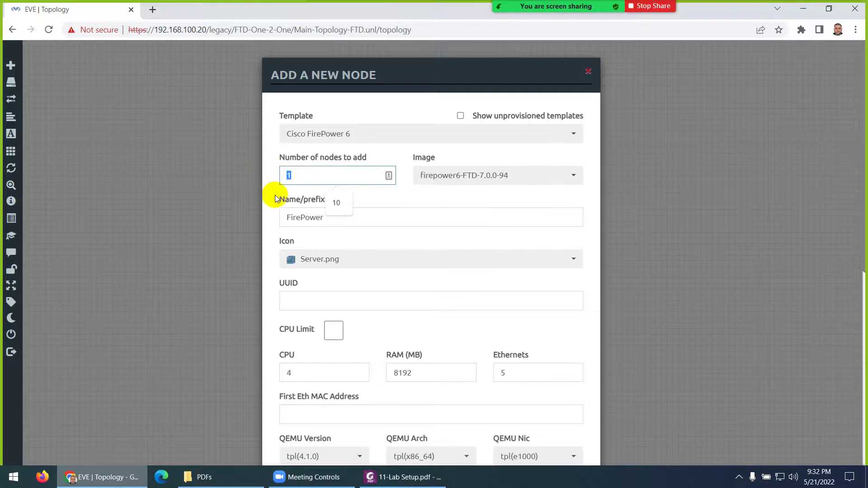
pyautogui.write('2')
pyautogui.click(351, 260)
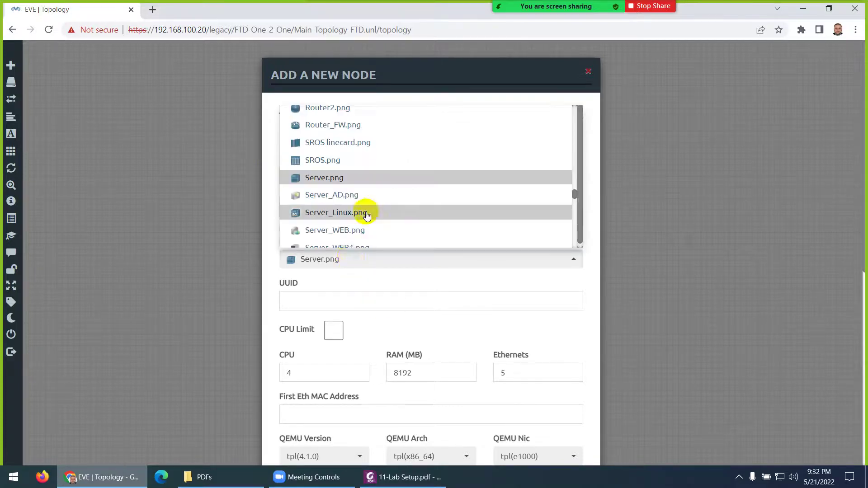
pyautogui.scroll(10, 368, 194)
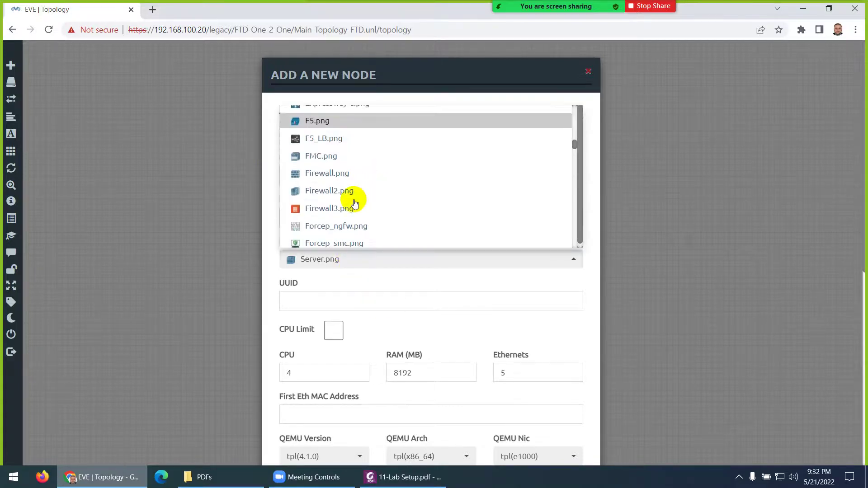
pyautogui.click(333, 209)
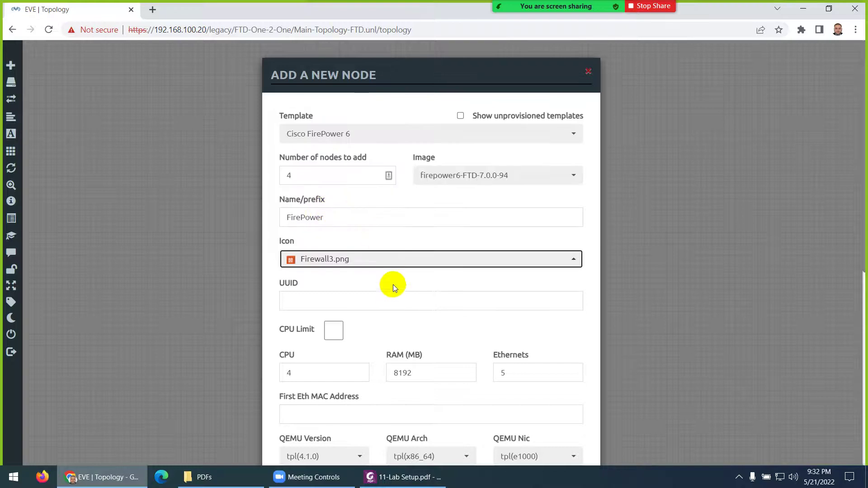
# - Set the node name prefix to FTD and check the firewalls in the 11-Lab Setup PDF diagram
pyautogui.moveTo(389, 217); pyautogui.dragTo(289, 217)
pyautogui.write('F')
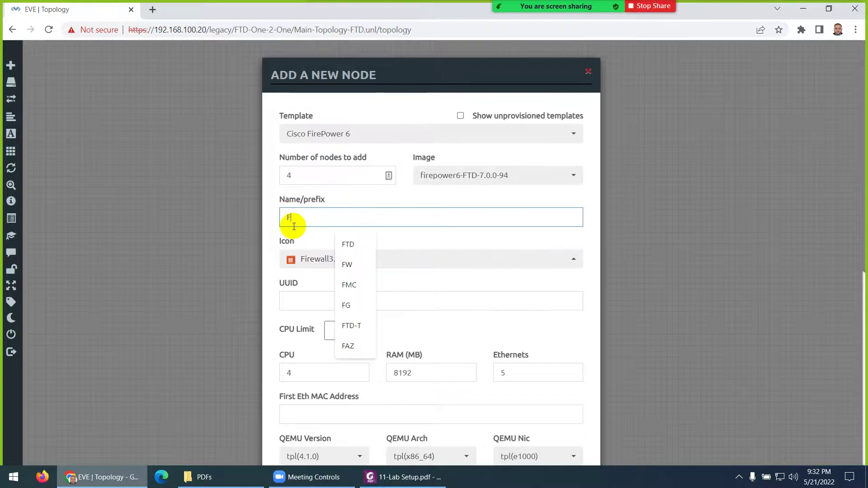
pyautogui.write('TD')
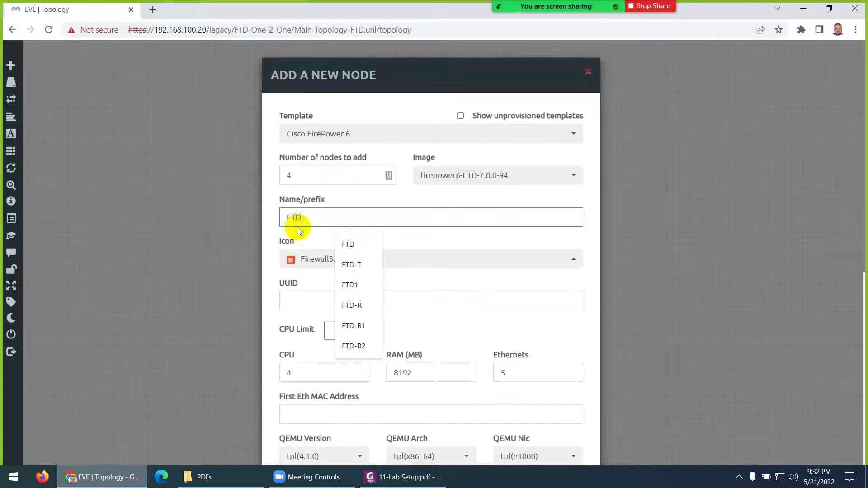
pyautogui.click(346, 243)
pyautogui.click(382, 477)
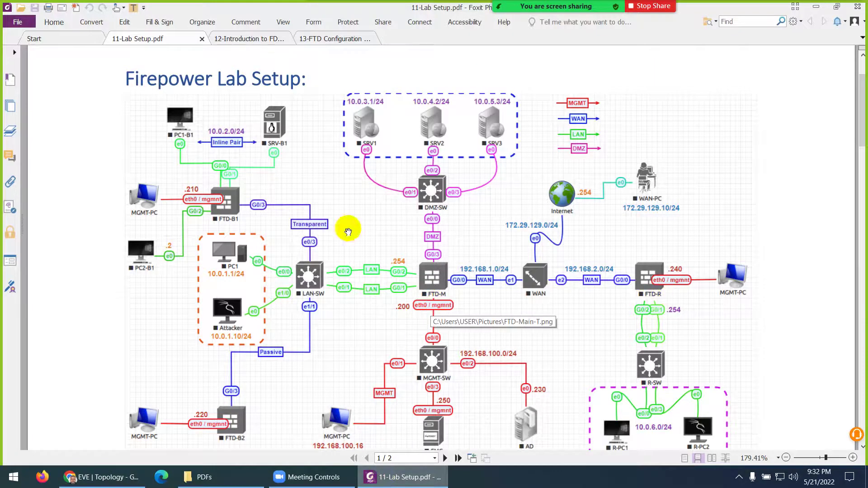
pyautogui.click(404, 478)
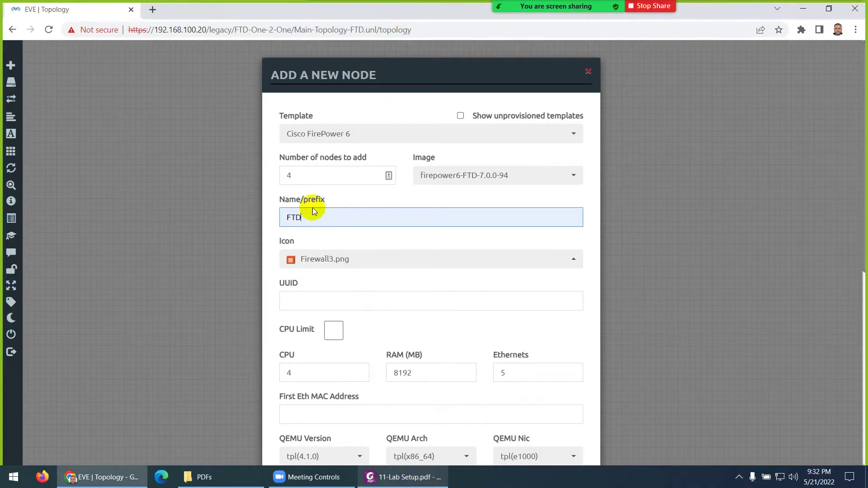
# - Set the nodes' RAM to 16384 MB and Ethernets to 6, checking the interfaces against the lab setup diagram
pyautogui.scroll(-3, 360, 272)
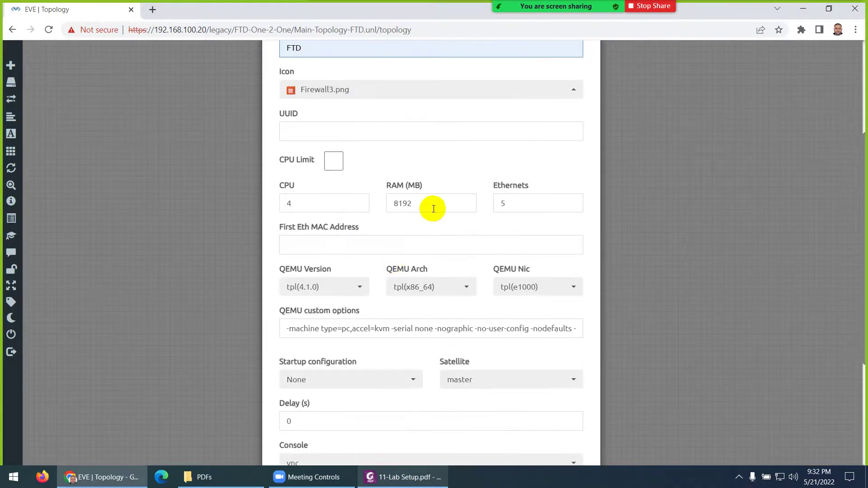
pyautogui.moveTo(430, 206); pyautogui.dragTo(387, 208)
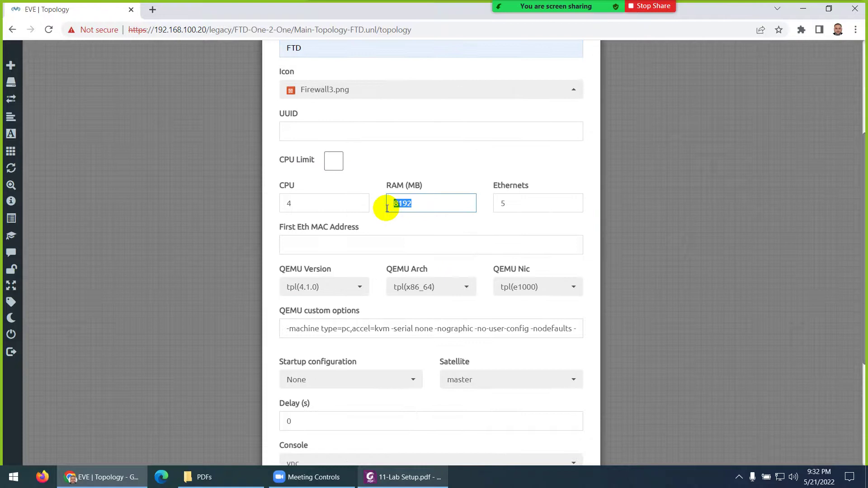
pyautogui.write('16384')
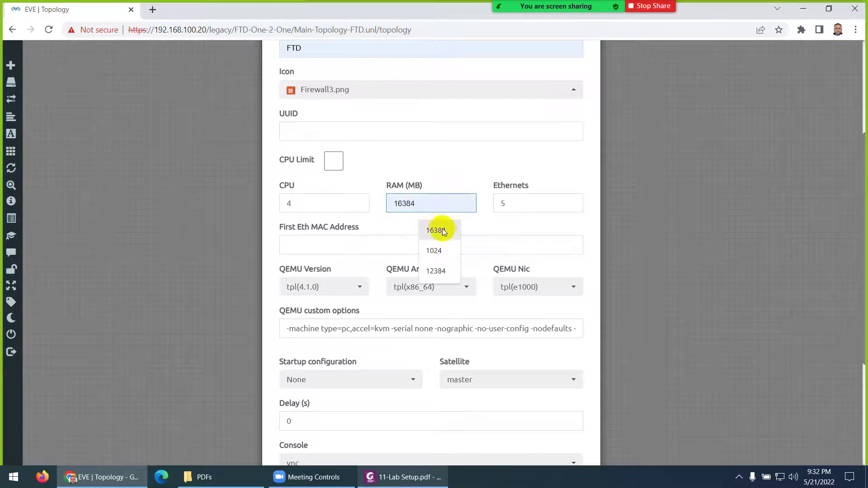
pyautogui.click(445, 232)
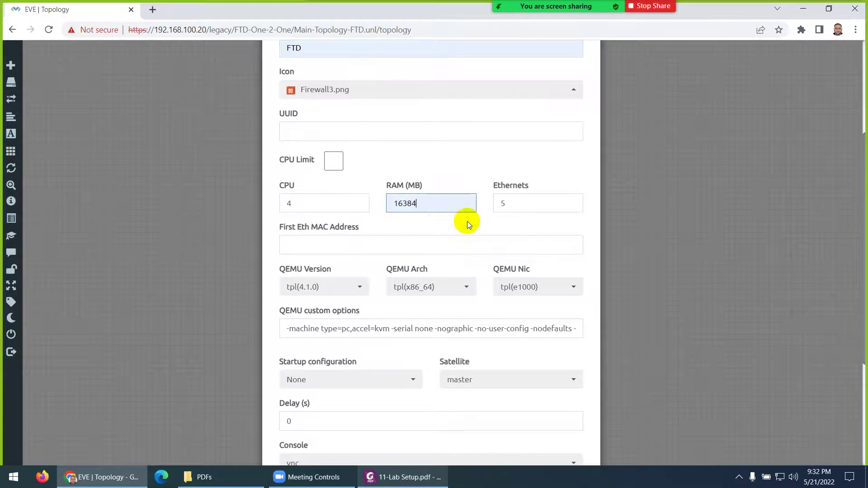
pyautogui.moveTo(528, 199); pyautogui.dragTo(495, 206)
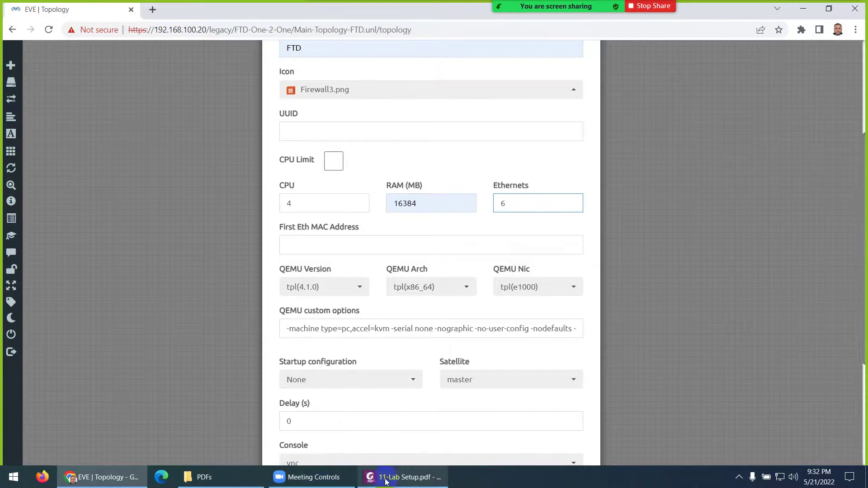
pyautogui.click(403, 477)
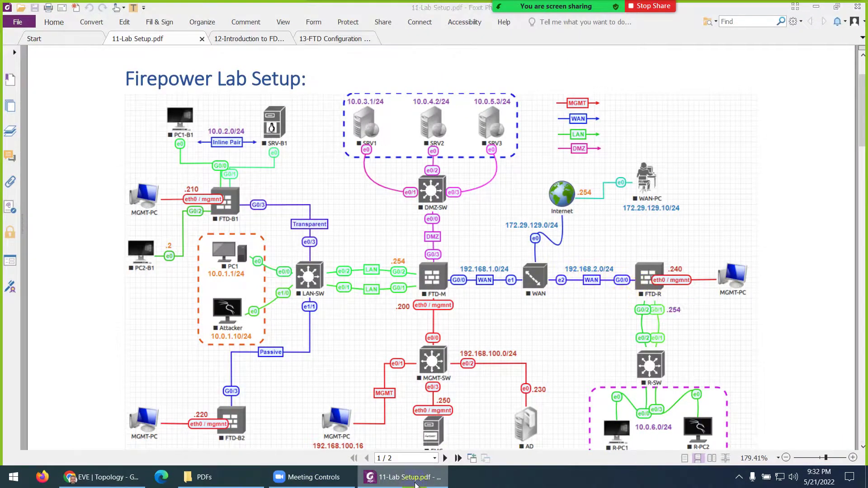
pyautogui.hotkey('alt', 'Tab')
pyautogui.write('6')
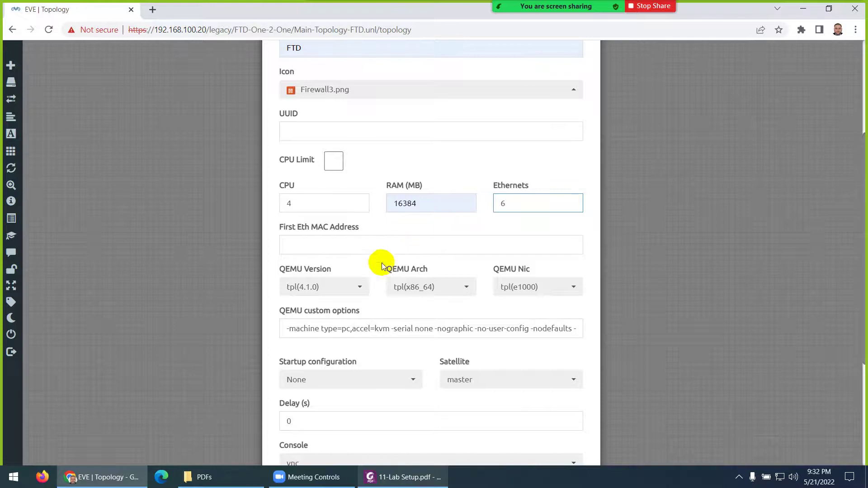
# - Review the remaining node settings and save the FTD nodes to the topology
pyautogui.scroll(-3, 310, 249)
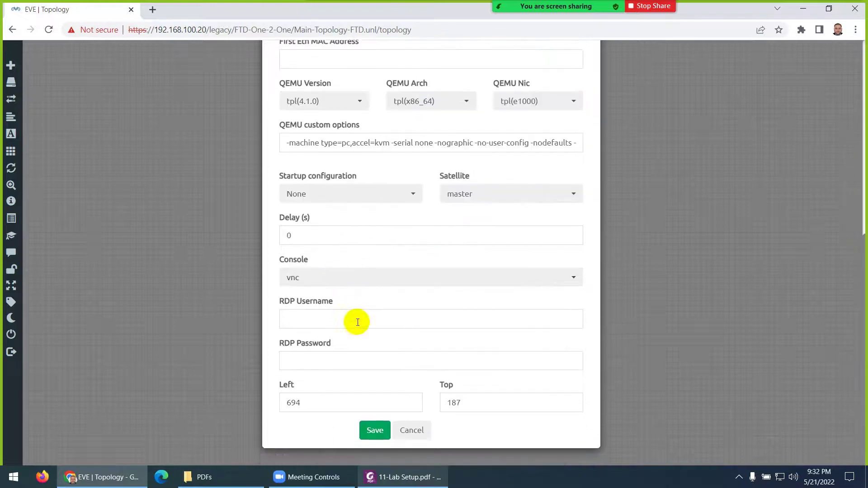
pyautogui.scroll(6, 357, 317)
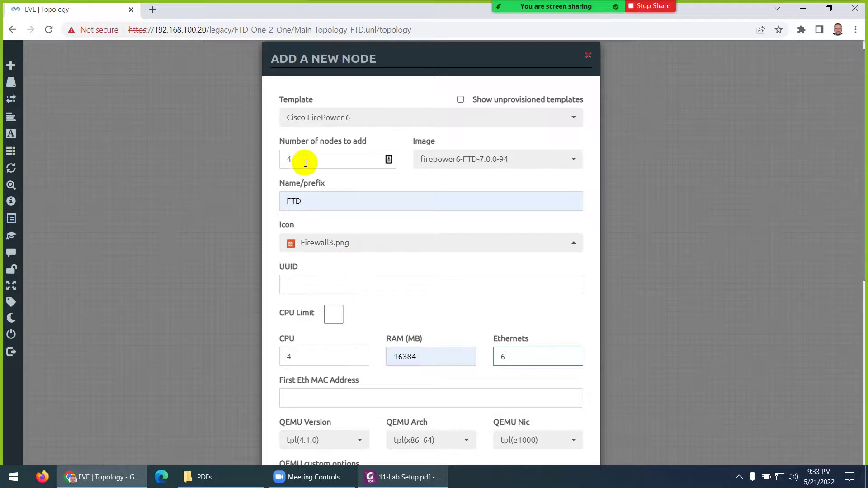
pyautogui.scroll(-6, 376, 393)
pyautogui.scroll(-2, 376, 393)
pyautogui.click(375, 427)
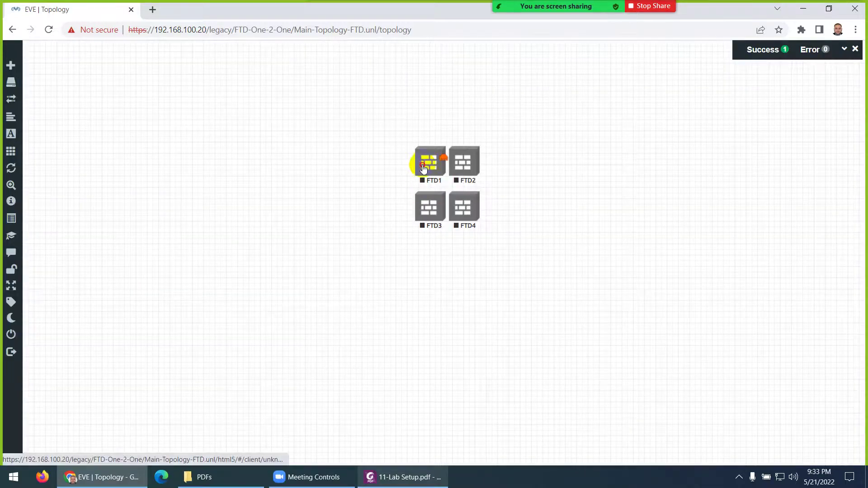
# - Spread the four FTD nodes apart on the canvas, with FTD1 near the centre and the others around it
pyautogui.moveTo(423, 169); pyautogui.dragTo(366, 219)
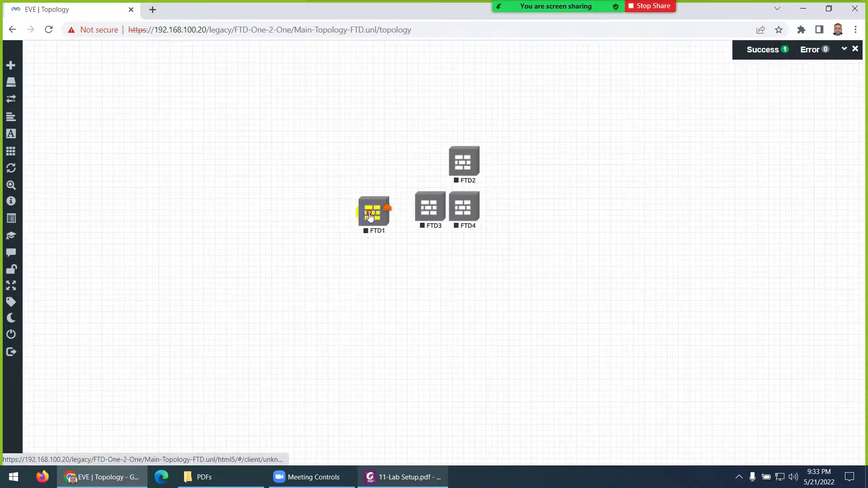
pyautogui.moveTo(457, 230); pyautogui.dragTo(412, 359)
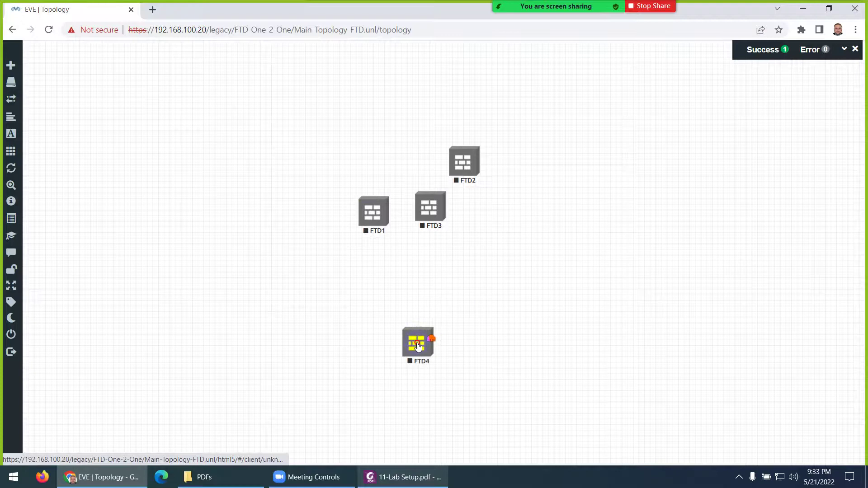
pyautogui.moveTo(441, 208); pyautogui.dragTo(292, 300)
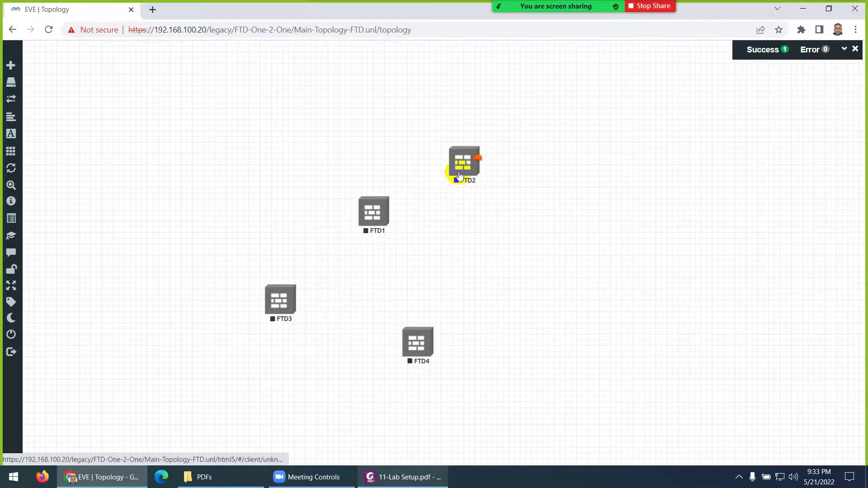
pyautogui.moveTo(459, 175); pyautogui.dragTo(251, 170)
pyautogui.moveTo(367, 213); pyautogui.dragTo(406, 220)
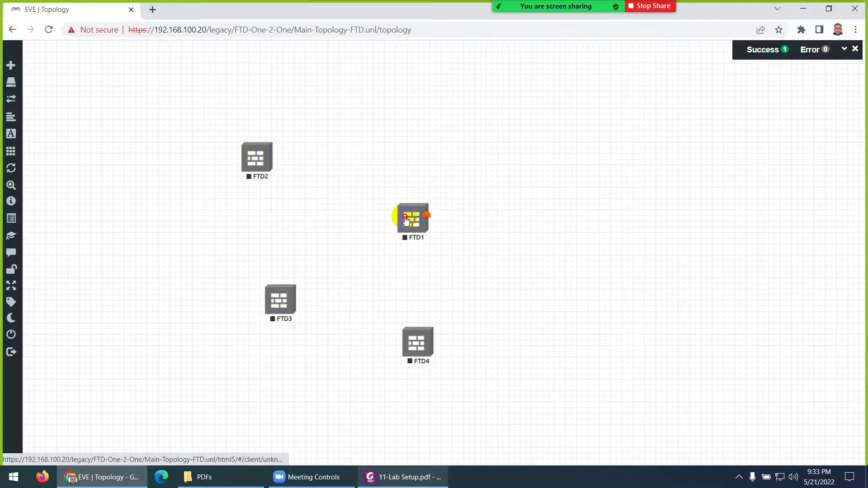
# - Following the PDF lab diagram, place FTD2 at the canvas's upper left, FTD3 at its lower left and FTD4 to the right of FTD1
pyautogui.click(409, 477)
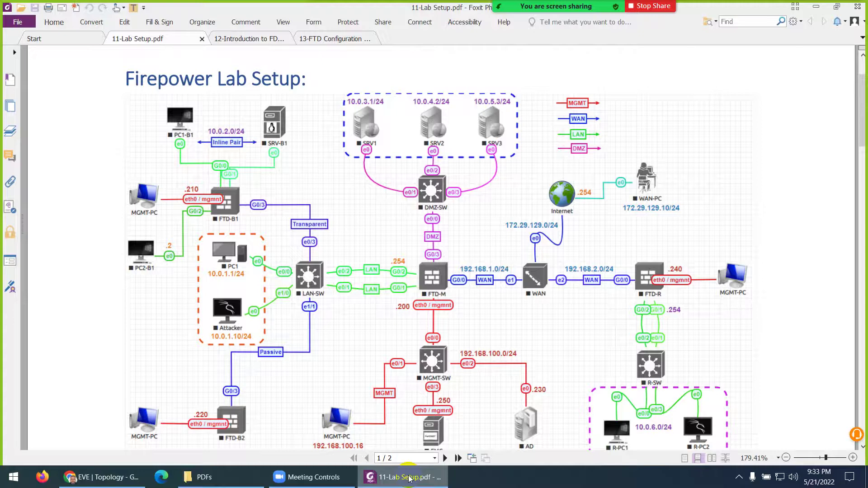
pyautogui.scroll(-1, 529, 361)
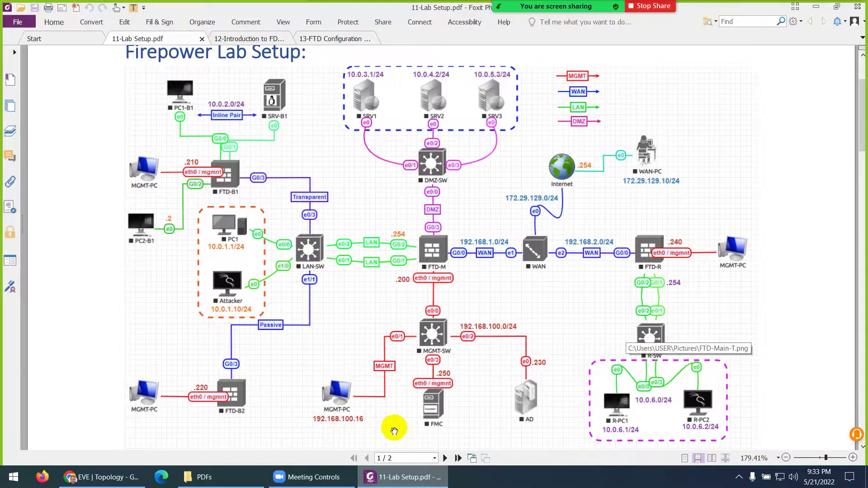
pyautogui.click(386, 480)
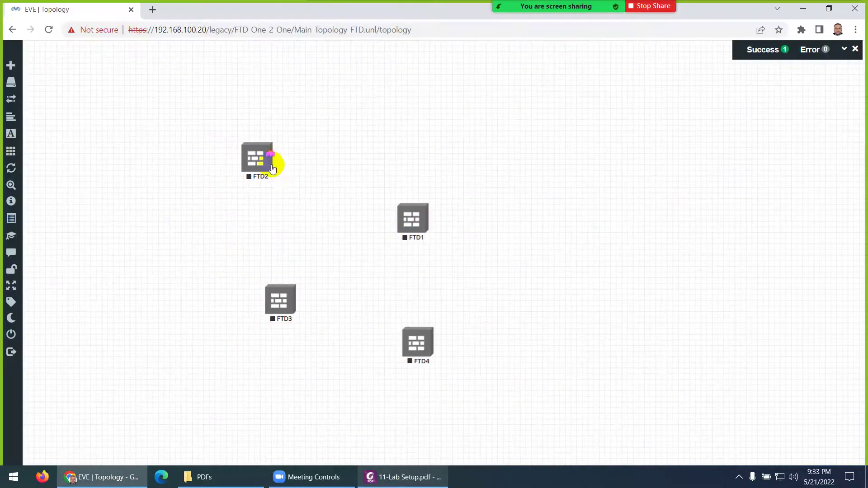
pyautogui.moveTo(269, 161); pyautogui.dragTo(224, 154)
pyautogui.moveTo(274, 307); pyautogui.dragTo(201, 331)
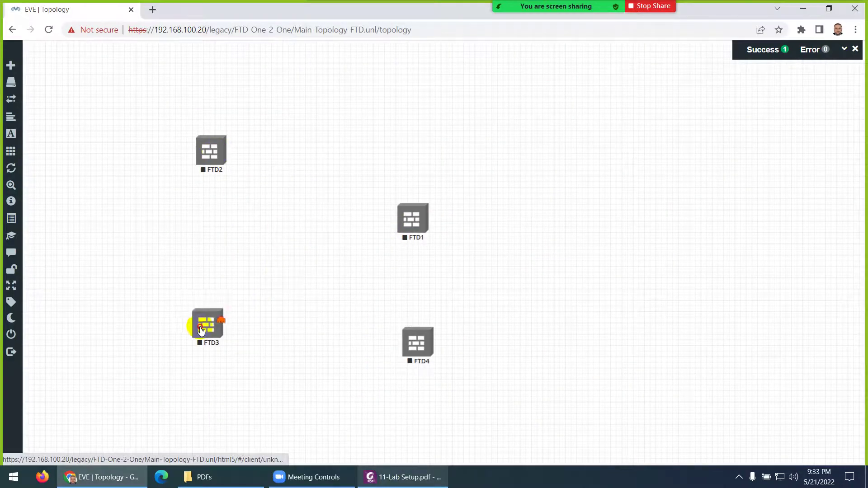
pyautogui.moveTo(424, 348); pyautogui.dragTo(668, 227)
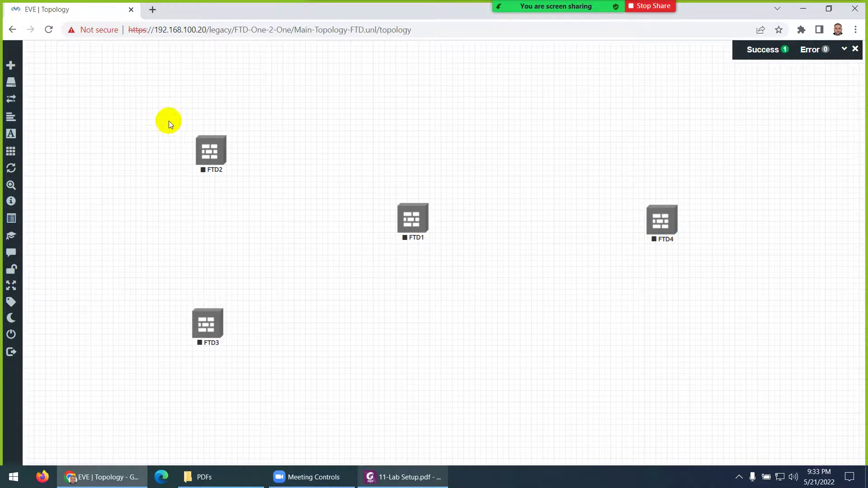
pyautogui.moveTo(222, 146); pyautogui.dragTo(215, 146)
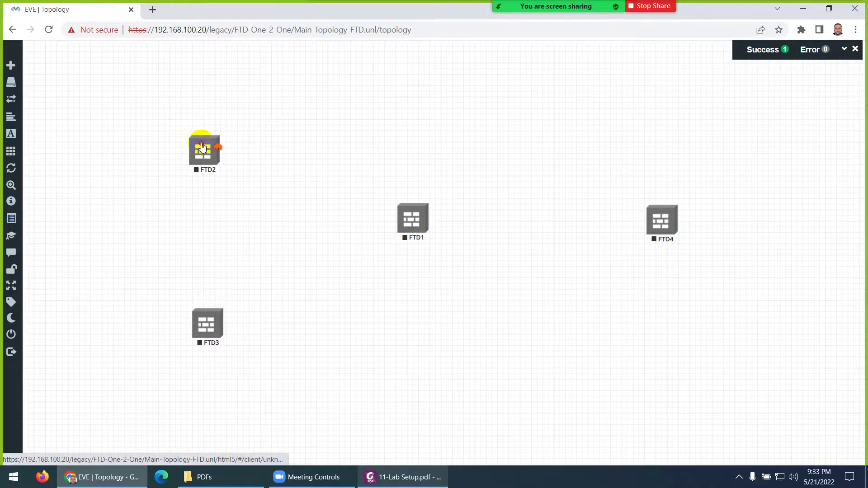
# - Start adding new nodes from the Cisco IOL template and set the number of nodes to 3
pyautogui.rightClick(474, 239)
pyautogui.click(499, 259)
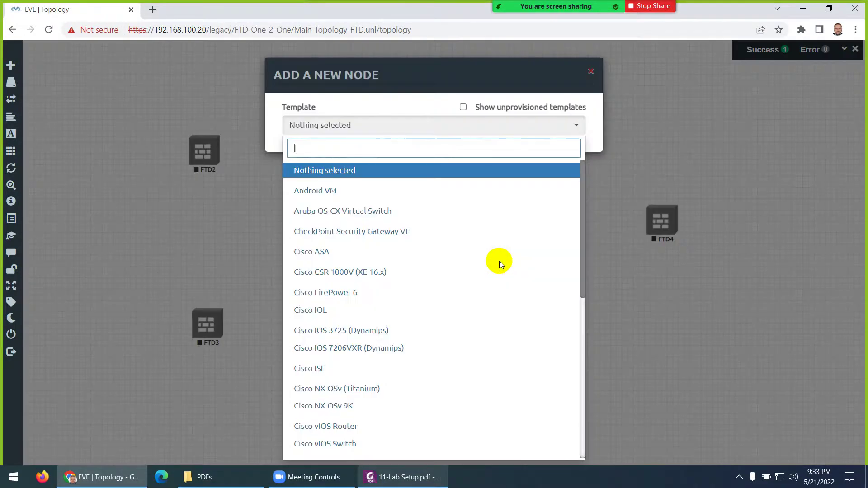
pyautogui.write('iol')
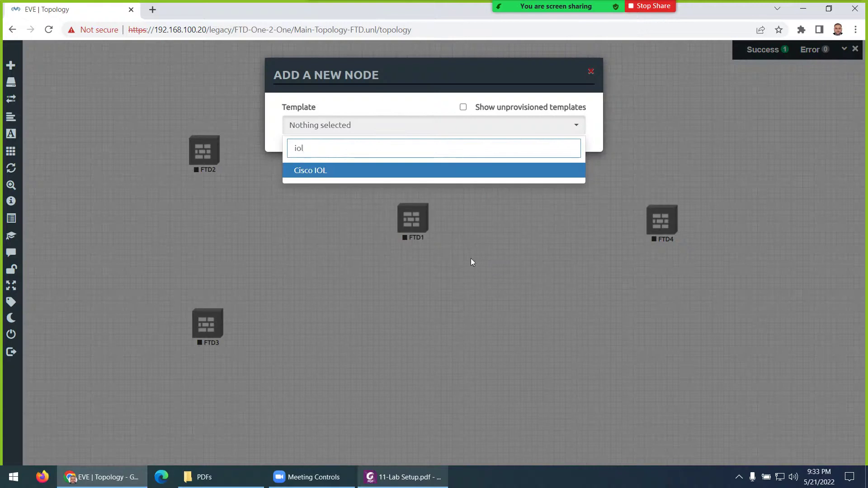
pyautogui.click(317, 170)
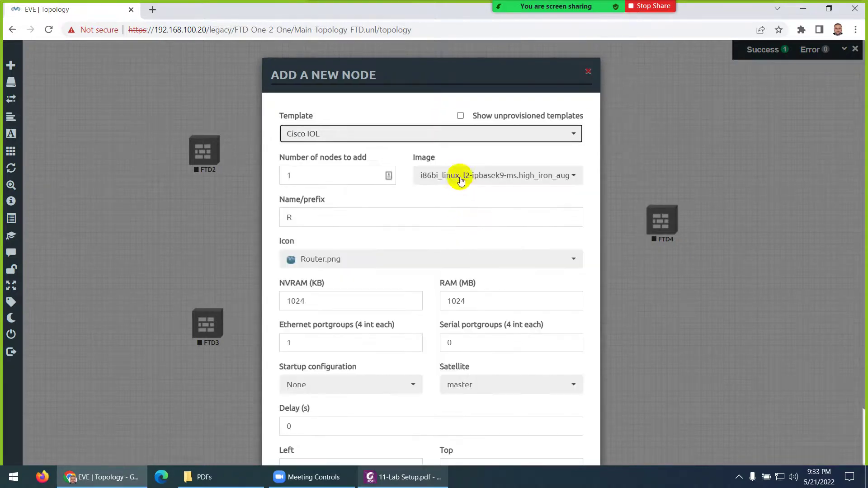
pyautogui.doubleClick(298, 175)
pyautogui.write('3')
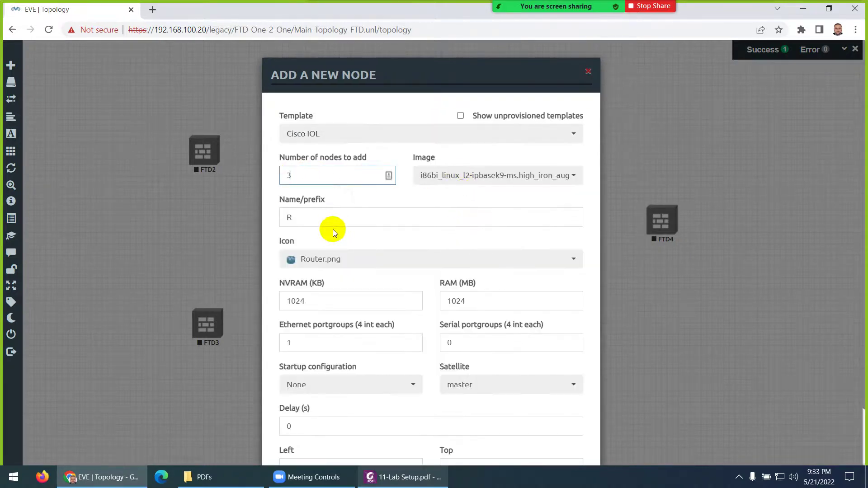
# - Set the new nodes' name prefix to SW and their icon to Switch L3.png
pyautogui.doubleClick(281, 218)
pyautogui.write('Srv')
pyautogui.click(293, 259)
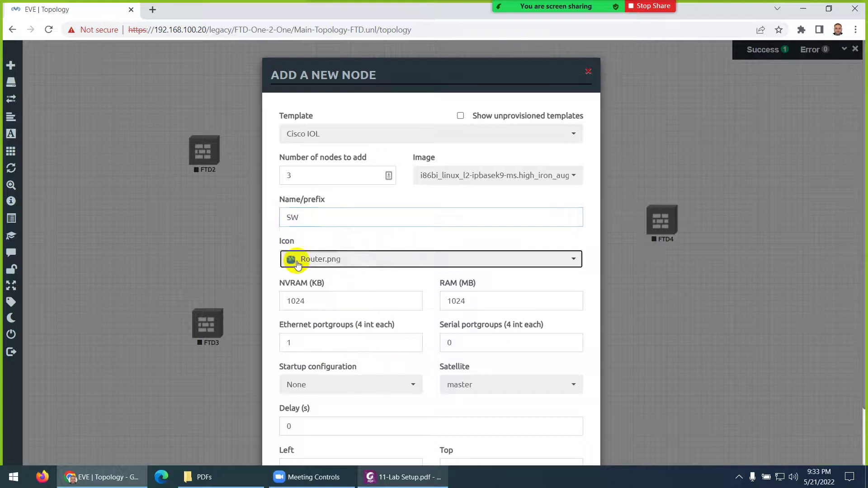
pyautogui.scroll(-2, 348, 196)
pyautogui.scroll(-4, 350, 197)
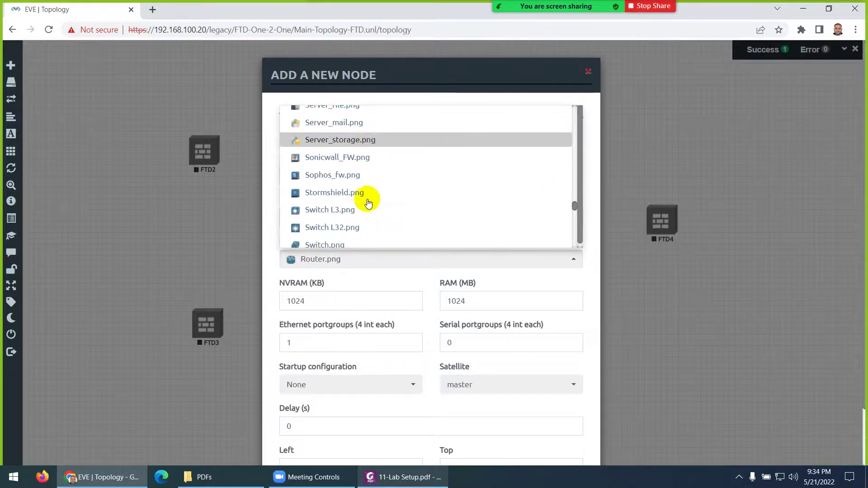
pyautogui.click(345, 211)
# - Set the Ethernet portgroups to 2 and save the three SW nodes to the topology
pyautogui.scroll(-3, 402, 324)
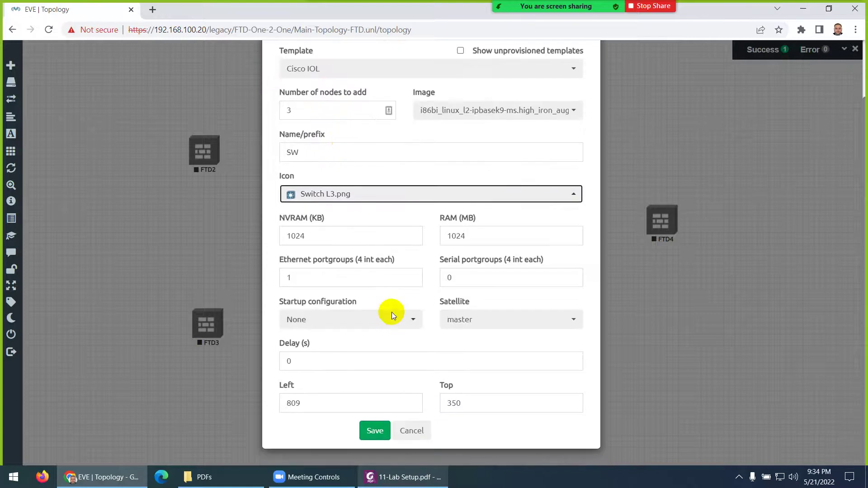
pyautogui.moveTo(312, 277); pyautogui.dragTo(273, 279)
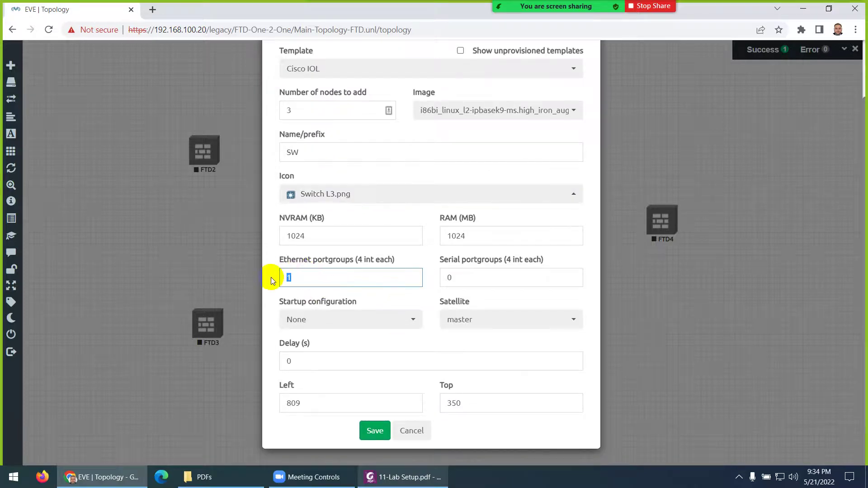
pyautogui.write('2')
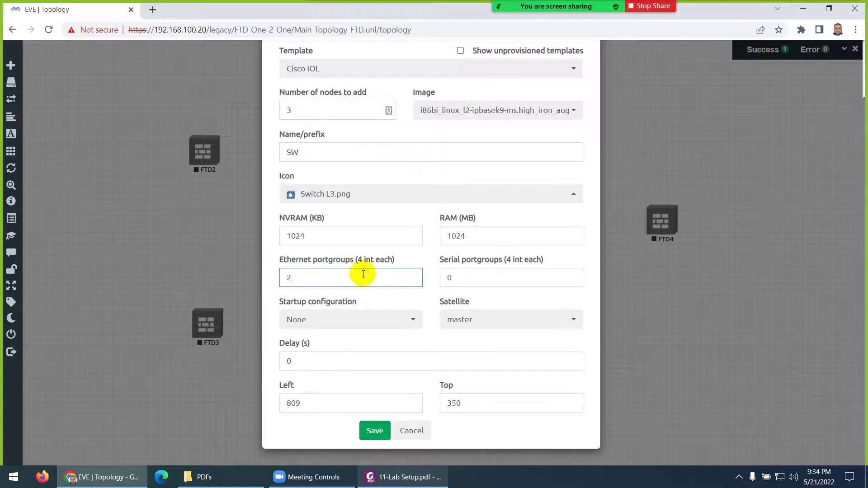
pyautogui.click(375, 432)
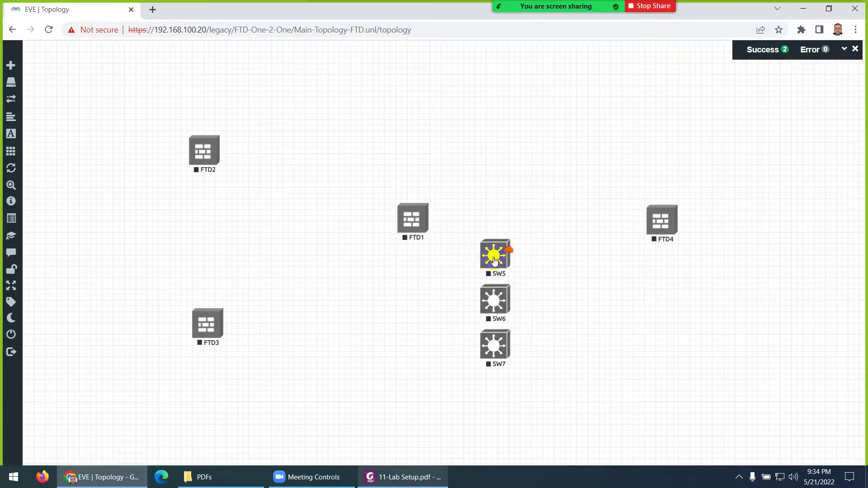
# - Following the PDF lab diagram, place SW5 to the left of FTD1, SW6 below FTD4 and SW7 above FTD1
pyautogui.moveTo(496, 254); pyautogui.dragTo(290, 220)
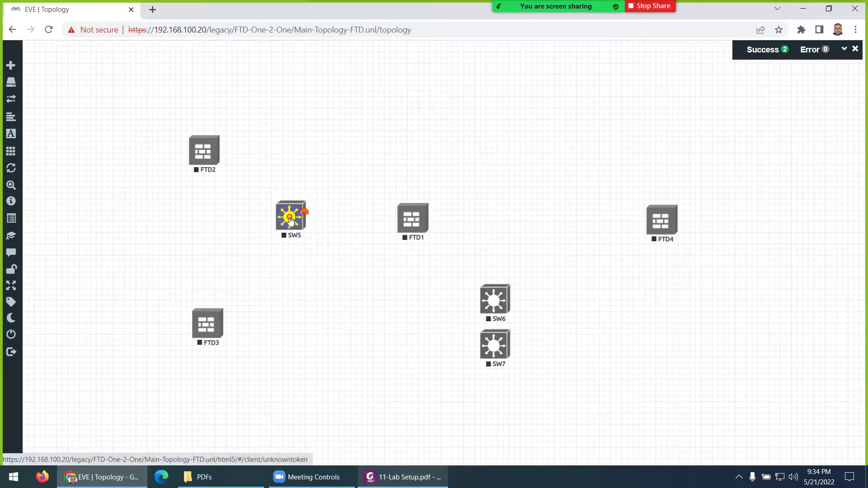
pyautogui.click(417, 485)
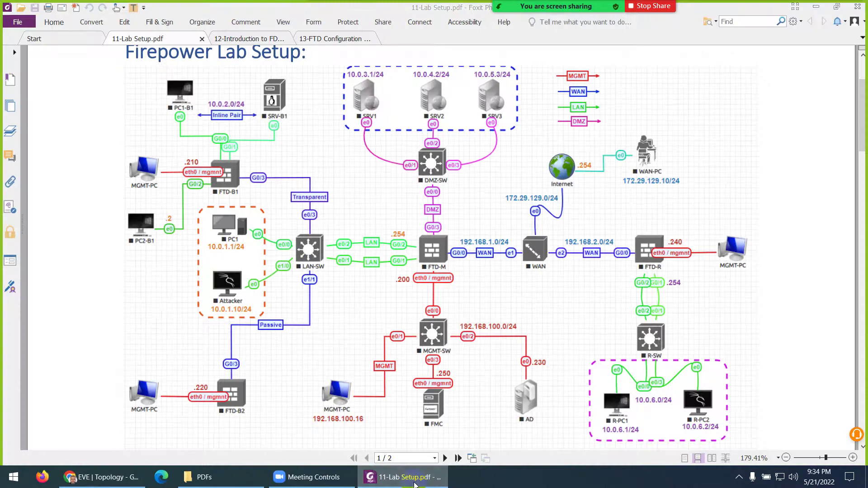
pyautogui.click(416, 485)
pyautogui.moveTo(474, 297); pyautogui.dragTo(668, 311)
pyautogui.click(421, 477)
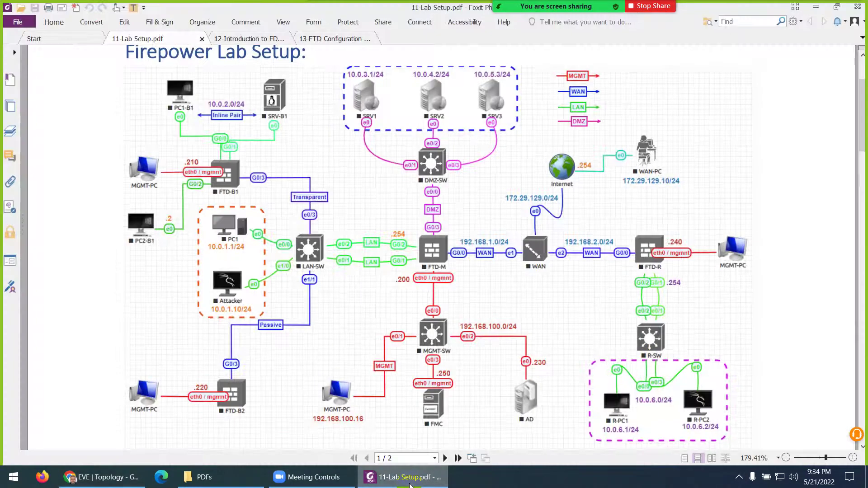
pyautogui.click(420, 478)
pyautogui.moveTo(501, 351); pyautogui.dragTo(419, 160)
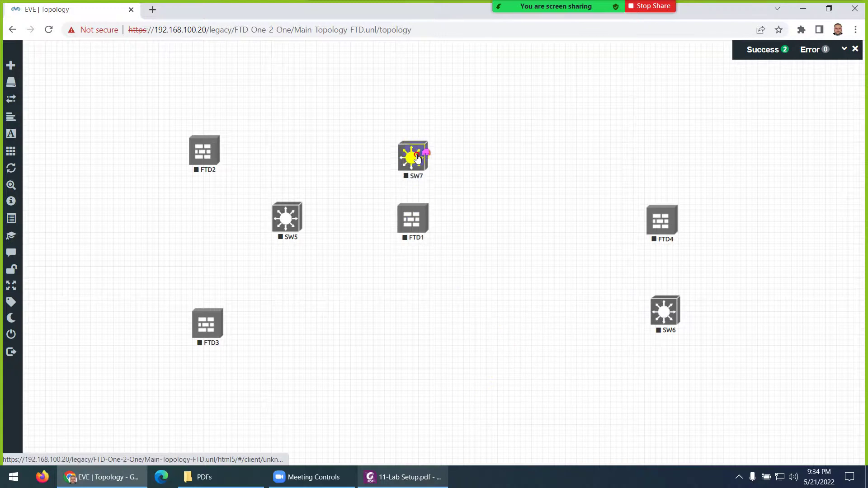
# - Check the PDF lab diagram for the remaining switch and start adding another node from the Cisco IOL template
pyautogui.click(414, 474)
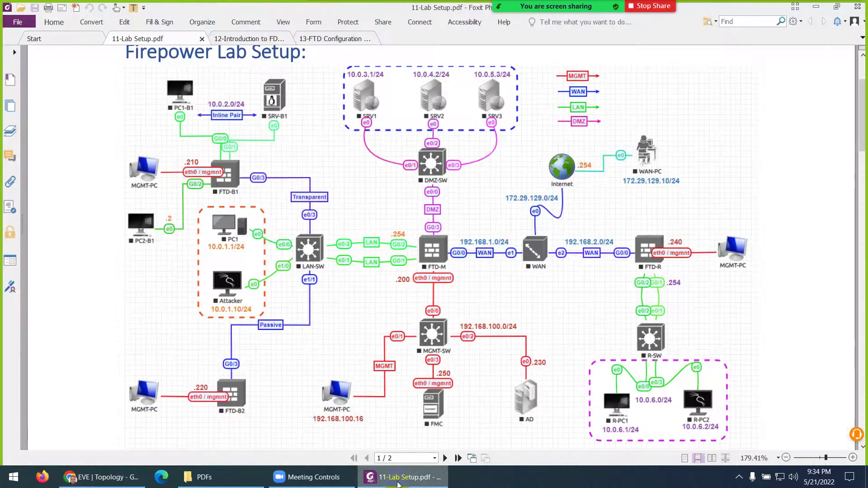
pyautogui.click(399, 478)
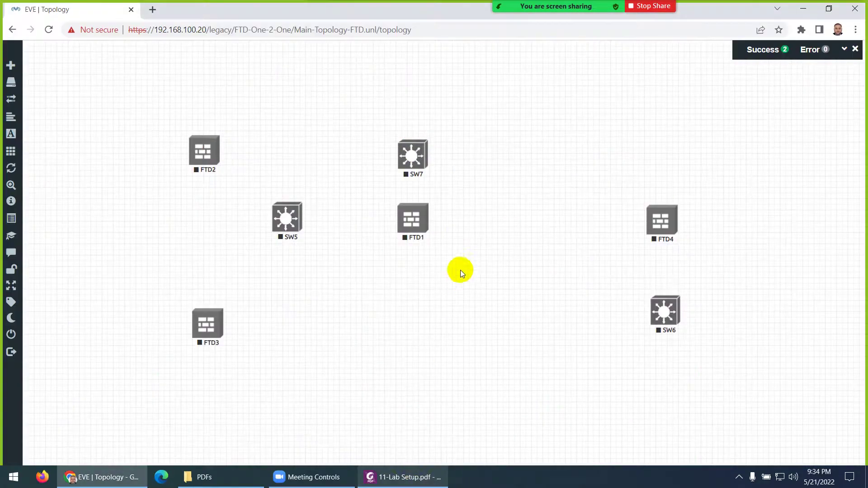
pyautogui.rightClick(376, 285)
pyautogui.click(398, 303)
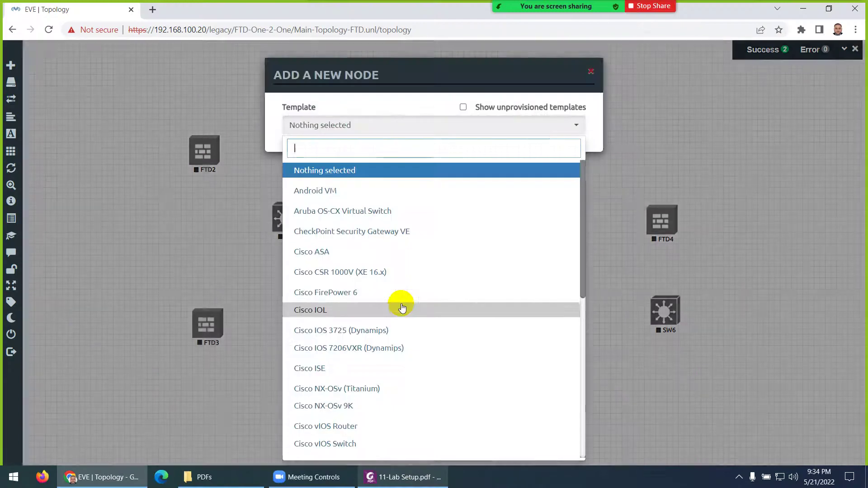
pyautogui.write('iol')
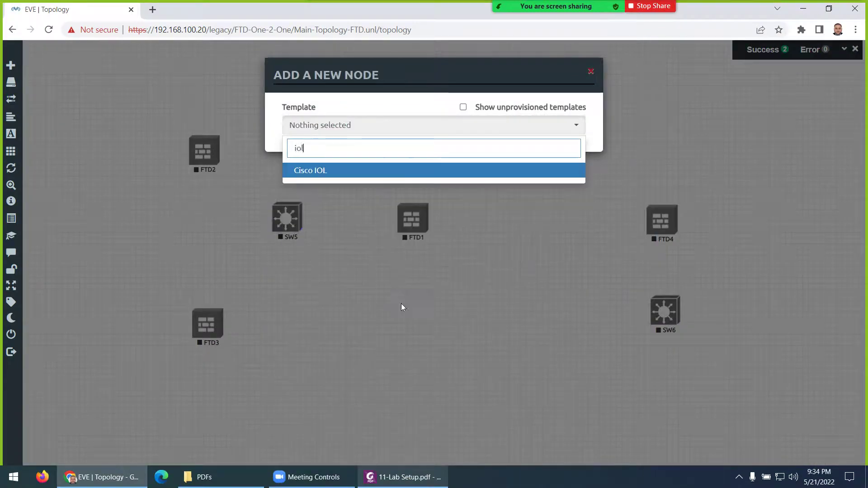
pyautogui.click(310, 170)
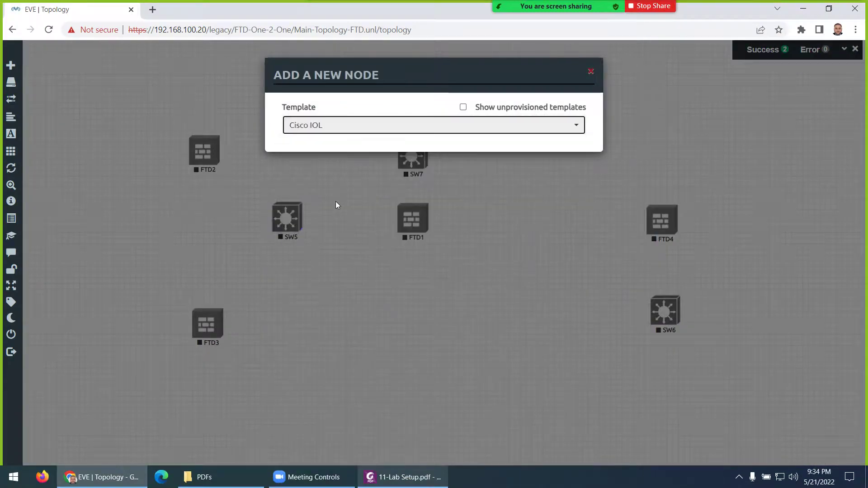
# - Name the new Cisco IOL node MGMT-SW
pyautogui.doubleClick(277, 176)
pyautogui.doubleClick(281, 218)
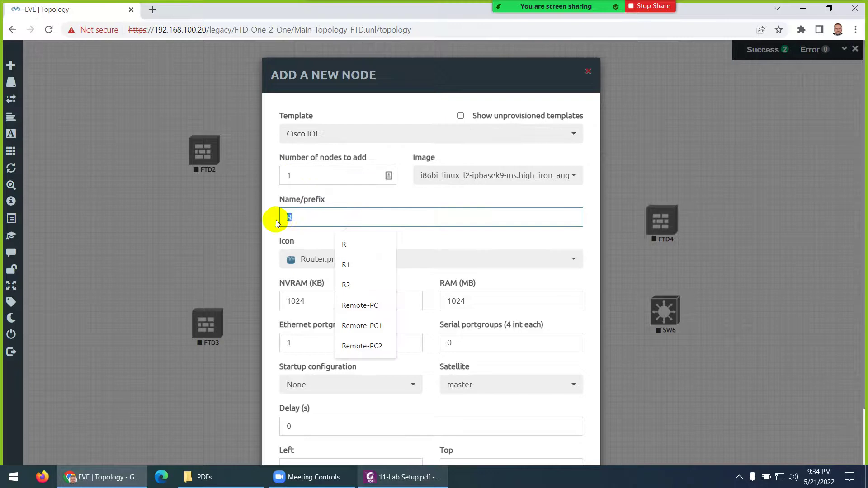
pyautogui.press('BackSpace')
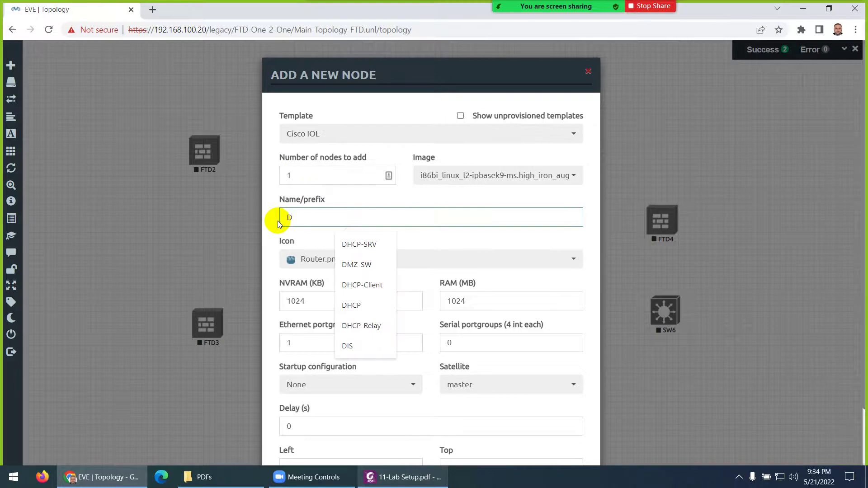
pyautogui.write('MGMT-SW')
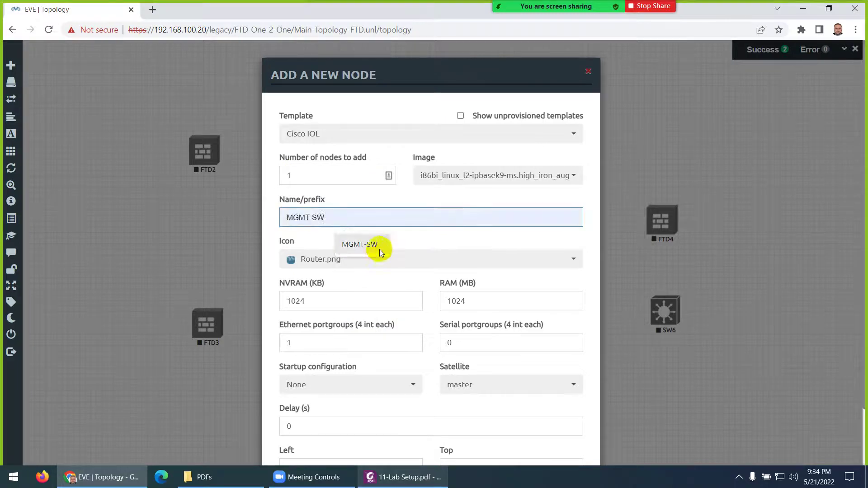
pyautogui.click(378, 249)
# - Set the MGMT-SW node's icon to Switch L3.png
pyautogui.click(355, 262)
pyautogui.scroll(-4, 357, 221)
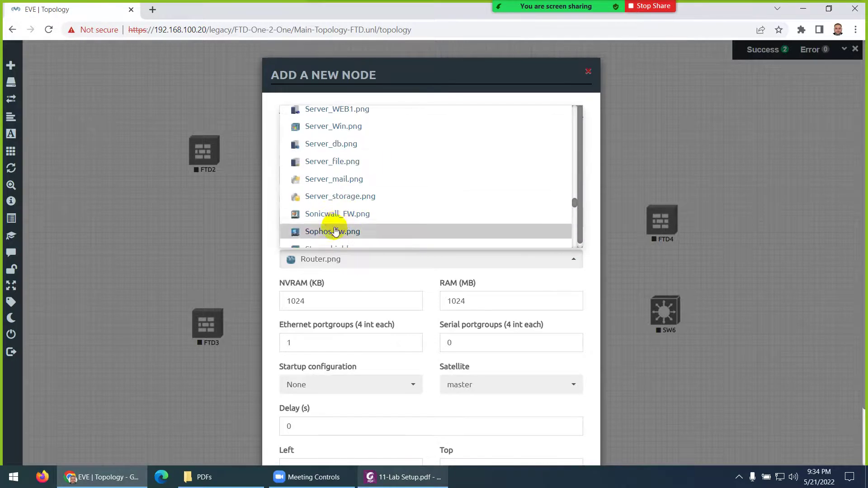
pyautogui.scroll(-3, 332, 226)
pyautogui.click(341, 173)
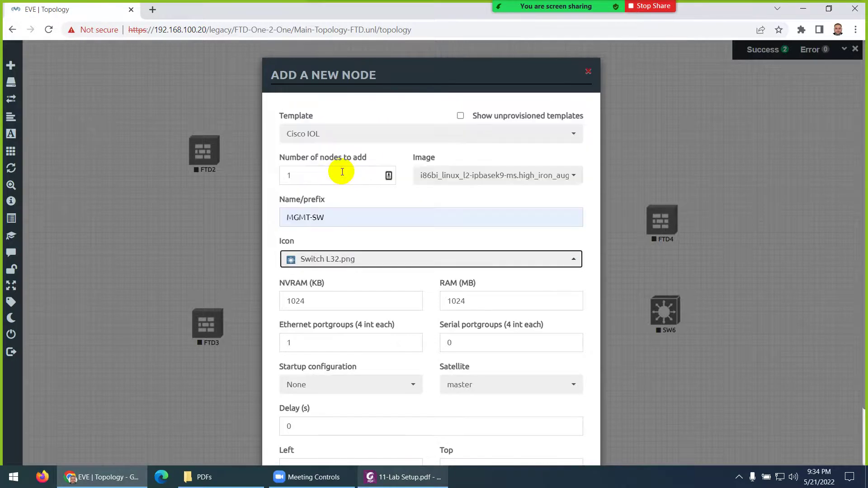
pyautogui.click(339, 259)
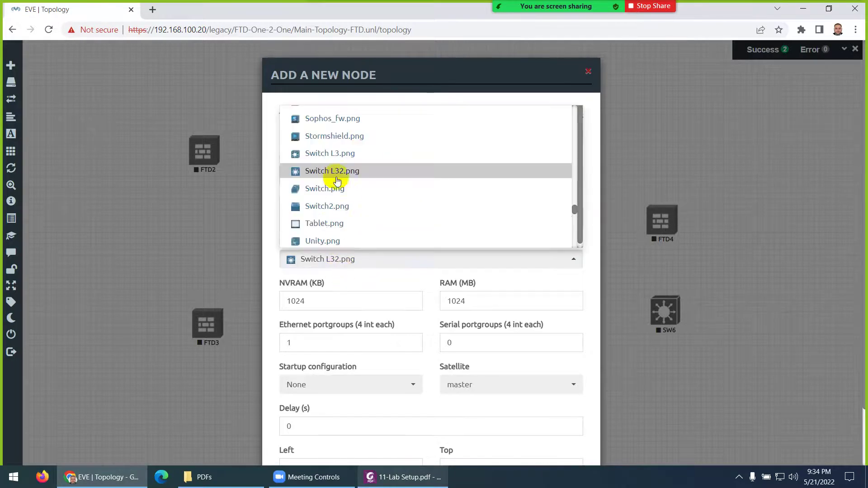
pyautogui.click(335, 153)
# - Set MGMT-SW's Ethernet portgroups to 2 and save the node to the topology
pyautogui.scroll(-2, 321, 303)
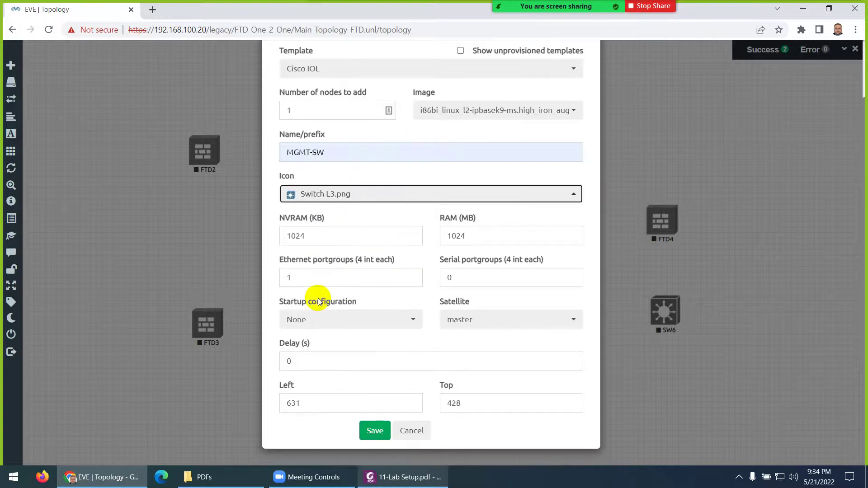
pyautogui.click(305, 277)
pyautogui.doubleClick(288, 277)
pyautogui.write('2')
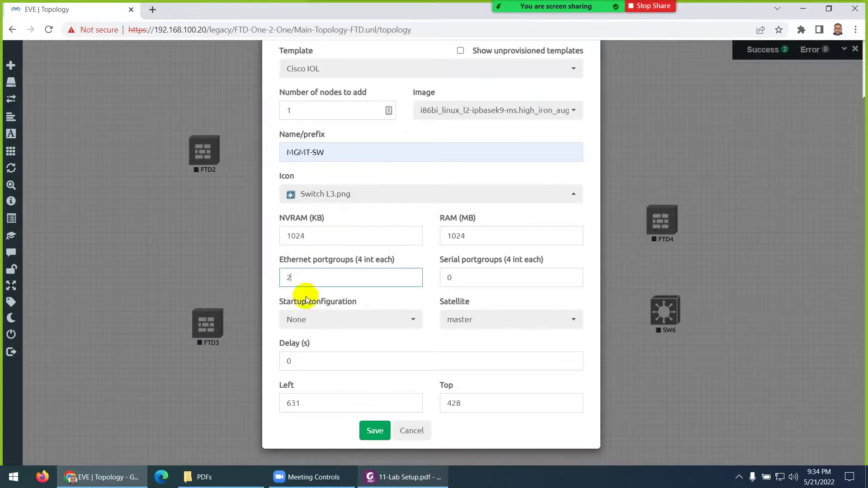
pyautogui.click(371, 432)
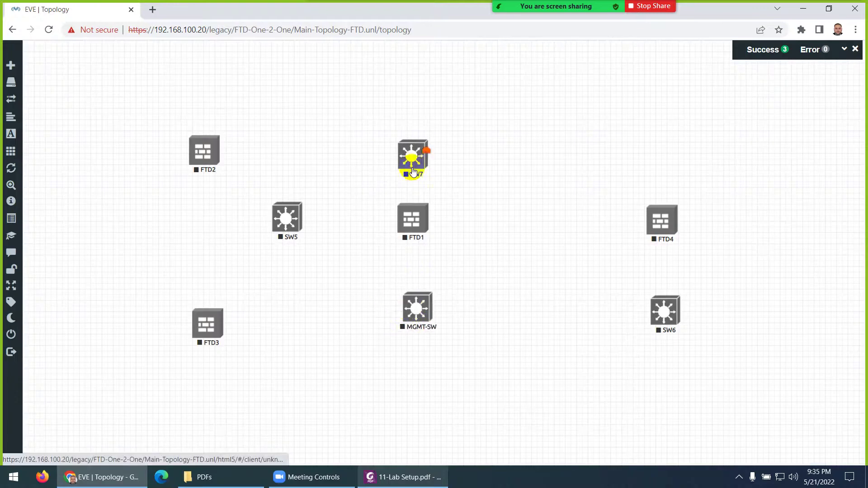
# - Nudge SW7 slightly upward above FTD1 and compare the topology with the PDF lab diagram
pyautogui.moveTo(413, 172); pyautogui.dragTo(410, 162)
pyautogui.click(390, 478)
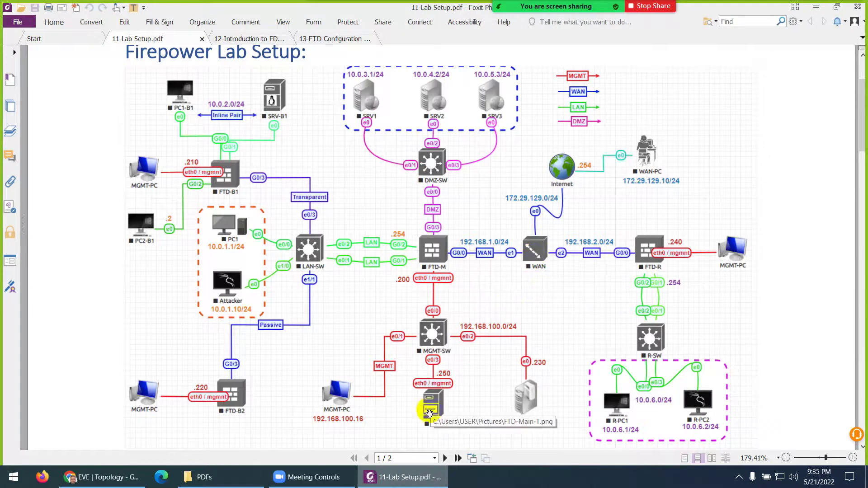
pyautogui.click(395, 476)
# - Start adding a new node from the pfSense Firewall template in the space between FTD1 and FTD4
pyautogui.rightClick(498, 184)
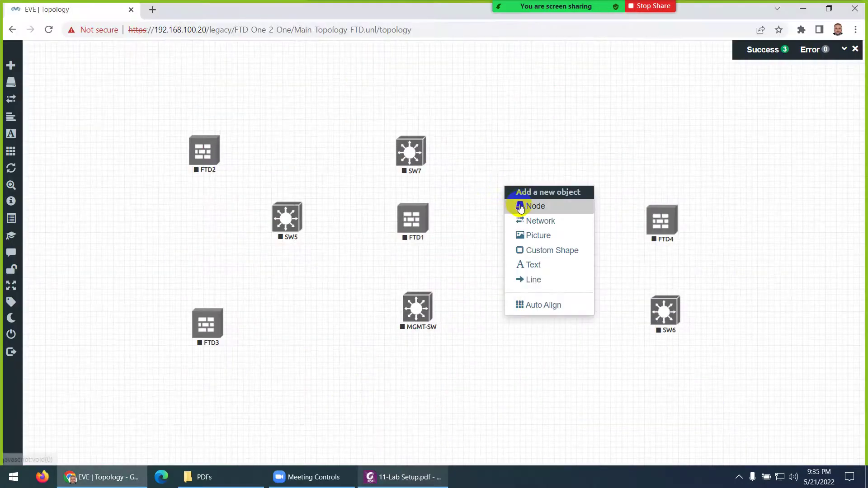
pyautogui.click(516, 206)
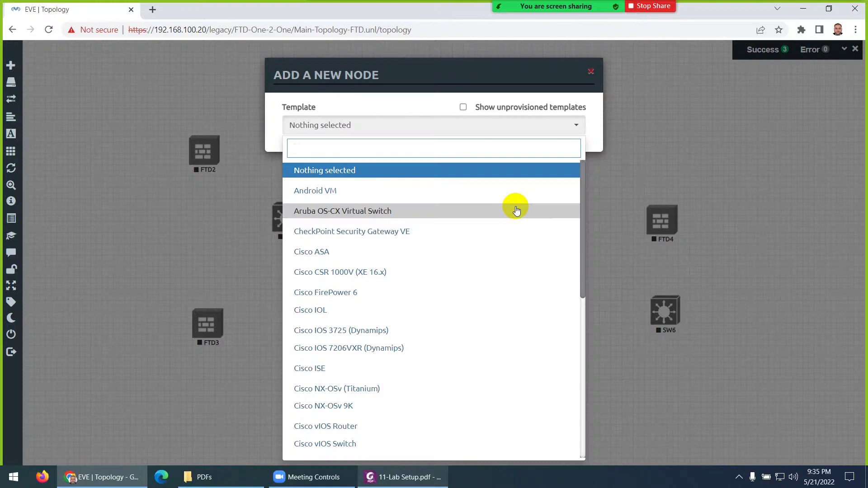
pyautogui.write('pf')
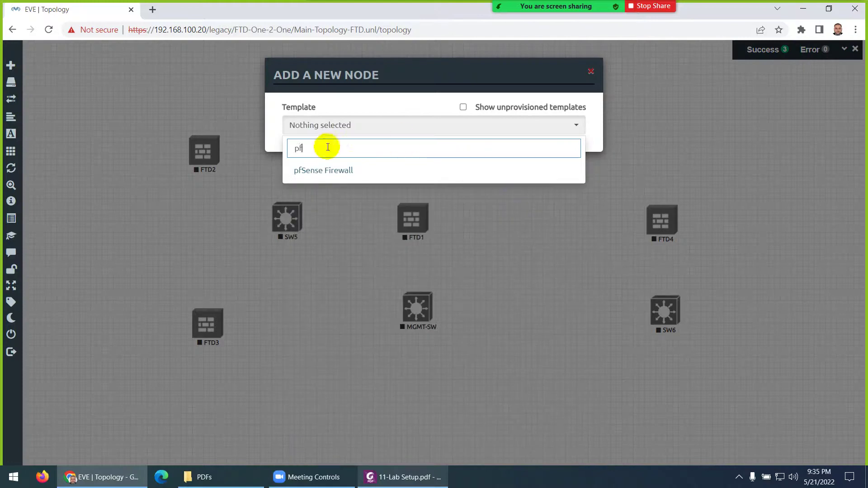
pyautogui.click(314, 171)
# - Give the new pfSense Firewall node 6 Ethernets and the Frame Relay.png icon
pyautogui.scroll(-3, 518, 294)
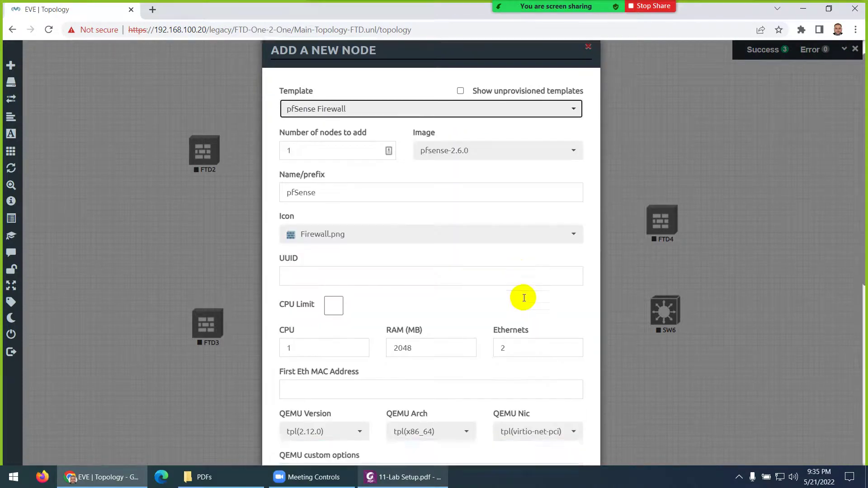
pyautogui.moveTo(514, 262); pyautogui.dragTo(497, 263)
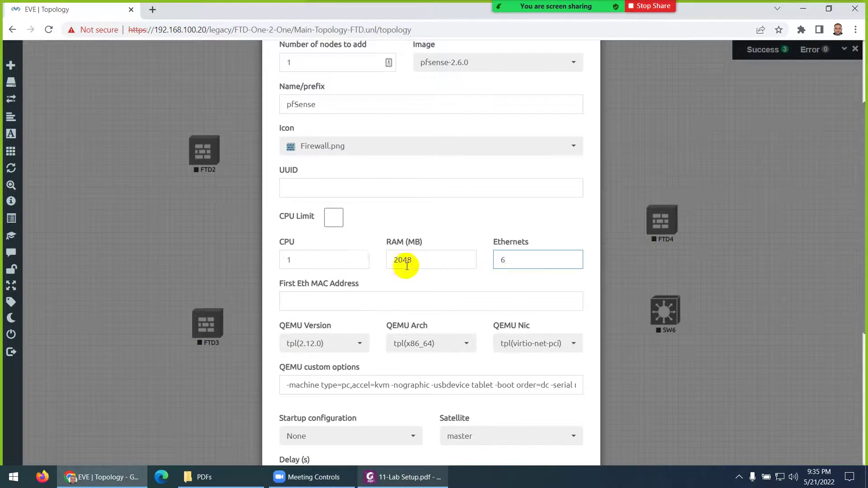
pyautogui.click(337, 146)
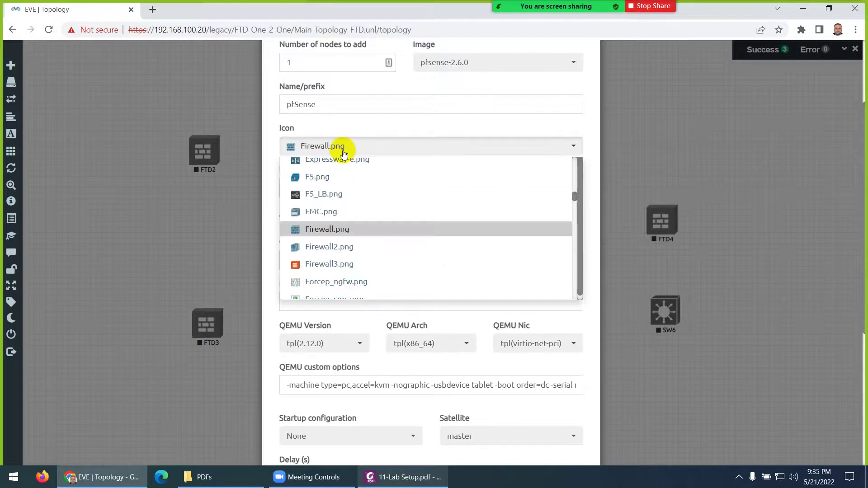
pyautogui.scroll(-1, 333, 236)
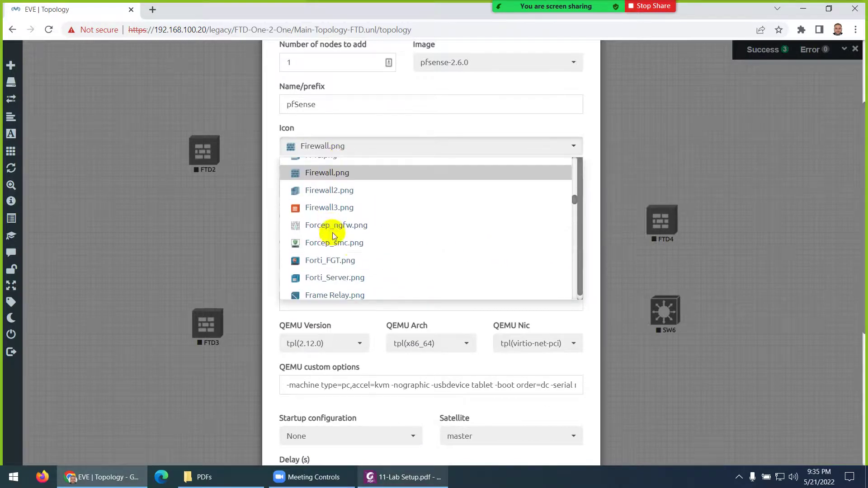
pyautogui.scroll(-1, 352, 246)
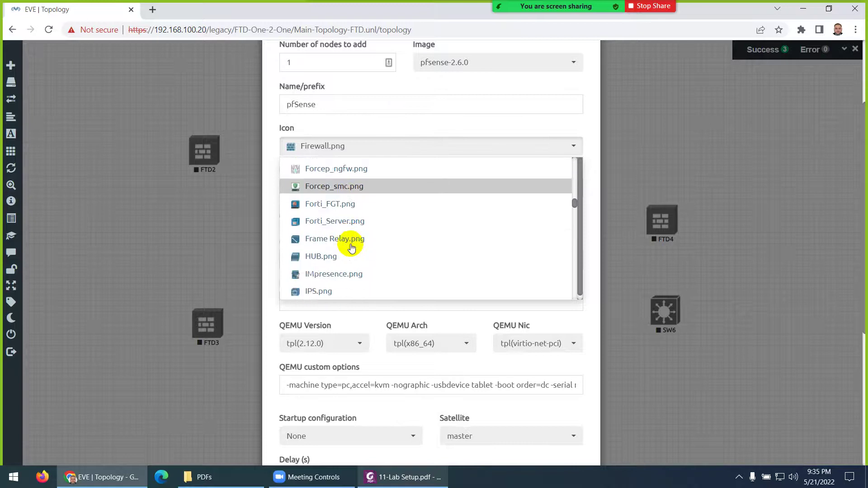
pyautogui.click(352, 245)
# - Name the pfSense node WAN, save it, and align it between FTD1 and FTD4
pyautogui.scroll(3, 337, 240)
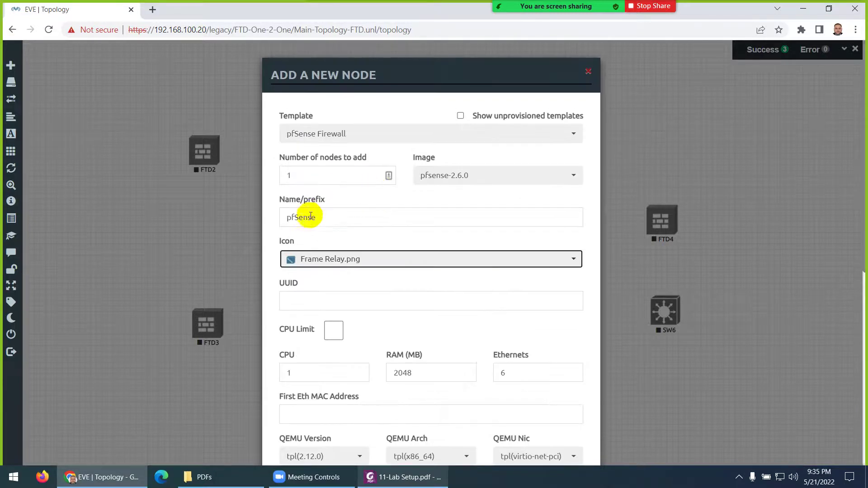
pyautogui.doubleClick(310, 216)
pyautogui.write('WAN')
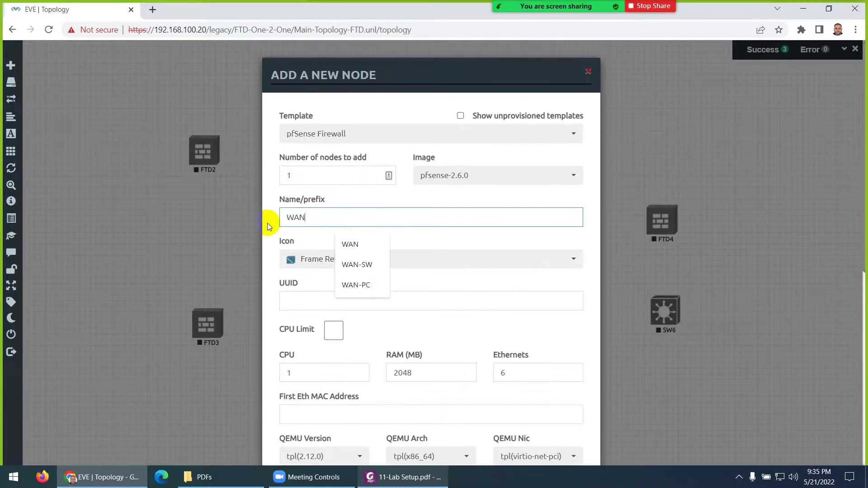
pyautogui.click(274, 219)
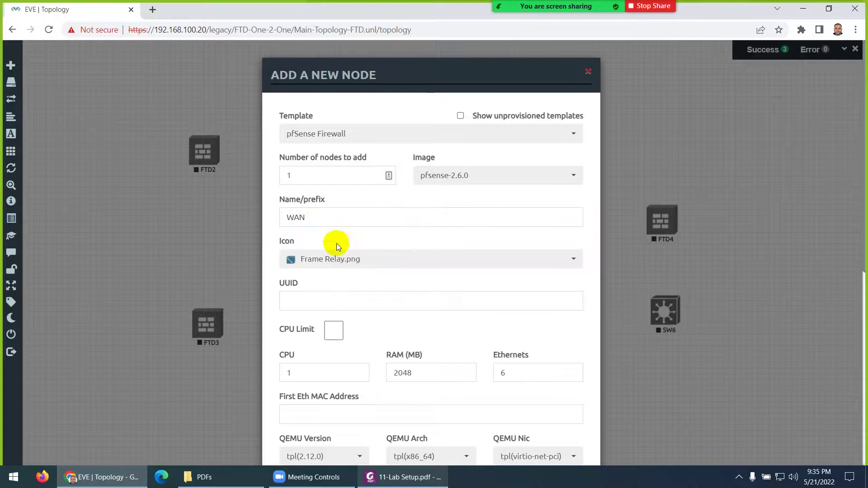
pyautogui.scroll(-8, 350, 219)
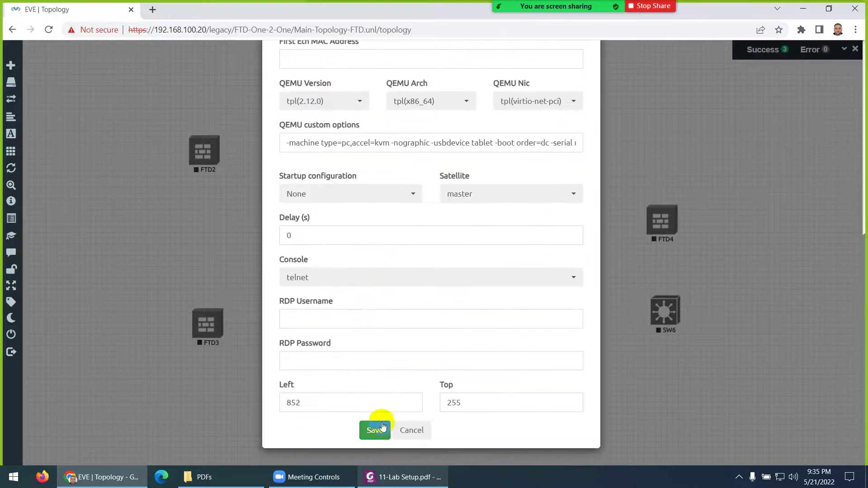
pyautogui.click(375, 432)
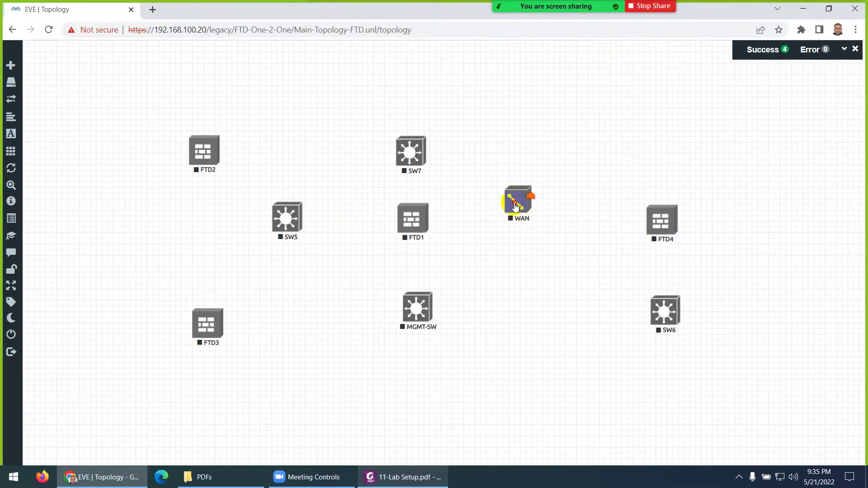
pyautogui.moveTo(516, 207); pyautogui.dragTo(524, 223)
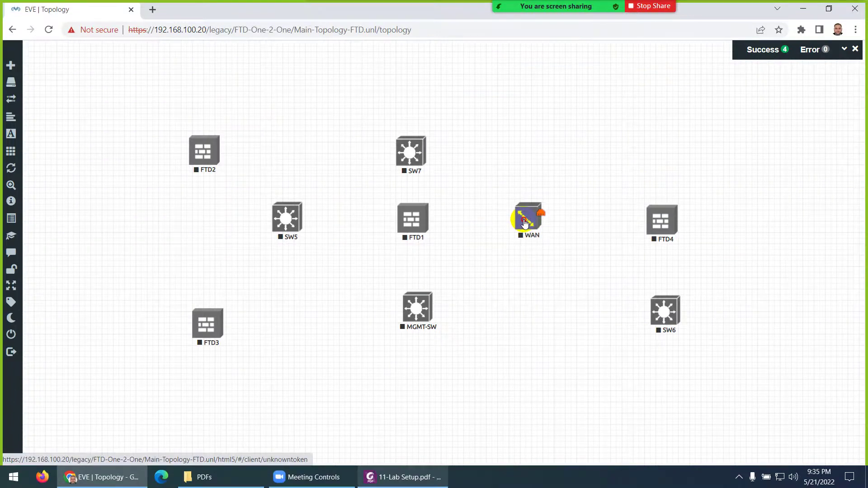
# - Check the PDF lab diagram and start adding a Cisco FirePower 6 node with the firepower6-FMC-7.0.0-94 image
pyautogui.click(389, 478)
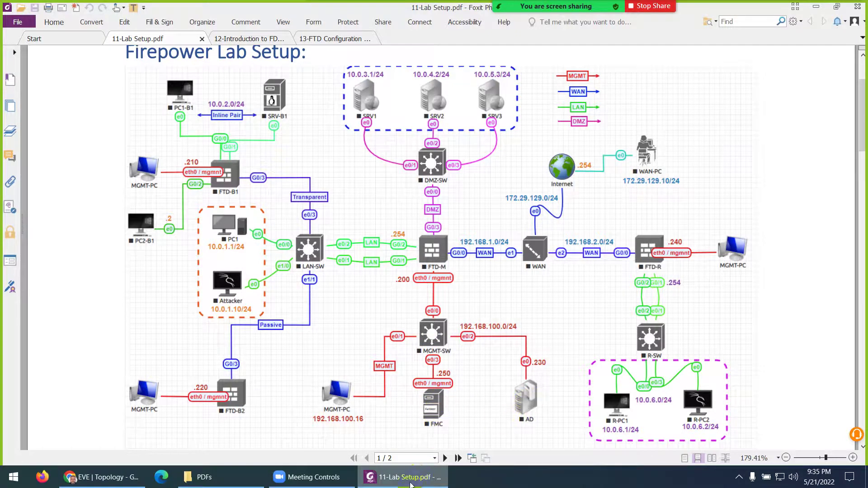
pyautogui.hotkey('alt', 'Tab')
pyautogui.rightClick(357, 295)
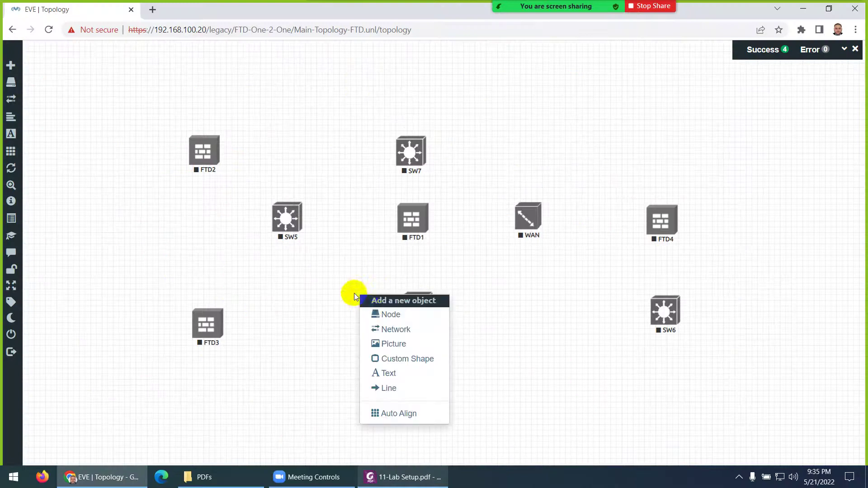
pyautogui.click(374, 315)
pyautogui.write('fire')
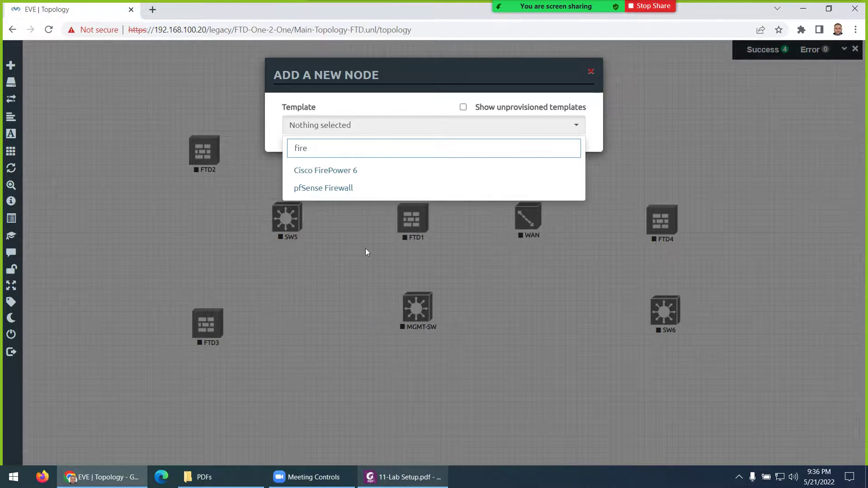
pyautogui.click(329, 171)
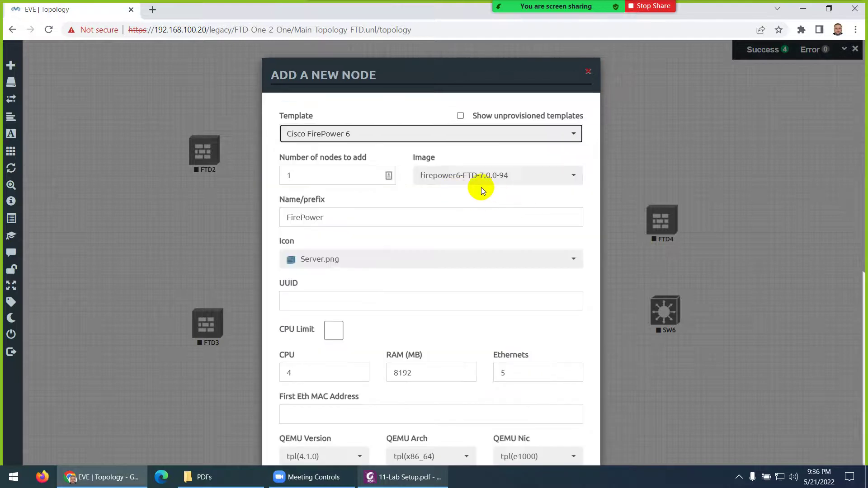
pyautogui.click(482, 190)
pyautogui.click(472, 196)
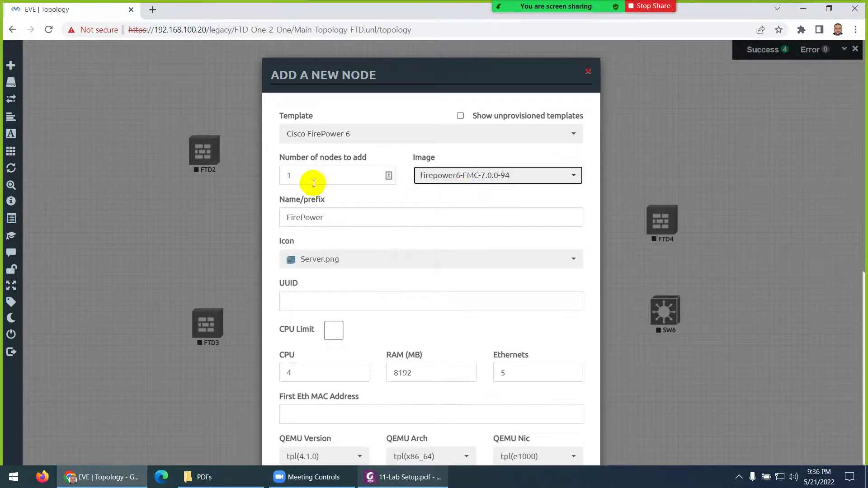
# - Name the new FirePower node FMC and set its icon to FMC.png
pyautogui.doubleClick(294, 218)
pyautogui.write('F')
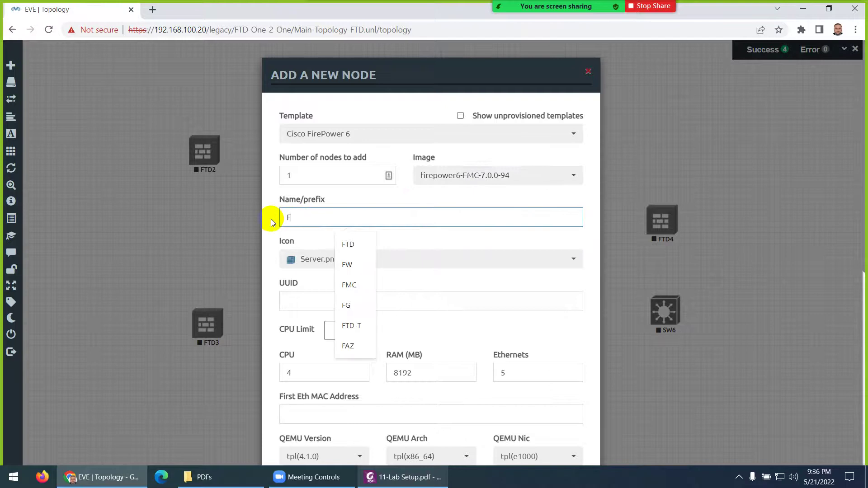
pyautogui.write('MC')
pyautogui.click(303, 263)
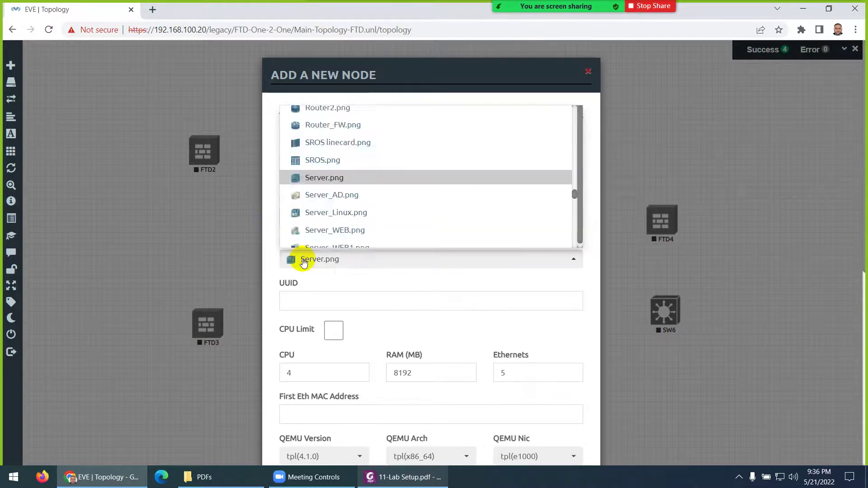
pyautogui.press('f')
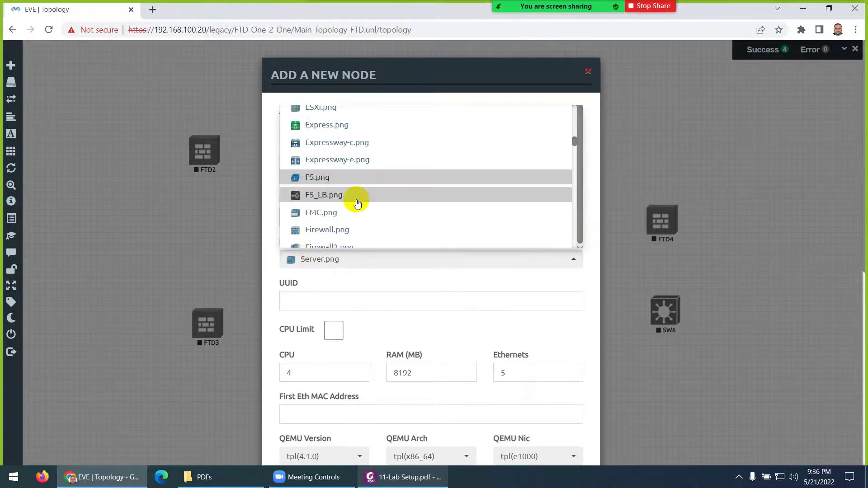
pyautogui.click(334, 213)
# - Set the FMC node's RAM to 16384 MB, save it, and place it below MGMT-SW, slightly to its left
pyautogui.scroll(-3, 392, 307)
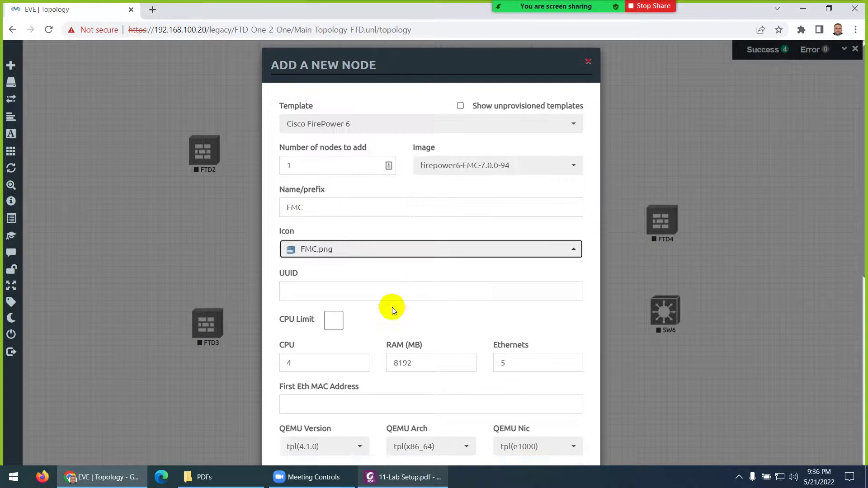
pyautogui.moveTo(432, 261); pyautogui.dragTo(357, 253)
pyautogui.write('16')
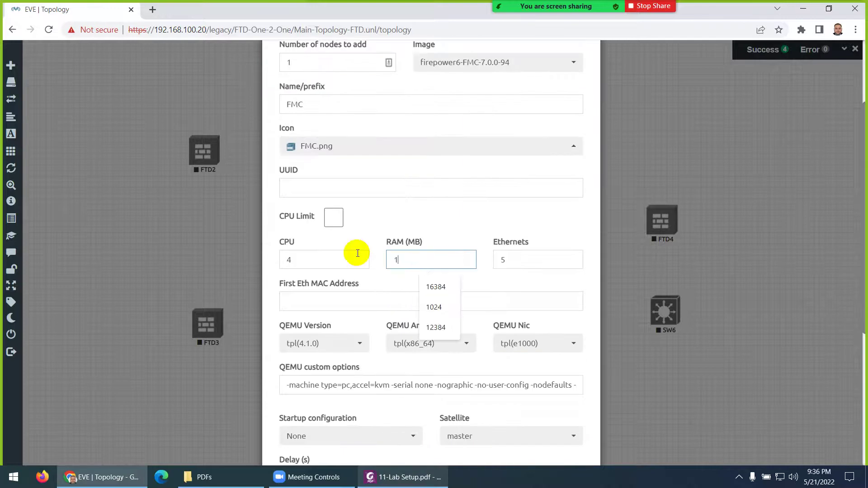
pyautogui.click(427, 287)
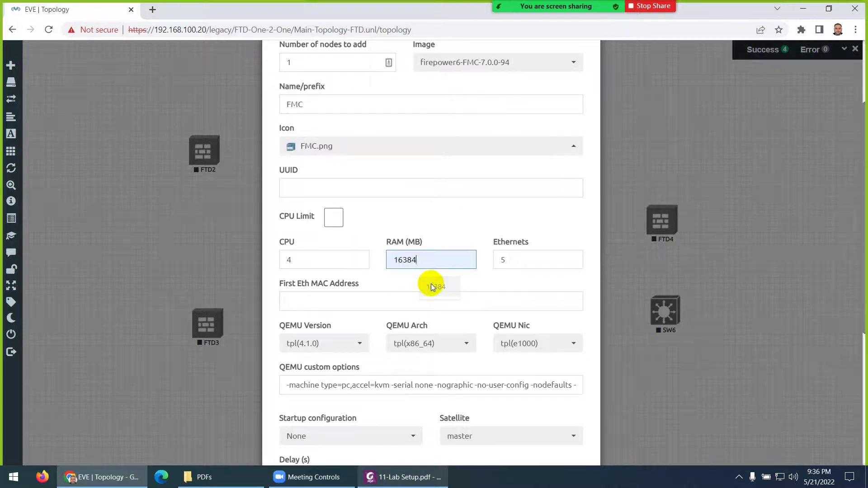
pyautogui.click(516, 261)
pyautogui.scroll(-5, 420, 308)
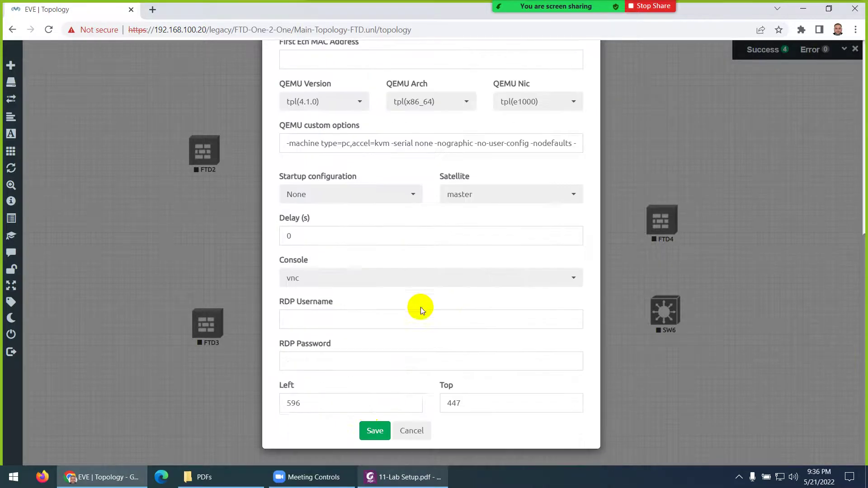
pyautogui.click(375, 431)
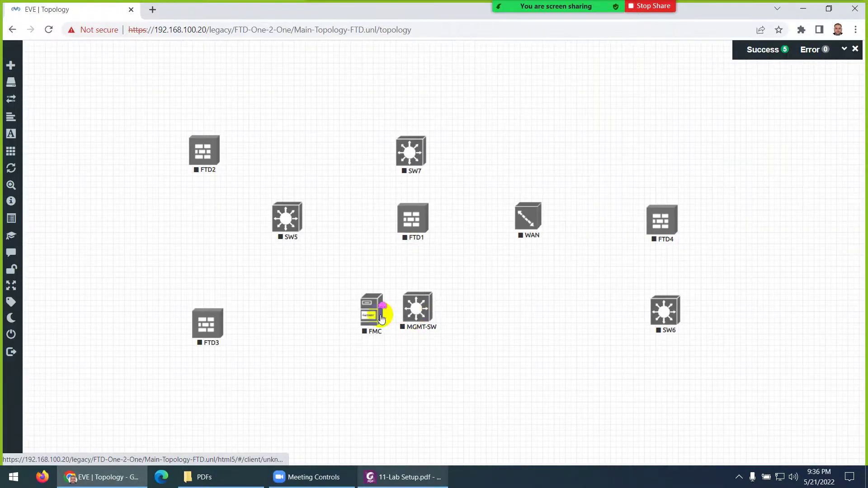
pyautogui.moveTo(374, 312); pyautogui.dragTo(390, 389)
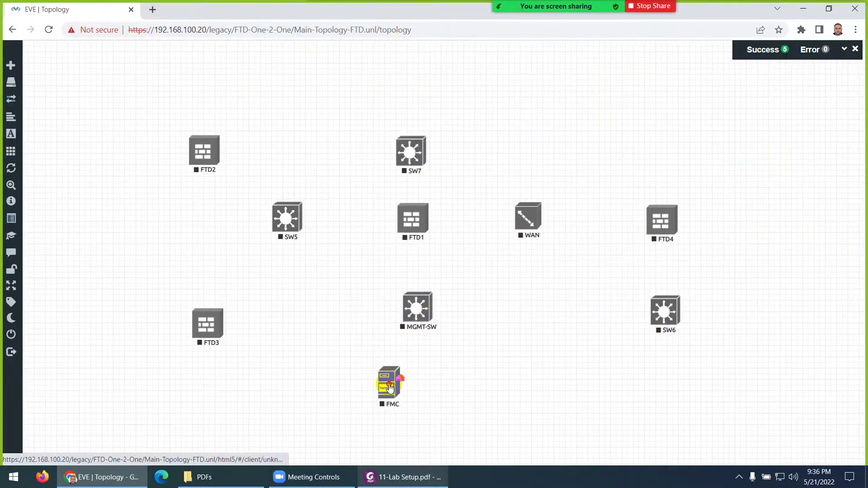
# - Start adding a node from the Windows Server template with the winserver-S2012-R2-x64 image
pyautogui.rightClick(352, 188)
pyautogui.click(368, 211)
pyautogui.write('wn')
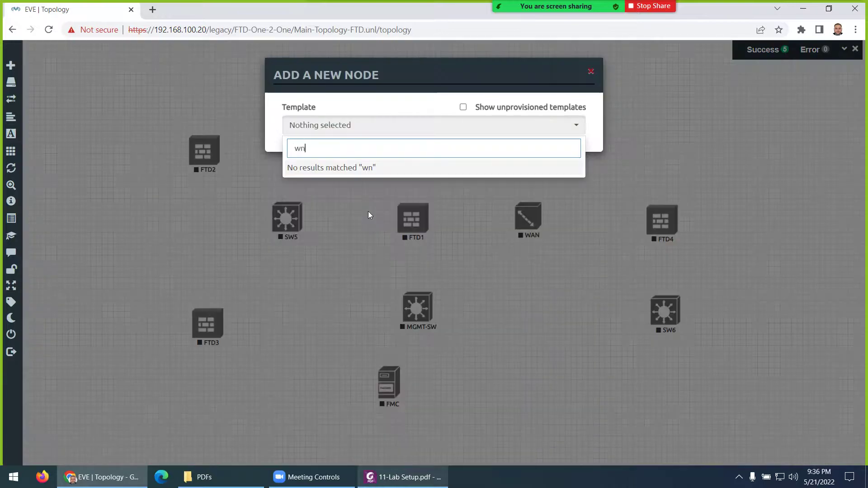
pyautogui.press('BackSpace')
pyautogui.press('BackSpace')
pyautogui.write('wi')
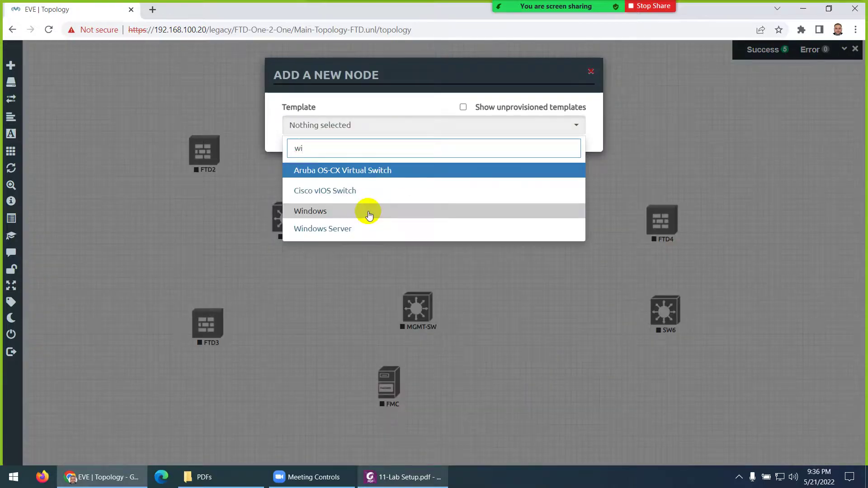
pyautogui.click(378, 226)
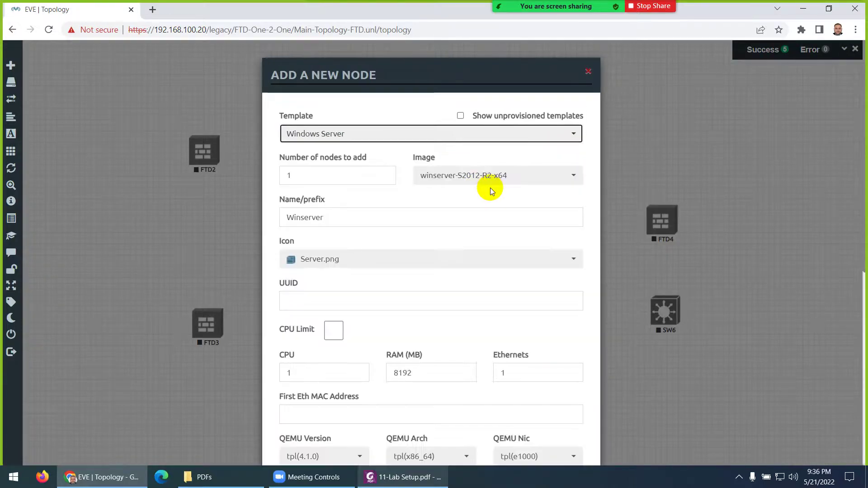
pyautogui.click(481, 181)
pyautogui.click(468, 215)
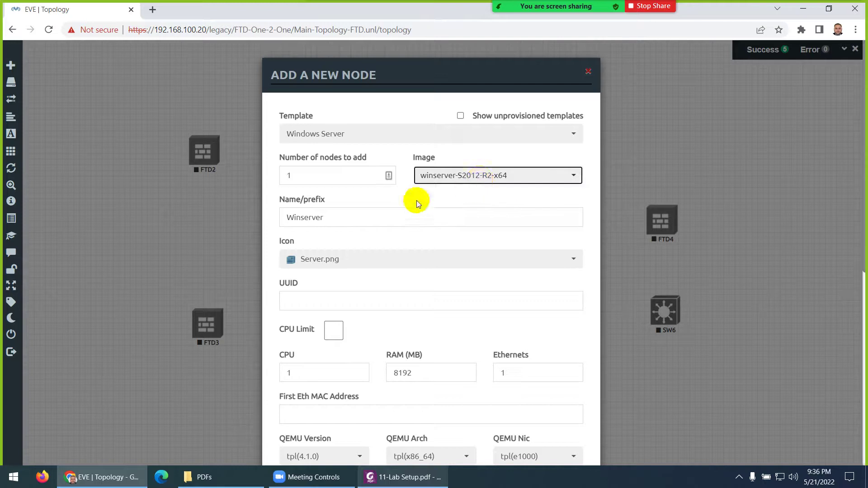
# - Name the Windows Server node AD and set its icon to Server_AD.png
pyautogui.doubleClick(294, 217)
pyautogui.write('AD')
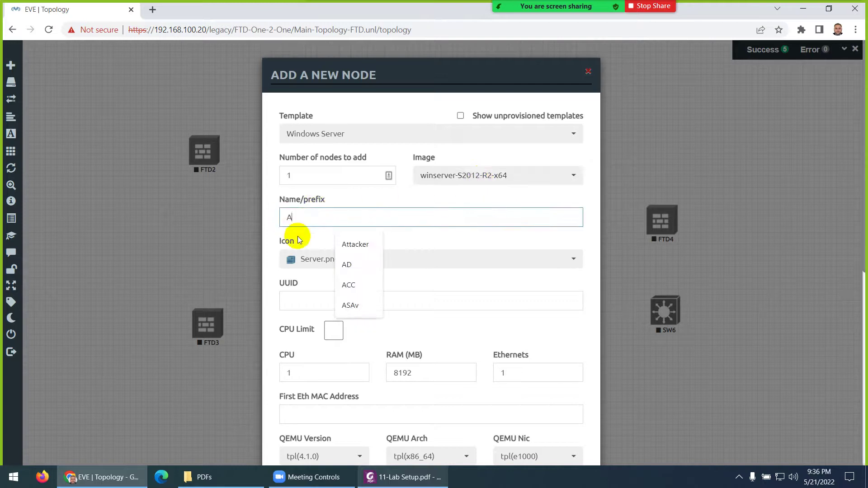
pyautogui.click(318, 264)
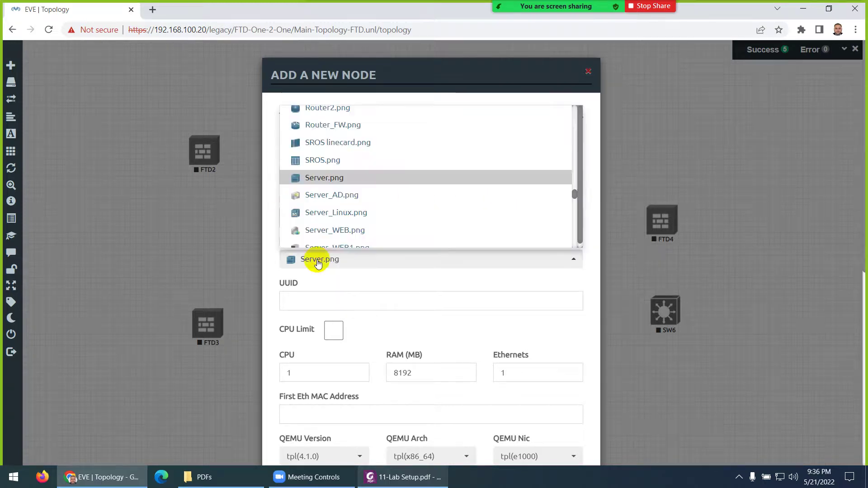
pyautogui.click(318, 194)
# - Set the AD node's RAM to 16384 MB, save it, and place it to the right of FMC
pyautogui.scroll(-2, 386, 298)
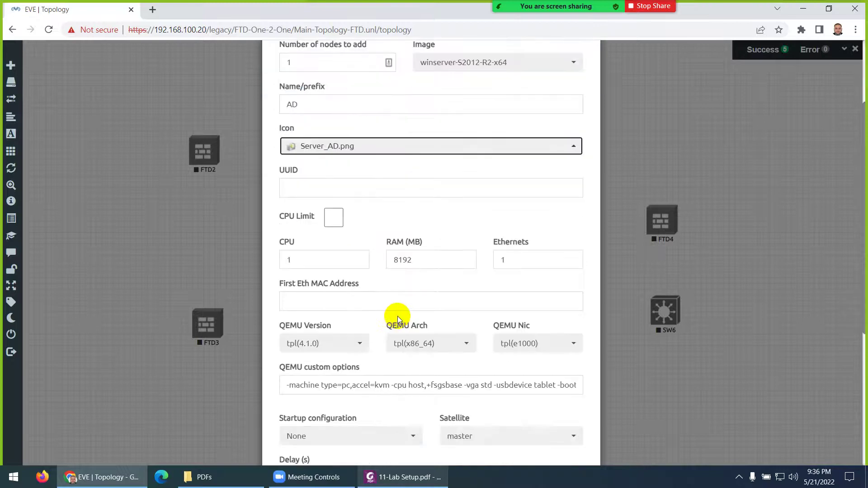
pyautogui.doubleClick(414, 261)
pyautogui.write('16384')
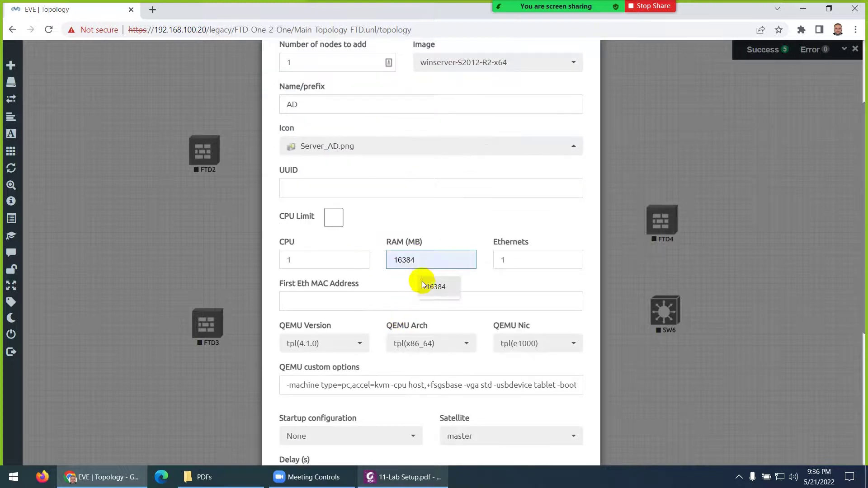
pyautogui.click(425, 283)
pyautogui.scroll(-5, 408, 294)
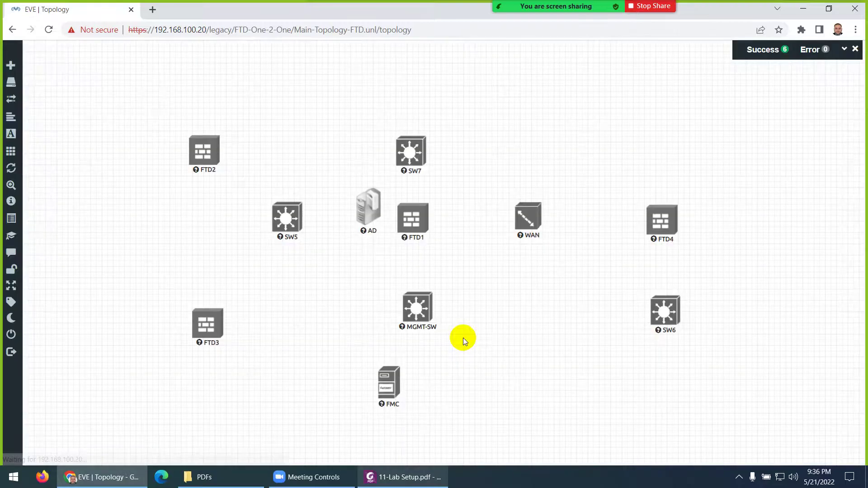
pyautogui.moveTo(367, 212); pyautogui.dragTo(512, 379)
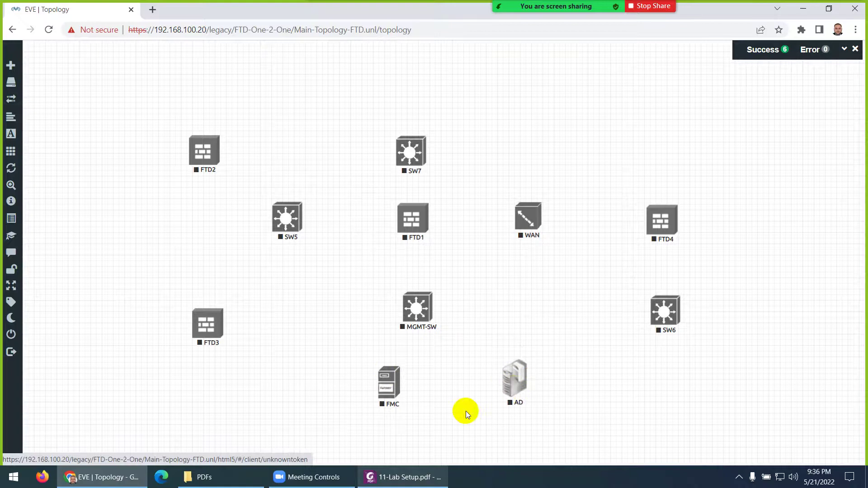
# - Check the lab setup PDF and start adding a node from the Windows template with the win-7-x86-IPCC image
pyautogui.click(391, 483)
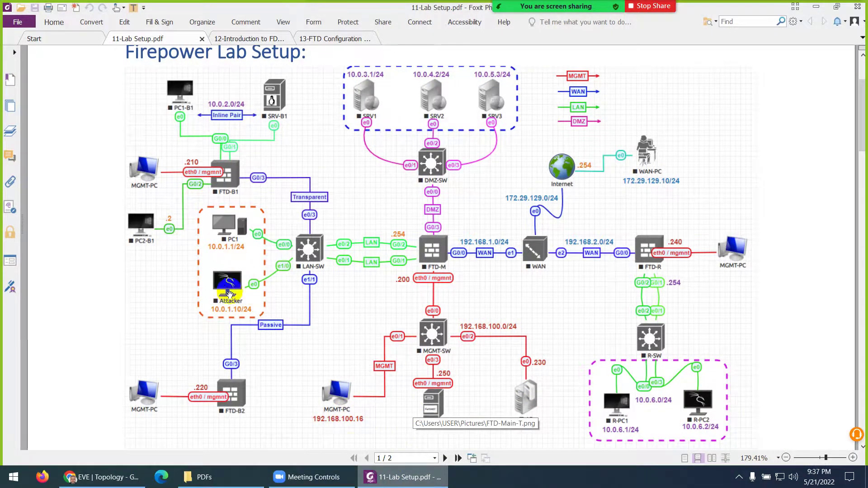
pyautogui.click(396, 482)
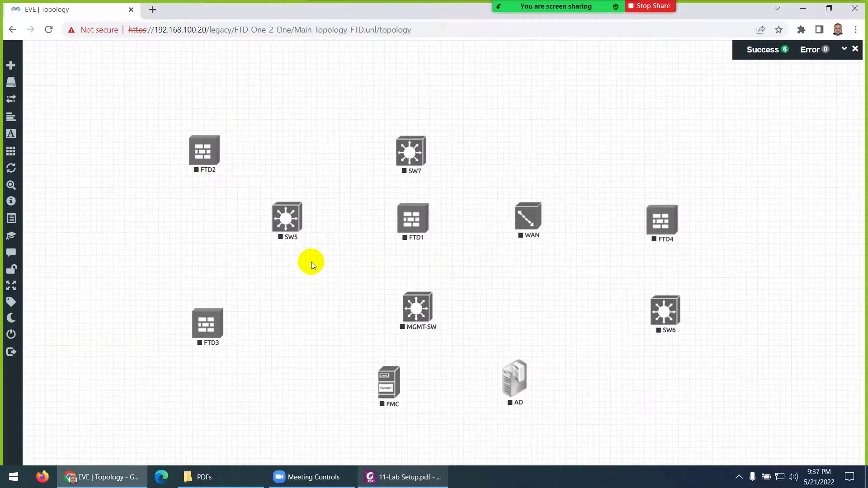
pyautogui.rightClick(330, 189)
pyautogui.click(349, 209)
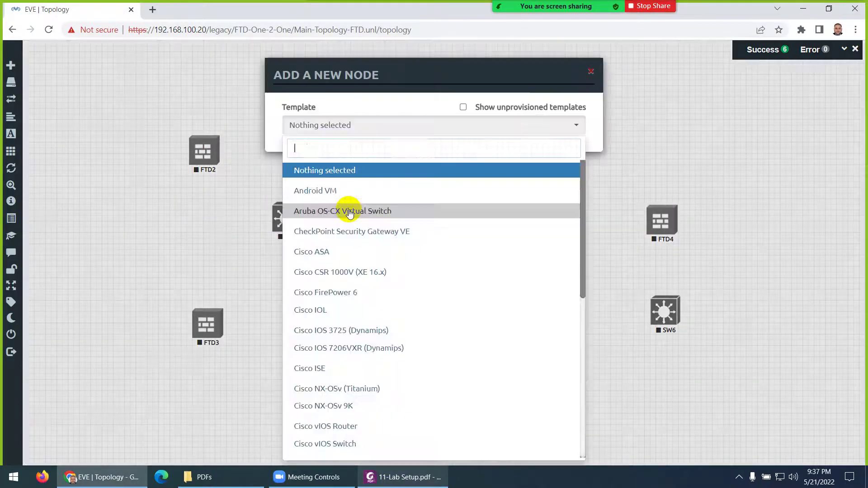
pyautogui.write('win')
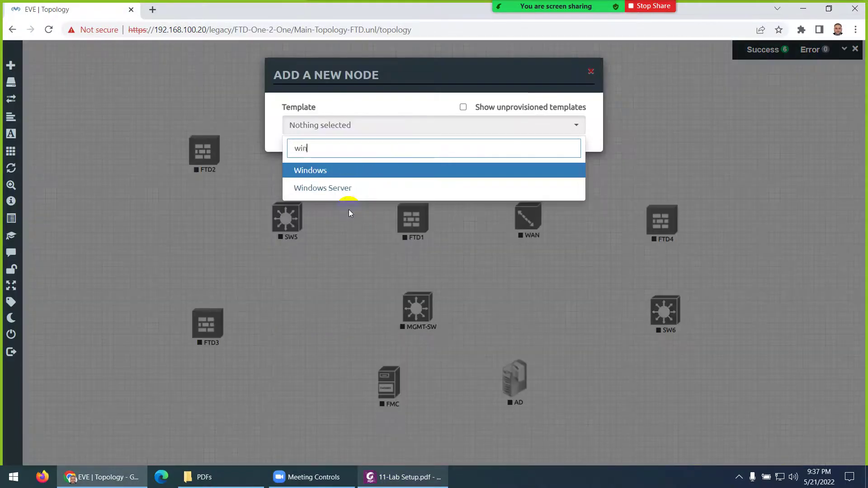
pyautogui.click(332, 176)
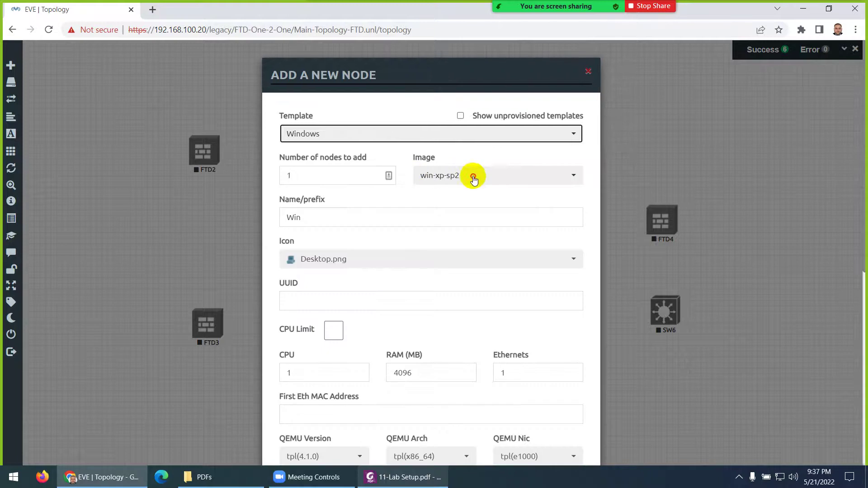
pyautogui.click(468, 178)
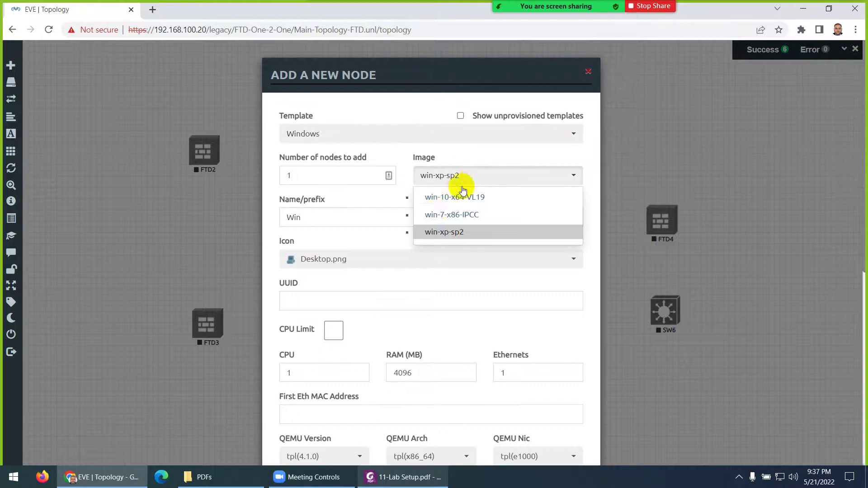
pyautogui.click(450, 214)
# - Name the Windows node PC1 with the Desktop4.png icon, save it, and place it to the left of SW5
pyautogui.moveTo(315, 215); pyautogui.dragTo(266, 223)
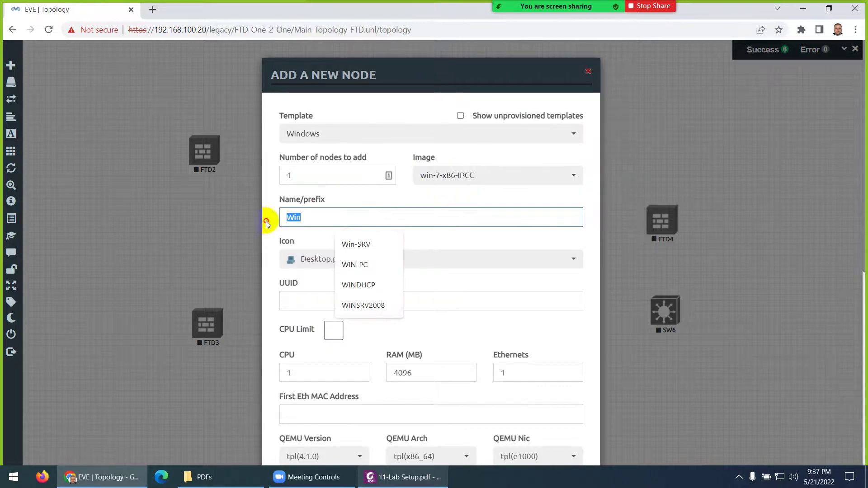
pyautogui.write('PC1')
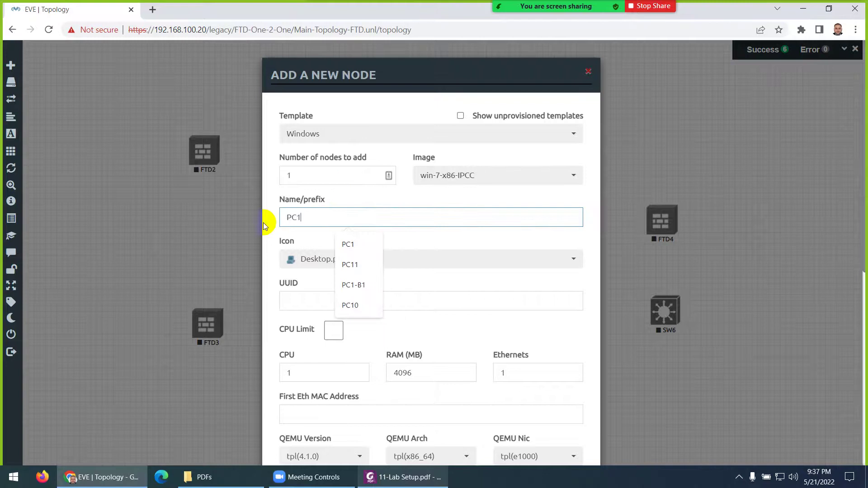
pyautogui.click(306, 261)
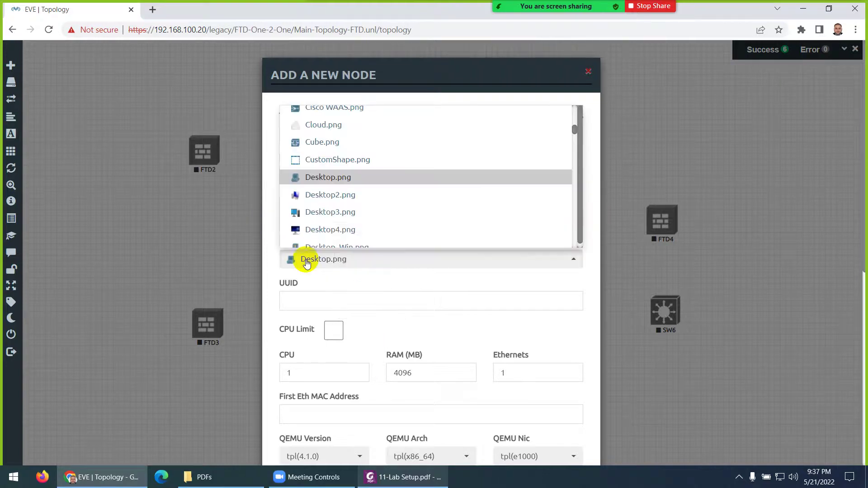
pyautogui.click(310, 229)
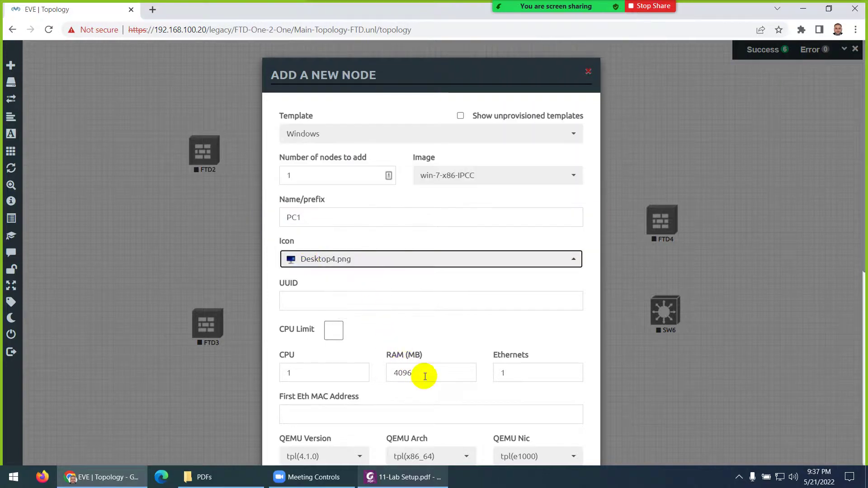
pyautogui.scroll(-8, 427, 375)
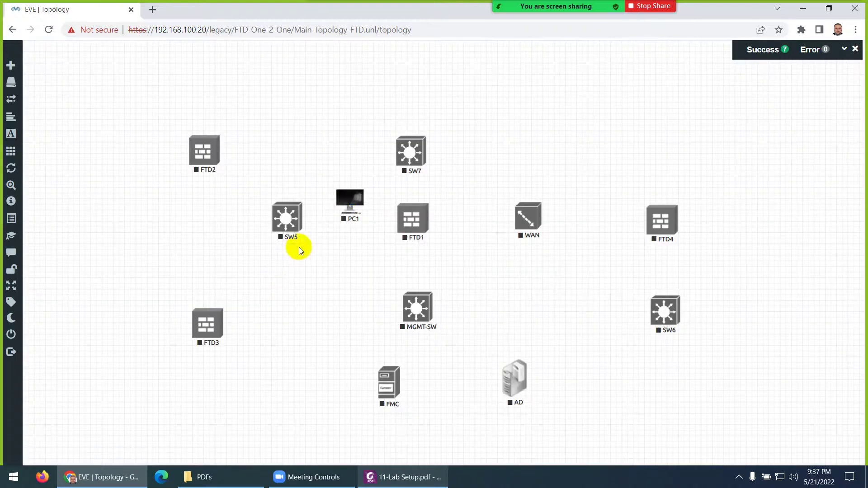
pyautogui.moveTo(348, 194); pyautogui.dragTo(197, 217)
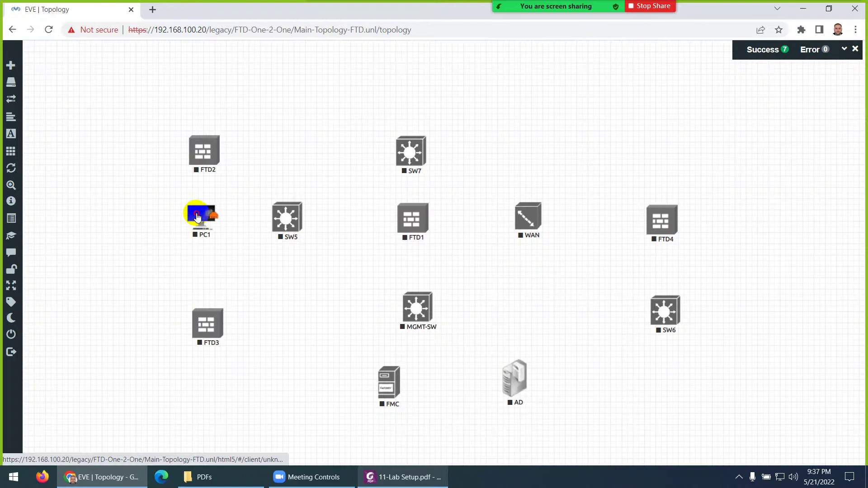
# - Check the lab setup PDF for the attacker machine and start adding a node from the Linux template
pyautogui.click(382, 479)
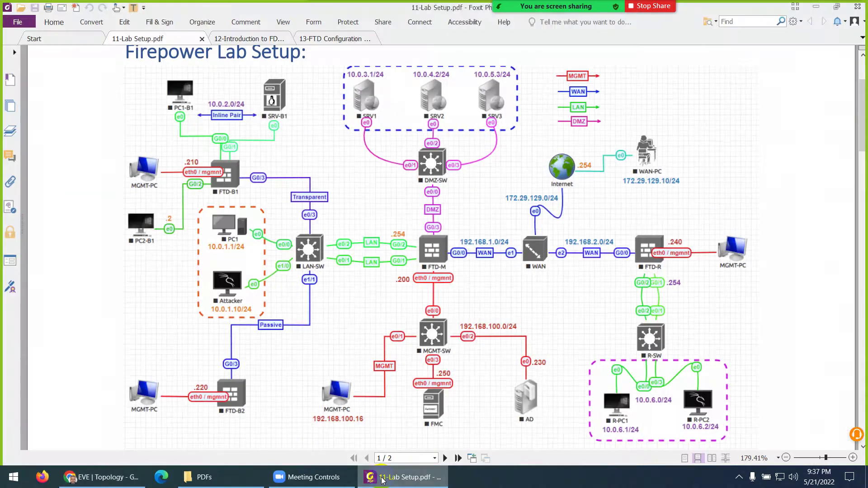
pyautogui.click(382, 479)
pyautogui.rightClick(360, 171)
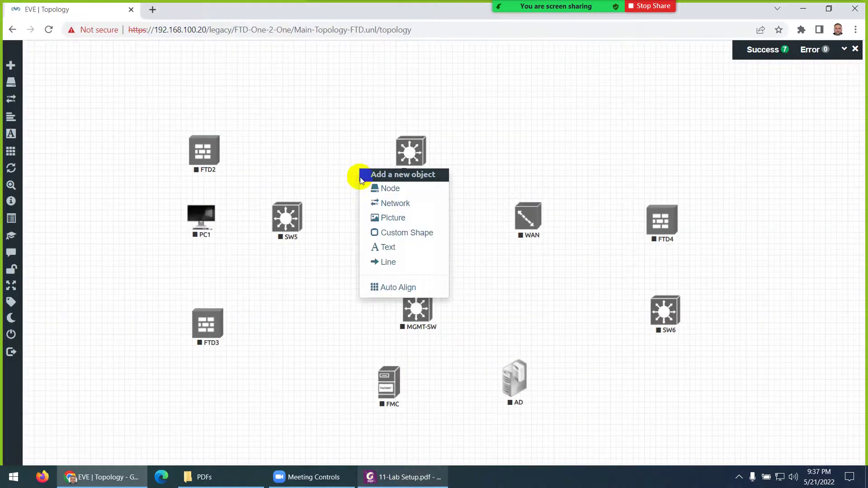
pyautogui.click(373, 189)
pyautogui.write('kal')
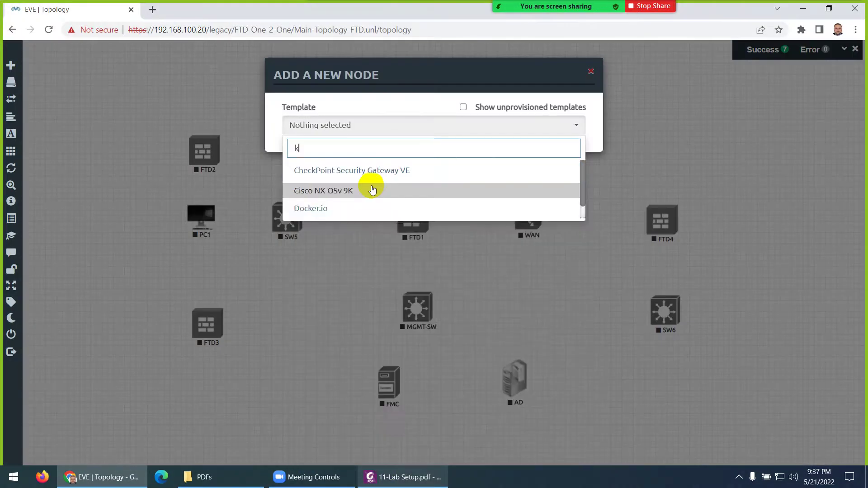
pyautogui.press('BackSpace')
pyautogui.press('BackSpace')
pyautogui.press('BackSpace')
pyautogui.write('lin')
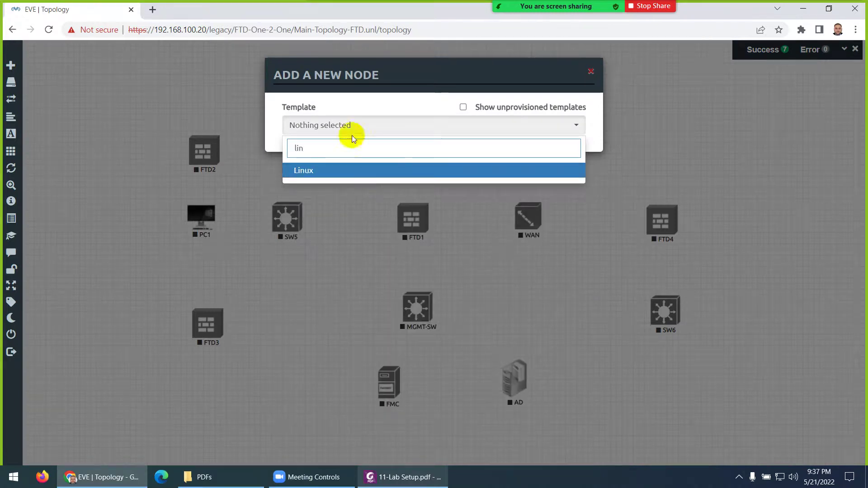
pyautogui.click(298, 174)
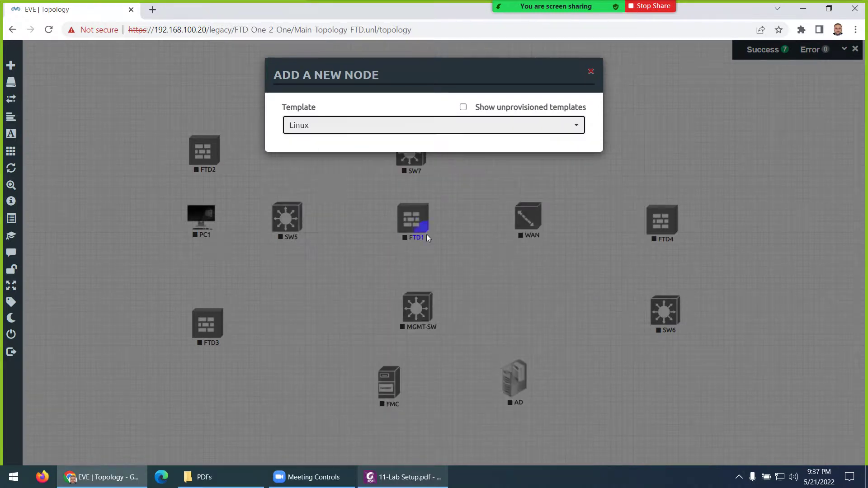
# - Choose the linux-kali-2020 image for the new Linux node
pyautogui.click(459, 184)
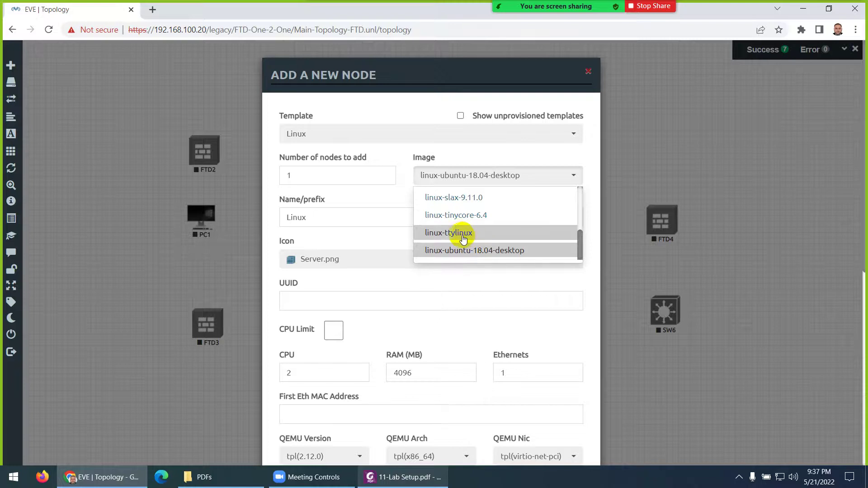
pyautogui.scroll(2, 457, 240)
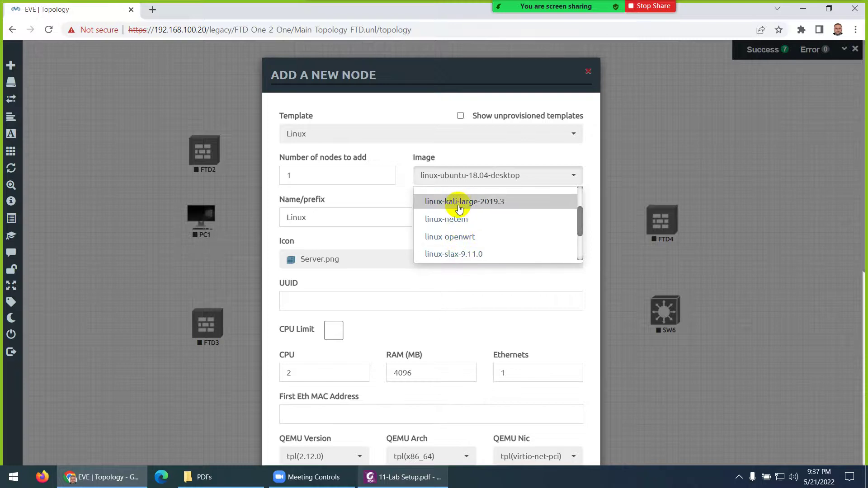
pyautogui.scroll(2, 460, 207)
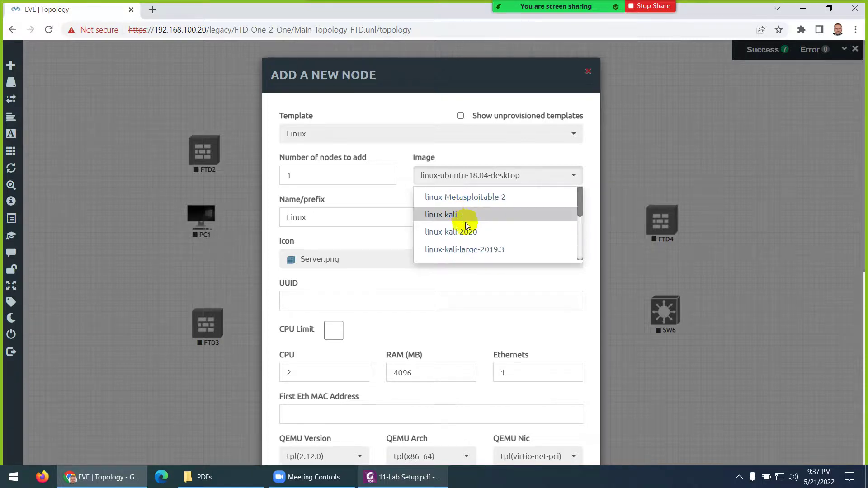
pyautogui.click(457, 233)
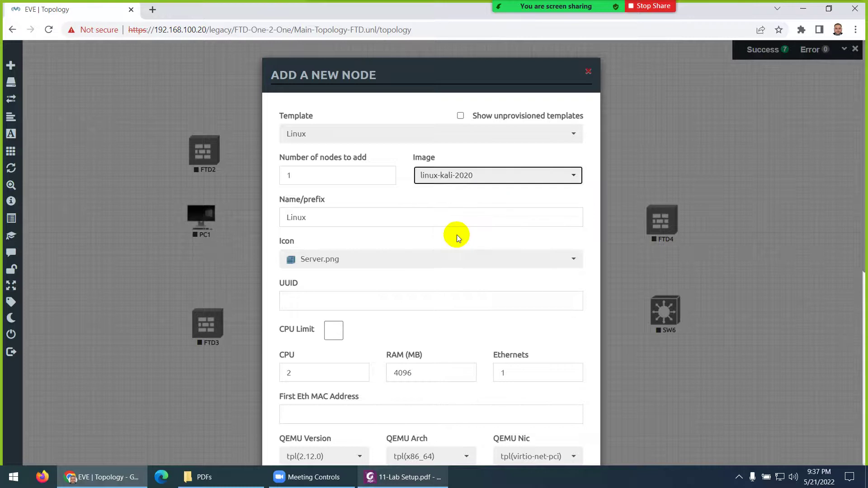
pyautogui.click(461, 176)
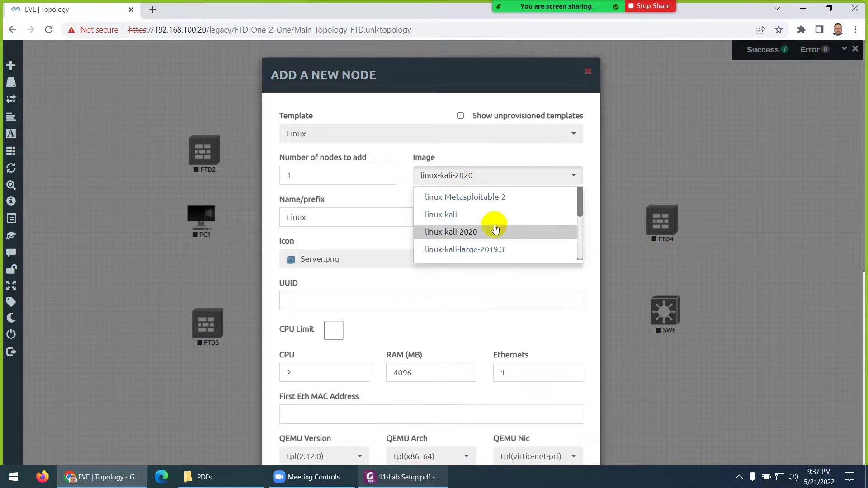
pyautogui.scroll(-2, 495, 228)
pyautogui.scroll(2, 494, 227)
pyautogui.click(457, 226)
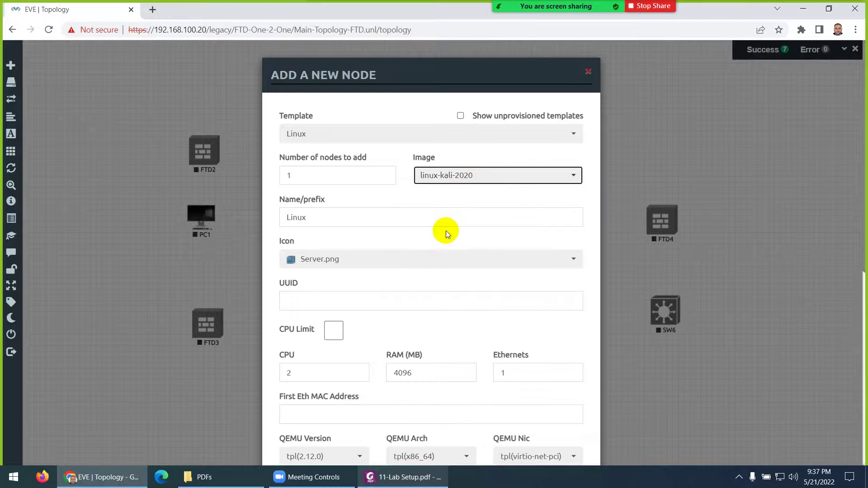
# - Name the Linux node Attacker, set its icon to Kali.png, and save it
pyautogui.moveTo(310, 218); pyautogui.dragTo(271, 223)
pyautogui.write('Attacker')
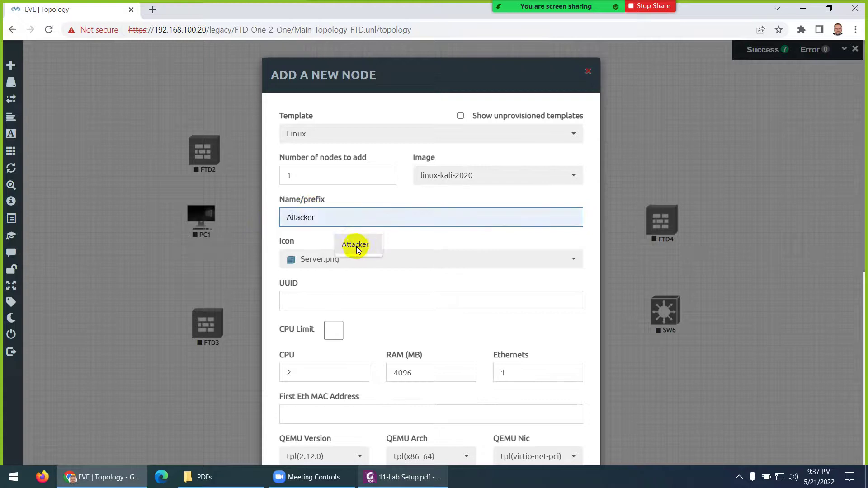
pyautogui.click(355, 244)
pyautogui.click(327, 259)
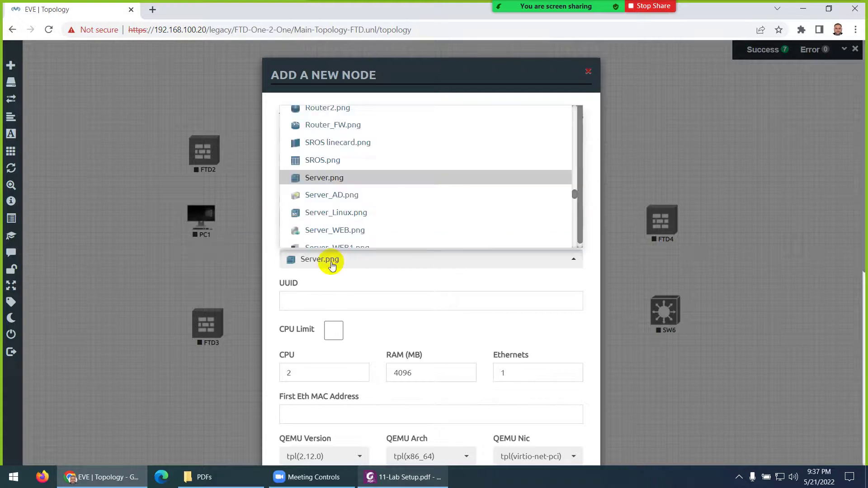
pyautogui.scroll(10, 363, 203)
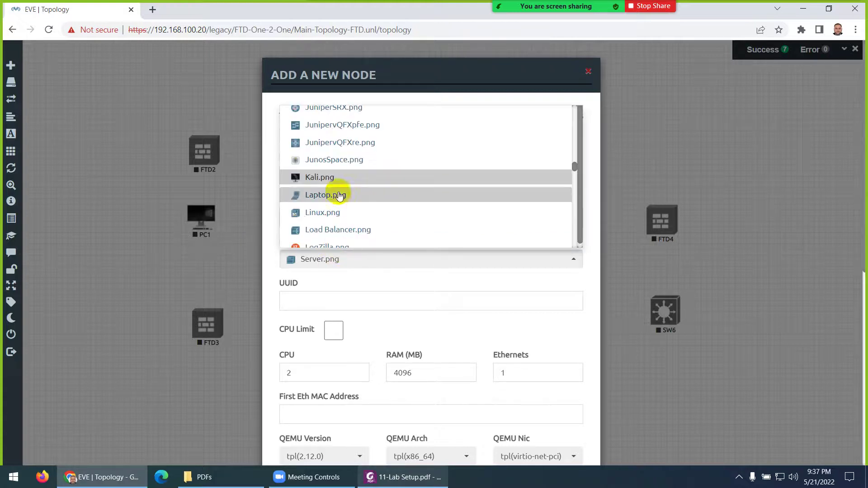
pyautogui.click(324, 181)
pyautogui.scroll(-7, 355, 314)
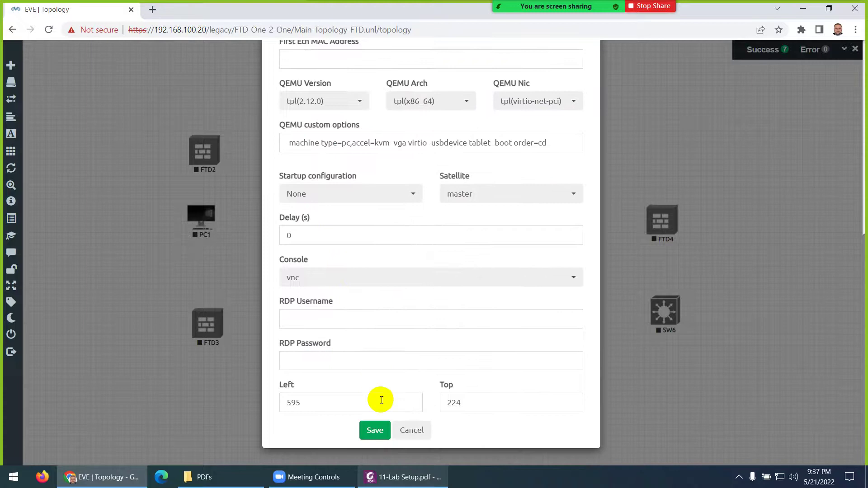
pyautogui.click(374, 431)
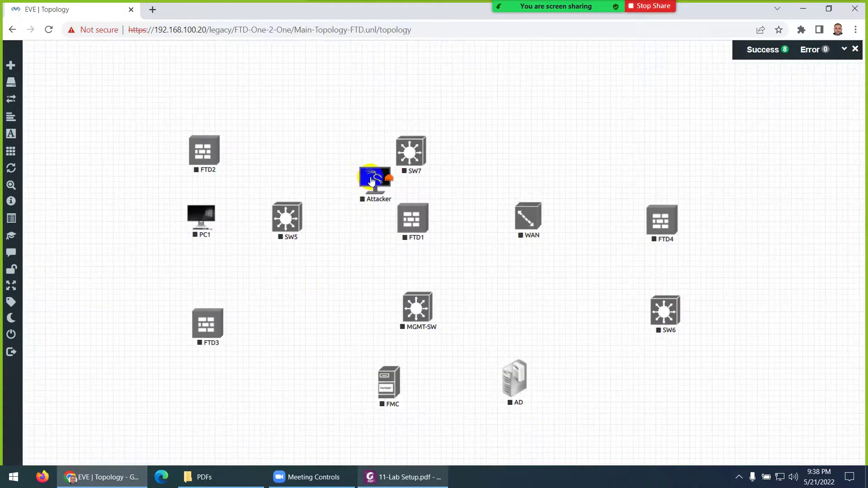
# - Place Attacker below PC1 and adjust both nodes so they are stacked evenly between FTD2 and FTD3
pyautogui.moveTo(370, 182); pyautogui.dragTo(201, 269)
pyautogui.click(196, 224)
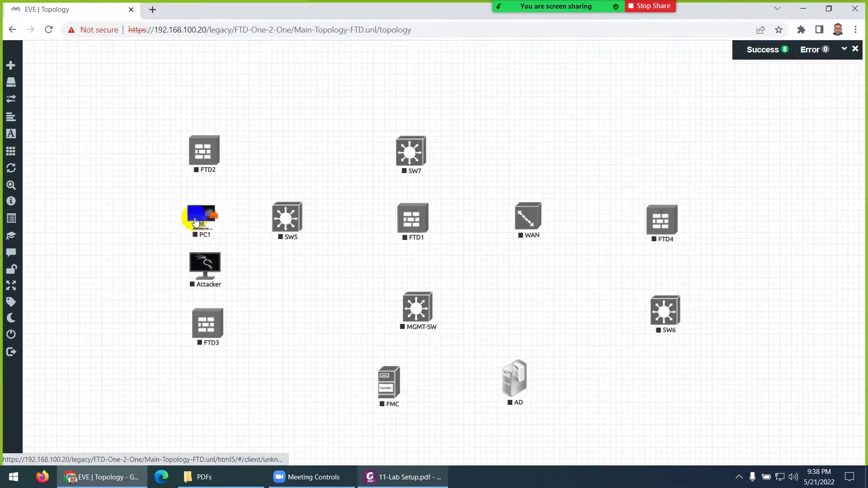
pyautogui.moveTo(195, 222); pyautogui.dragTo(196, 213)
pyautogui.moveTo(198, 268); pyautogui.dragTo(199, 260)
pyautogui.moveTo(202, 213); pyautogui.dragTo(205, 203)
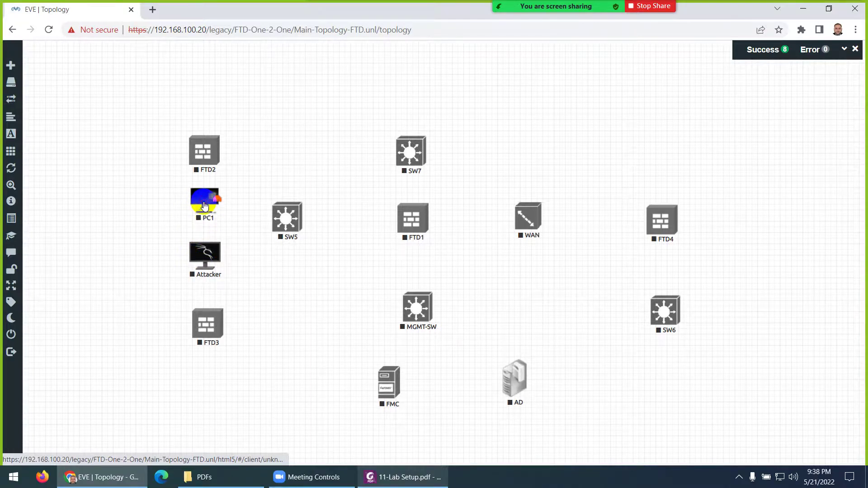
# - Check the lab setup PDF for the DMZ servers and start a new Linux node with the linux-tinycore-6.4 image
pyautogui.click(403, 477)
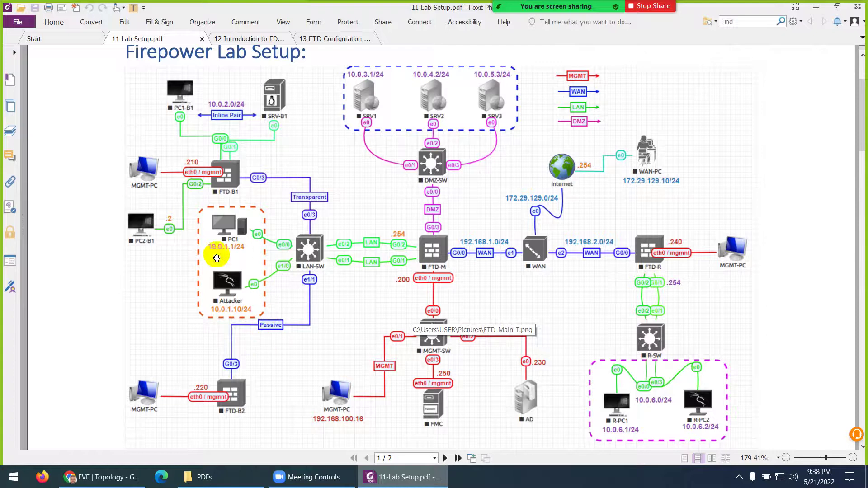
pyautogui.click(141, 227)
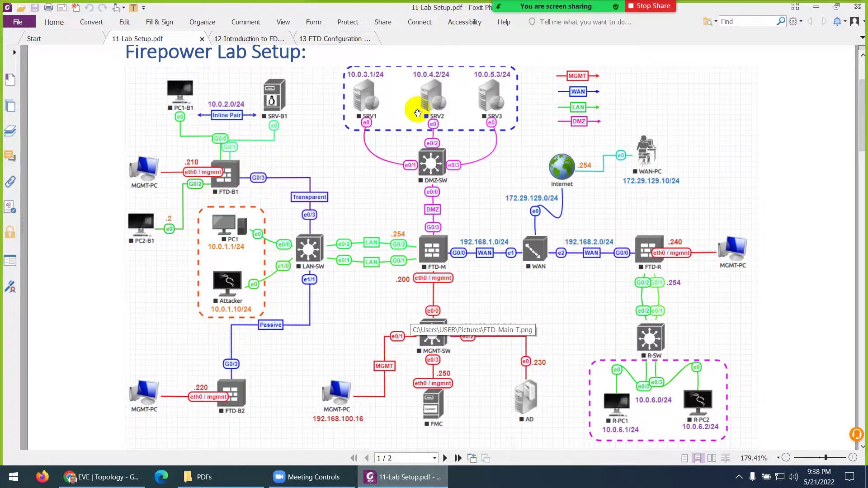
pyautogui.click(402, 477)
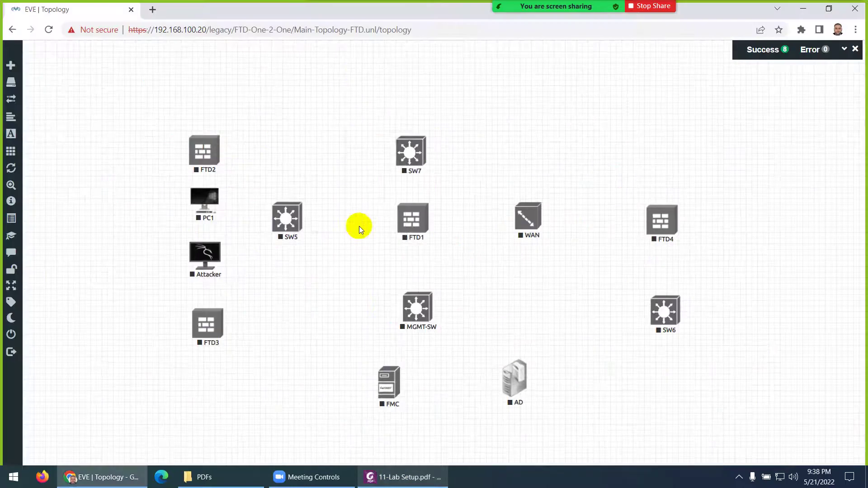
pyautogui.rightClick(311, 109)
pyautogui.click(325, 129)
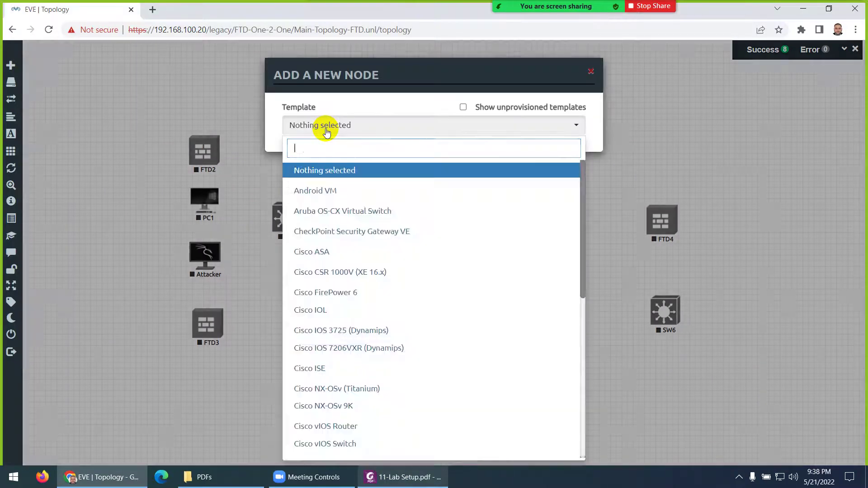
pyautogui.write('lin')
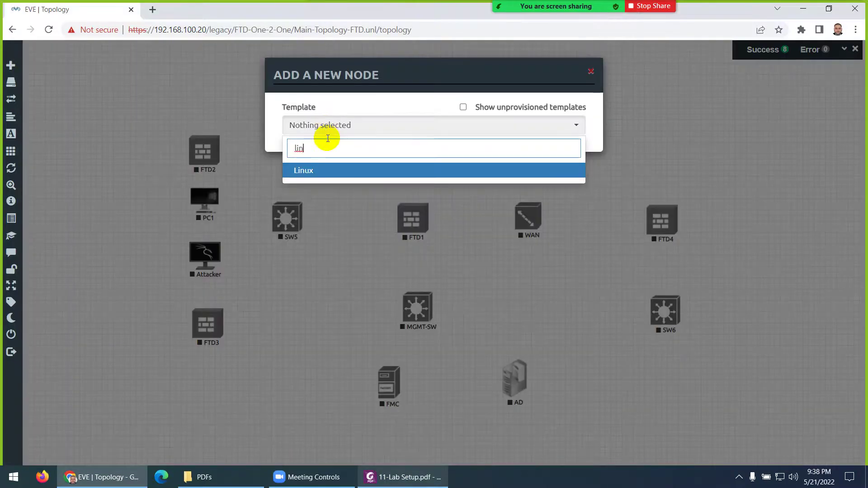
pyautogui.click(322, 176)
pyautogui.click(452, 172)
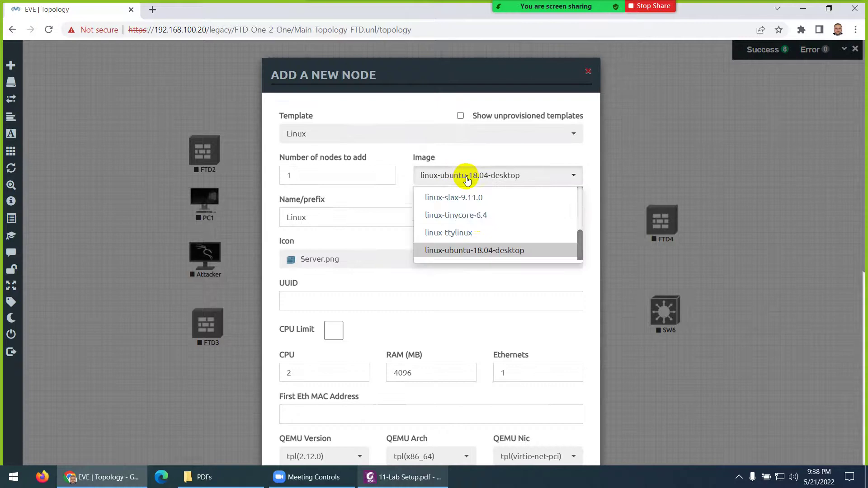
pyautogui.click(478, 221)
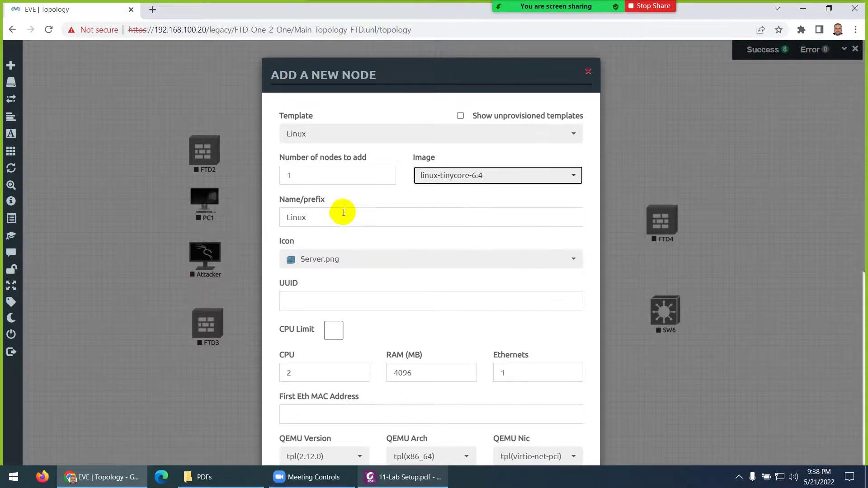
# - Set the name prefix to SRV, the number of nodes to 3 and the icon to Server_WEB1.png, and save
pyautogui.moveTo(317, 218); pyautogui.dragTo(278, 219)
pyautogui.write('SRV')
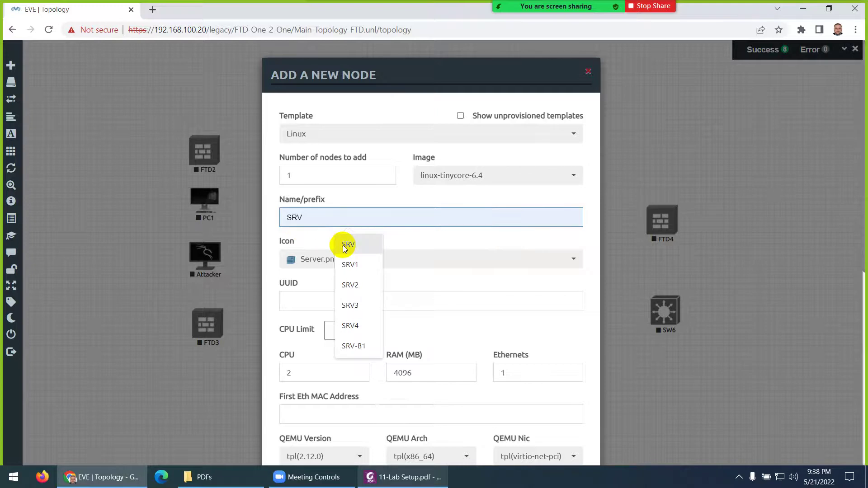
pyautogui.click(343, 245)
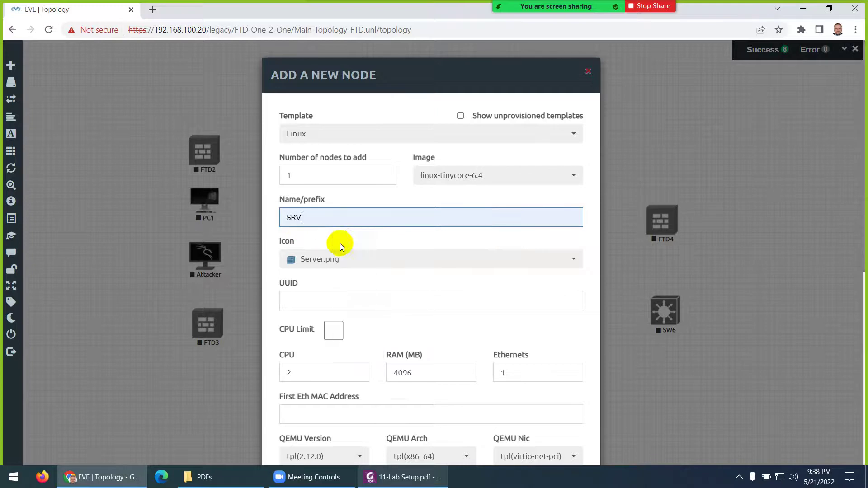
pyautogui.doubleClick(286, 176)
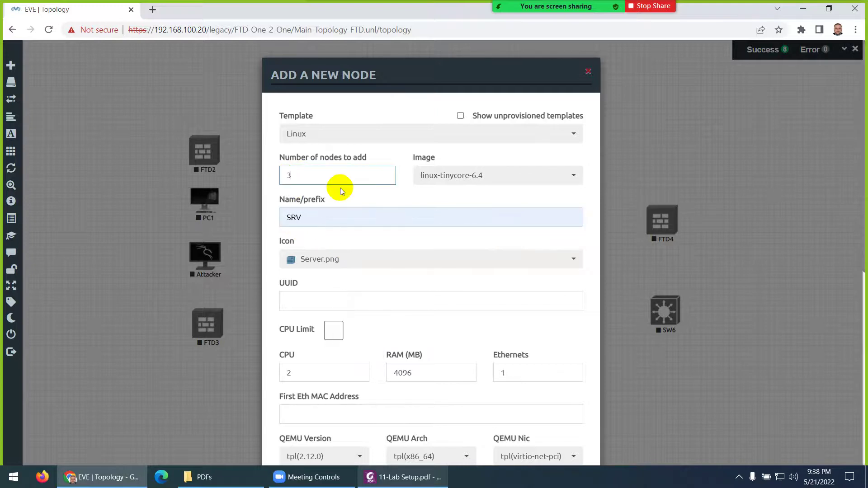
pyautogui.click(331, 261)
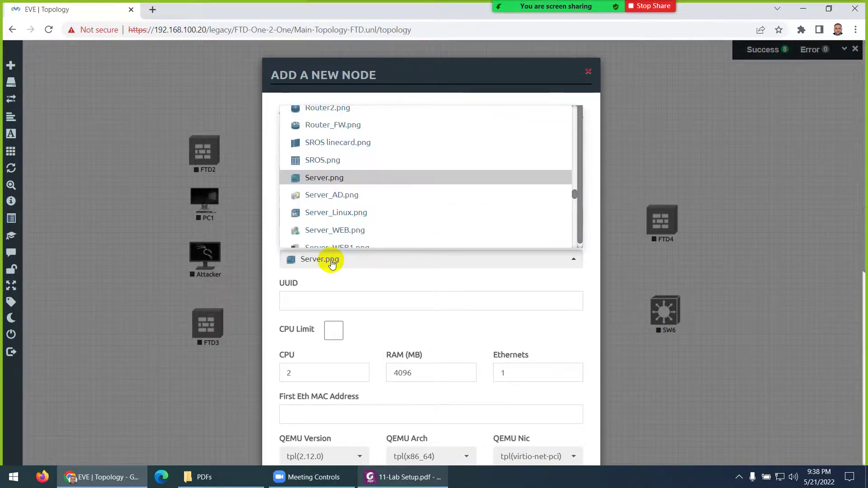
pyautogui.scroll(-1, 354, 230)
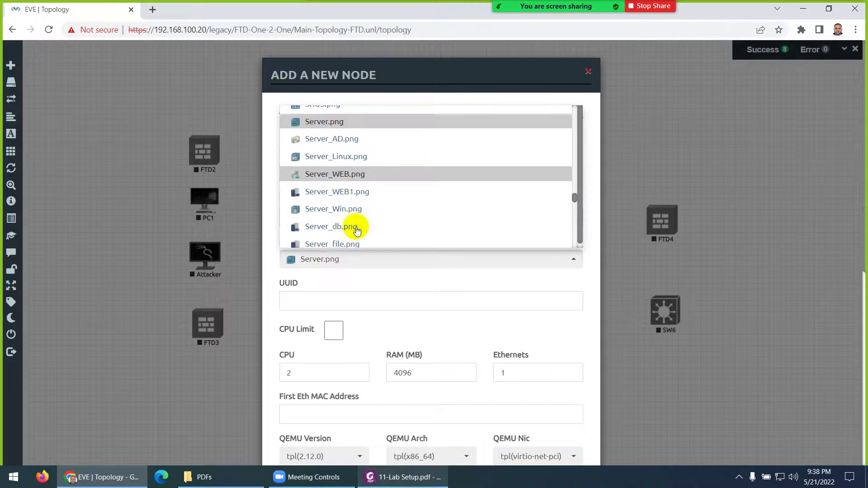
pyautogui.click(342, 192)
pyautogui.scroll(-3, 377, 280)
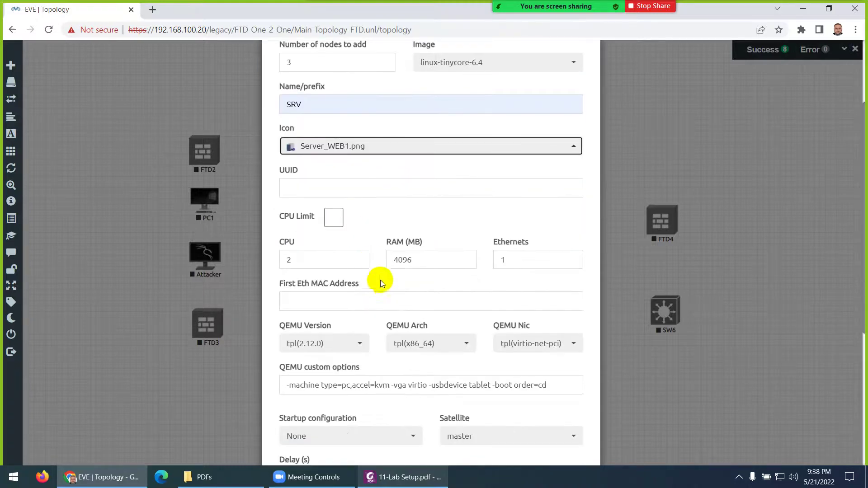
pyautogui.scroll(-5, 384, 285)
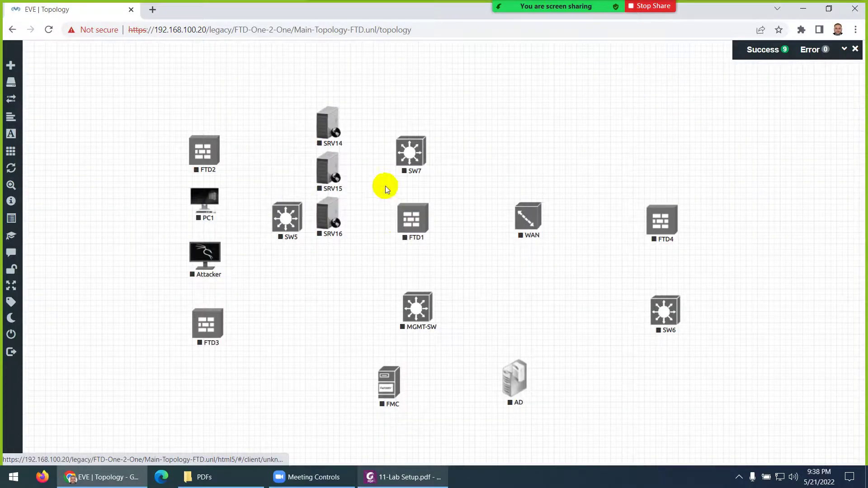
# - Arrange the three servers in a row above SW7, ordered SRV16, SRV15, SRV14, with SRV15 centred over the switch
pyautogui.moveTo(329, 121); pyautogui.dragTo(491, 97)
pyautogui.moveTo(329, 170); pyautogui.dragTo(405, 92)
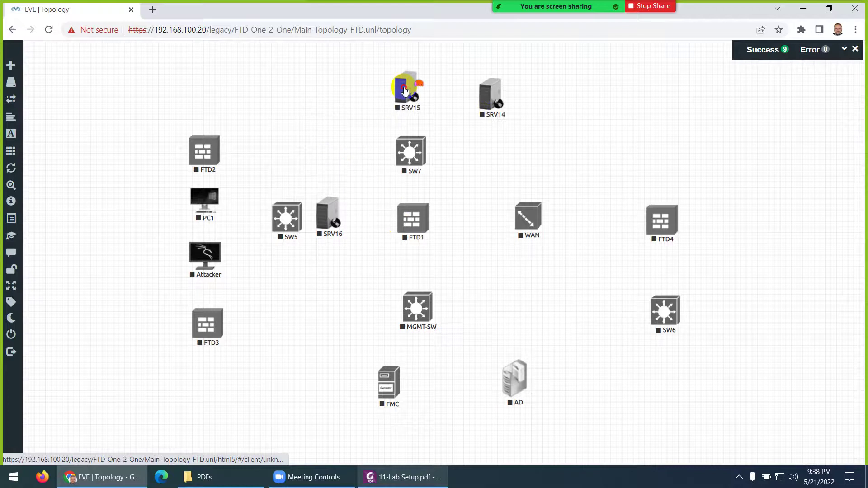
pyautogui.moveTo(332, 210); pyautogui.dragTo(344, 93)
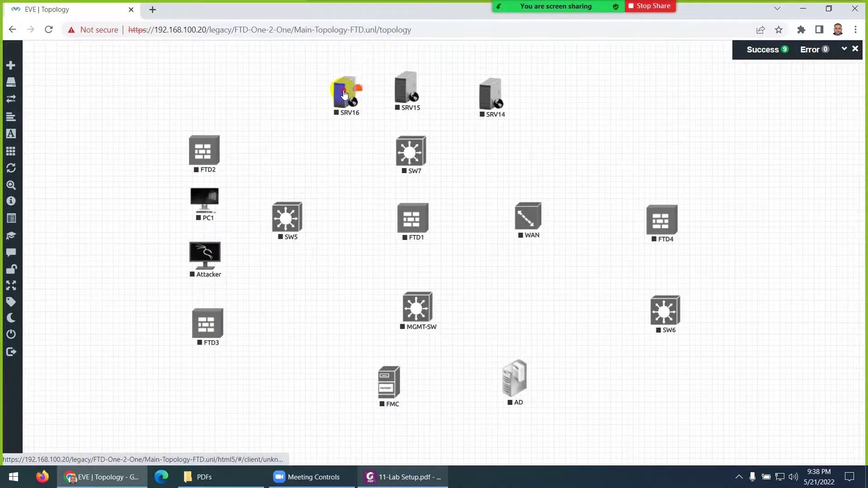
pyautogui.moveTo(397, 91); pyautogui.dragTo(407, 91)
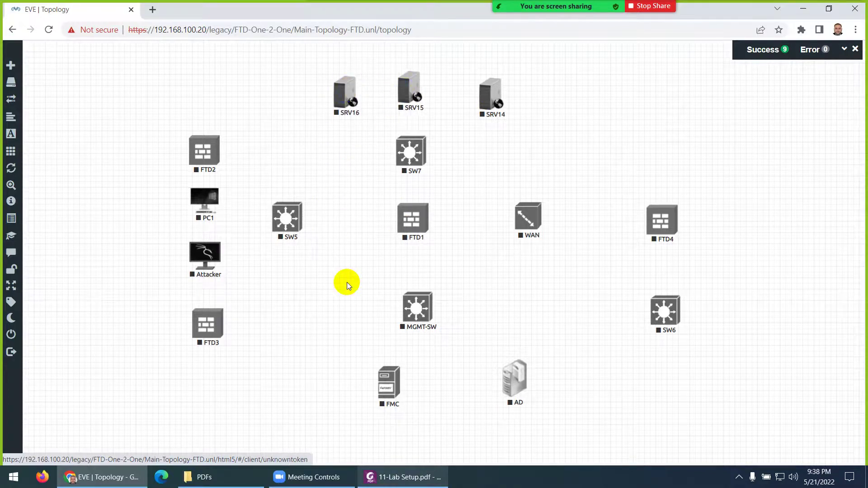
# - Check the lab setup PDF for the remaining PCs and start adding a node from the Windows template
pyautogui.click(396, 479)
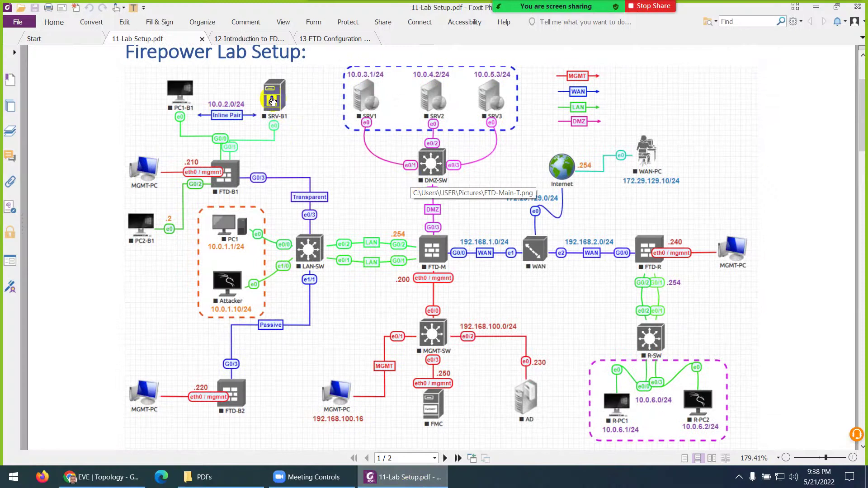
pyautogui.scroll(-3, 320, 208)
pyautogui.scroll(4, 319, 204)
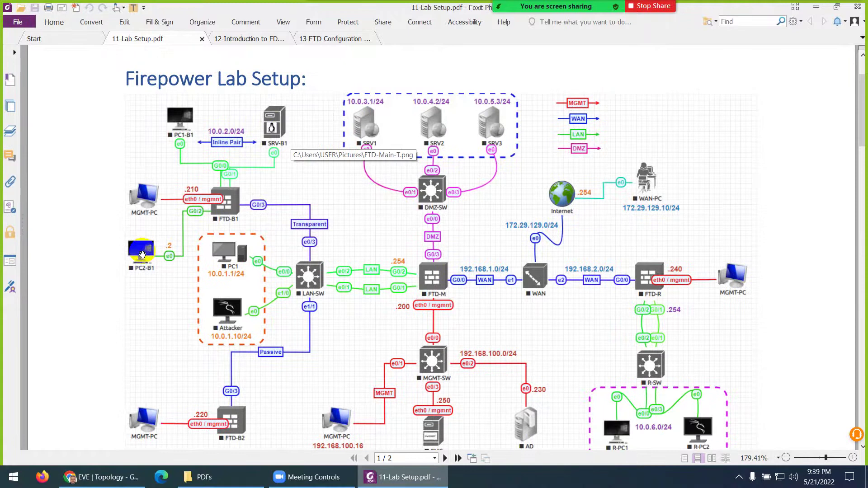
pyautogui.scroll(-1, 659, 281)
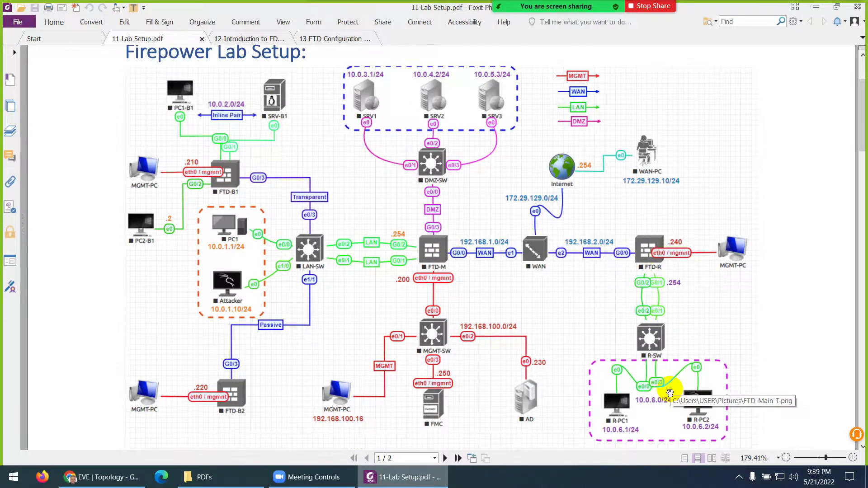
pyautogui.click(391, 480)
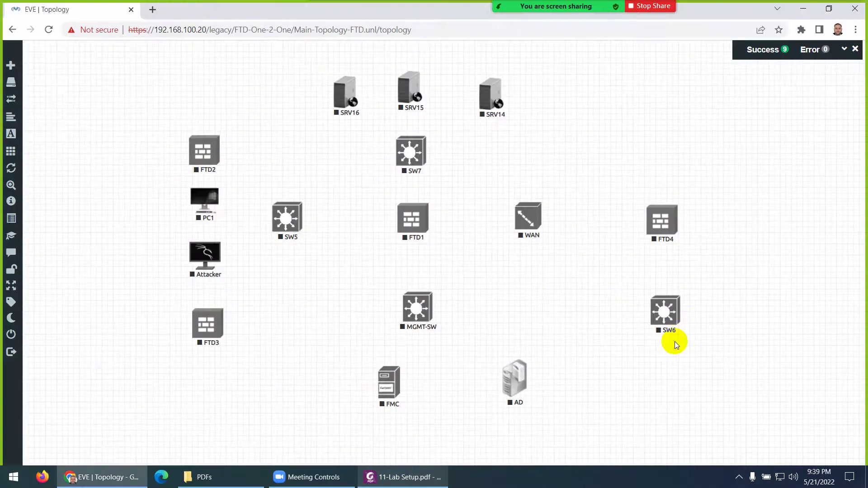
pyautogui.rightClick(559, 284)
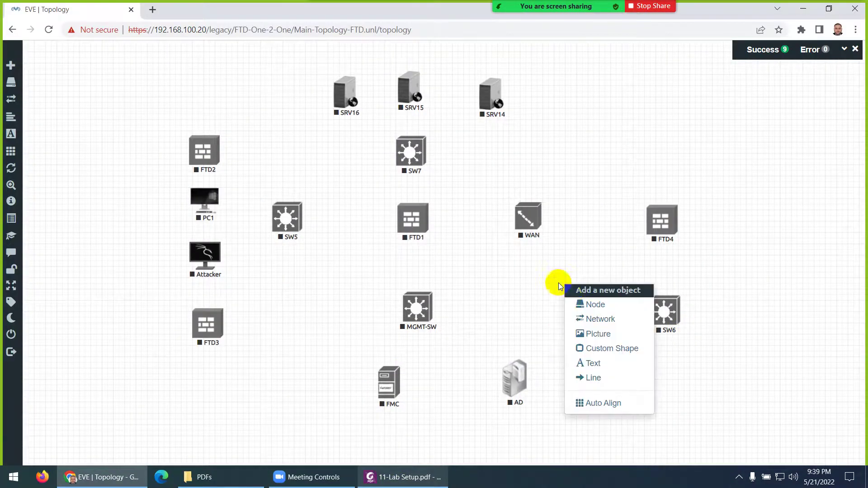
pyautogui.click(574, 304)
pyautogui.write('win')
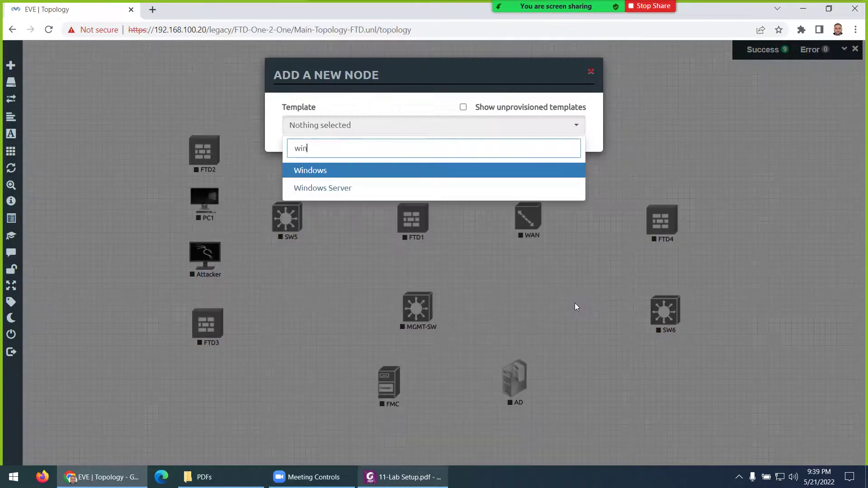
pyautogui.click(326, 173)
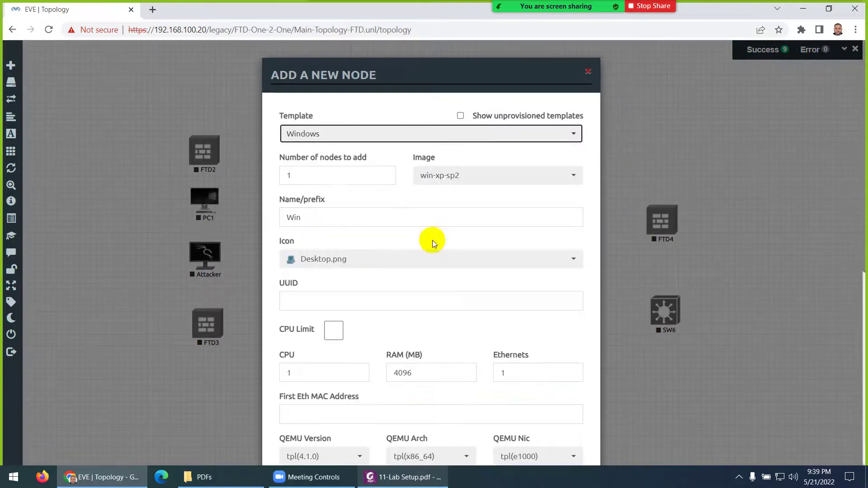
# - Name the Windows node Remote-PC1, choose the win-7-x86-IPCC image and the Desktop4.png icon, and save it
pyautogui.doubleClick(283, 217)
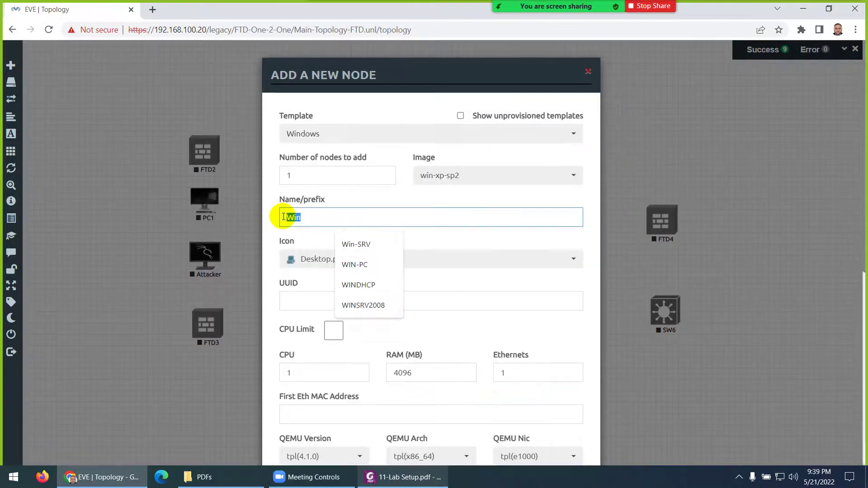
pyautogui.write('Remote-PC1')
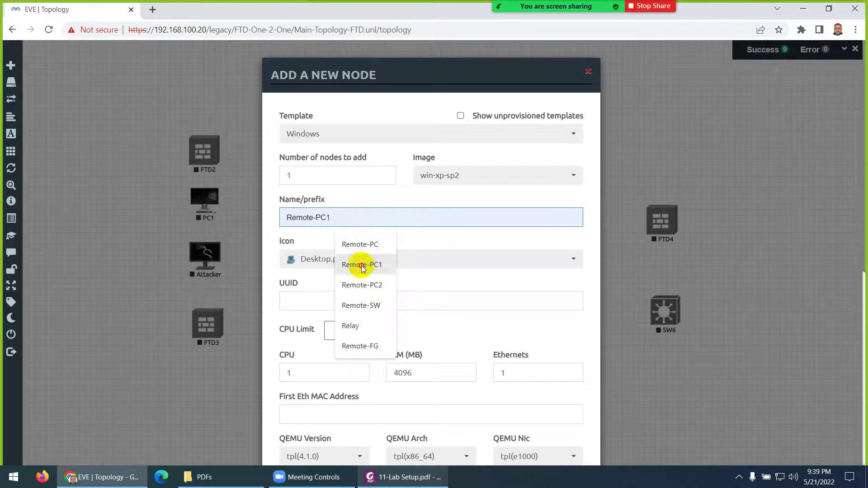
pyautogui.click(362, 265)
pyautogui.click(460, 179)
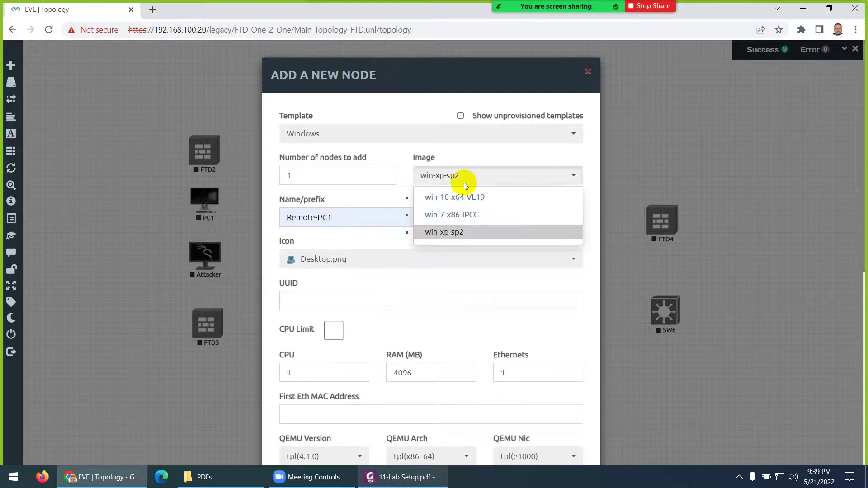
pyautogui.click(461, 213)
pyautogui.click(335, 270)
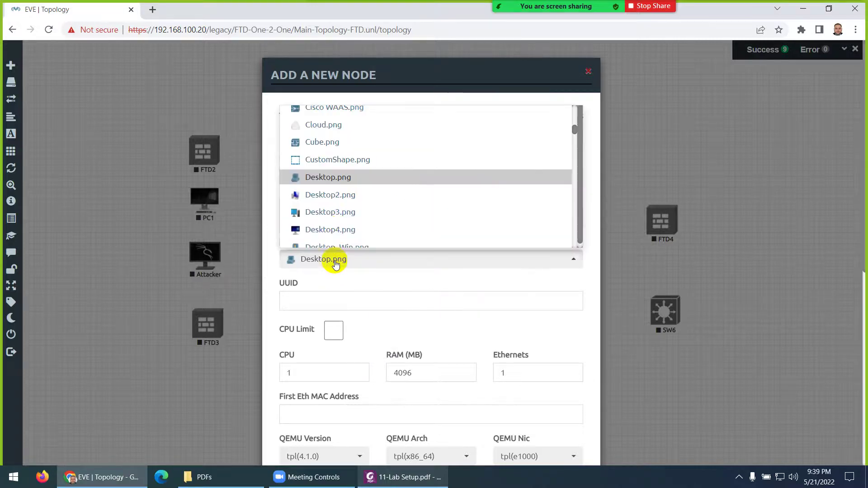
pyautogui.click(329, 226)
pyautogui.scroll(-7, 375, 329)
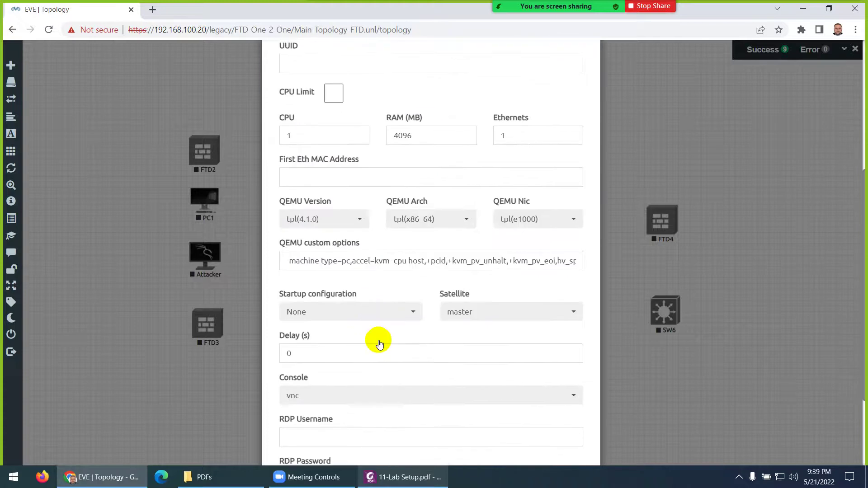
pyautogui.click(602, 369)
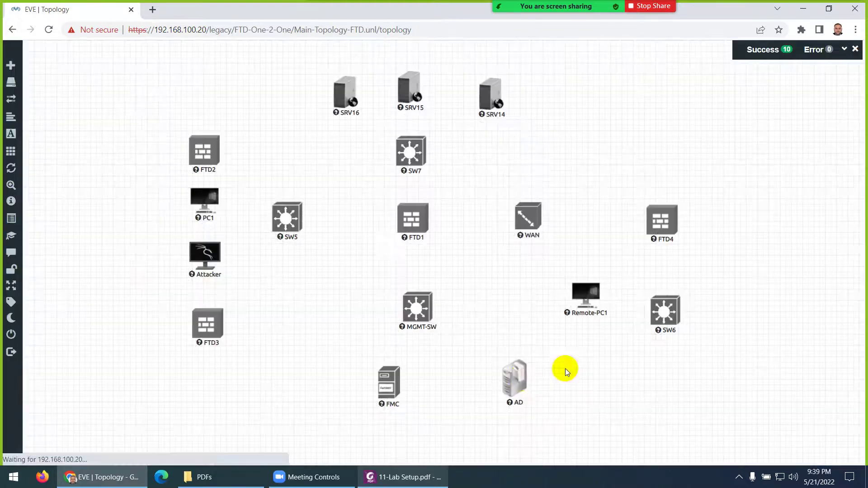
# - Shift AD slightly to the left and place Remote-PC1 below and to the left of SW6
pyautogui.moveTo(513, 384); pyautogui.dragTo(506, 384)
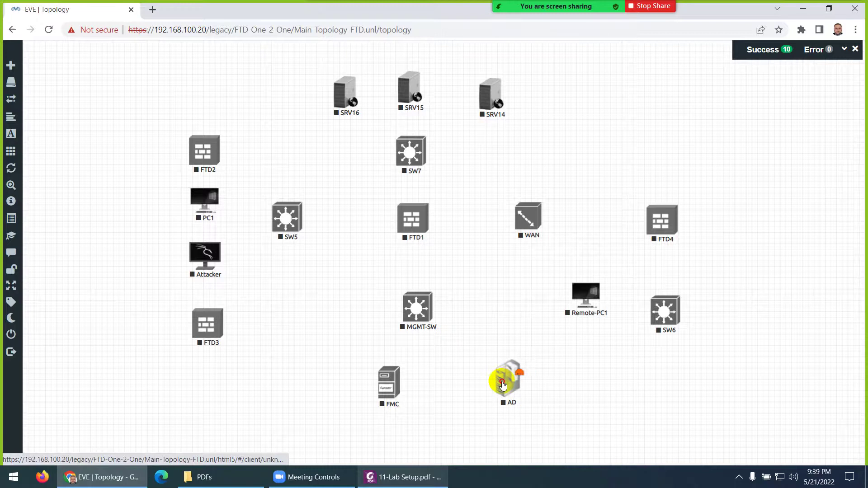
pyautogui.moveTo(583, 295); pyautogui.dragTo(629, 385)
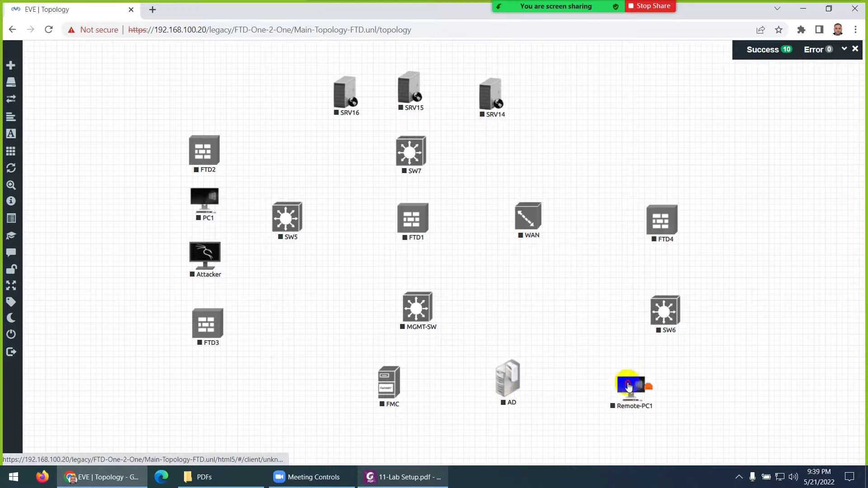
# - Start adding a node from the Linux template with the linux-slax-9.11.0 image and check the lab setup PDF for the PCs needed
pyautogui.rightClick(487, 270)
pyautogui.click(509, 291)
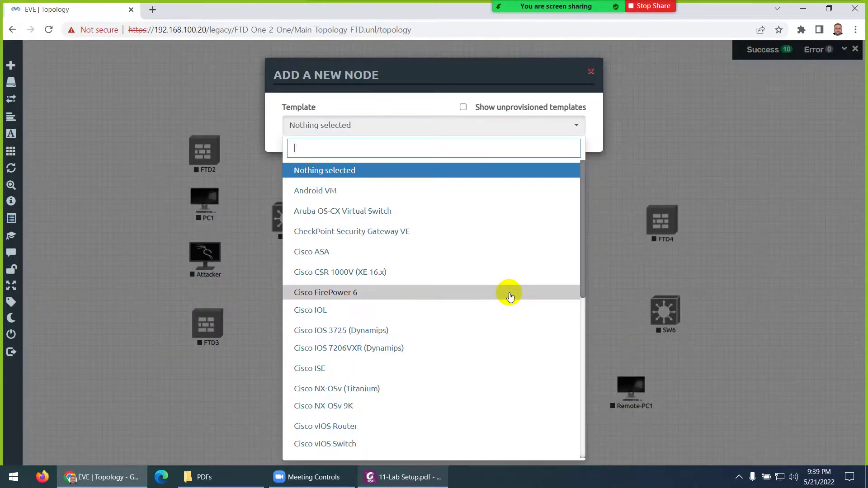
pyautogui.write('lin')
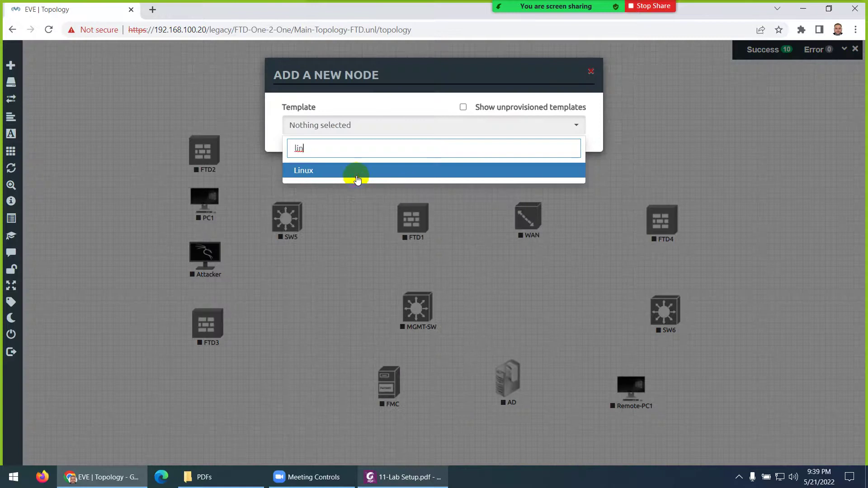
pyautogui.click(301, 171)
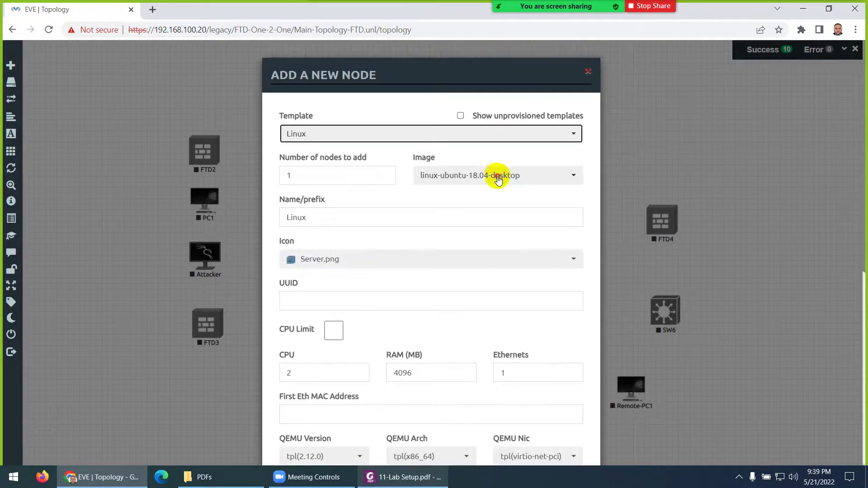
pyautogui.click(498, 179)
pyautogui.click(480, 200)
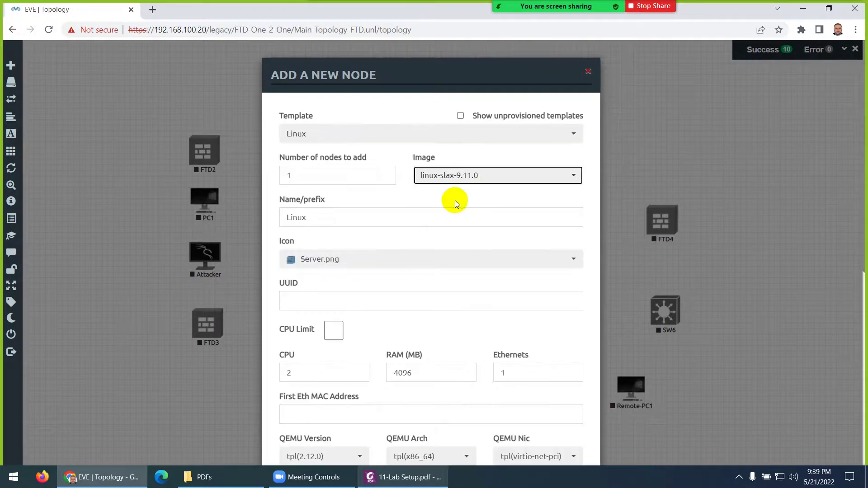
pyautogui.click(402, 478)
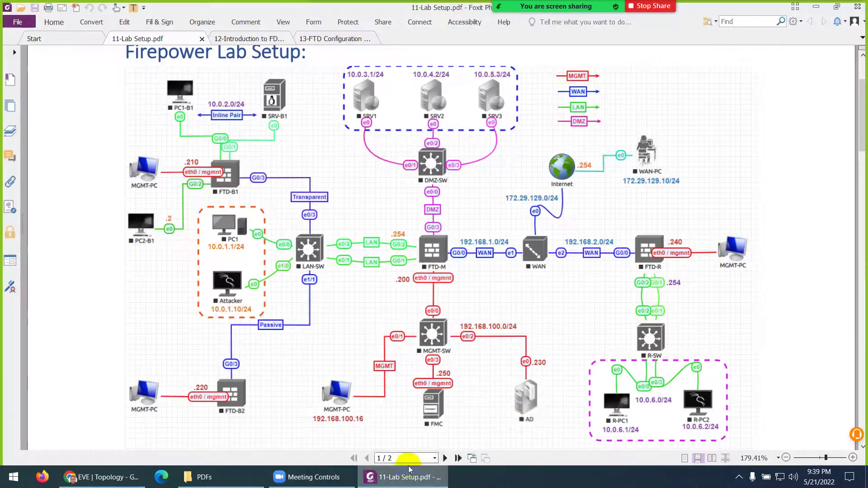
pyautogui.click(439, 473)
# - Set the number of Linux nodes to add to 3 and their name prefix to PC
pyautogui.doubleClick(277, 175)
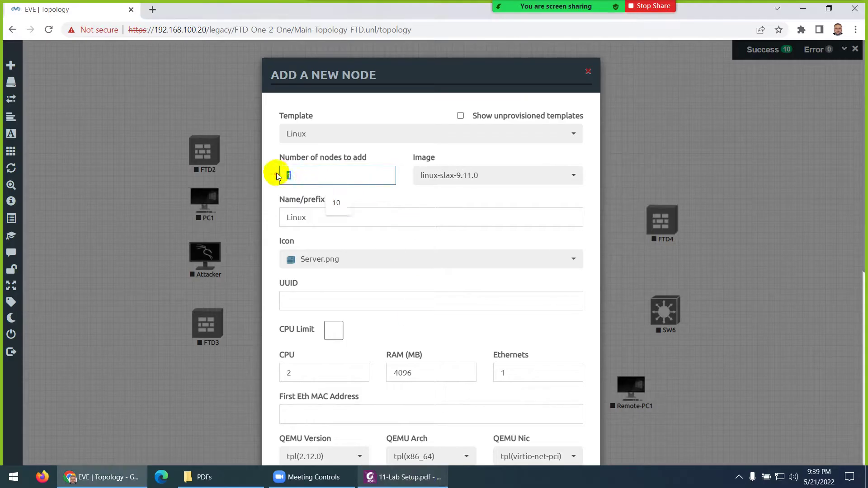
pyautogui.write('3')
pyautogui.moveTo(320, 216); pyautogui.dragTo(267, 219)
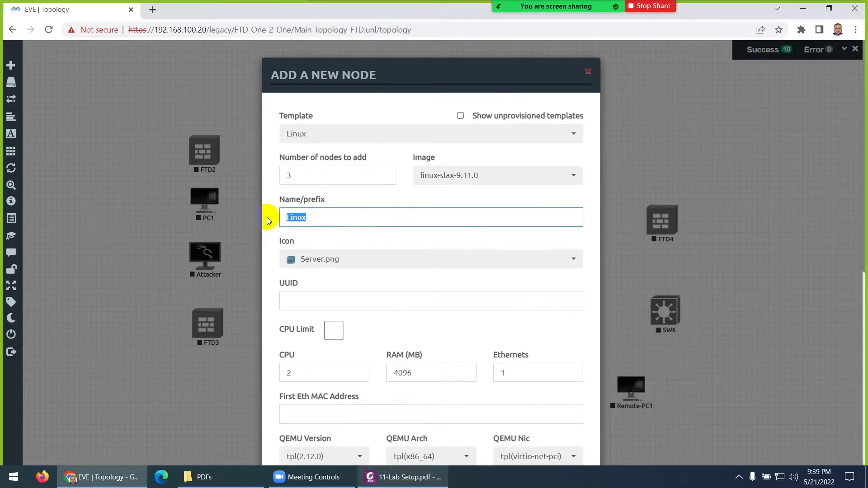
pyautogui.write('PC')
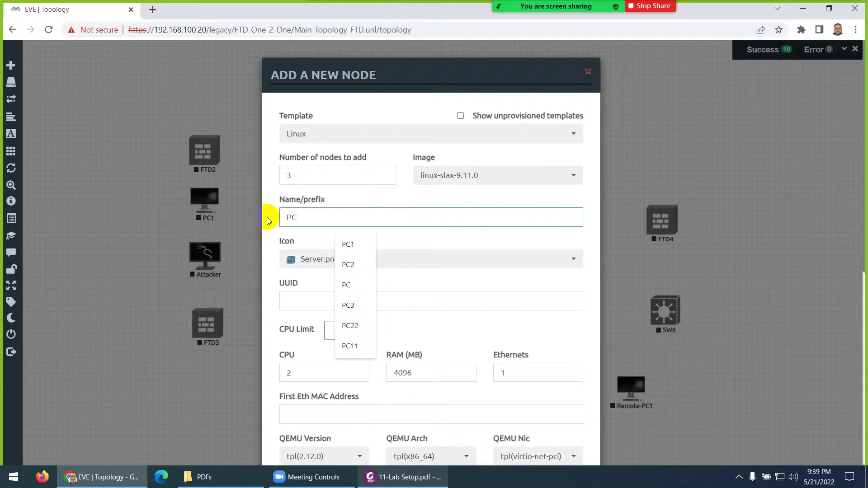
pyautogui.click(283, 231)
# - Choose the Desktop4.png icon for the three PC nodes and save them
pyautogui.click(320, 264)
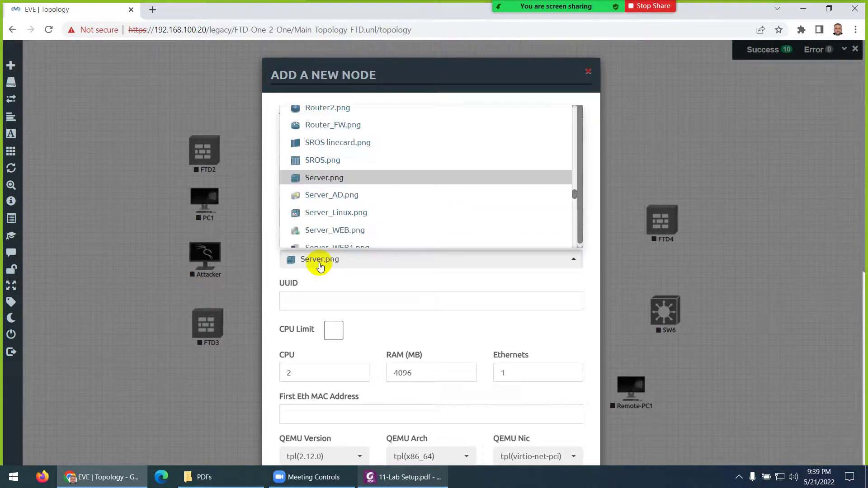
pyautogui.scroll(10, 355, 213)
pyautogui.scroll(-3, 358, 213)
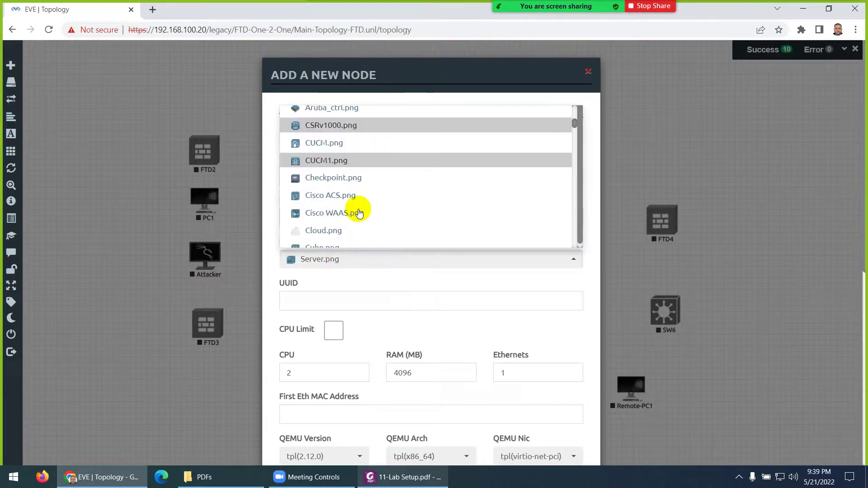
pyautogui.scroll(-3, 359, 213)
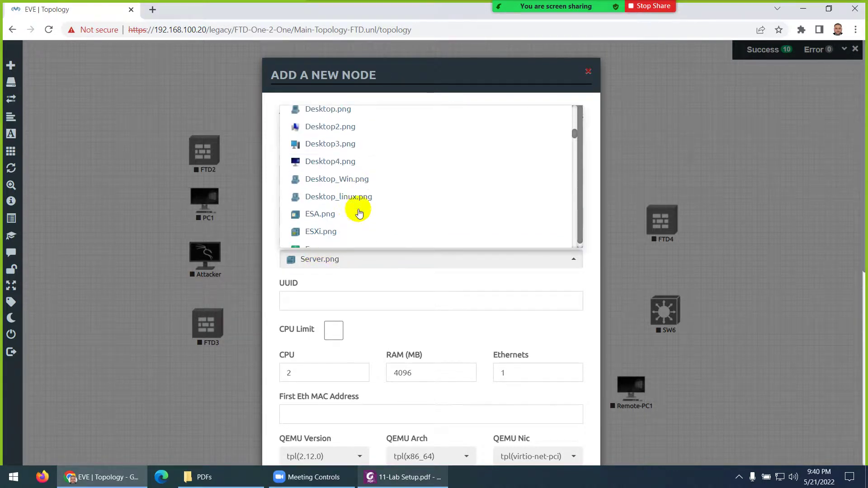
pyautogui.click(332, 163)
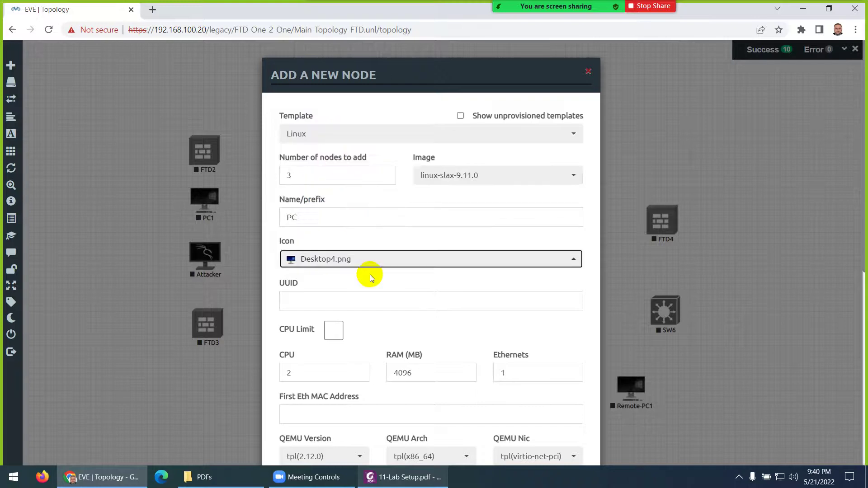
pyautogui.scroll(-7, 368, 291)
pyautogui.scroll(-2, 371, 316)
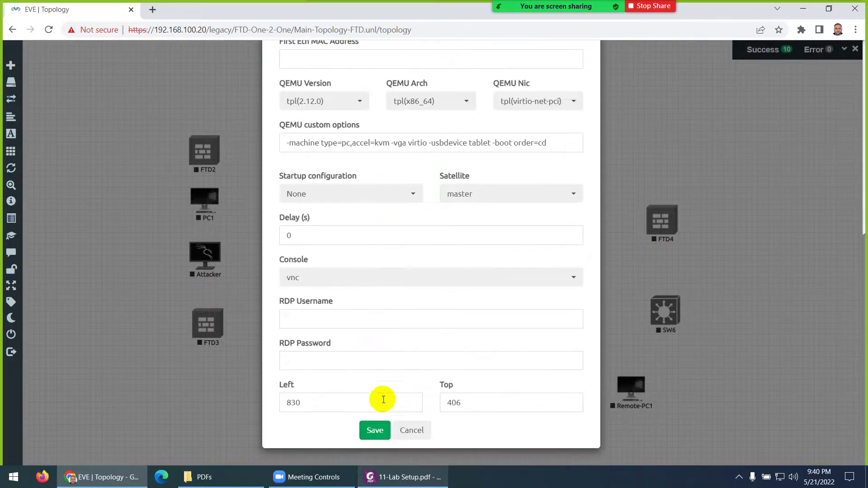
pyautogui.click(374, 427)
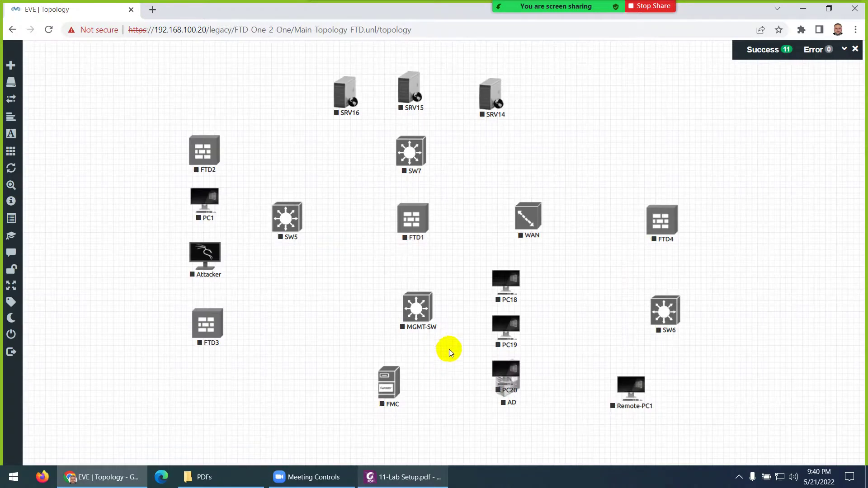
# - Place PC18 above and to the left of FTD2, PC19 to the right of Remote-PC1, and PC20 to the left of FTD2 and PC1
pyautogui.moveTo(504, 291); pyautogui.dragTo(140, 93)
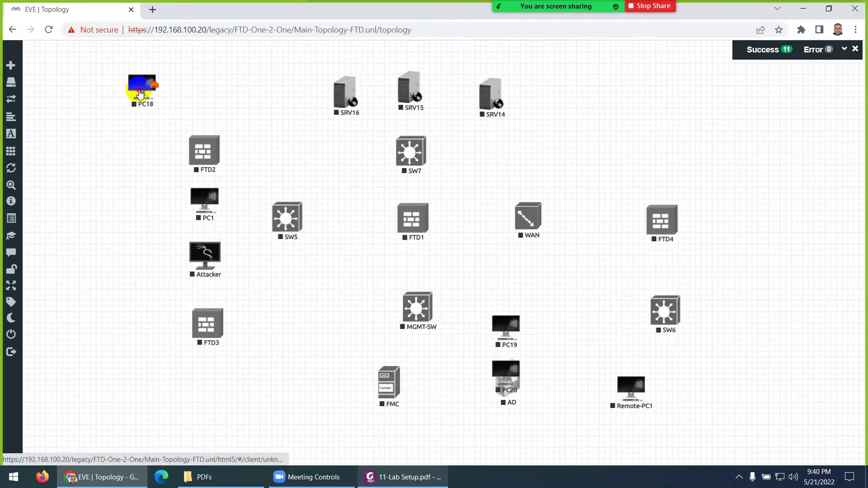
pyautogui.moveTo(497, 322); pyautogui.dragTo(710, 384)
pyautogui.moveTo(515, 376); pyautogui.dragTo(116, 190)
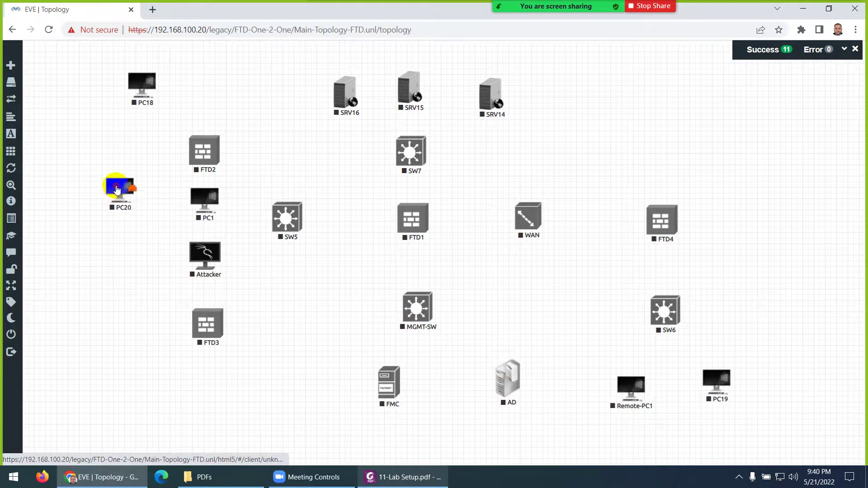
# - Check the lab setup PDF for the next device and start adding a Linux node with the linux-tinycore-6.4 image
pyautogui.click(392, 477)
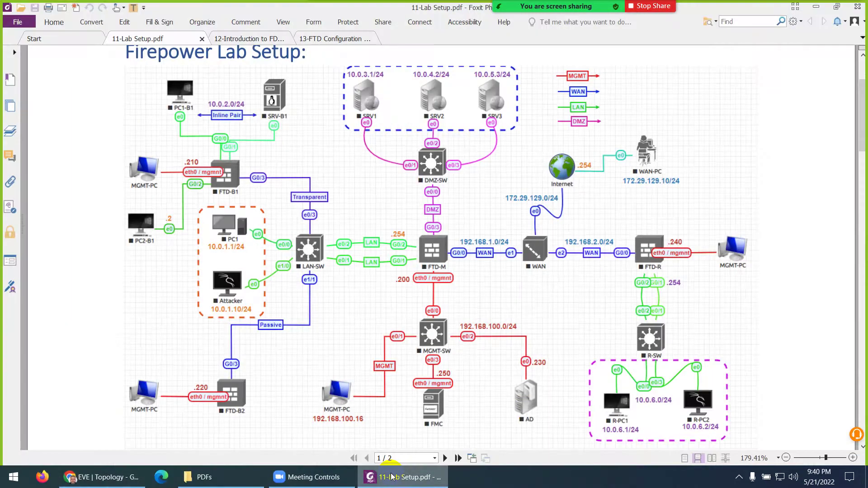
pyautogui.click(392, 477)
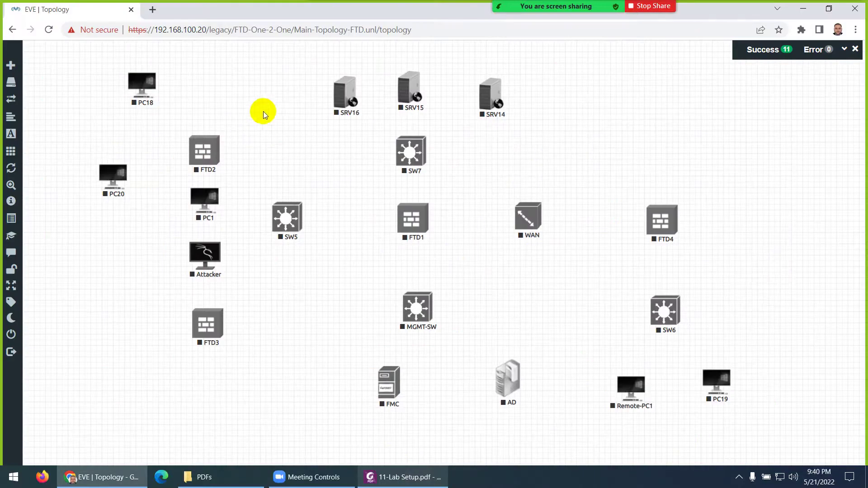
pyautogui.rightClick(280, 111)
pyautogui.click(301, 128)
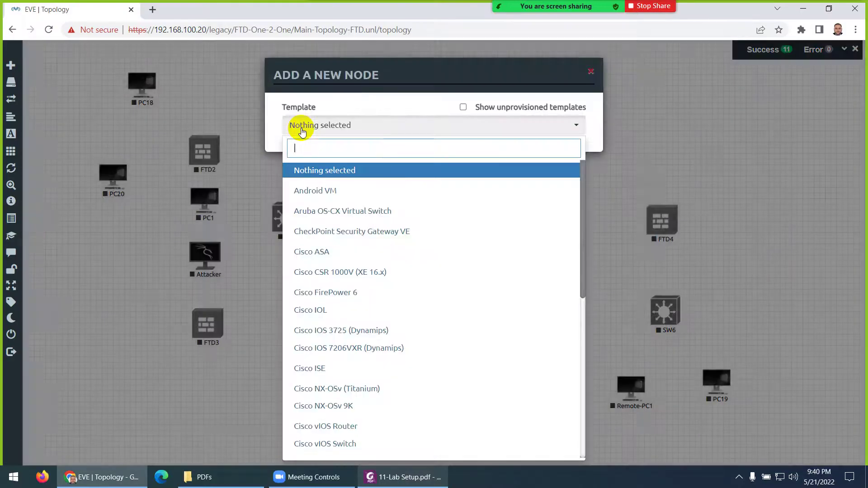
pyautogui.write('lin')
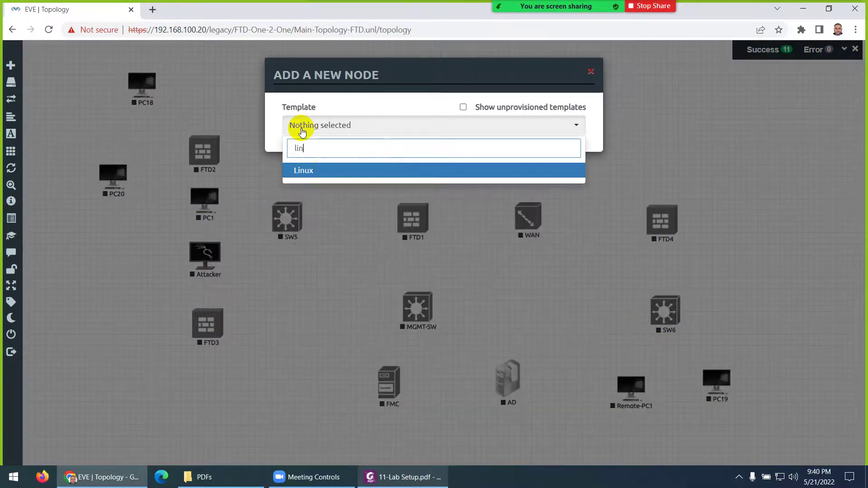
pyautogui.click(316, 172)
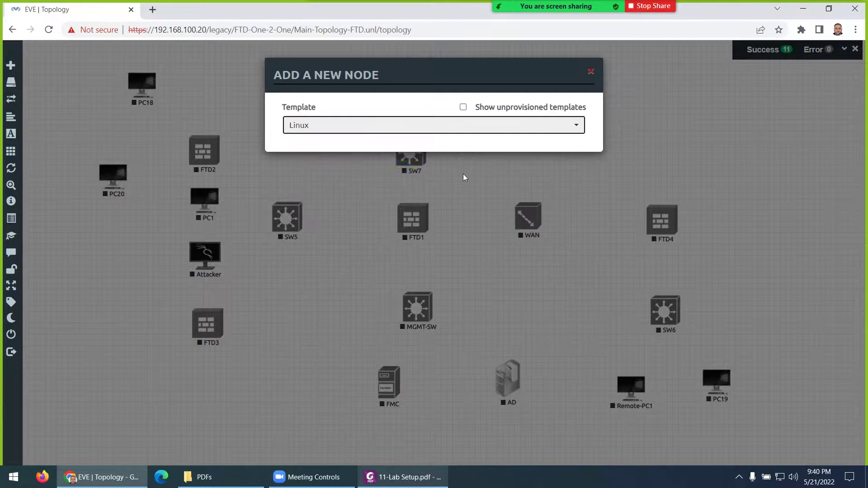
pyautogui.click(478, 176)
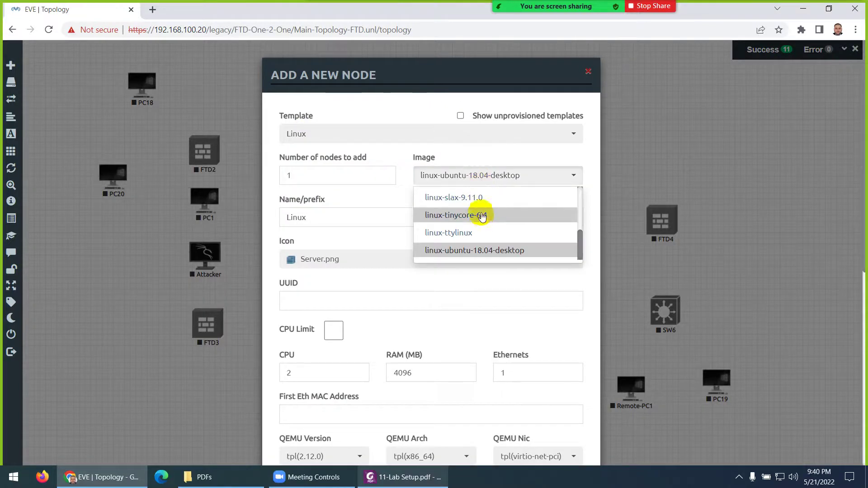
pyautogui.click(480, 221)
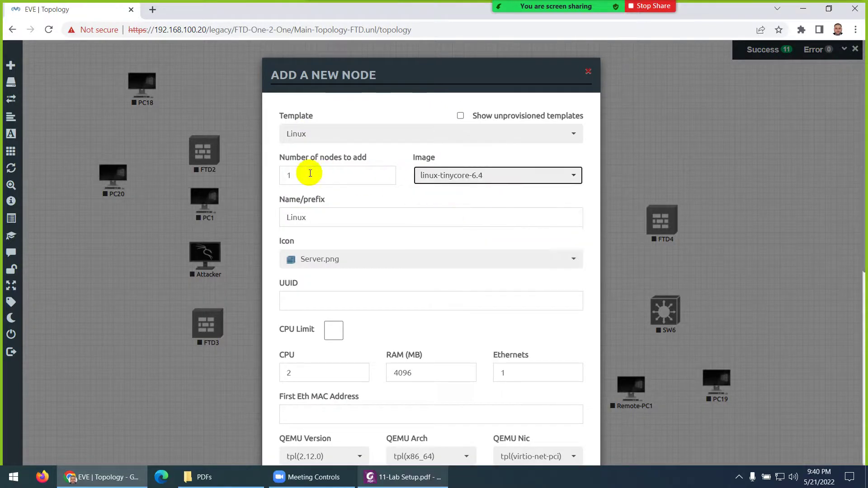
# - Name the new Linux node SRV-B1, checking the server's name in the lab setup PDF
pyautogui.doubleClick(277, 175)
pyautogui.moveTo(310, 217); pyautogui.dragTo(271, 218)
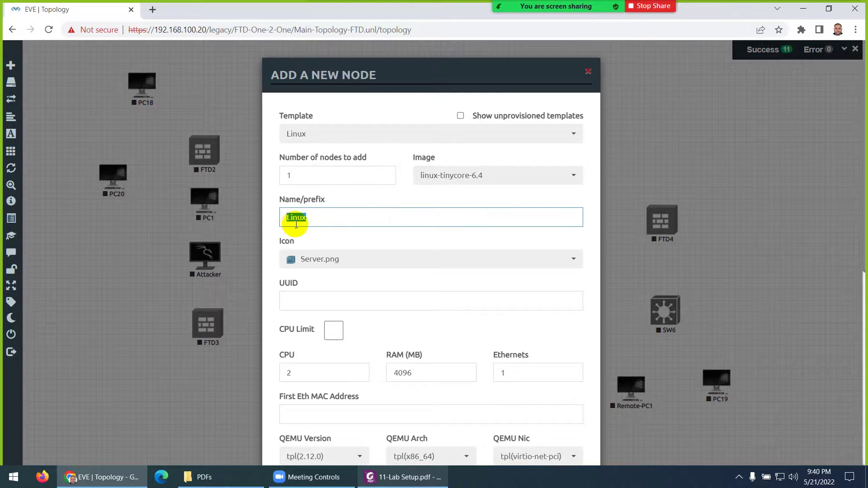
pyautogui.write('Sr')
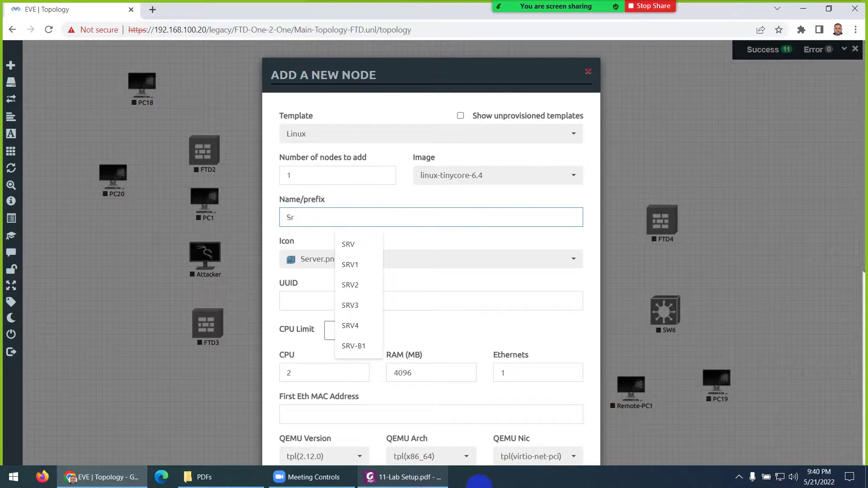
pyautogui.click(418, 480)
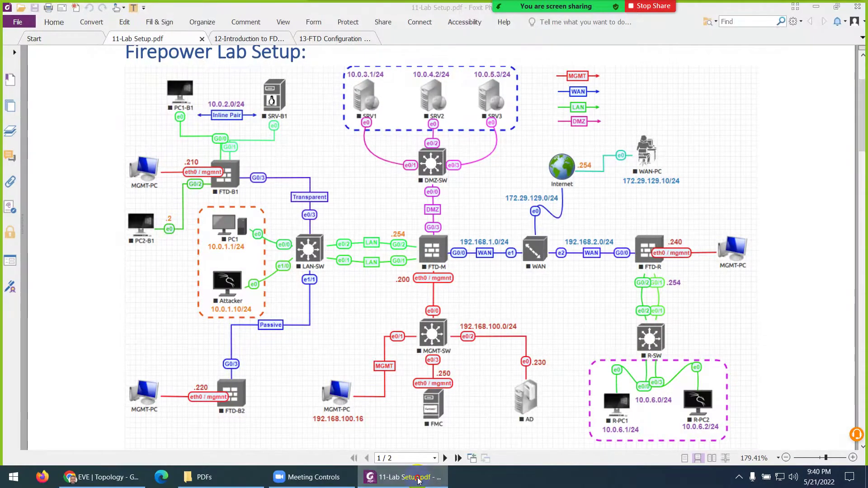
pyautogui.click(417, 480)
pyautogui.write('r')
pyautogui.press('BackSpace')
pyautogui.write('RV')
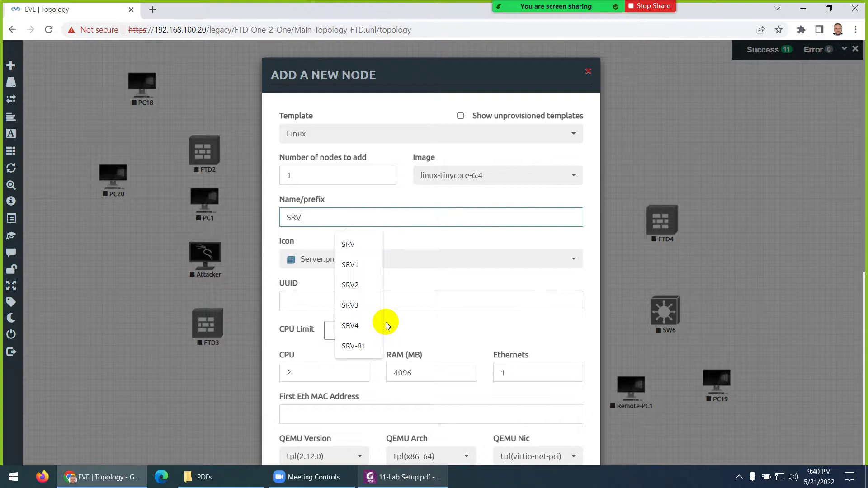
pyautogui.write('-B')
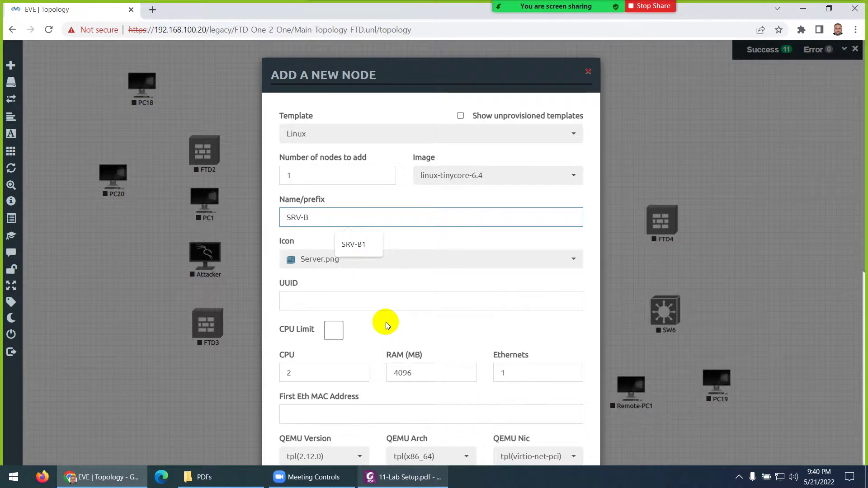
pyautogui.click(353, 244)
# - Save SRV-B1 with the database server icon and place it between PC18 and SRV16
pyautogui.click(339, 262)
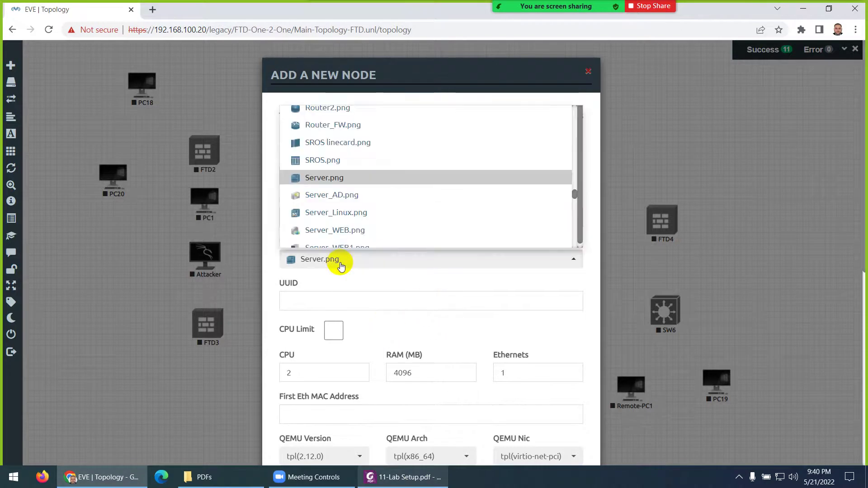
pyautogui.scroll(-2, 354, 200)
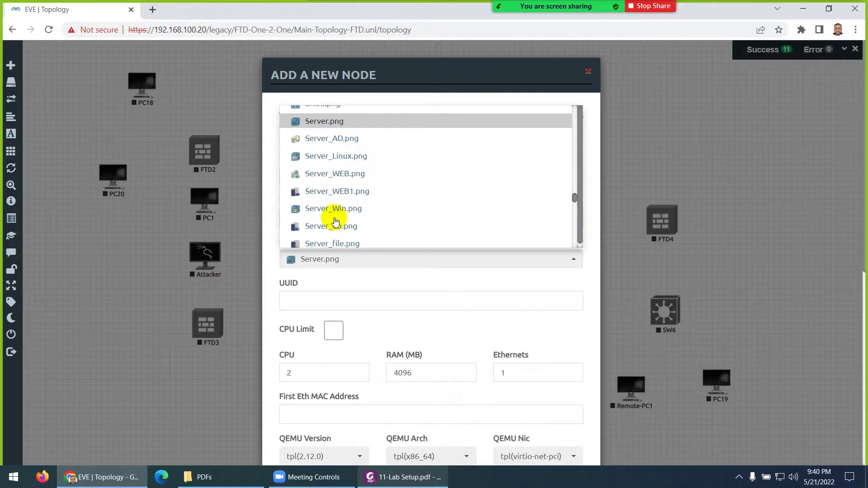
pyautogui.click(333, 226)
pyautogui.scroll(-5, 381, 361)
pyautogui.scroll(-3, 382, 376)
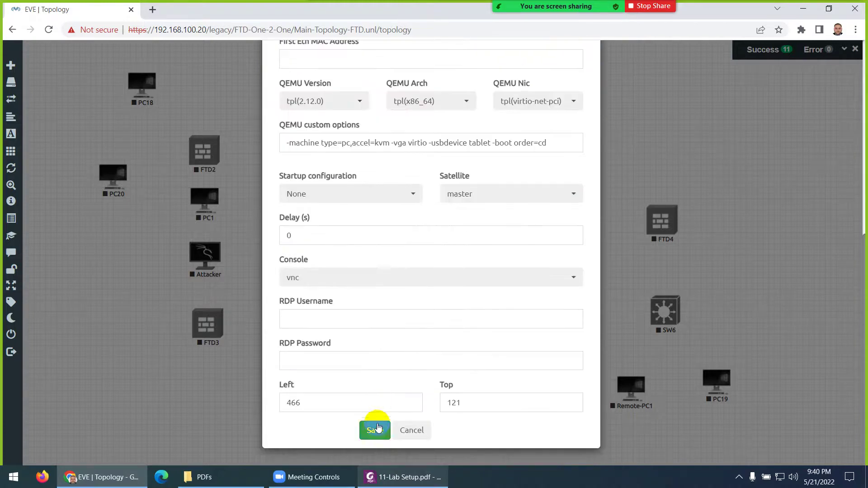
pyautogui.click(374, 432)
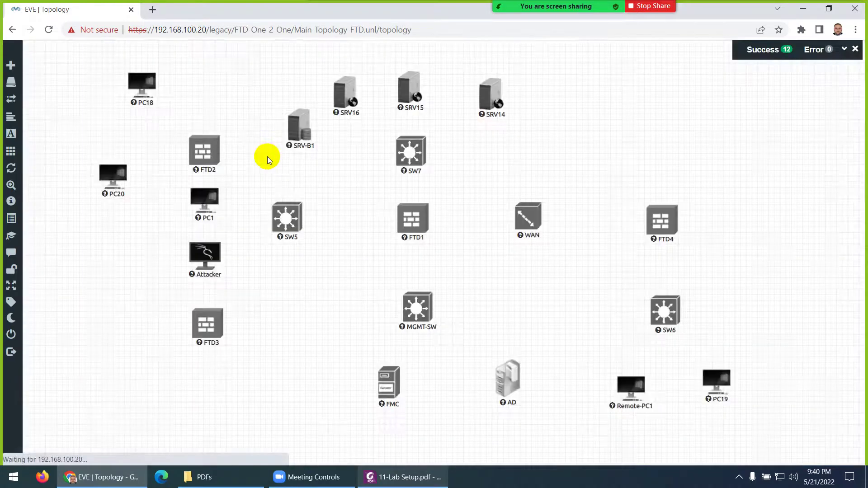
pyautogui.moveTo(297, 133); pyautogui.dragTo(261, 97)
# - Check the lab setup PDF, then start adding a network named MGMT-PC with the type Management(Cloud0)
pyautogui.click(395, 478)
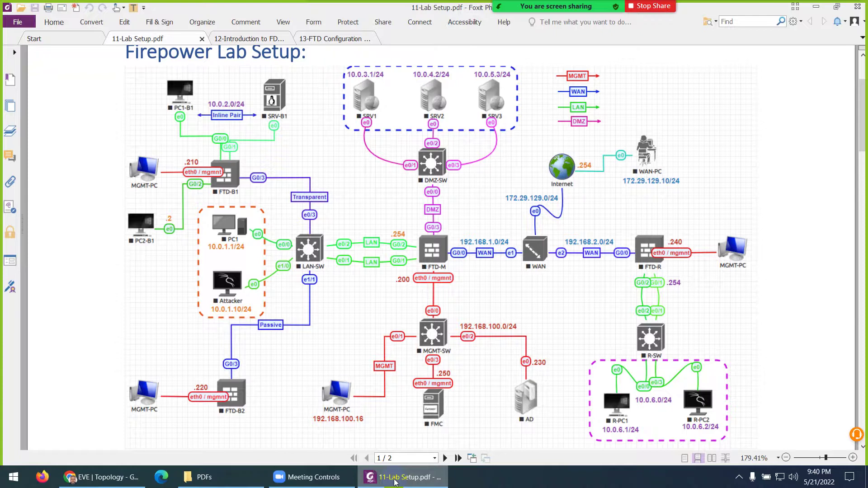
pyautogui.click(395, 479)
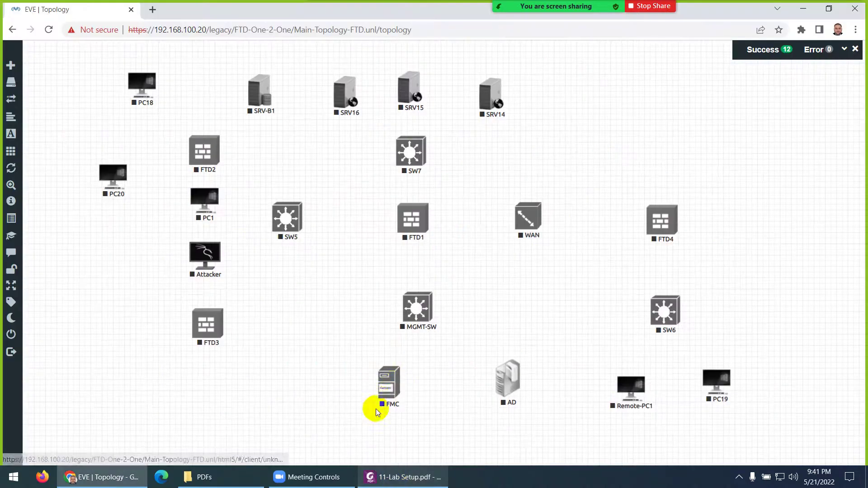
pyautogui.rightClick(320, 342)
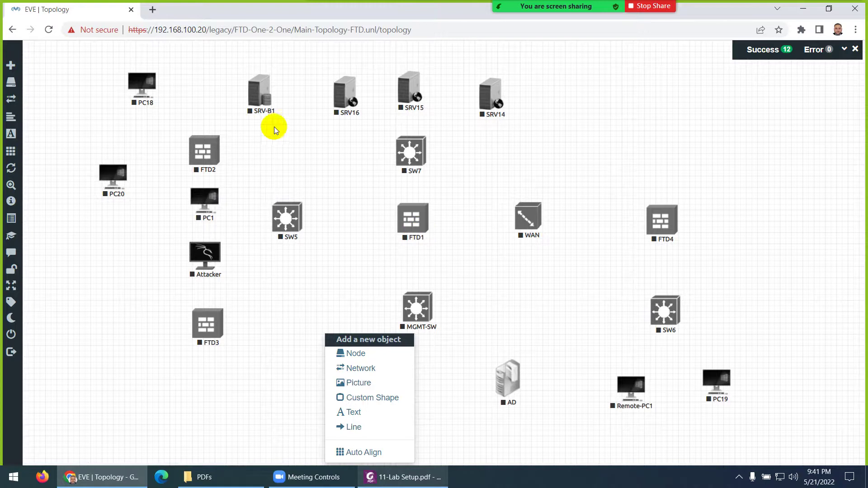
pyautogui.click(360, 373)
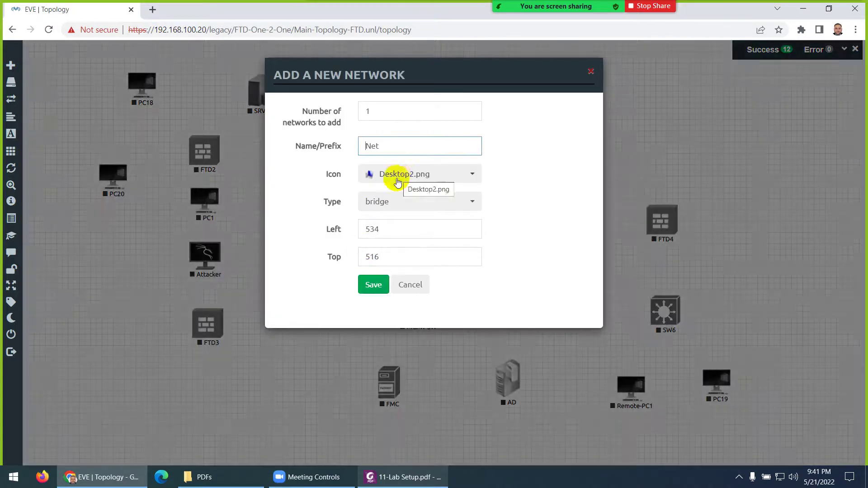
pyautogui.click(380, 202)
pyautogui.click(391, 387)
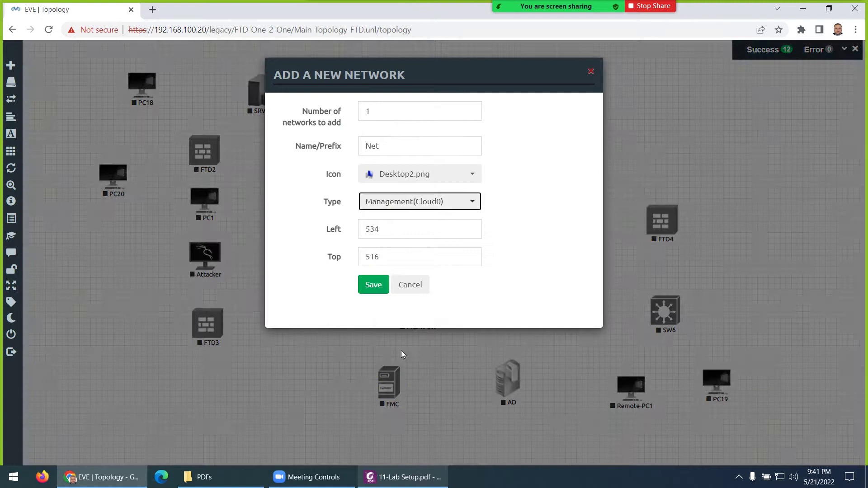
pyautogui.click(340, 152)
pyautogui.write('M')
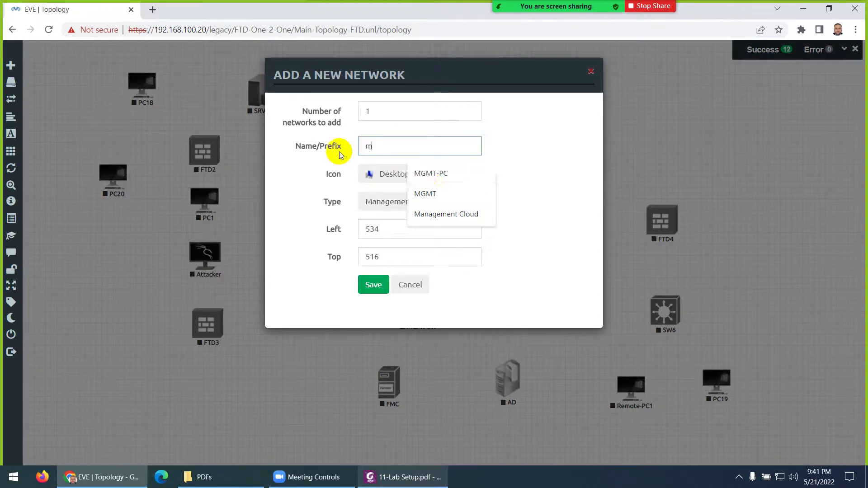
pyautogui.click(409, 172)
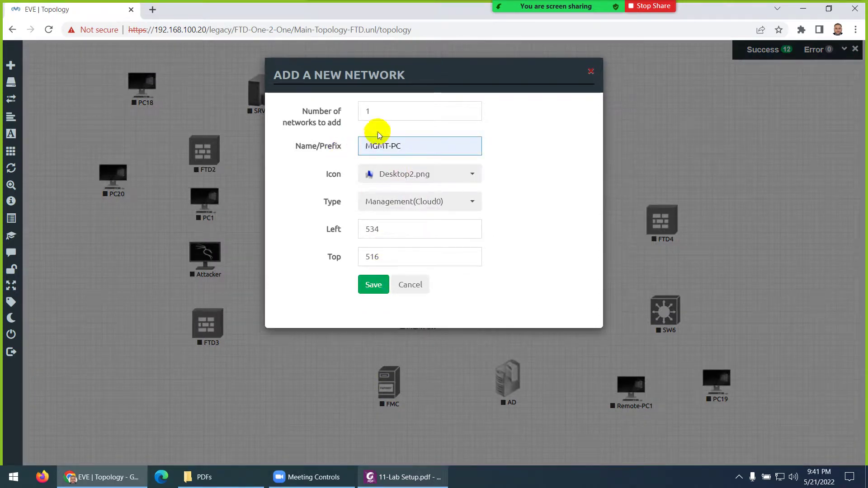
# - Check the lab setup PDF for the management PCs, set the number of networks to 4 and save them
pyautogui.click(380, 116)
pyautogui.click(404, 477)
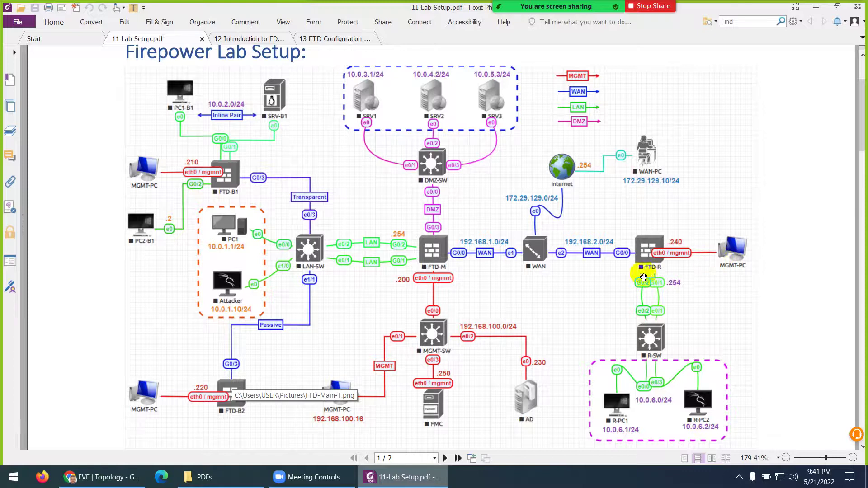
pyautogui.hotkey('alt', 'Tab')
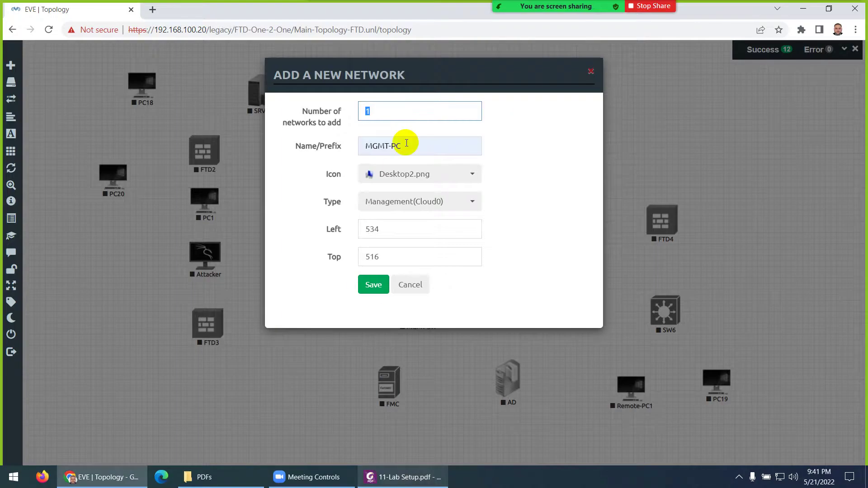
pyautogui.write('4')
pyautogui.click(369, 286)
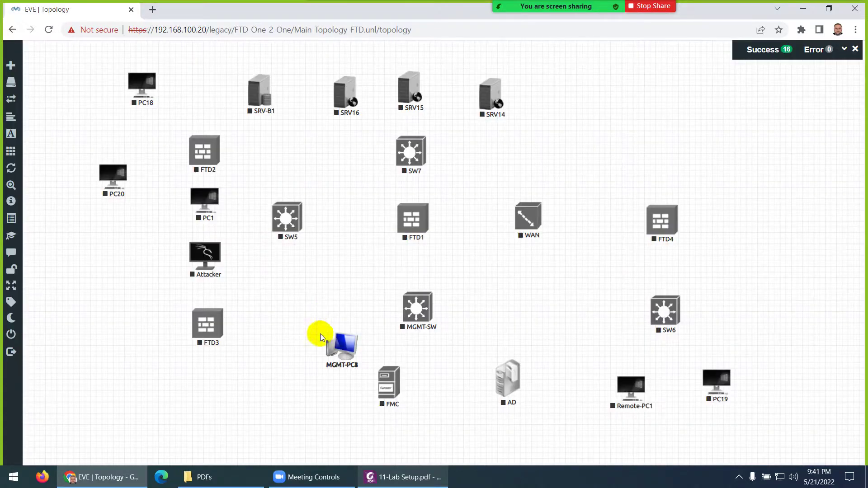
# - Spread the four stacked MGMT-PC networks apart in the empty area between FTD3 and FMC
pyautogui.moveTo(308, 357); pyautogui.dragTo(282, 371)
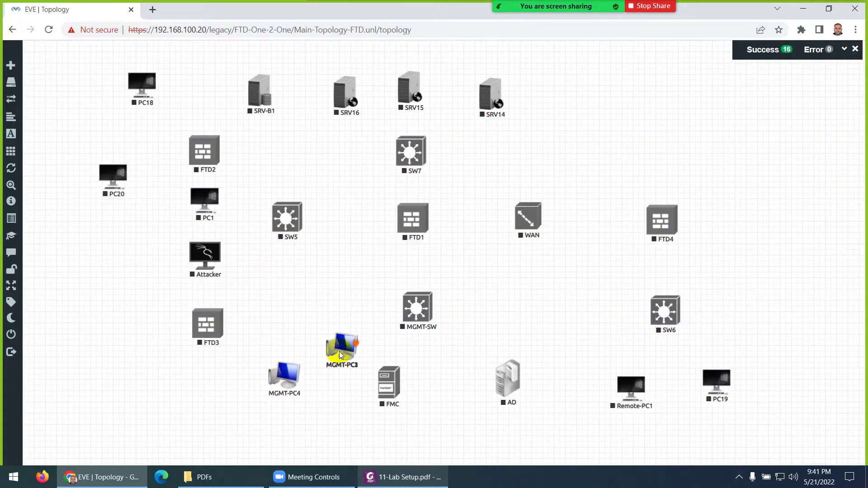
pyautogui.moveTo(339, 351); pyautogui.dragTo(194, 390)
pyautogui.moveTo(337, 350); pyautogui.dragTo(248, 408)
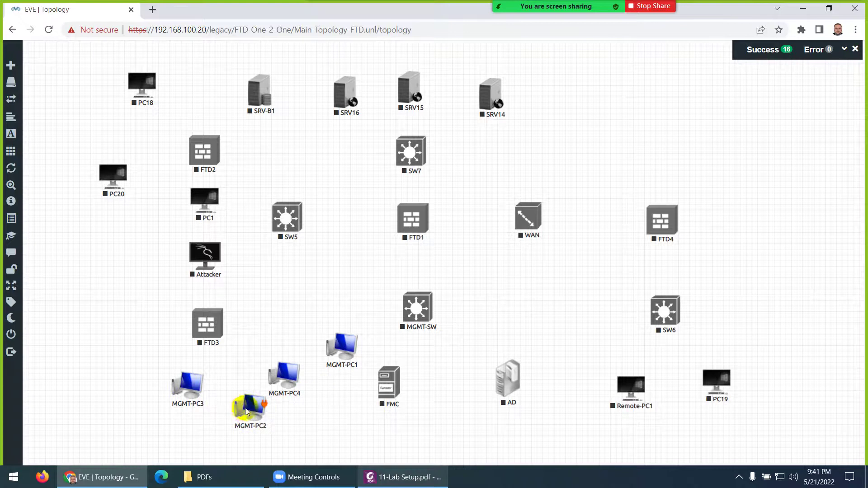
pyautogui.moveTo(335, 352)
pyautogui.mouseDown()
pyautogui.moveTo(331, 371)
pyautogui.moveTo(330, 362)
pyautogui.mouseUp()
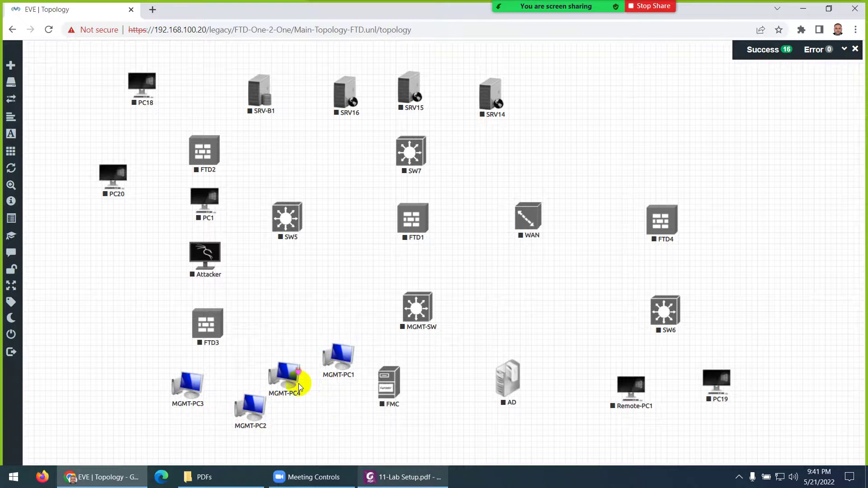
# - Arrange the management PCs per the lab setup PDF: MGMT-PC2 beside FTD2, MGMT-PC3 beside FTD3, MGMT-PC4 beside FTD4, and MGMT-PC1 beside FMC
pyautogui.moveTo(252, 409); pyautogui.dragTo(123, 142)
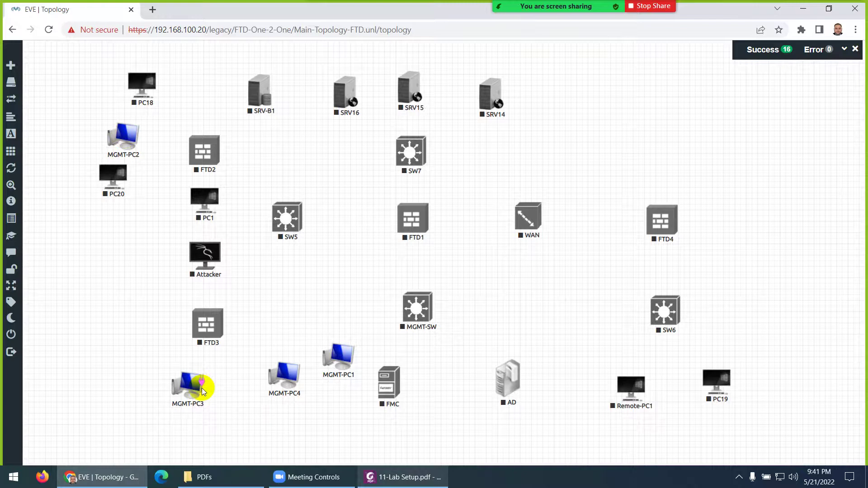
pyautogui.moveTo(202, 388); pyautogui.dragTo(129, 332)
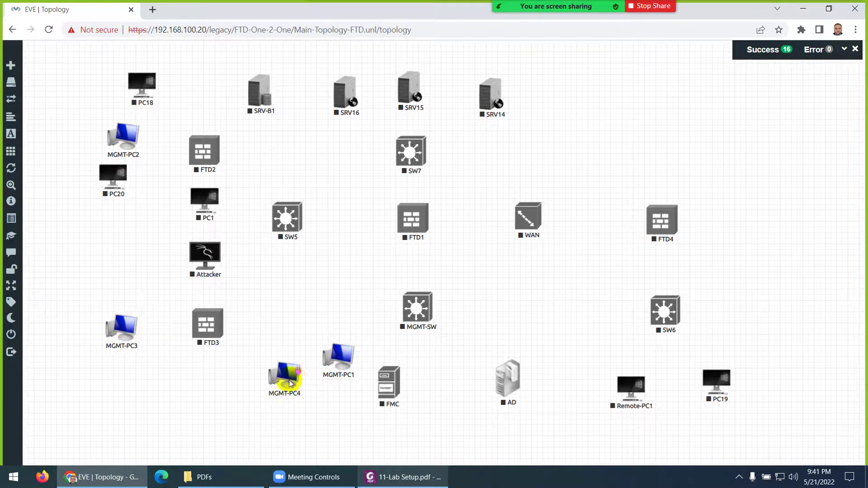
pyautogui.moveTo(290, 384); pyautogui.dragTo(746, 221)
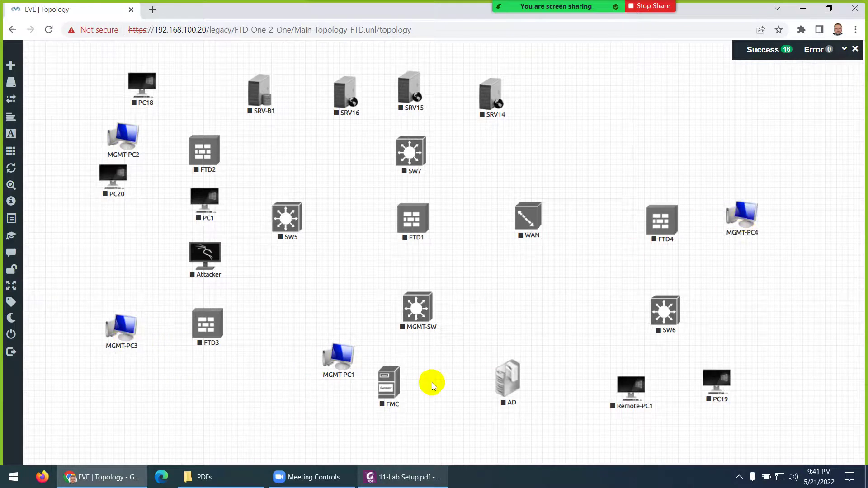
pyautogui.click(386, 480)
pyautogui.click(386, 480)
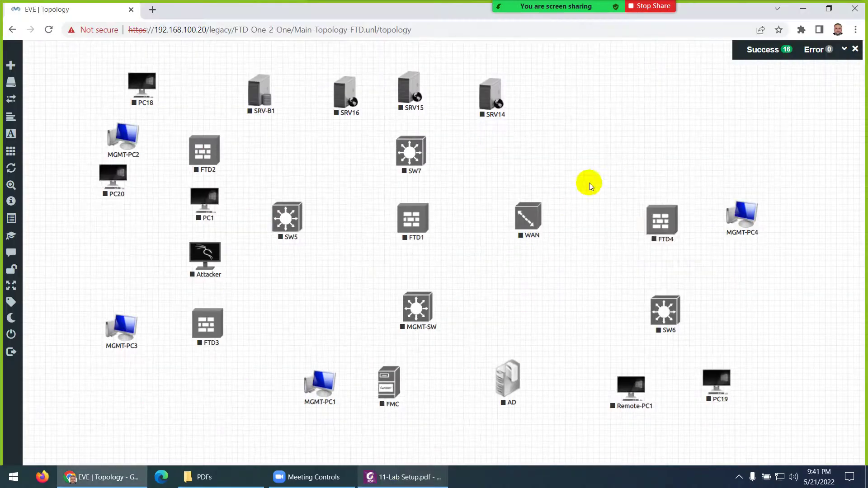
# - Start adding a network in the empty area above FTD4 and choose the globe1.png icon for it
pyautogui.rightClick(608, 129)
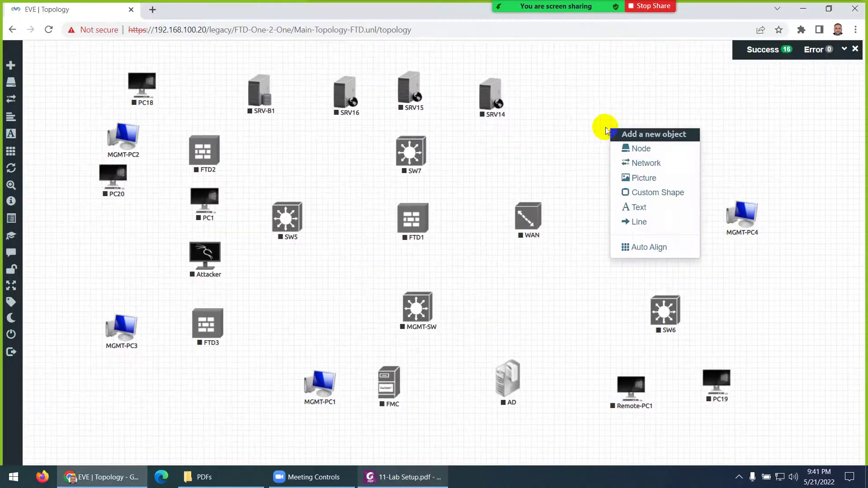
pyautogui.click(635, 163)
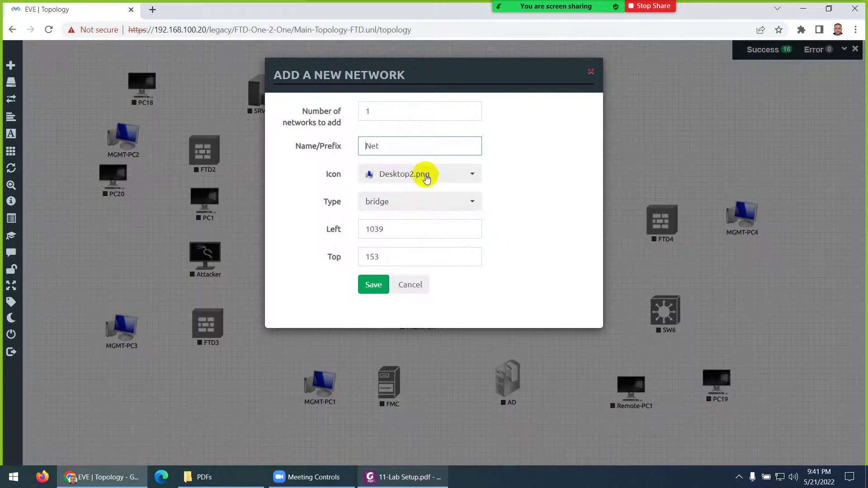
pyautogui.click(426, 178)
pyautogui.scroll(-3, 413, 226)
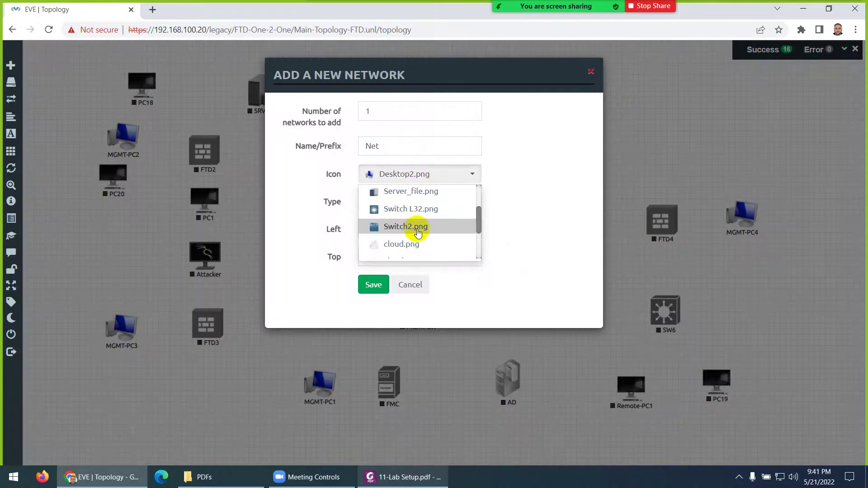
pyautogui.click(402, 222)
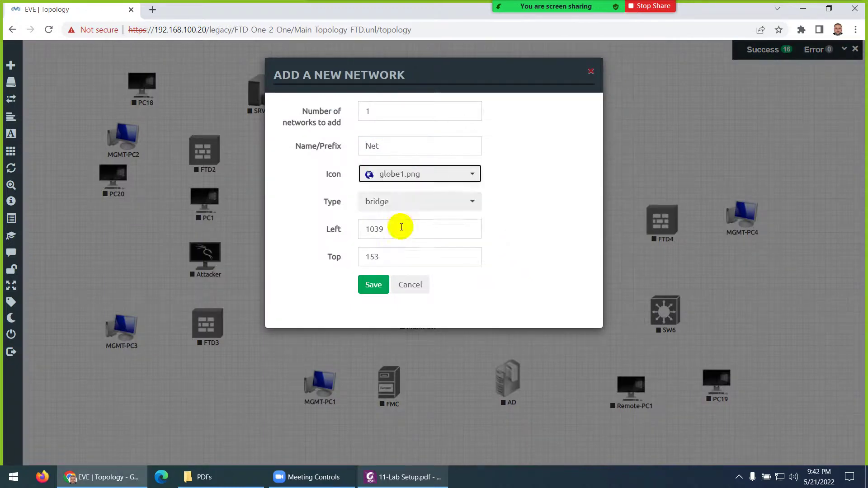
# - Set the new network's type to NAT, name it Internet and save it
pyautogui.click(392, 204)
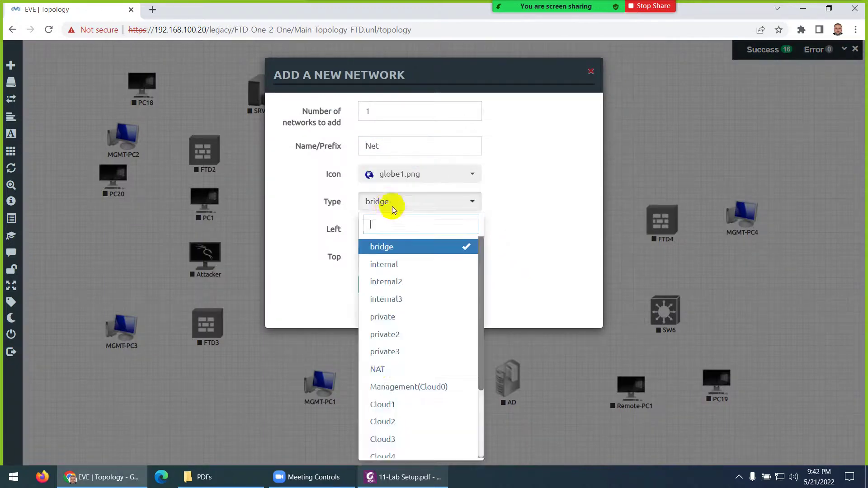
pyautogui.click(378, 370)
pyautogui.doubleClick(374, 146)
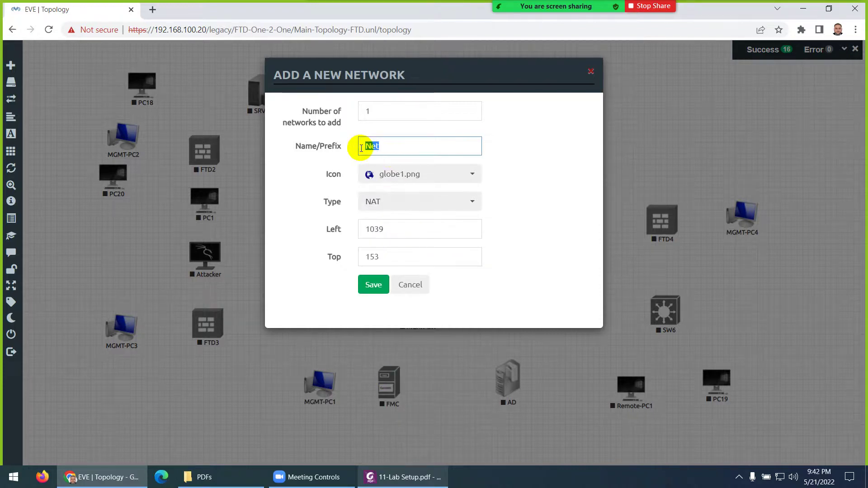
pyautogui.write('Intern')
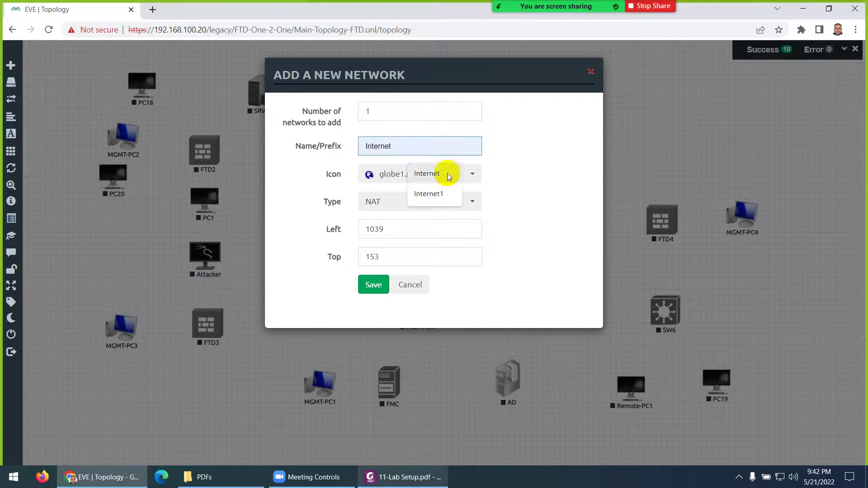
pyautogui.click(446, 173)
pyautogui.click(374, 284)
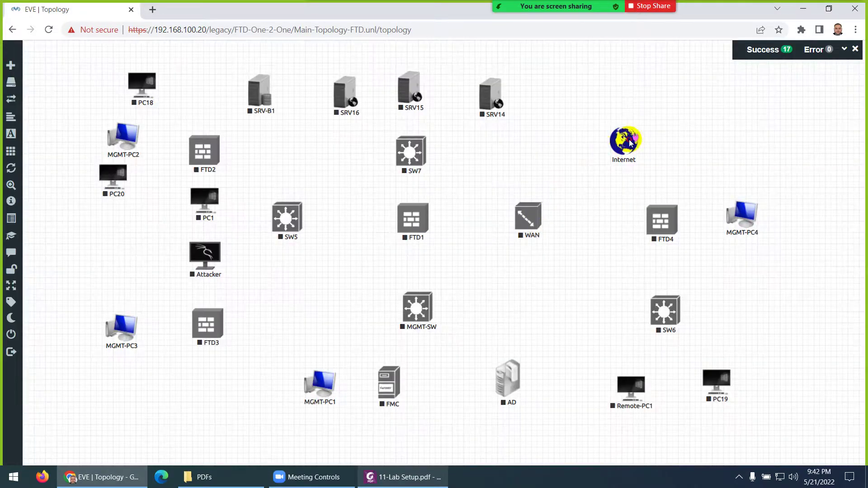
# - Shift the Internet network slightly toward WAN and connect it to WAN's e0 interface
pyautogui.moveTo(626, 143); pyautogui.dragTo(533, 230)
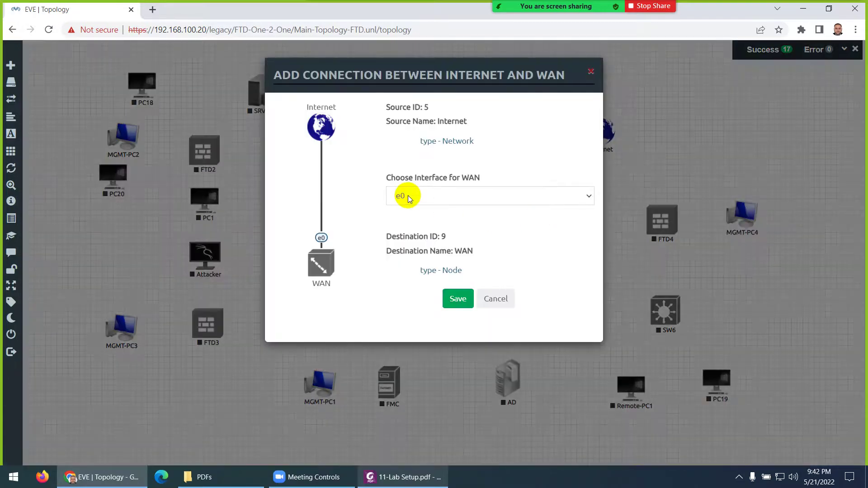
pyautogui.click(424, 199)
pyautogui.click(426, 203)
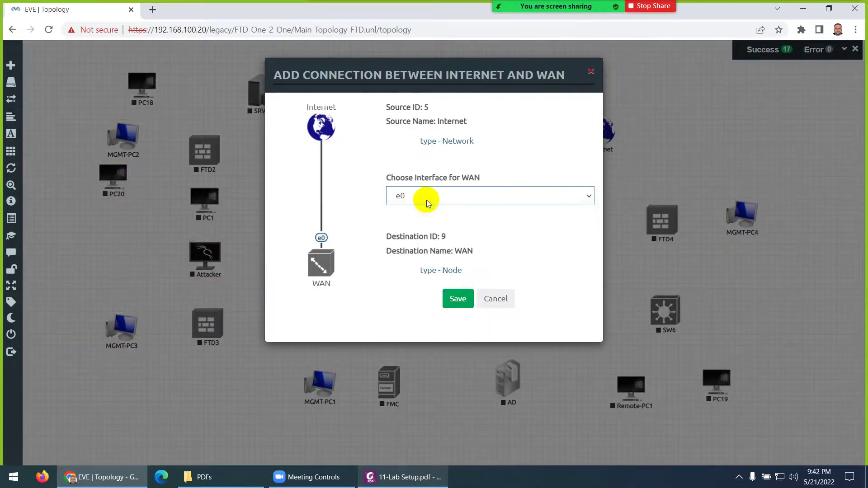
pyautogui.click(454, 297)
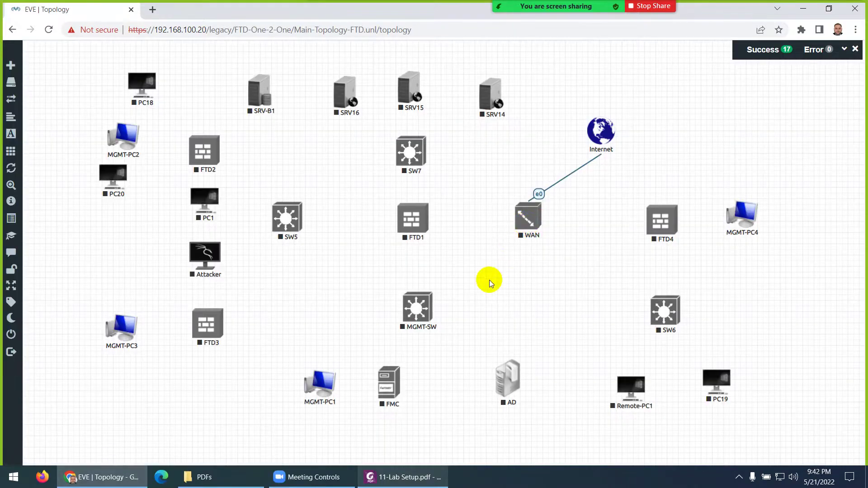
# - Check the cabling in the lab setup PDF and connect FTD1's G0/0 interface to WAN's e1 interface
pyautogui.click(396, 482)
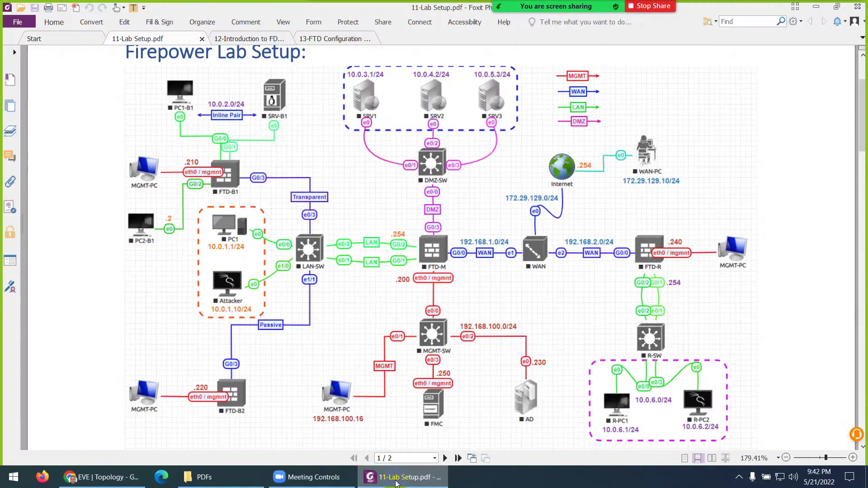
pyautogui.click(396, 482)
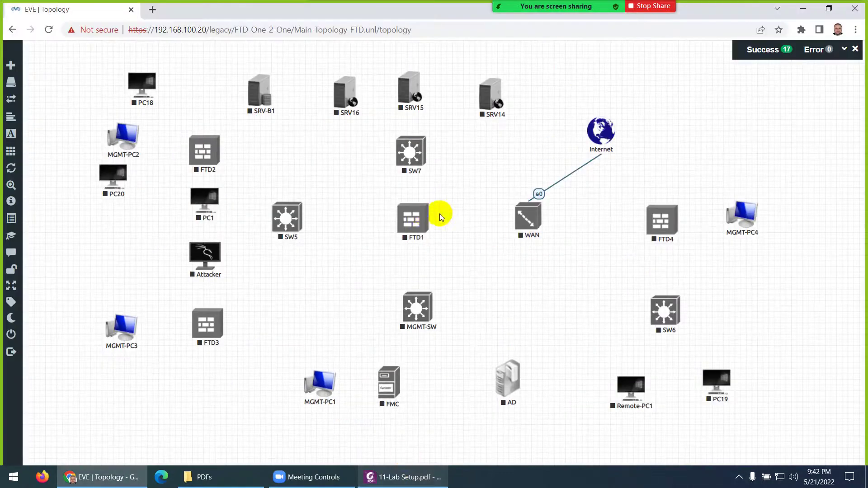
pyautogui.moveTo(426, 218); pyautogui.dragTo(518, 233)
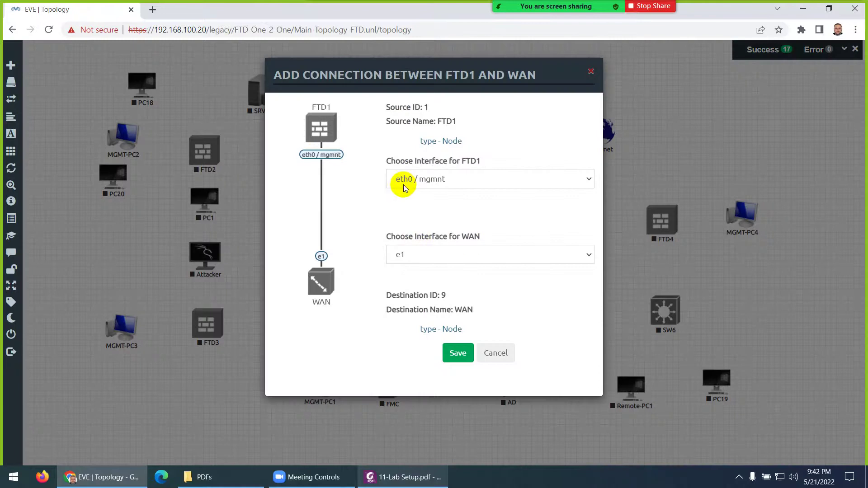
pyautogui.click(403, 185)
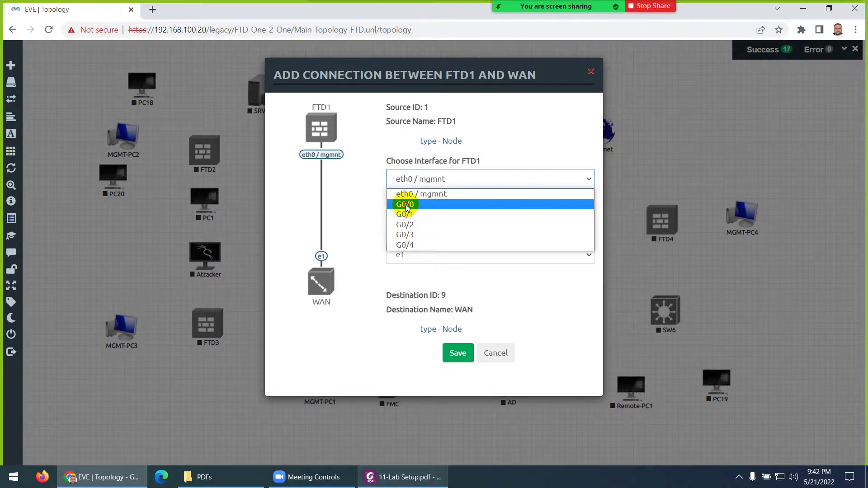
pyautogui.click(407, 204)
pyautogui.click(458, 353)
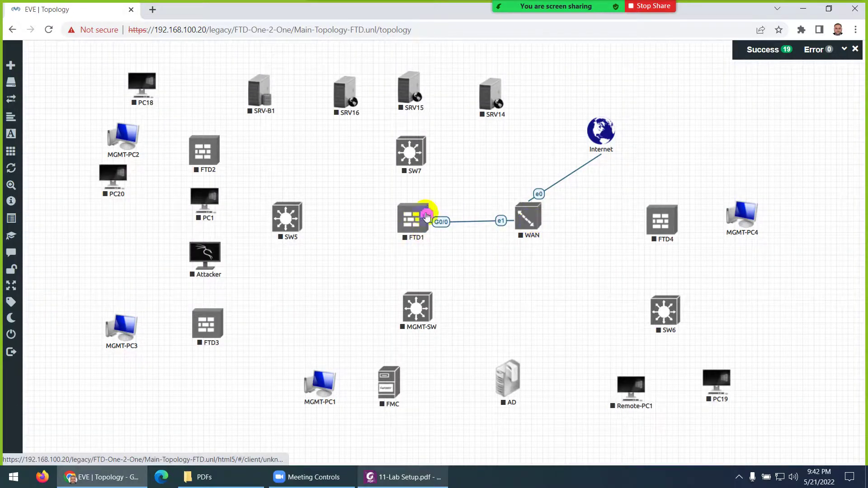
# - Connect FTD1's eth0 / mgmnt interface to MGMT-SW's e0/0 interface
pyautogui.moveTo(425, 213); pyautogui.dragTo(420, 310)
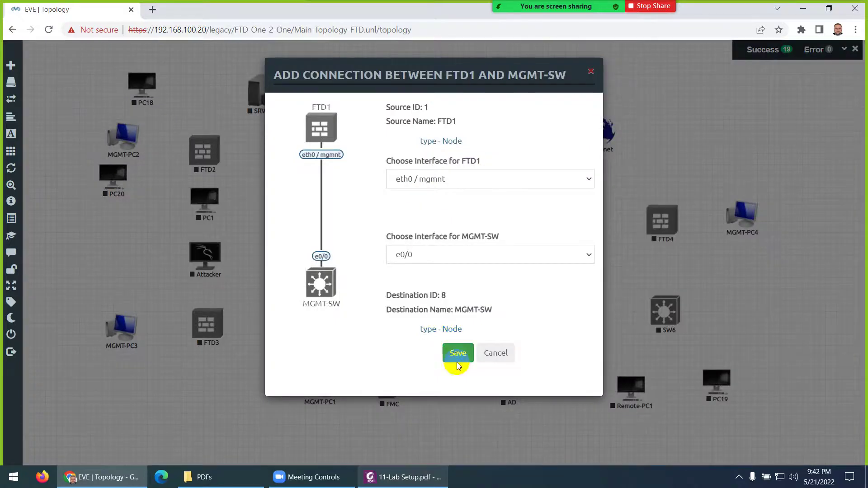
pyautogui.click(441, 181)
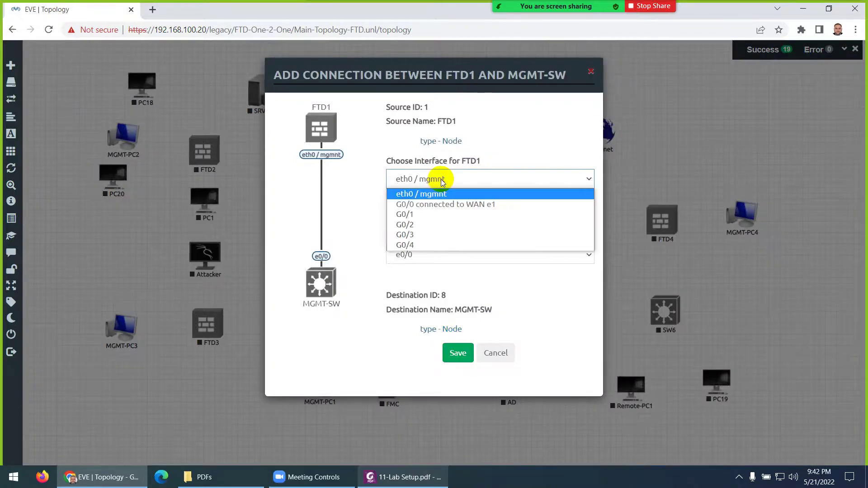
pyautogui.click(441, 179)
pyautogui.click(457, 354)
# - Try a connection from FTD1's G0/1 interface to SW5's e0/0 interface and delete it after checking the lab setup PDF
pyautogui.click(387, 482)
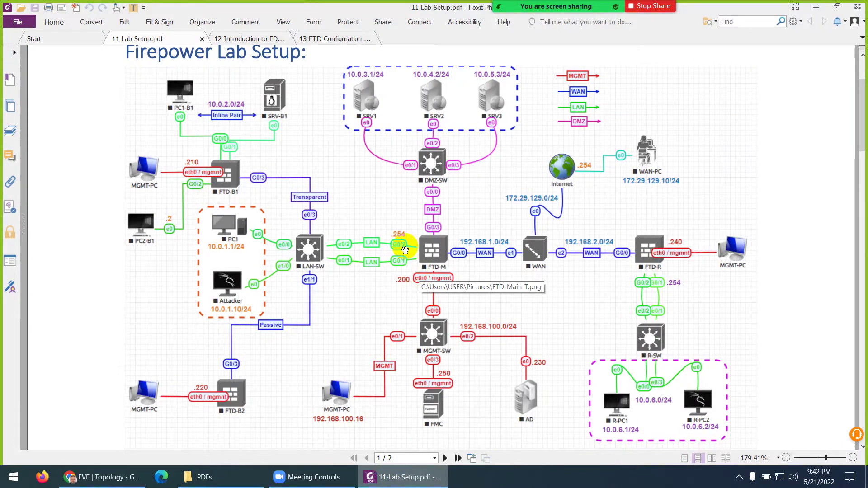
pyautogui.click(392, 482)
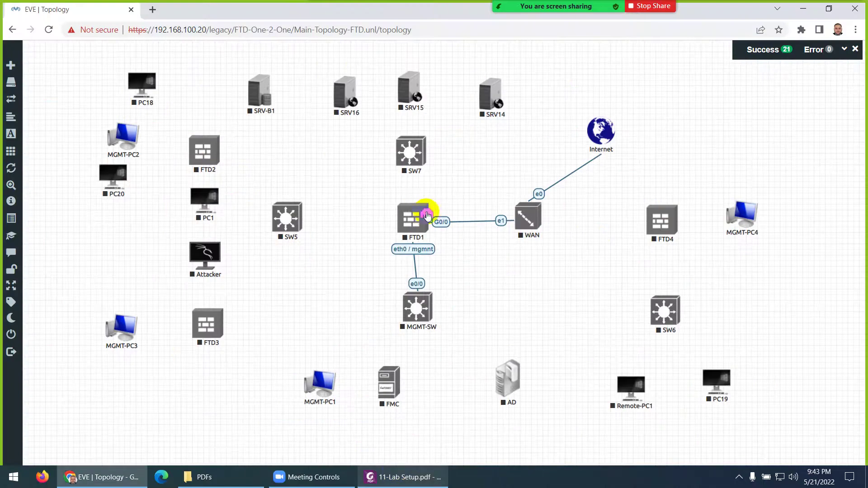
pyautogui.moveTo(427, 215); pyautogui.dragTo(287, 217)
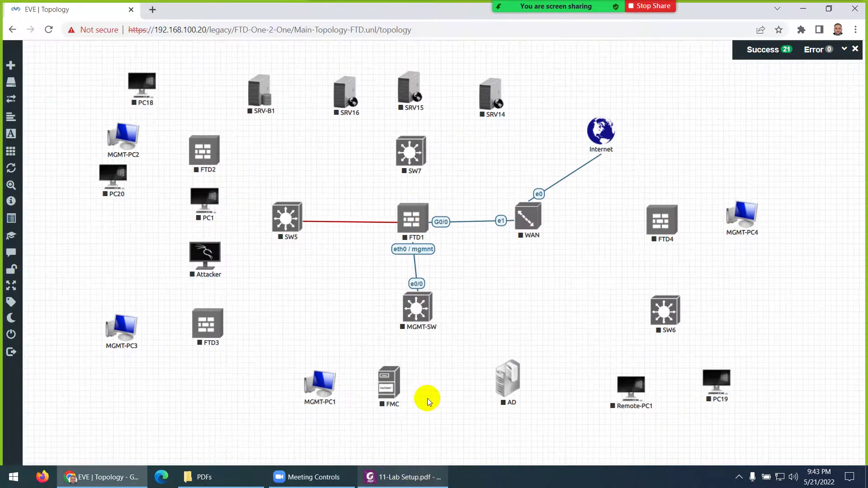
pyautogui.click(413, 483)
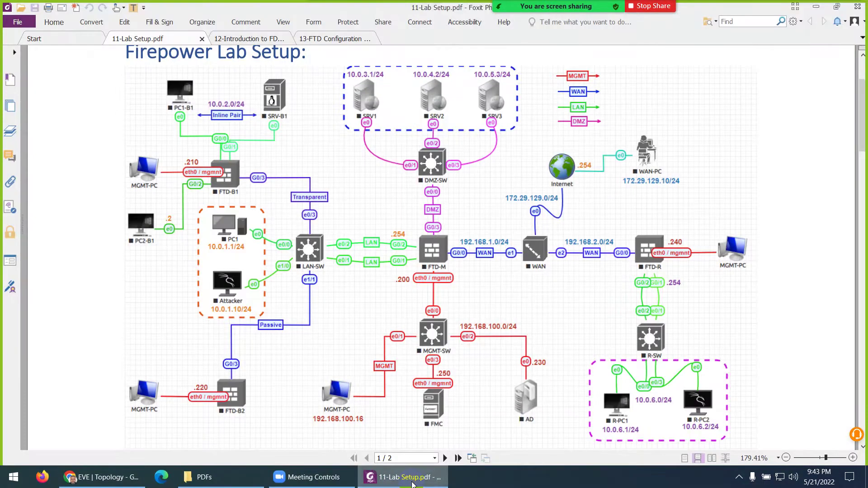
pyautogui.click(413, 483)
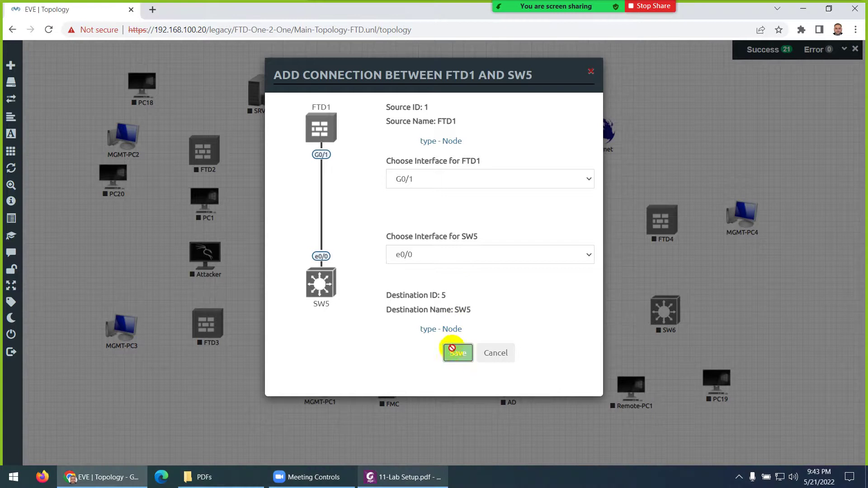
pyautogui.click(401, 483)
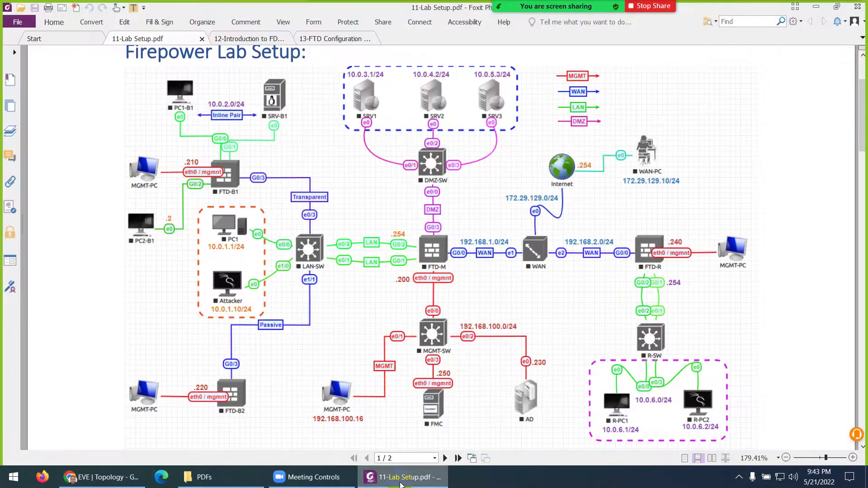
pyautogui.click(401, 483)
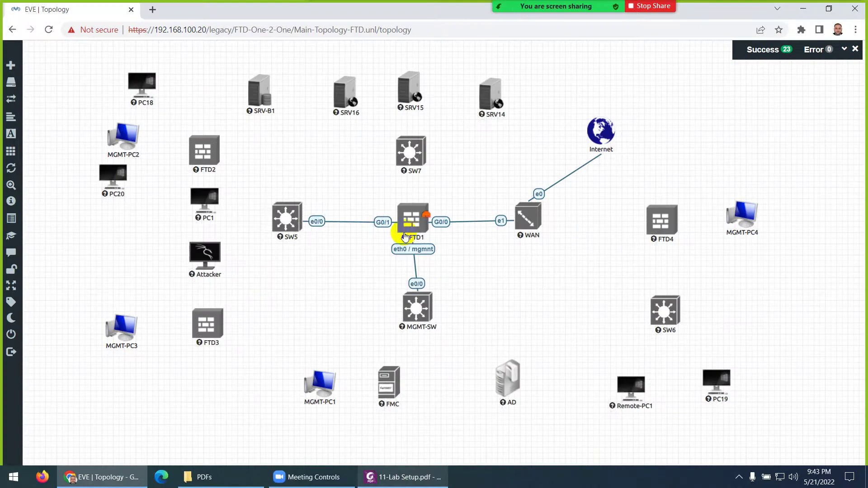
pyautogui.rightClick(315, 221)
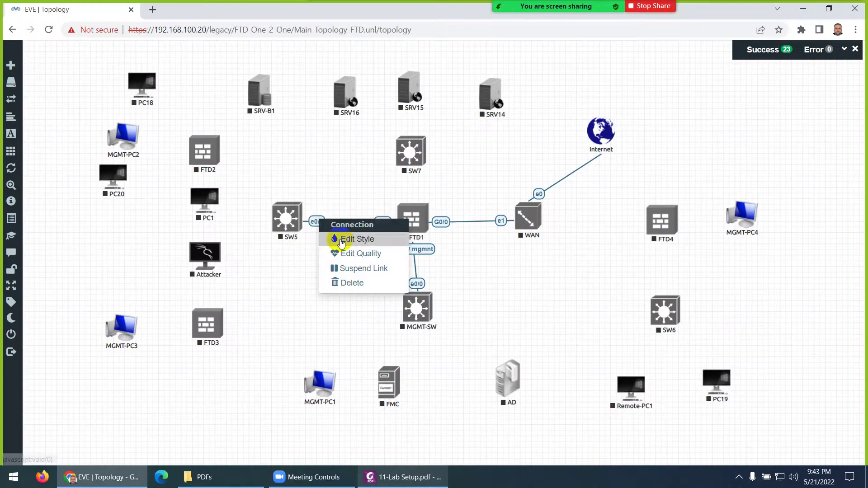
pyautogui.click(348, 284)
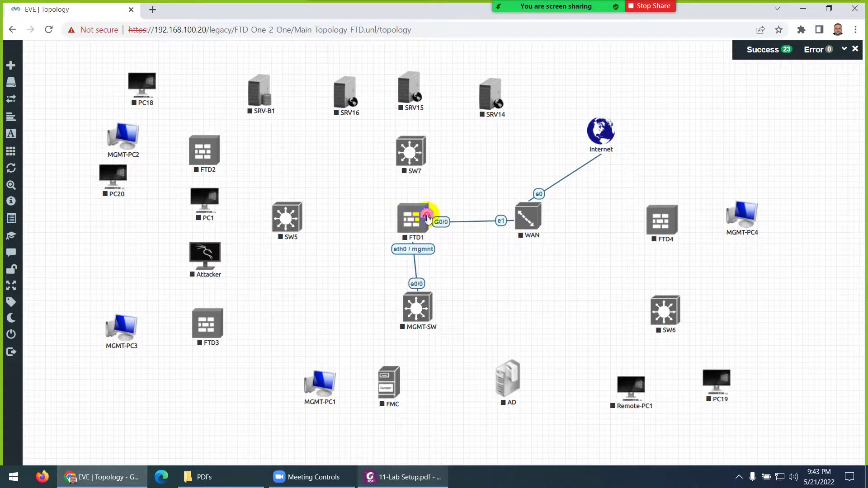
# - Connect FTD1's G0/1 interface to SW5's e0/1 interface
pyautogui.moveTo(427, 218); pyautogui.dragTo(287, 219)
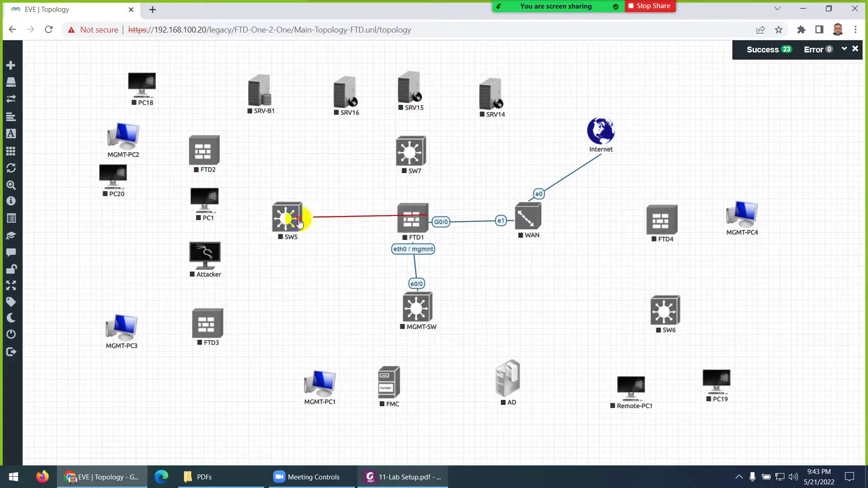
pyautogui.click(402, 225)
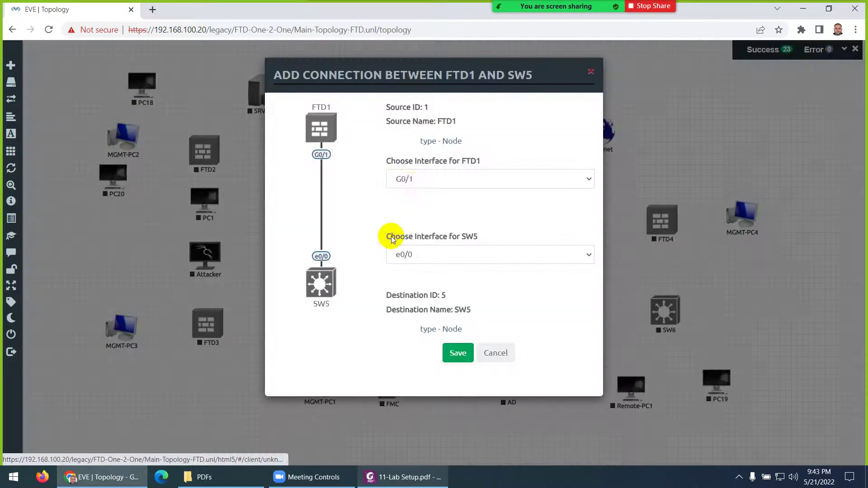
pyautogui.click(412, 256)
pyautogui.click(407, 279)
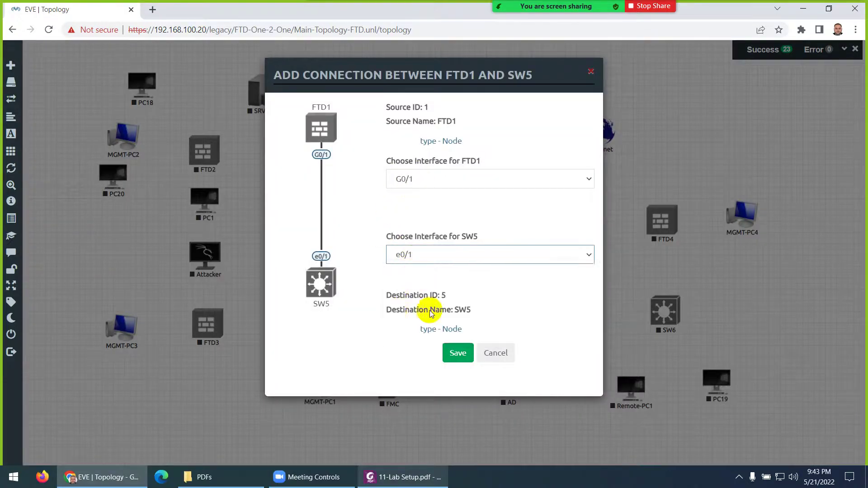
pyautogui.click(457, 353)
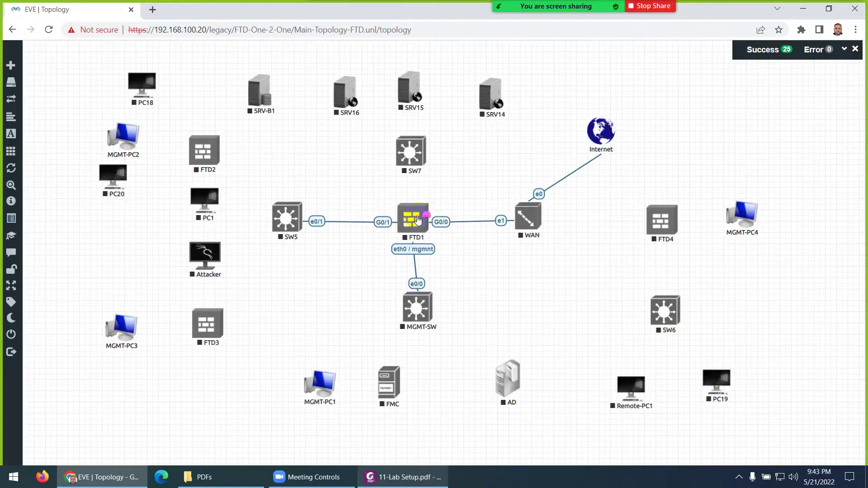
# - Add a second link between FTD1 and SW5, from G0/2 to e0/2, following the lab setup PDF
pyautogui.moveTo(427, 212); pyautogui.dragTo(310, 240)
pyautogui.click(411, 479)
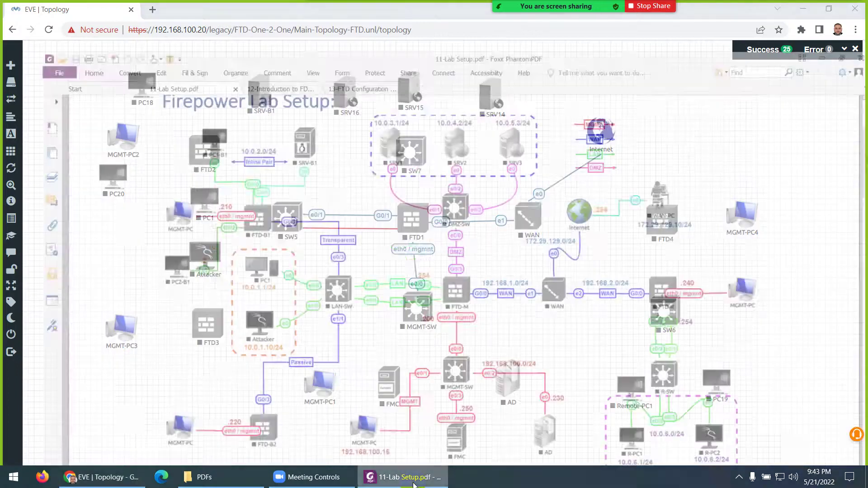
pyautogui.click(414, 482)
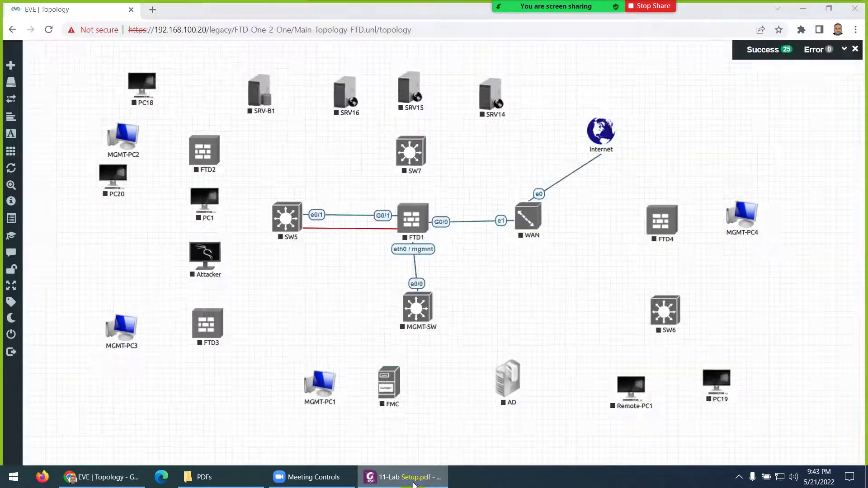
pyautogui.click(401, 254)
pyautogui.click(405, 290)
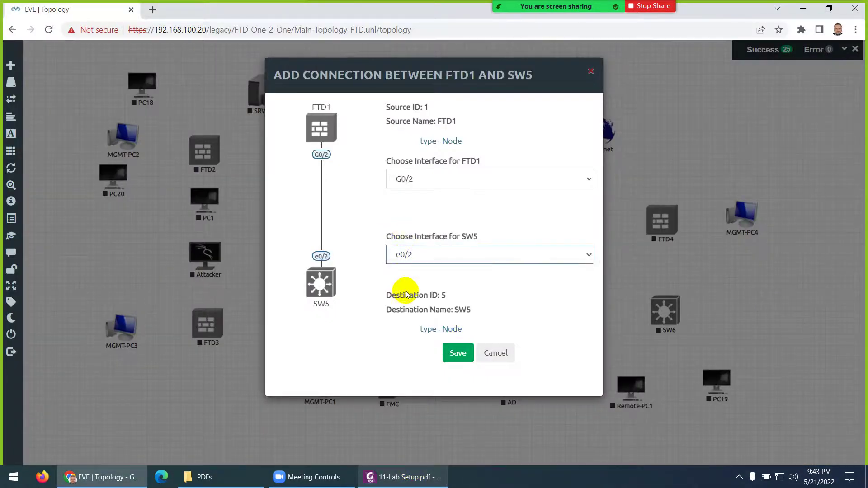
pyautogui.click(458, 353)
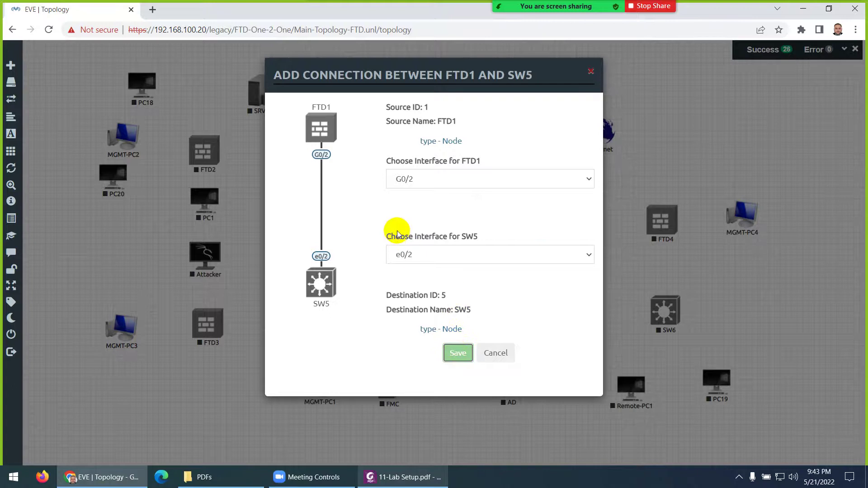
# - Check the DMZ cabling in the lab setup PDF and connect FTD1's G0/3 interface to SW7's e0/0 interface
pyautogui.click(413, 482)
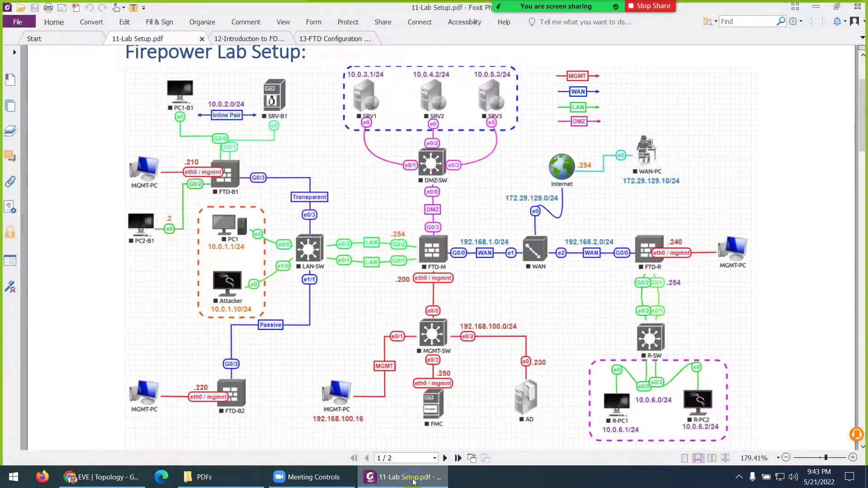
pyautogui.click(414, 481)
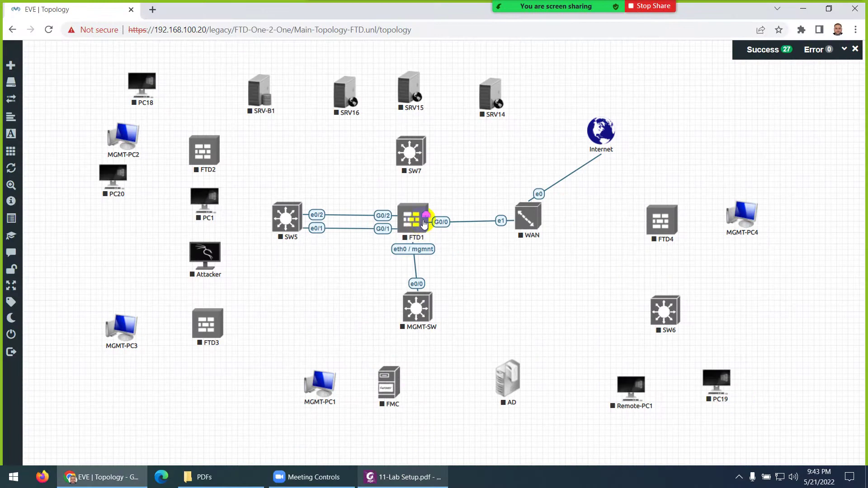
pyautogui.moveTo(424, 217); pyautogui.dragTo(408, 155)
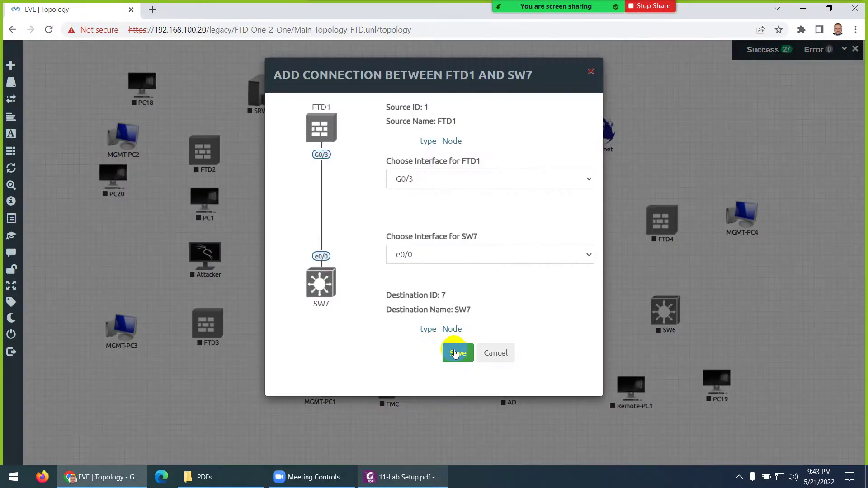
pyautogui.click(456, 354)
# - Look up the DMZ switch's name in the lab setup PDF and rename SW7 as DMZ-SW
pyautogui.click(410, 477)
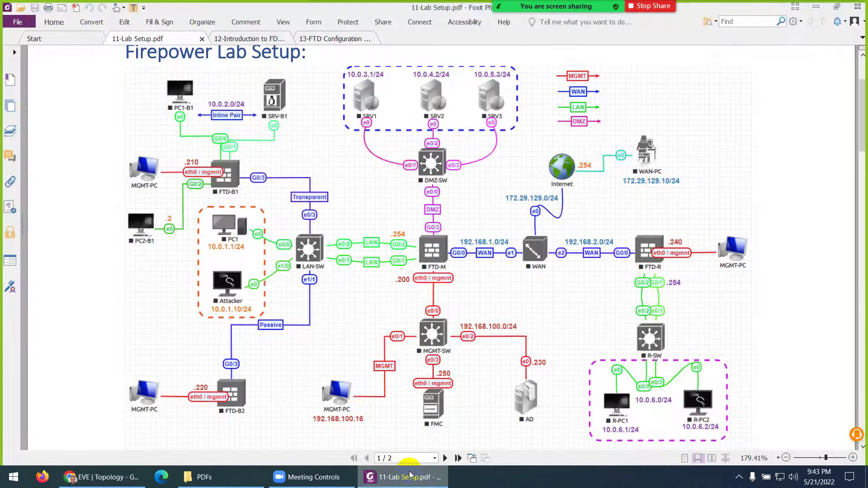
pyautogui.click(410, 477)
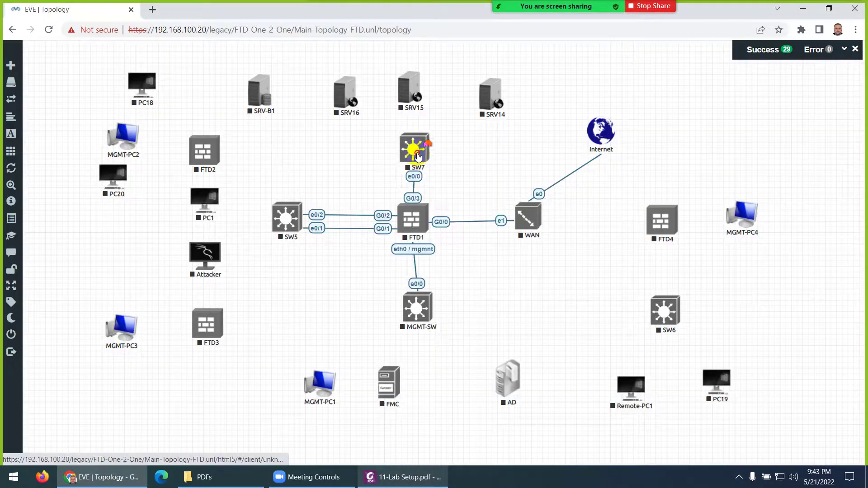
pyautogui.rightClick(416, 154)
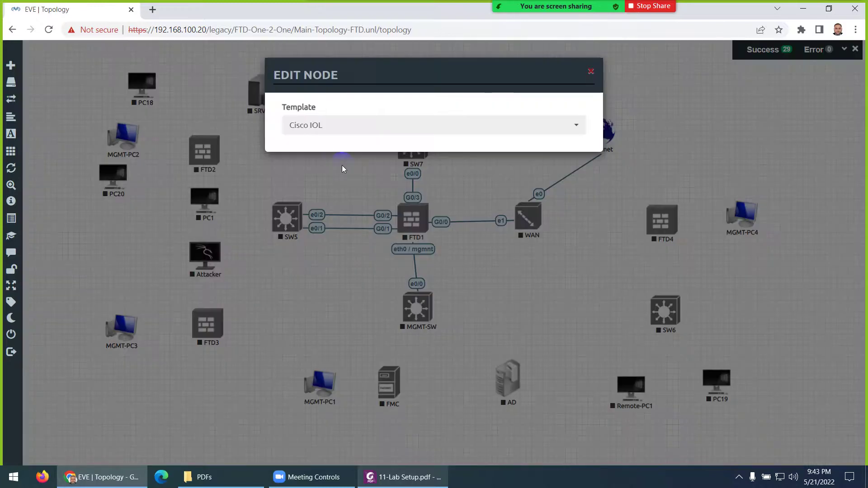
pyautogui.moveTo(312, 259); pyautogui.dragTo(266, 256)
pyautogui.write('DMZ-SW')
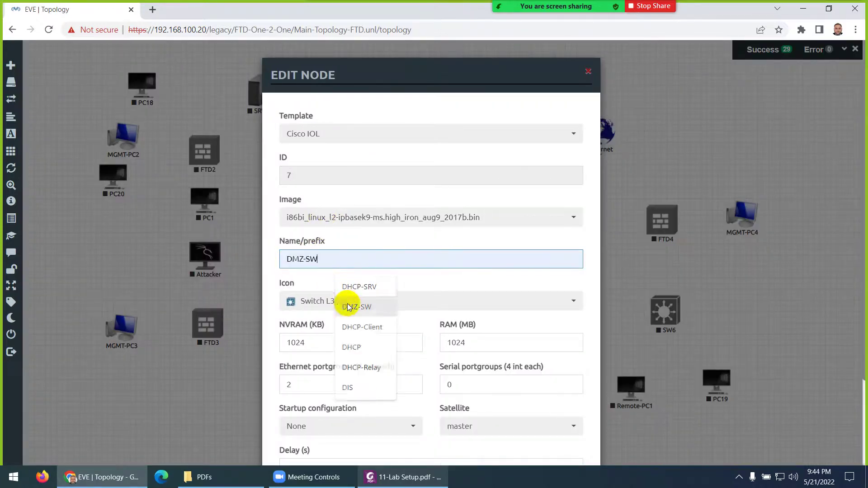
pyautogui.click(344, 306)
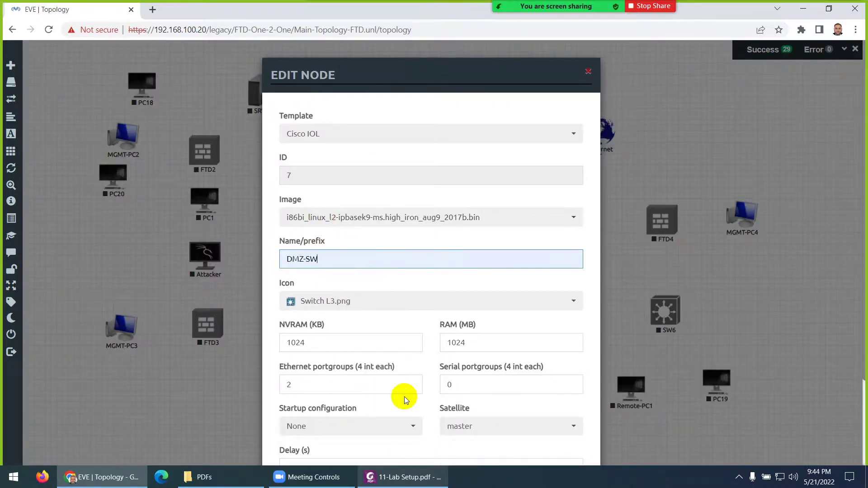
pyautogui.scroll(-2, 398, 398)
pyautogui.click(371, 432)
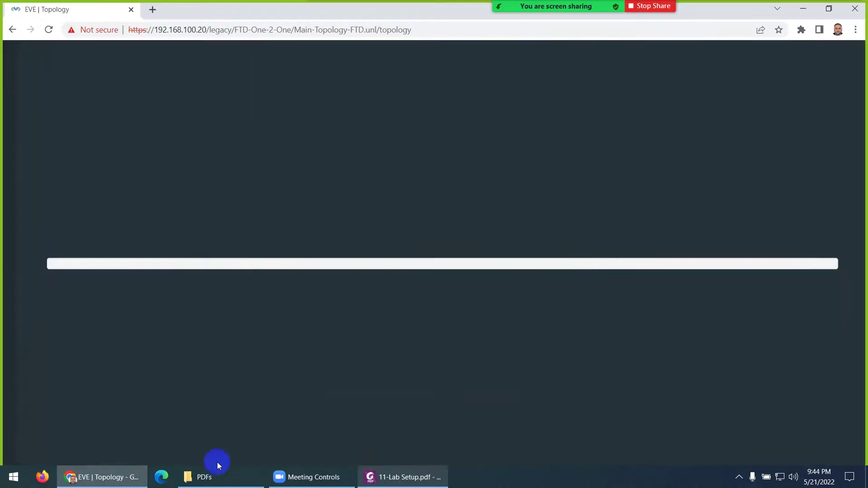
# - Check the DMZ server names in the lab setup PDF and rename SRV16 as SRV1
pyautogui.click(403, 477)
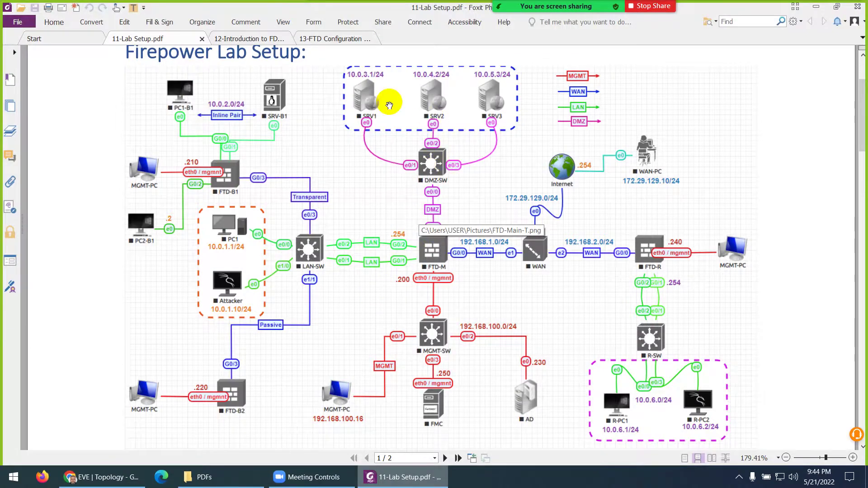
pyautogui.click(389, 477)
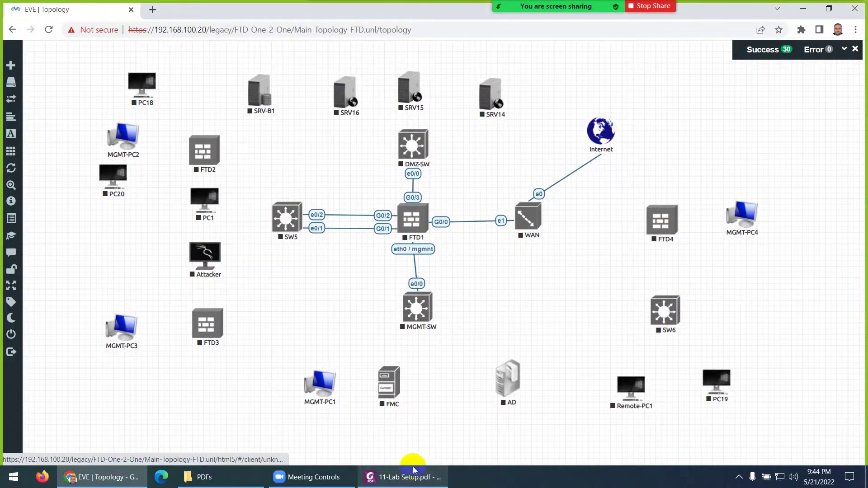
pyautogui.click(404, 478)
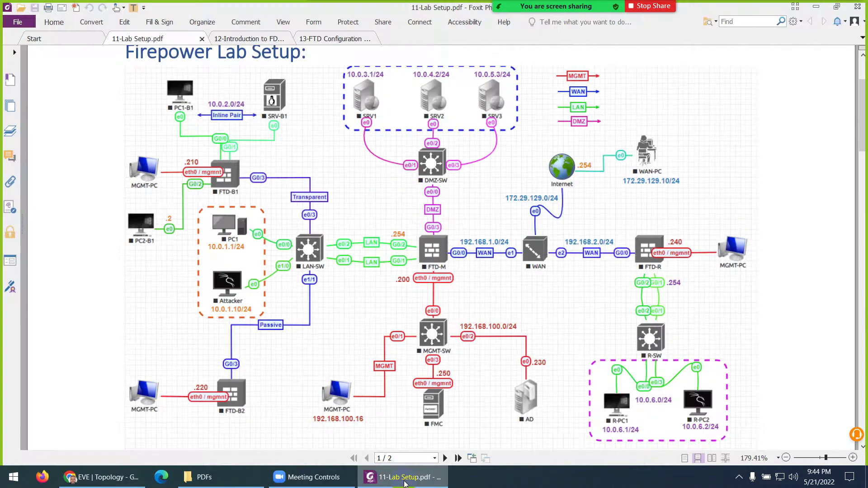
pyautogui.click(406, 483)
pyautogui.rightClick(347, 88)
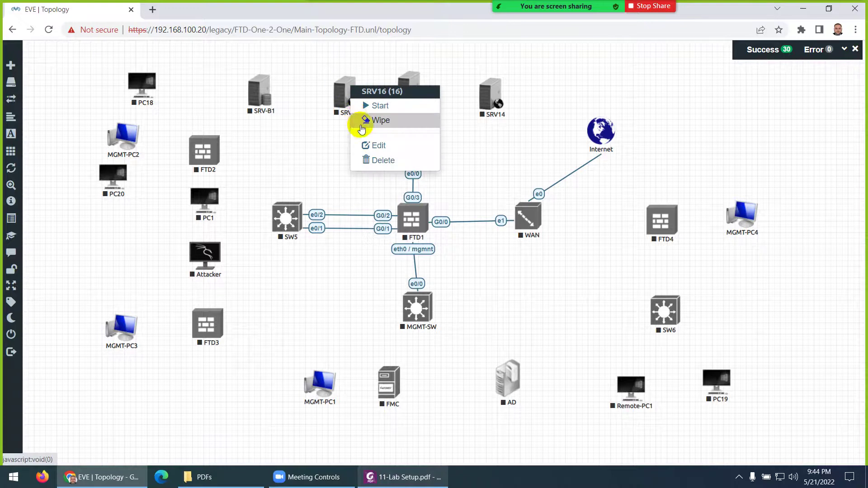
pyautogui.click(362, 145)
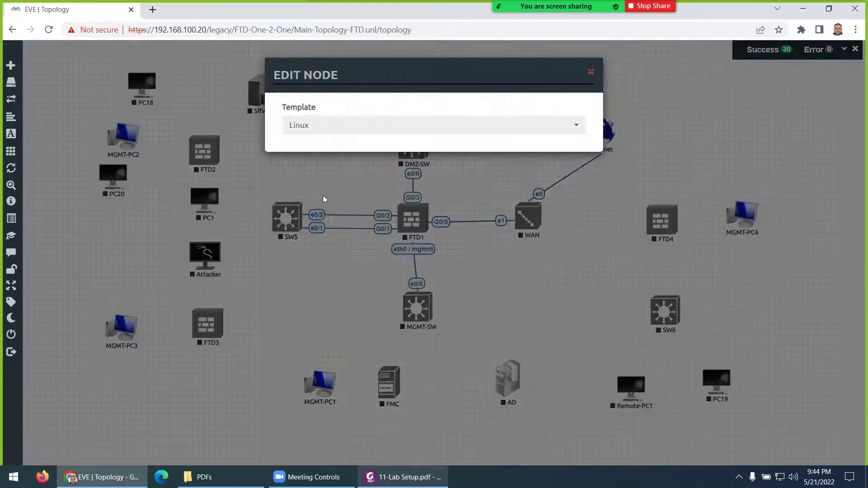
pyautogui.click(329, 258)
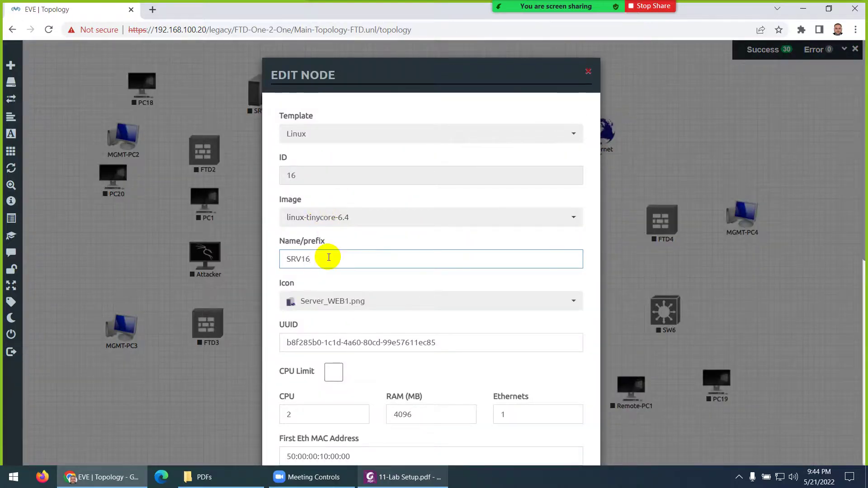
pyautogui.scroll(-9, 353, 254)
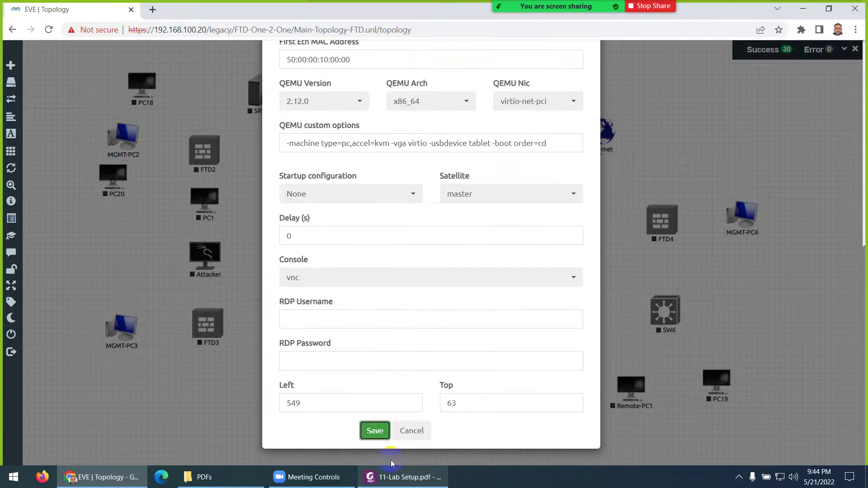
# - Check the lab setup PDF for the middle DMZ server's name and rename SRV15 as SRV2
pyautogui.click(393, 477)
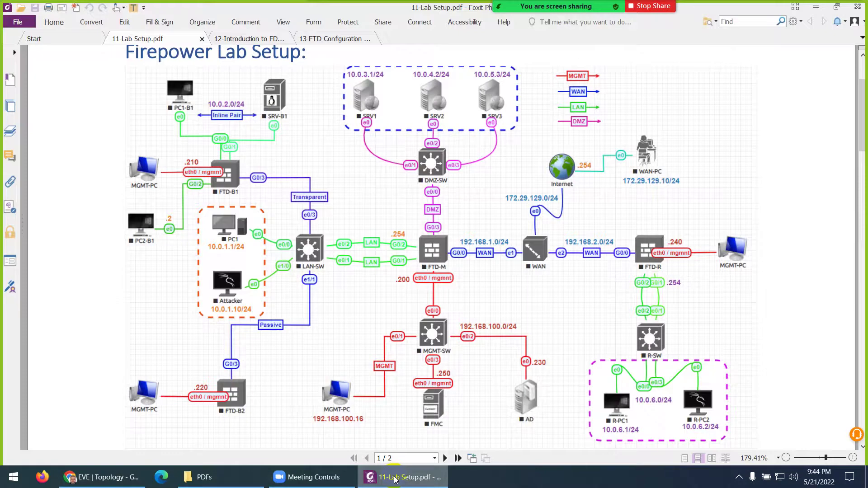
pyautogui.click(393, 477)
pyautogui.rightClick(409, 86)
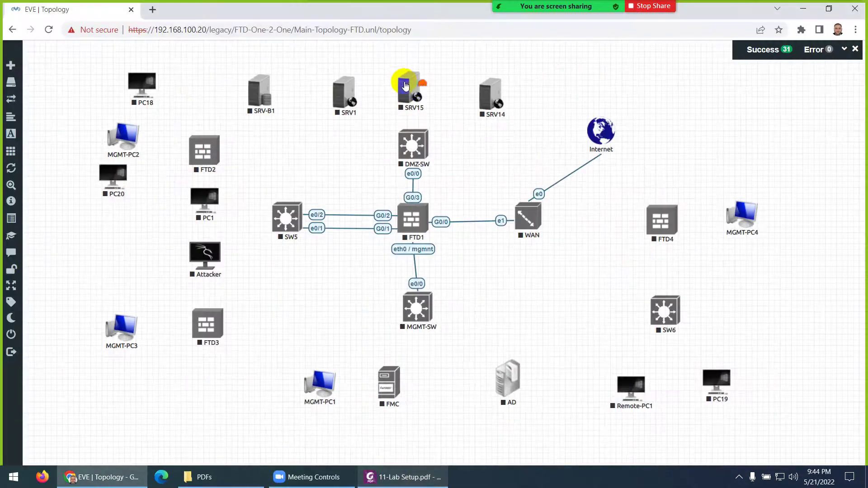
pyautogui.click(432, 143)
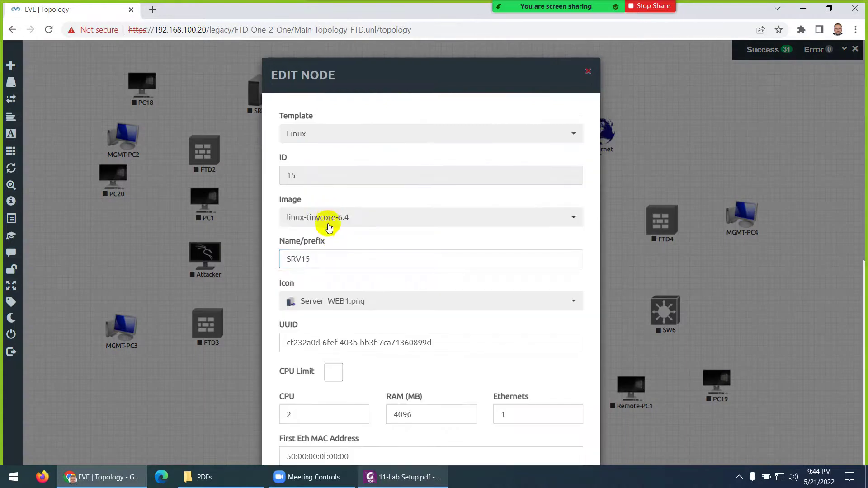
pyautogui.click(331, 257)
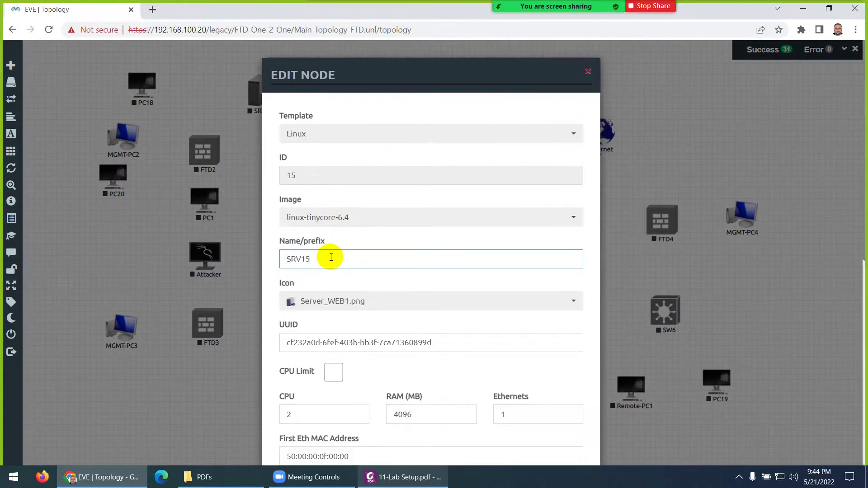
pyautogui.scroll(-9, 345, 324)
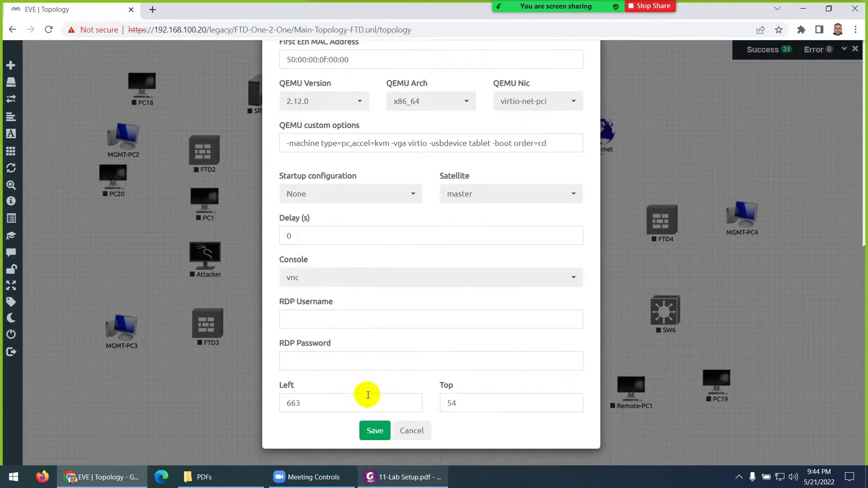
# - Check the lab setup PDF for the last DMZ server's name and rename SRV14 as SRV3
pyautogui.click(400, 479)
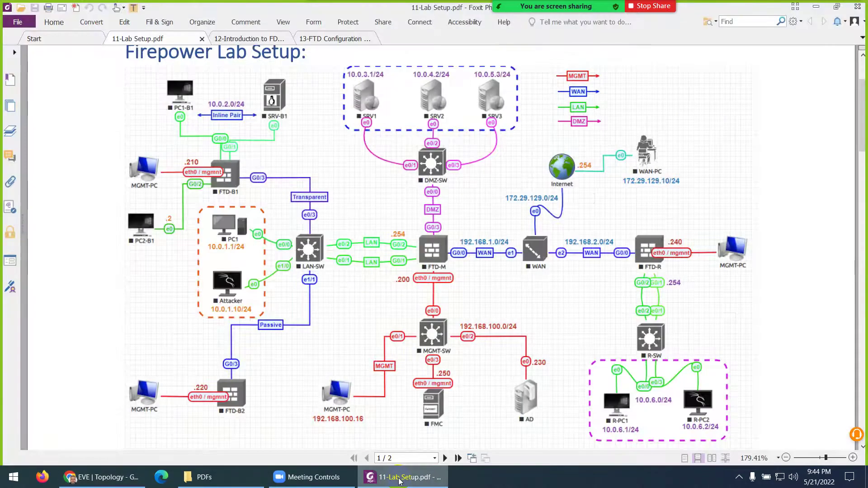
pyautogui.click(400, 480)
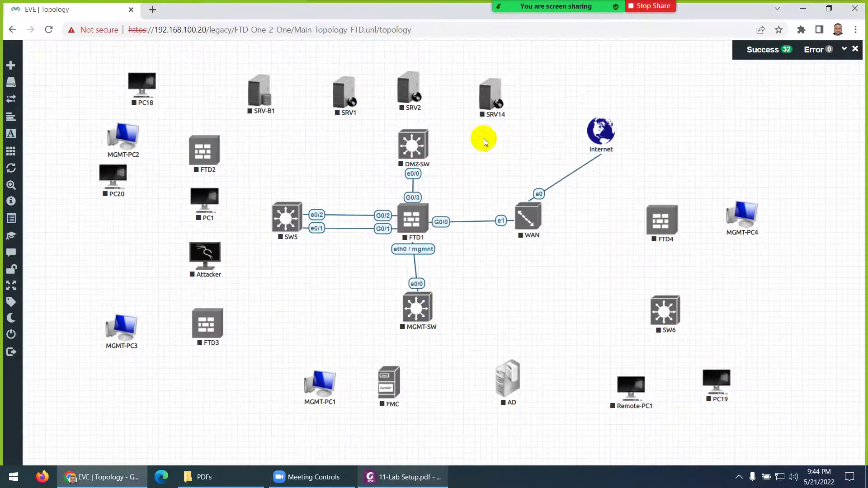
pyautogui.rightClick(492, 93)
pyautogui.click(505, 150)
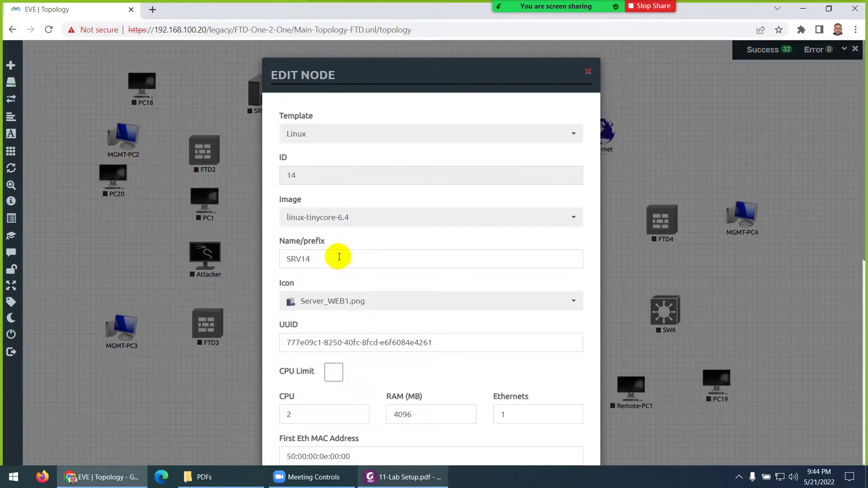
pyautogui.click(339, 258)
pyautogui.press('BackSpace')
pyautogui.press('BackSpace')
pyautogui.scroll(-9, 371, 390)
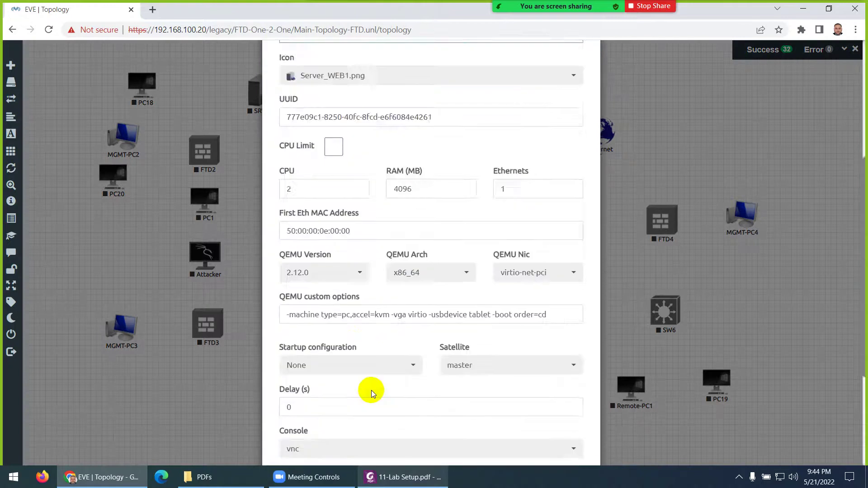
# - Check the server cabling in the lab setup PDF and connect DMZ-SW's e0/1 interface to SRV1's e0 interface
pyautogui.click(394, 478)
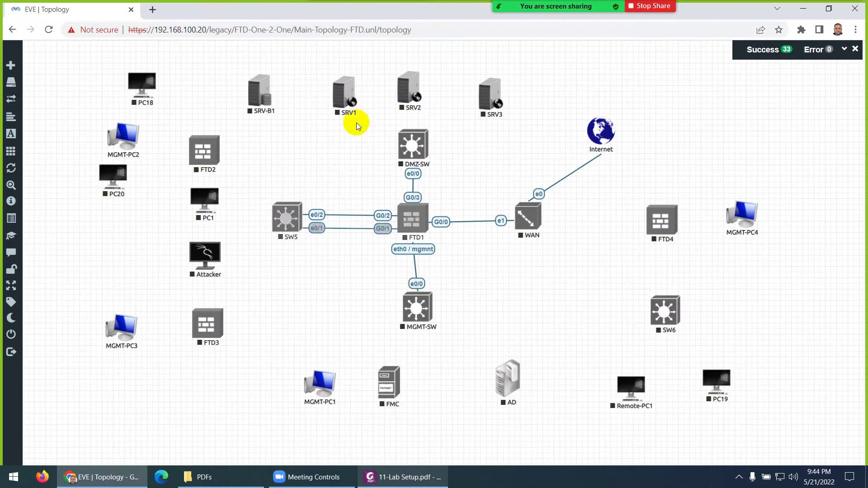
pyautogui.moveTo(425, 142); pyautogui.dragTo(345, 92)
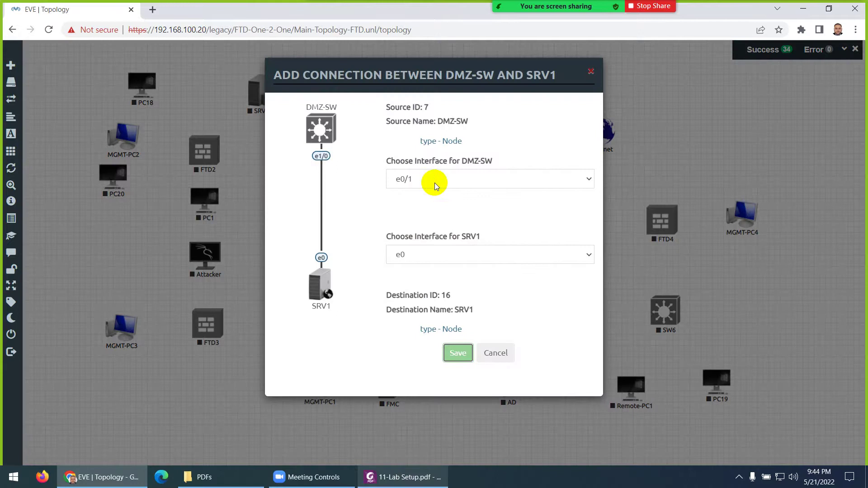
pyautogui.click(407, 477)
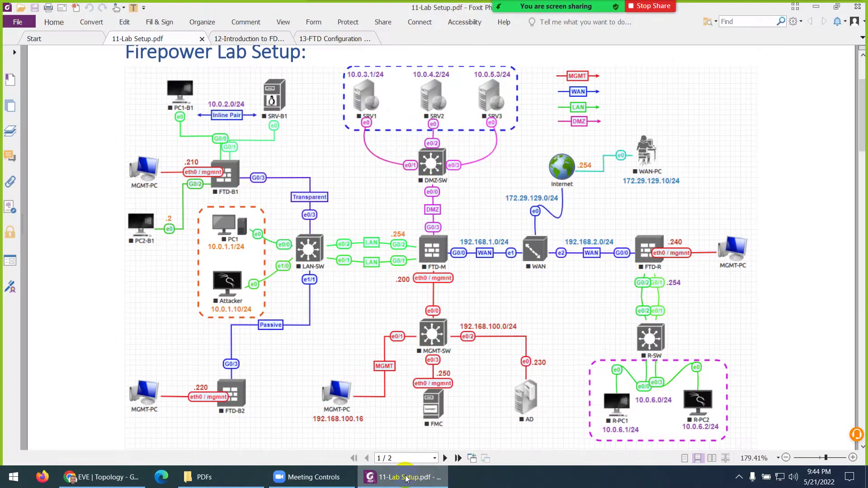
pyautogui.click(407, 477)
pyautogui.click(457, 352)
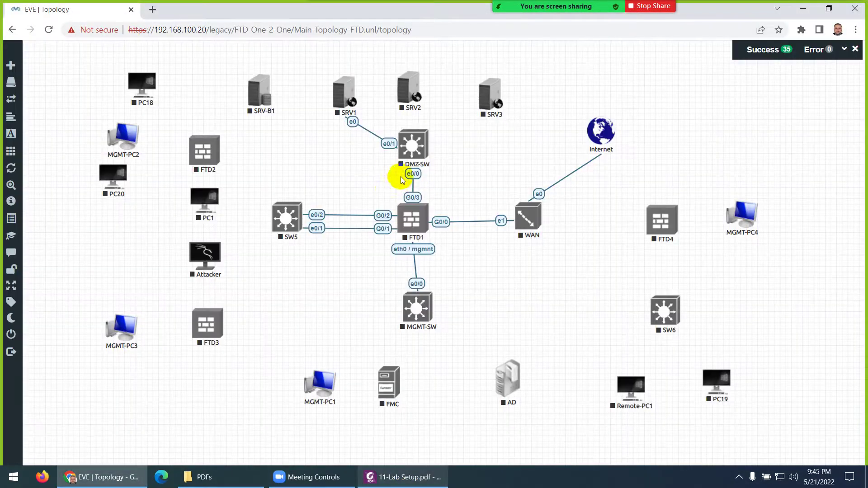
# - Connect DMZ-SW's e0/2 interface to SRV2's e0 and its e0/3 interface to SRV3's e0
pyautogui.moveTo(427, 140); pyautogui.dragTo(409, 92)
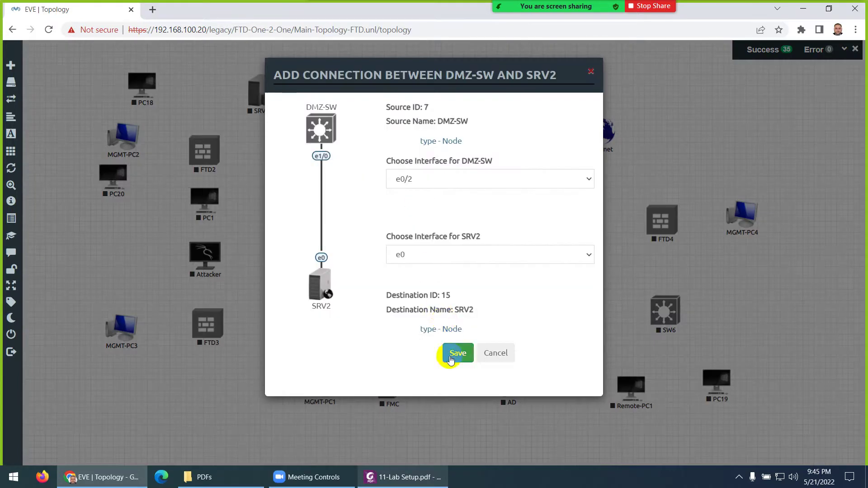
pyautogui.click(457, 353)
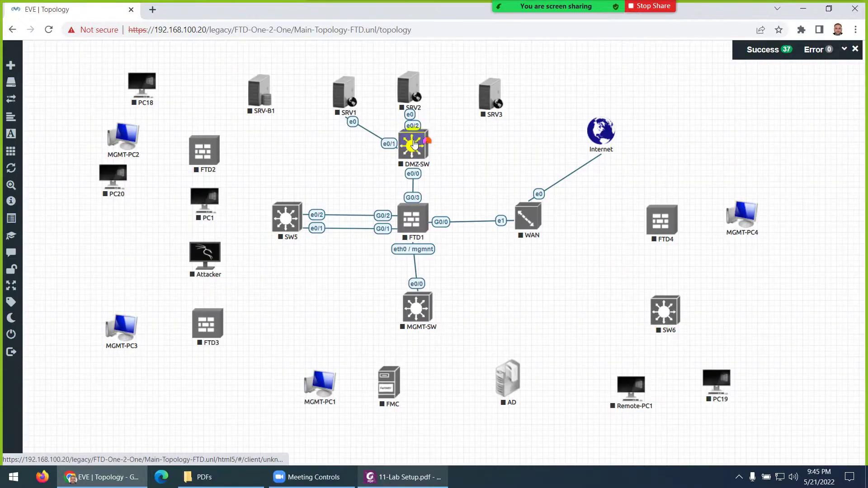
pyautogui.moveTo(412, 141); pyautogui.dragTo(484, 101)
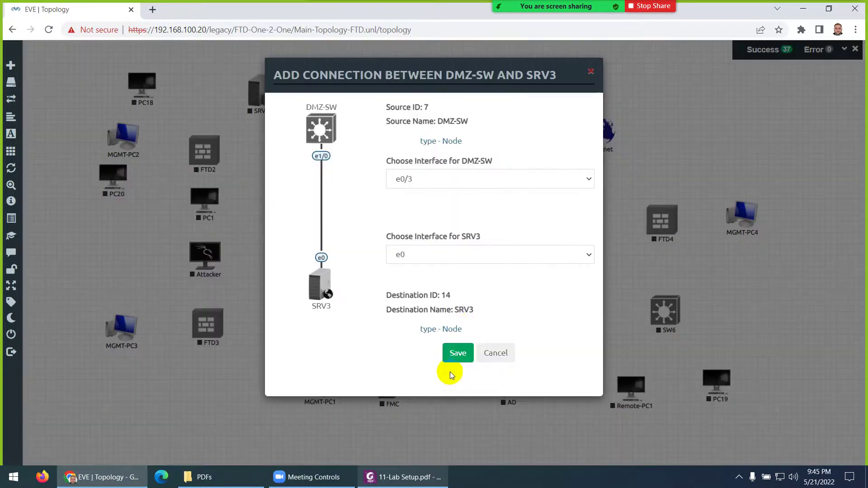
pyautogui.click(455, 355)
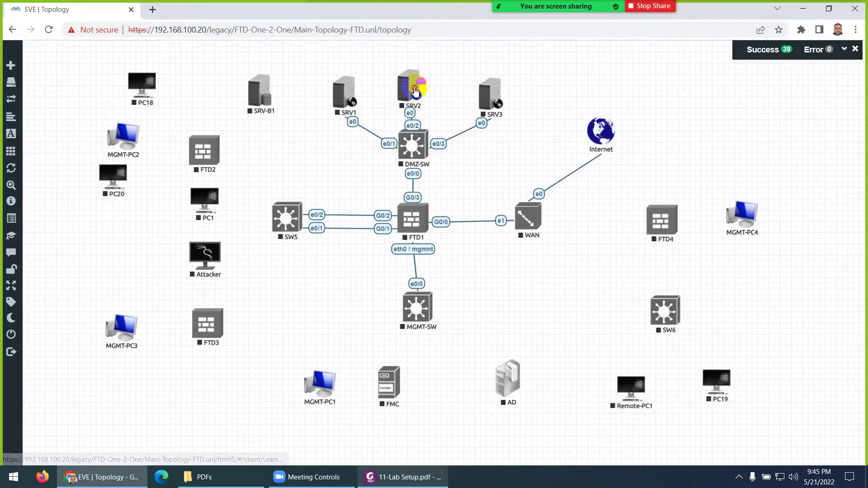
# - Move SRV1, SRV2 and SRV3 slightly higher above DMZ-SW and line up DMZ-SW and MGMT-SW vertically with FTD1
pyautogui.moveTo(419, 81); pyautogui.dragTo(417, 79)
pyautogui.moveTo(489, 94); pyautogui.dragTo(480, 80)
pyautogui.moveTo(345, 92); pyautogui.dragTo(345, 81)
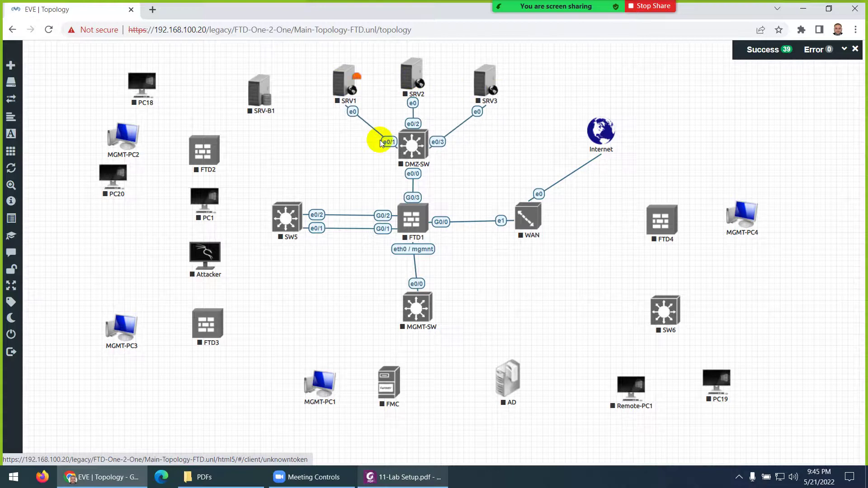
pyautogui.moveTo(411, 148); pyautogui.dragTo(406, 144)
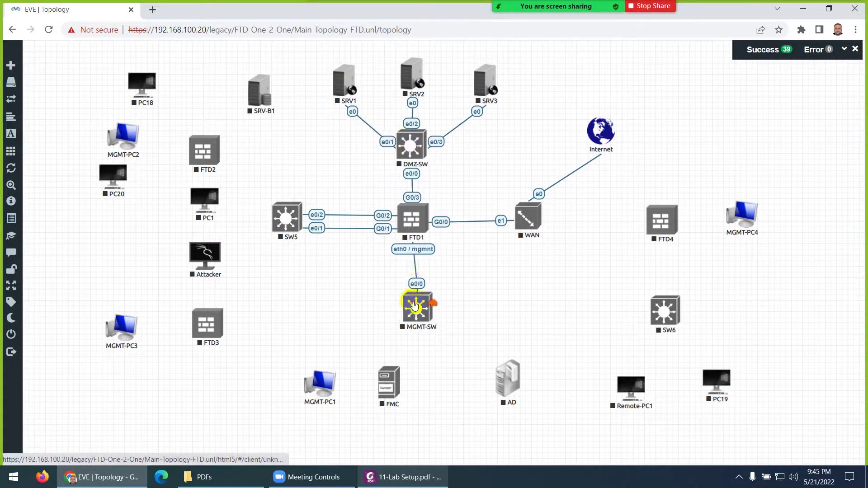
pyautogui.moveTo(414, 306); pyautogui.dragTo(410, 312)
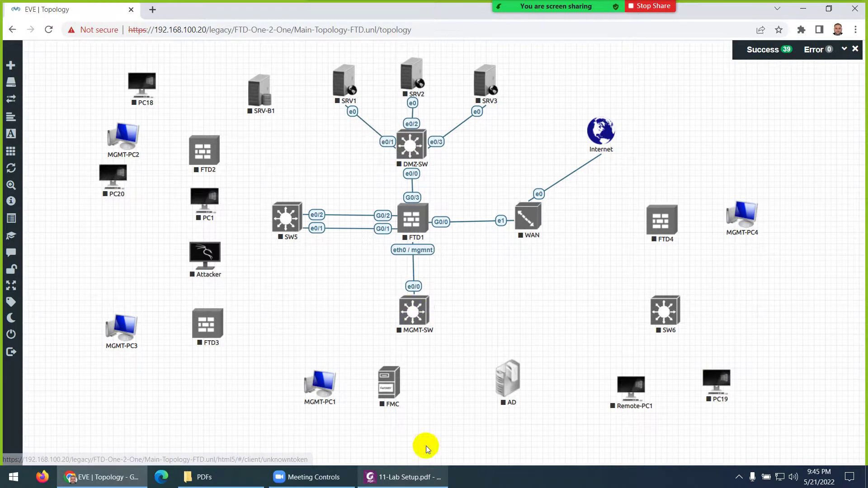
# - Look up the management PC's cabling in the lab setup PDF and connect MGMT-PC1 to MGMT-SW's e0/1 interface
pyautogui.click(397, 481)
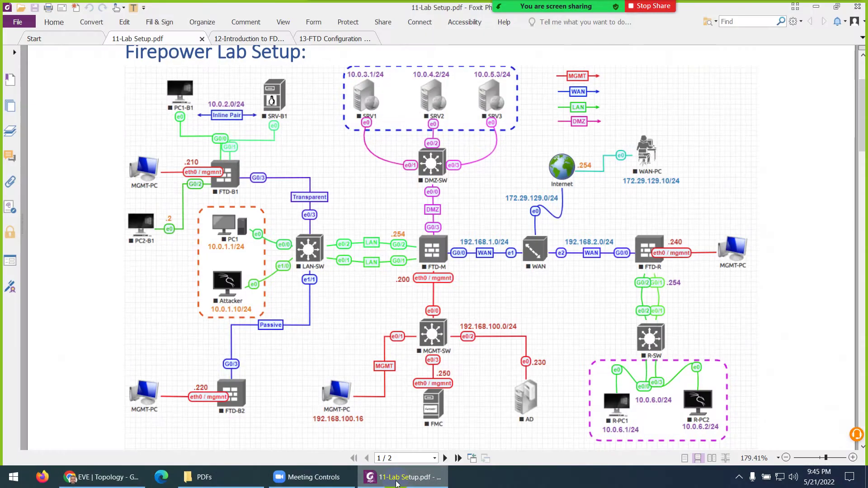
pyautogui.click(397, 480)
pyautogui.moveTo(334, 378); pyautogui.dragTo(411, 355)
pyautogui.click(407, 478)
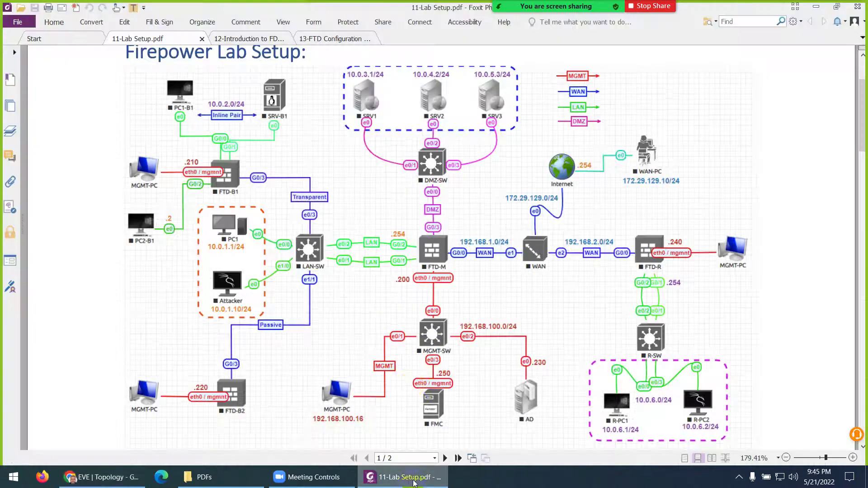
pyautogui.click(409, 478)
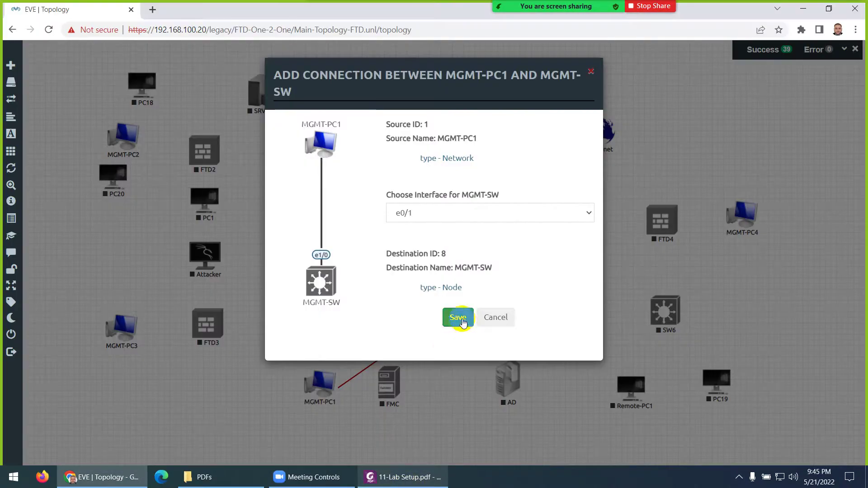
# - Check the AD cabling in the lab setup PDF and connect MGMT-SW's e0/2 interface to AD's e0 interface
pyautogui.click(403, 478)
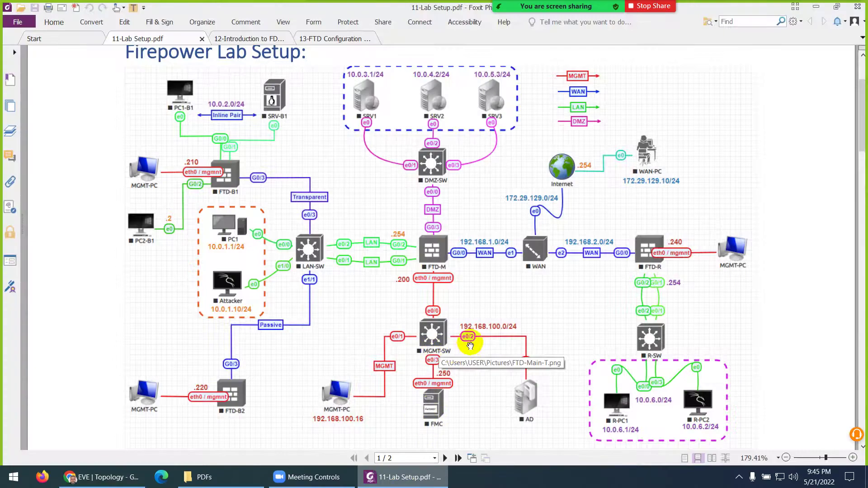
pyautogui.click(420, 478)
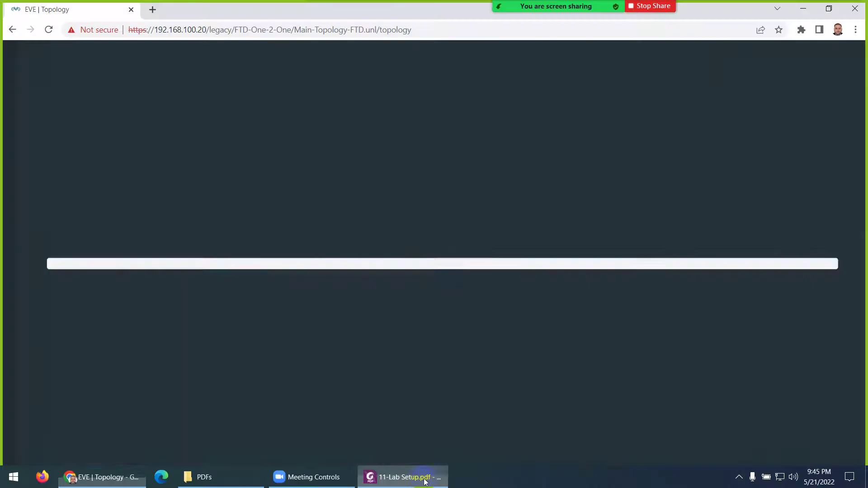
pyautogui.click(437, 292)
pyautogui.moveTo(430, 304); pyautogui.dragTo(506, 377)
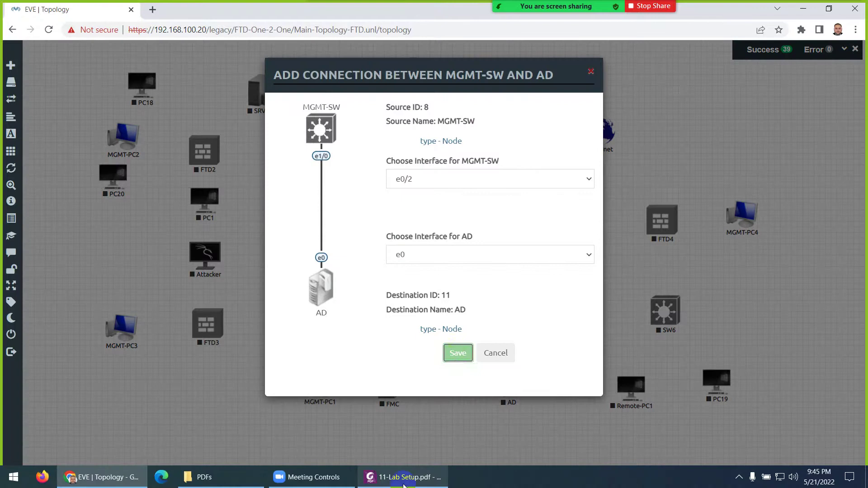
pyautogui.click(403, 479)
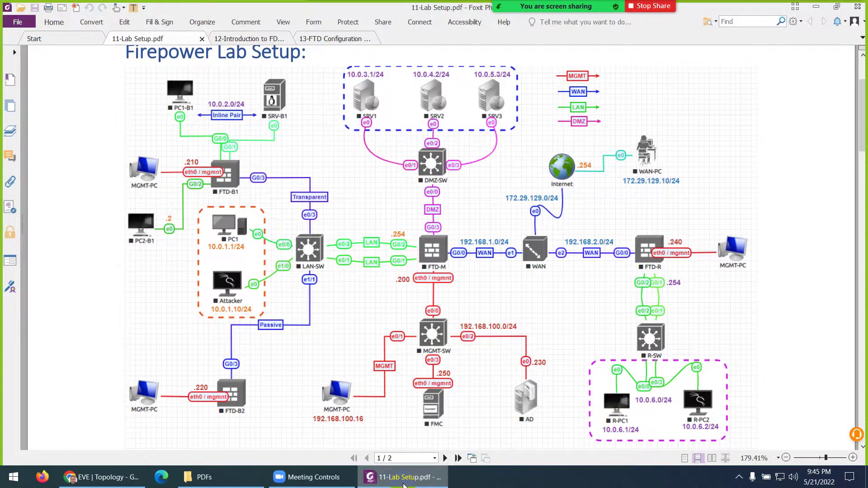
pyautogui.click(404, 482)
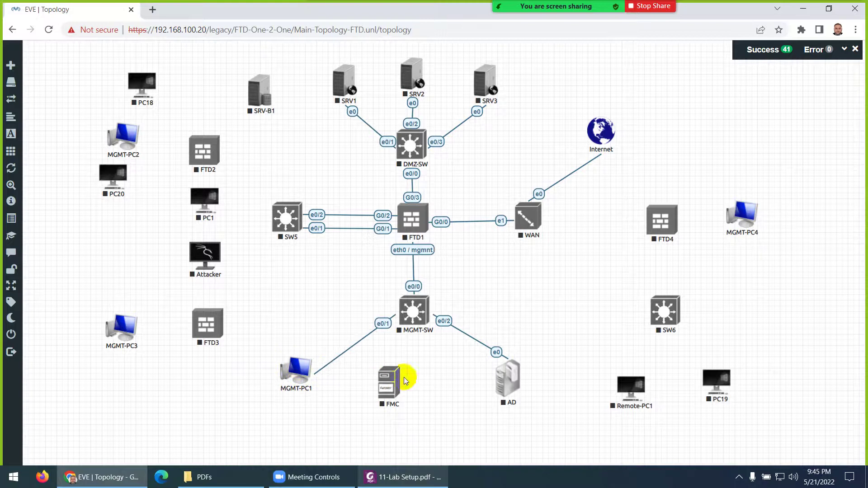
# - Connect FMC's eth0 / mgmnt interface to MGMT-SW's e0/3, and review the WAN cabling in the lab setup PDF
pyautogui.moveTo(388, 384); pyautogui.dragTo(413, 312)
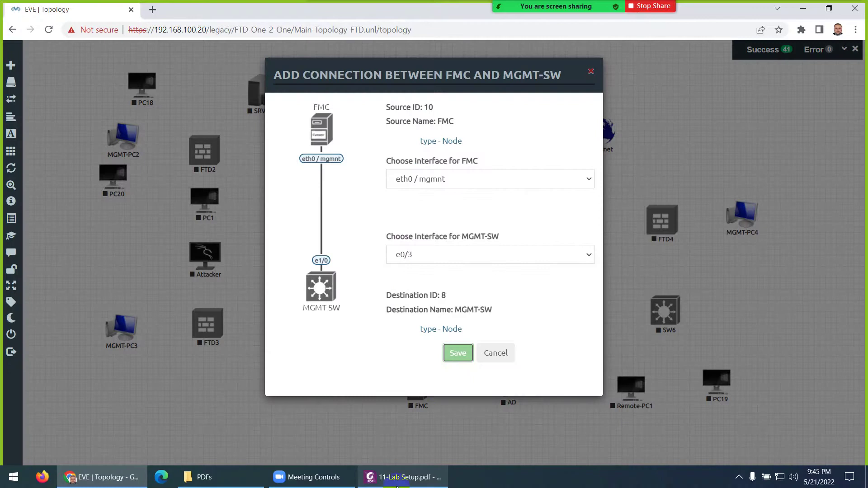
pyautogui.click(397, 480)
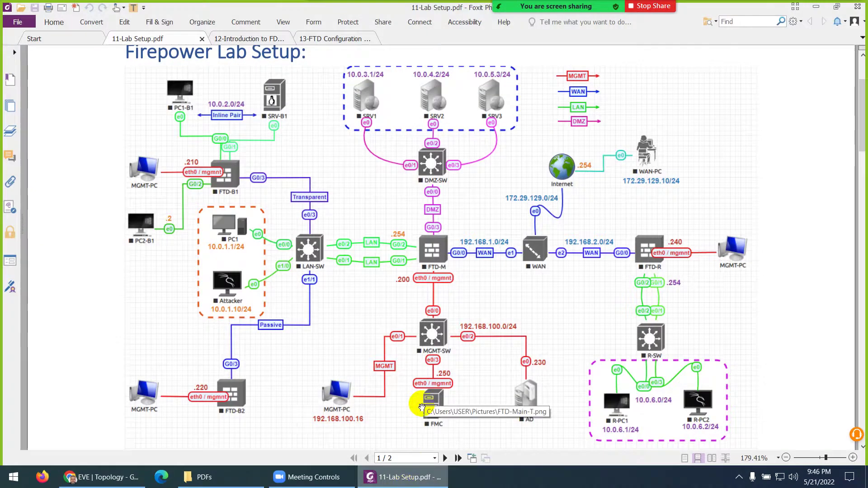
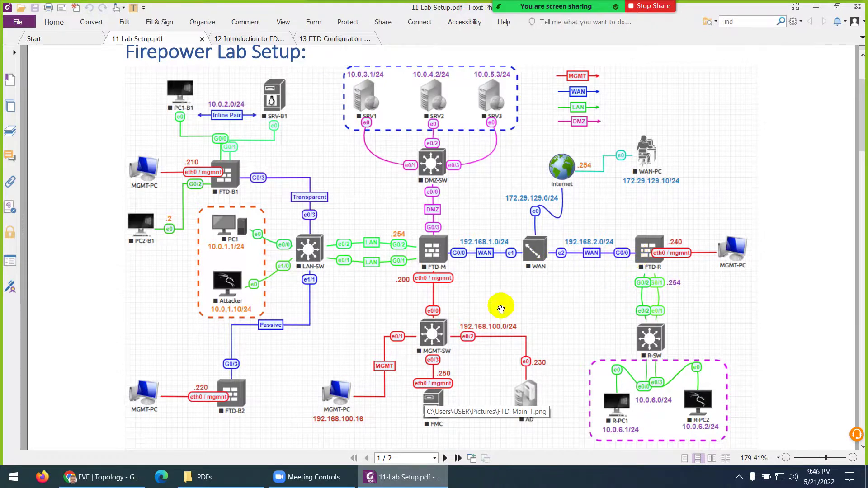
pyautogui.click(415, 484)
# - Connect FTD4's G0/0 interface to WAN's e2, checking the link against the lab setup PDF
pyautogui.moveTo(675, 217); pyautogui.dragTo(524, 216)
pyautogui.click(411, 480)
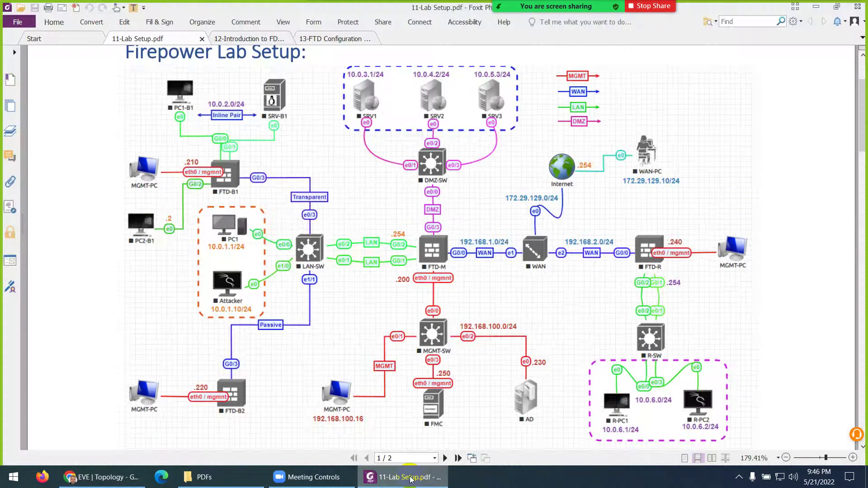
pyautogui.click(411, 479)
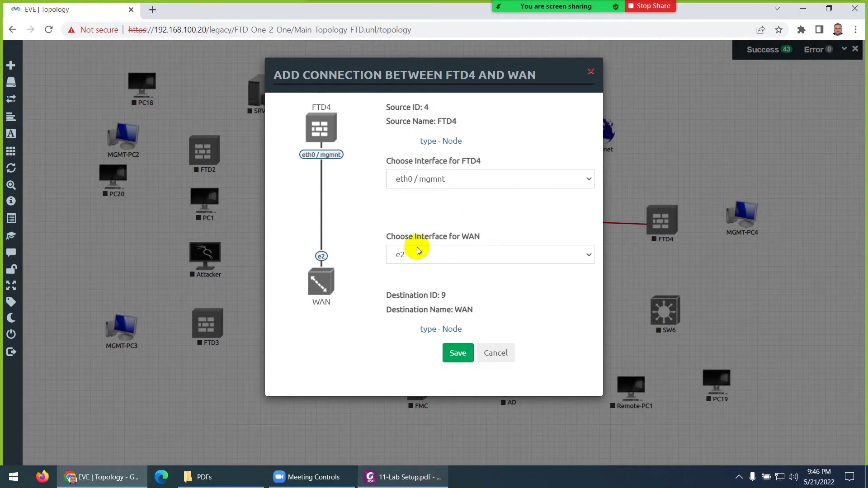
pyautogui.click(427, 179)
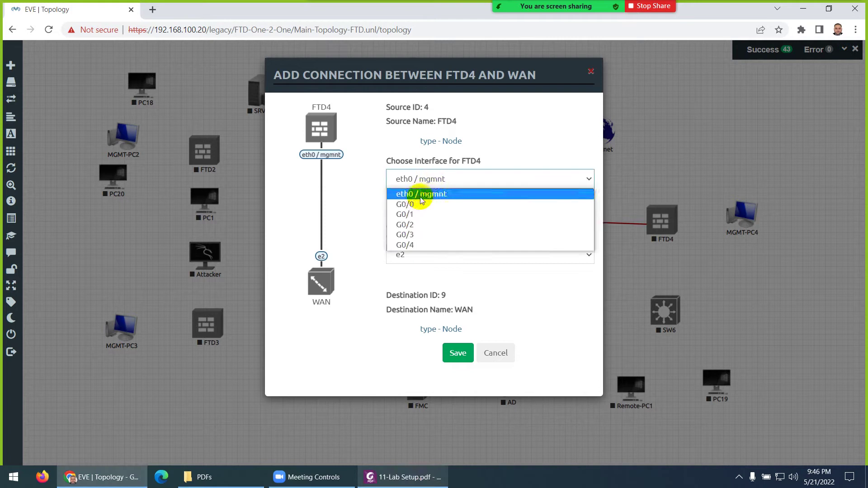
pyautogui.click(406, 205)
pyautogui.click(450, 352)
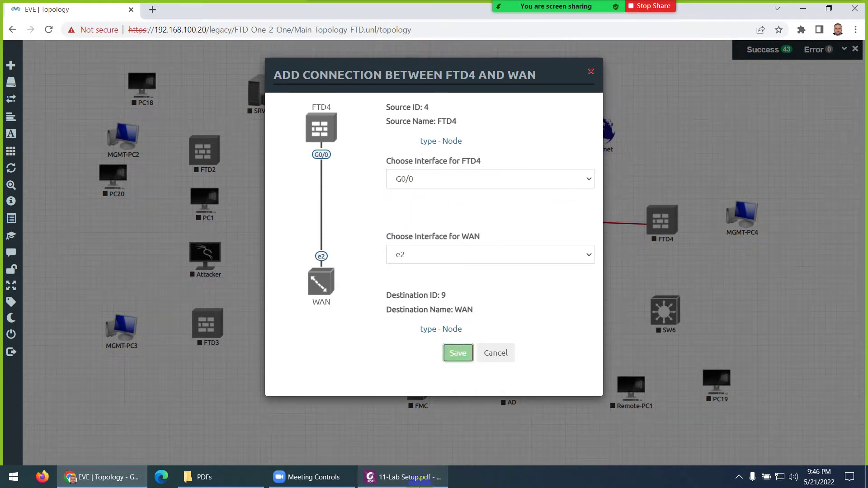
# - Check the remote firewall's management link in the lab setup PDF and connect FTD4's eth0 / mgmnt interface to MGMT-PC4
pyautogui.click(418, 479)
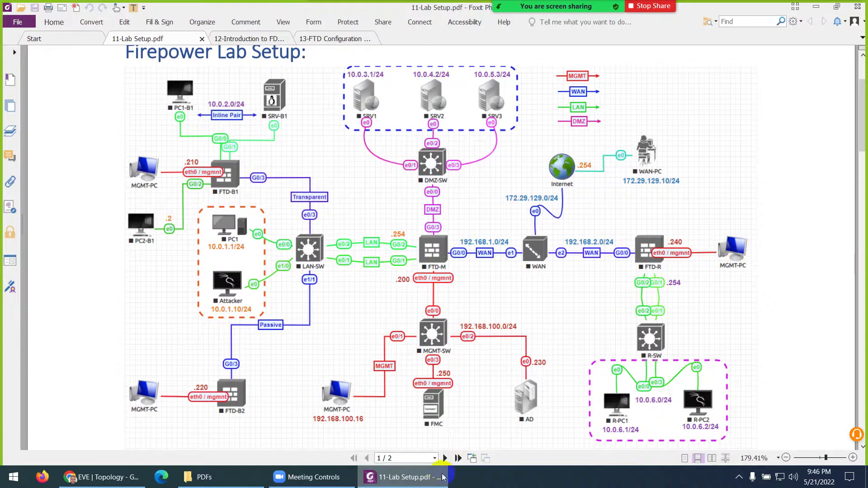
pyautogui.click(414, 480)
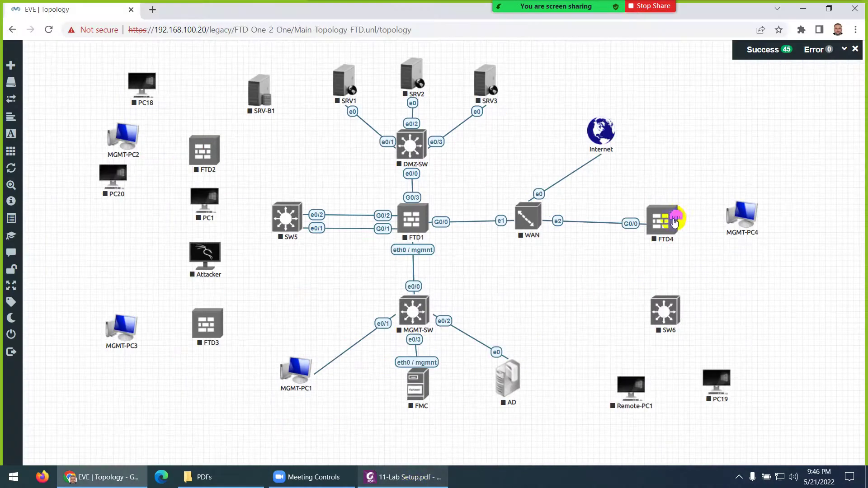
pyautogui.moveTo(682, 220); pyautogui.dragTo(742, 215)
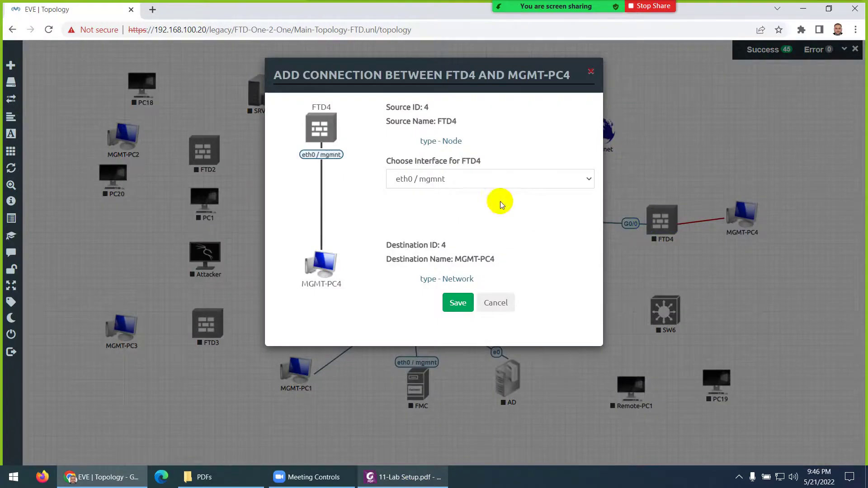
pyautogui.click(443, 181)
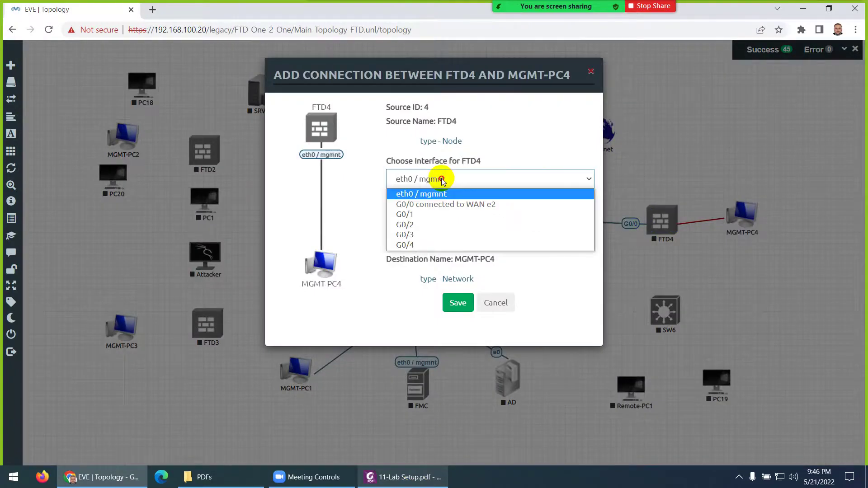
pyautogui.click(443, 180)
pyautogui.click(458, 302)
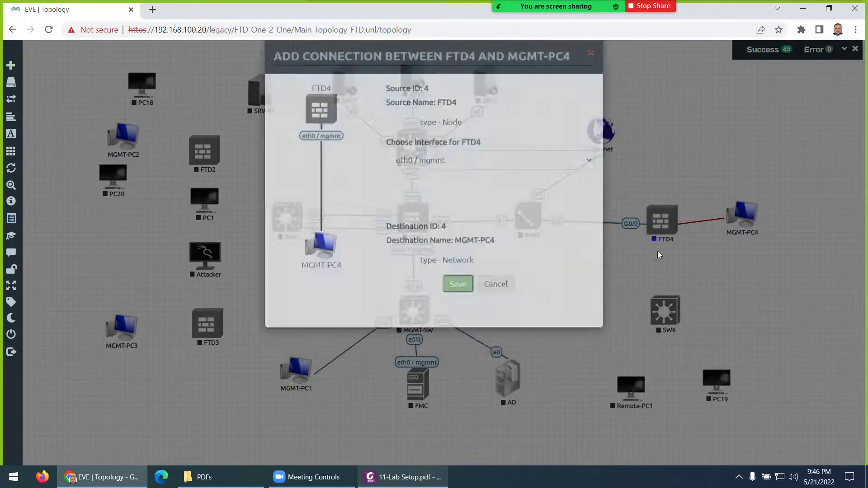
# - Nudge FTD4 and MGMT-PC4 so they line up horizontally with WAN
pyautogui.click(690, 235)
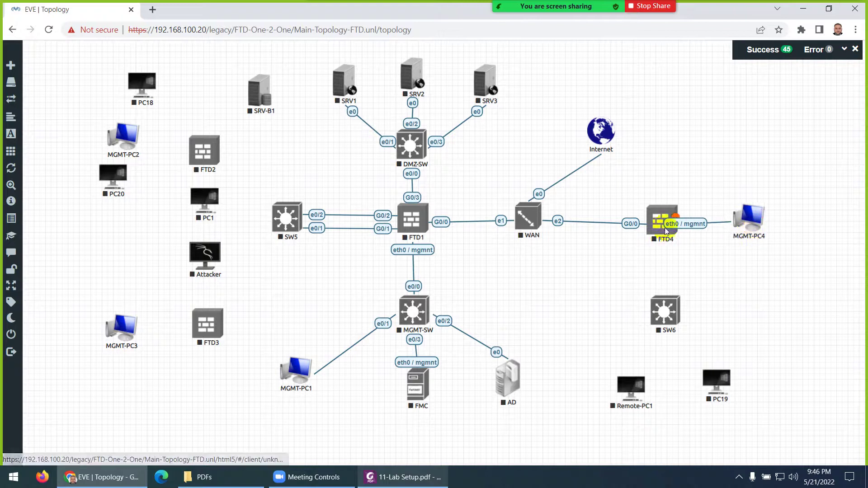
pyautogui.moveTo(662, 230); pyautogui.dragTo(661, 224)
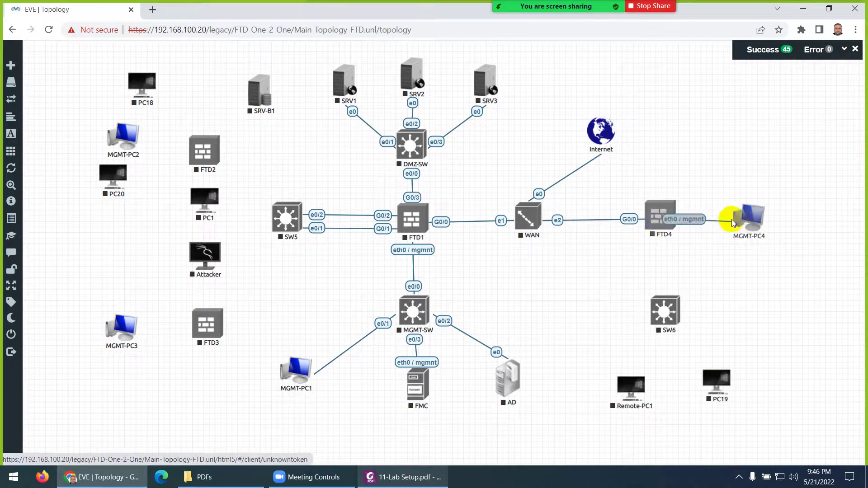
pyautogui.moveTo(735, 218); pyautogui.dragTo(737, 216)
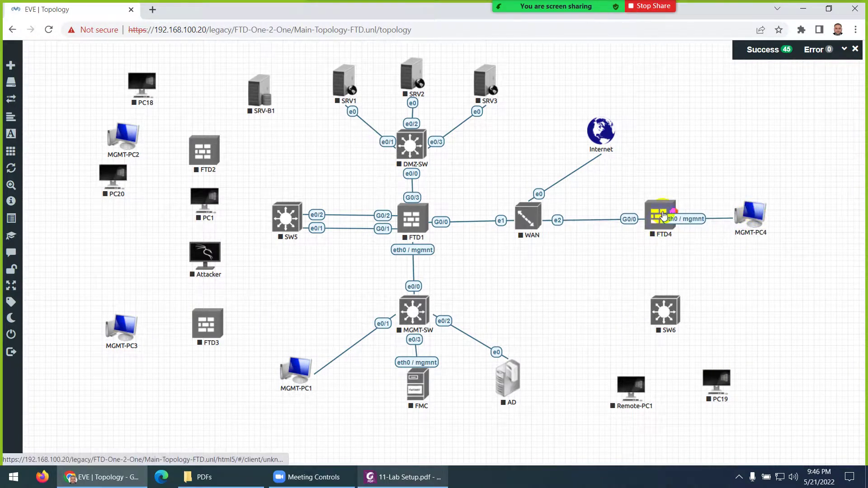
# - Connect FTD4's G0/1 interface to SW6's e0/1 interface
pyautogui.moveTo(673, 207); pyautogui.dragTo(665, 311)
pyautogui.click(407, 250)
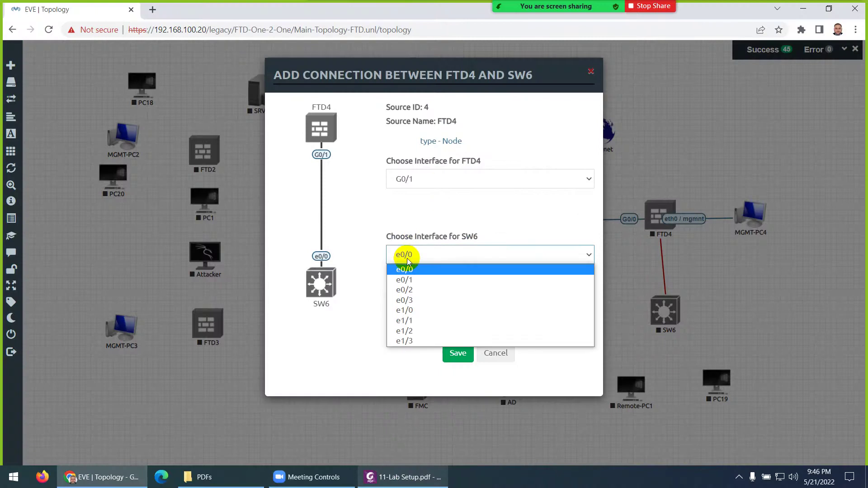
pyautogui.click(403, 277)
pyautogui.click(457, 354)
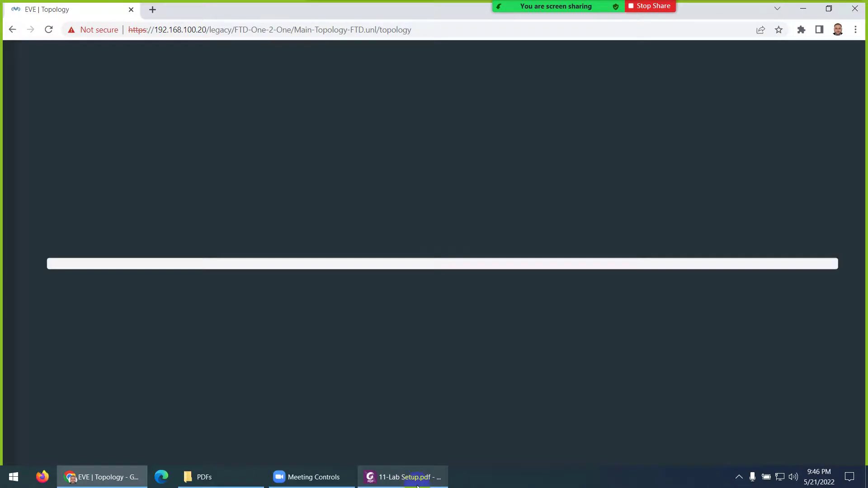
# - Check the second remote LAN link in the lab setup PDF and connect FTD4's G0/2 interface to SW6's e0/2
pyautogui.click(417, 486)
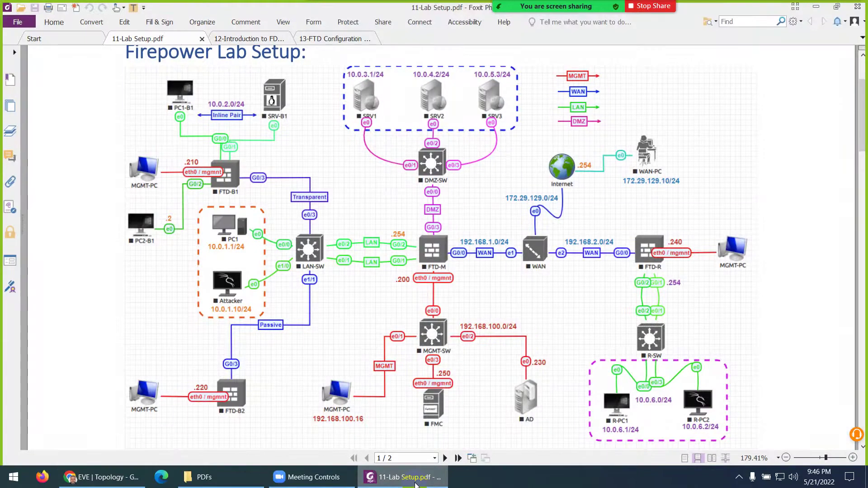
pyautogui.click(416, 485)
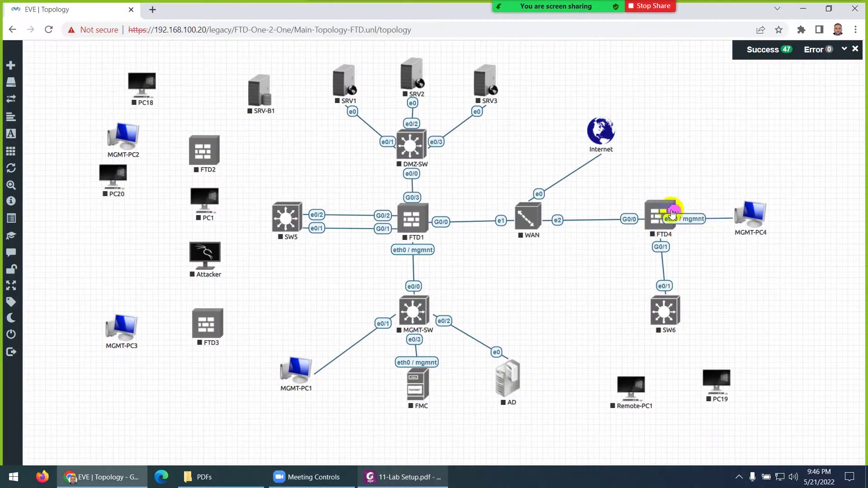
pyautogui.moveTo(674, 210)
pyautogui.mouseDown()
pyautogui.moveTo(658, 291)
pyautogui.moveTo(665, 304)
pyautogui.mouseUp()
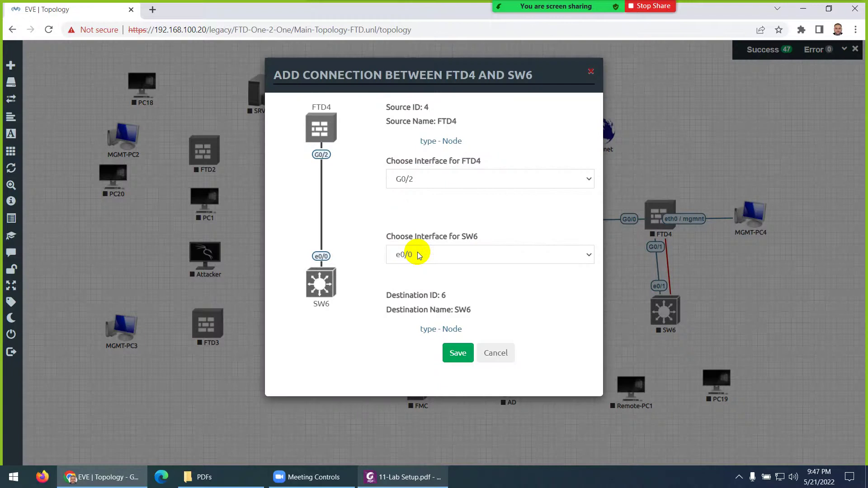
pyautogui.click(419, 256)
pyautogui.click(409, 290)
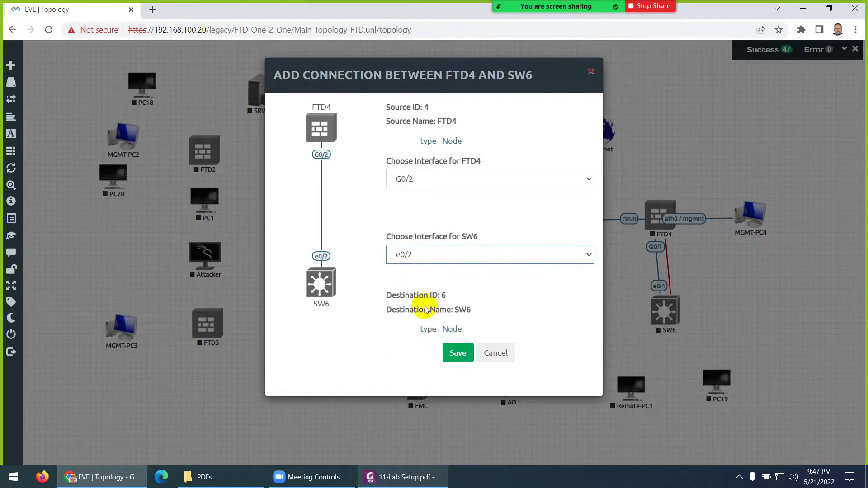
pyautogui.click(457, 354)
# - Following the lab setup PDF, connect SW6's e0/0 interface to Remote-PC1's e0 and its e0/3 interface to PC19's e0
pyautogui.click(405, 478)
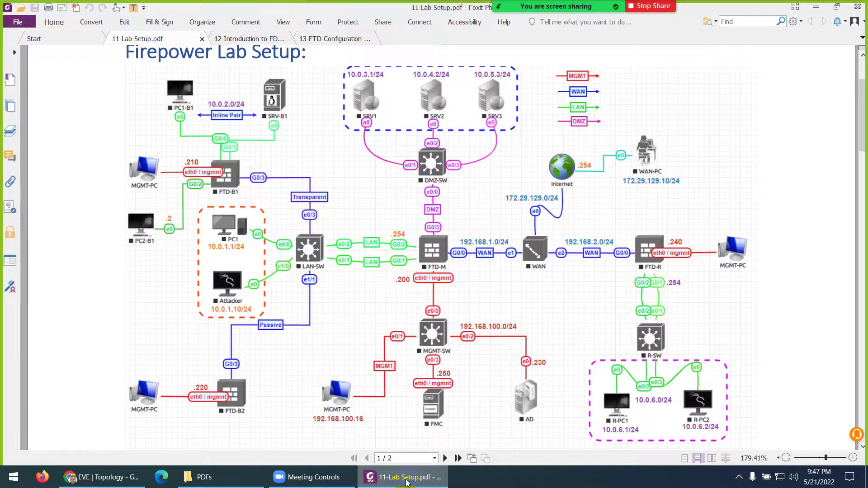
pyautogui.click(406, 480)
pyautogui.moveTo(674, 303); pyautogui.dragTo(715, 384)
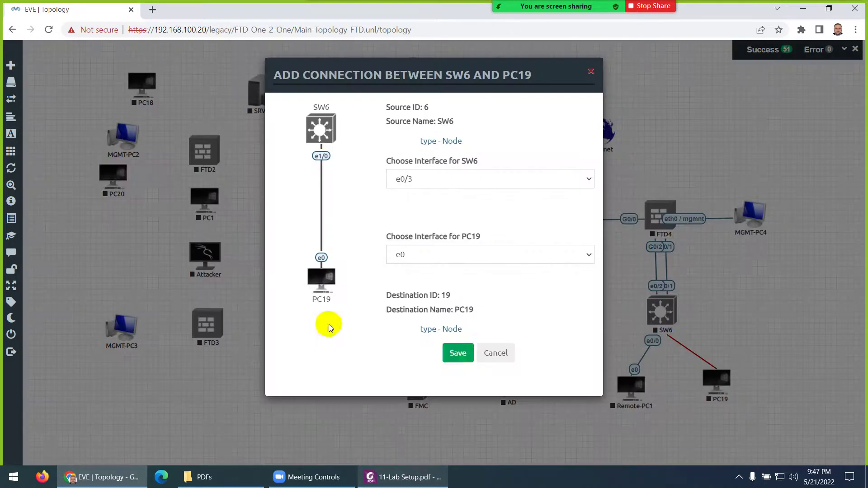
pyautogui.click(453, 353)
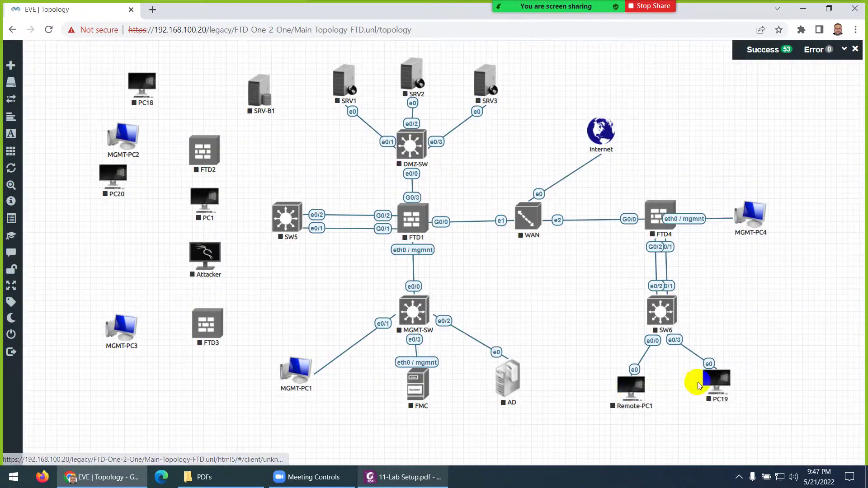
# - Rename the PC19 node to Remote-PC2 and save the node settings
pyautogui.rightClick(716, 381)
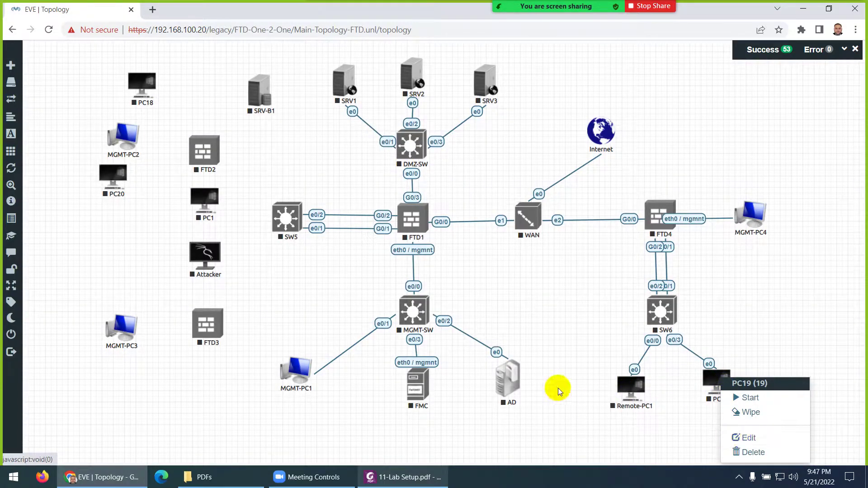
pyautogui.click(733, 435)
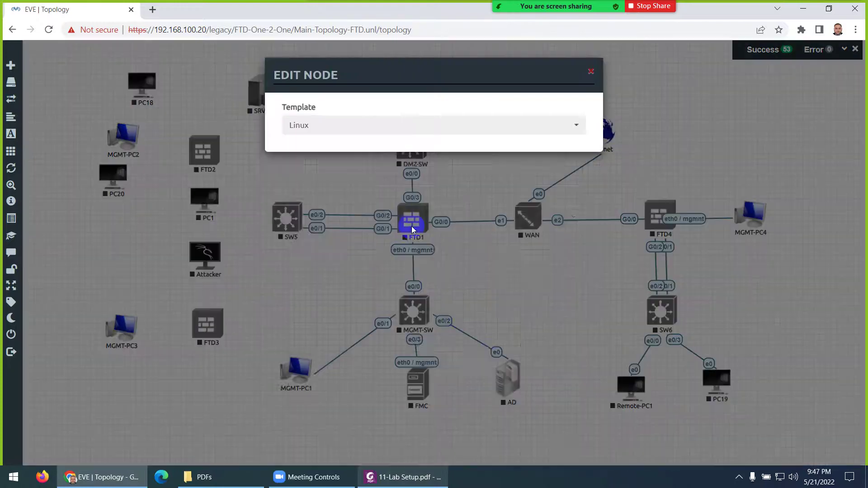
pyautogui.moveTo(314, 259); pyautogui.dragTo(278, 265)
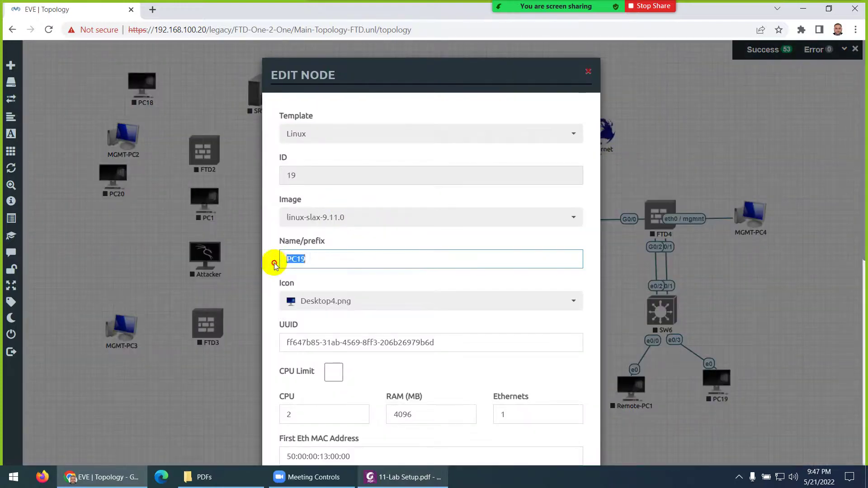
pyautogui.write('Remote-')
pyautogui.click(361, 327)
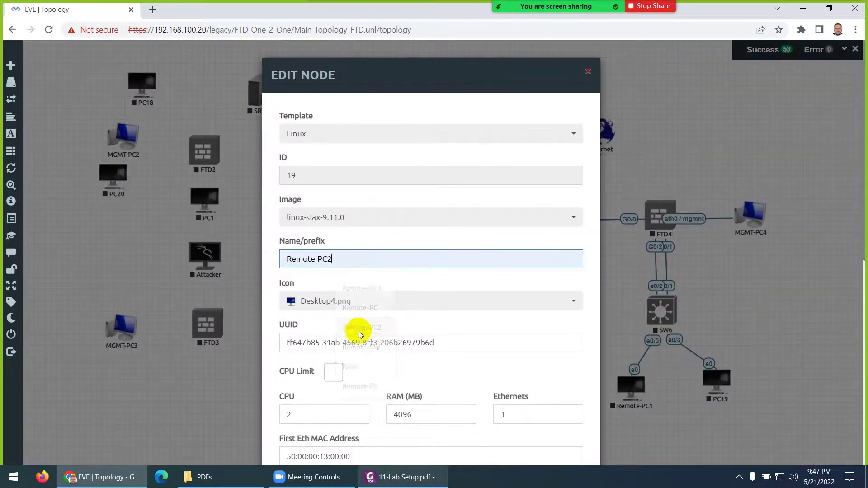
pyautogui.scroll(-2, 387, 427)
pyautogui.scroll(-7, 384, 425)
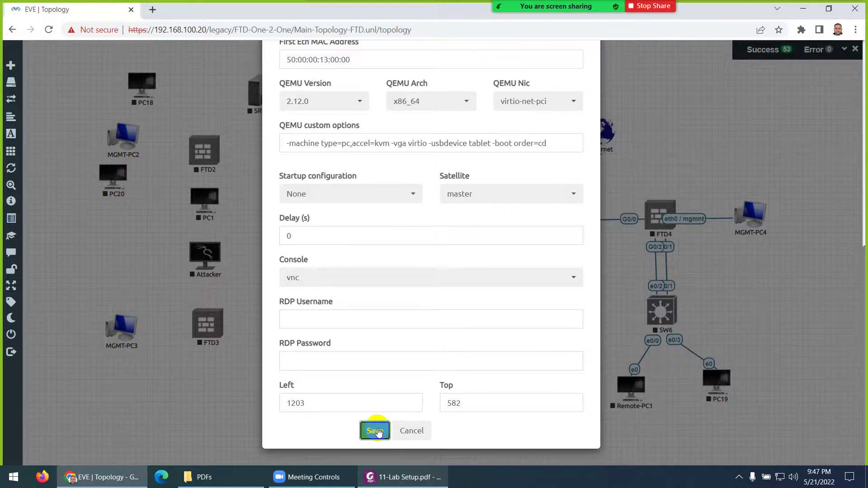
# - Check the passive link in the lab setup PDF and connect SW5's e1/1 interface to FTD3's G0/3
pyautogui.click(407, 478)
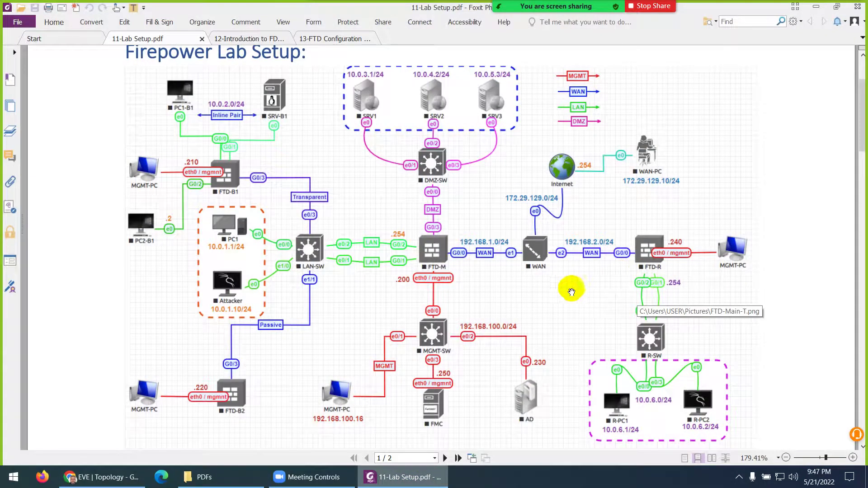
pyautogui.click(392, 477)
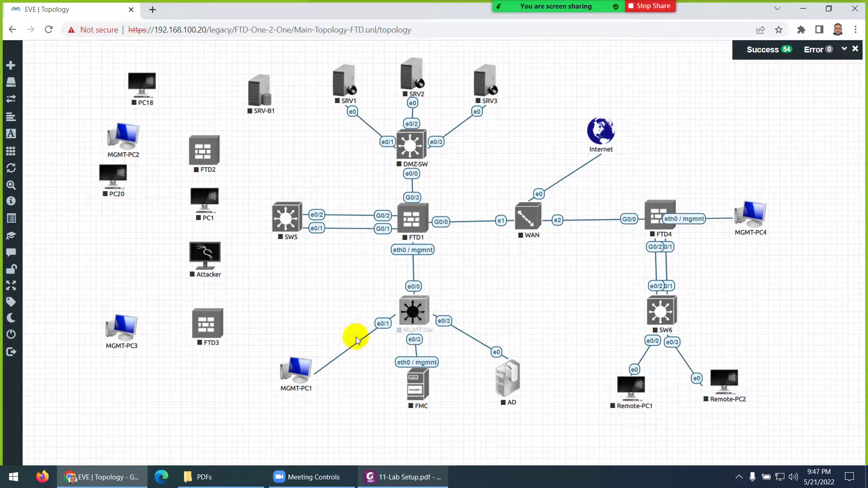
pyautogui.click(375, 483)
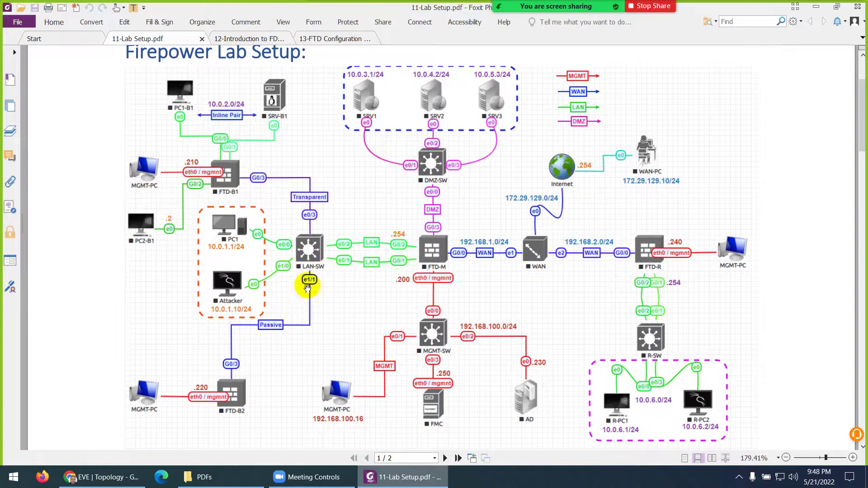
pyautogui.click(386, 475)
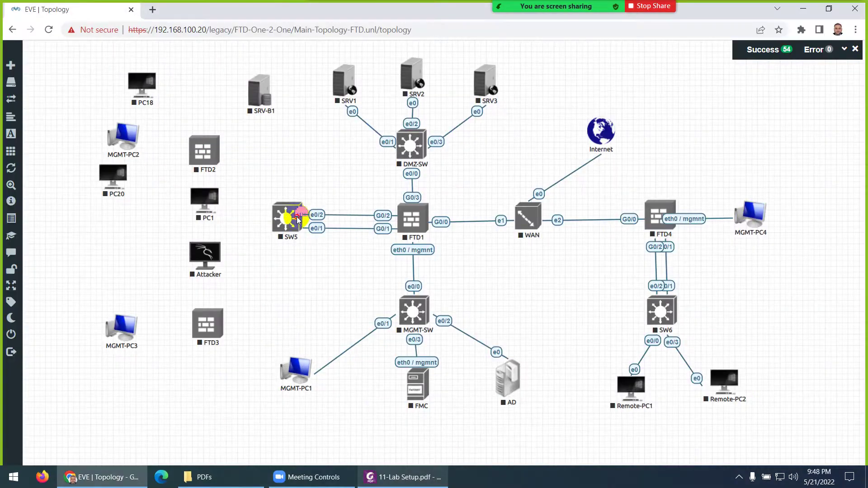
pyautogui.moveTo(298, 220); pyautogui.dragTo(208, 323)
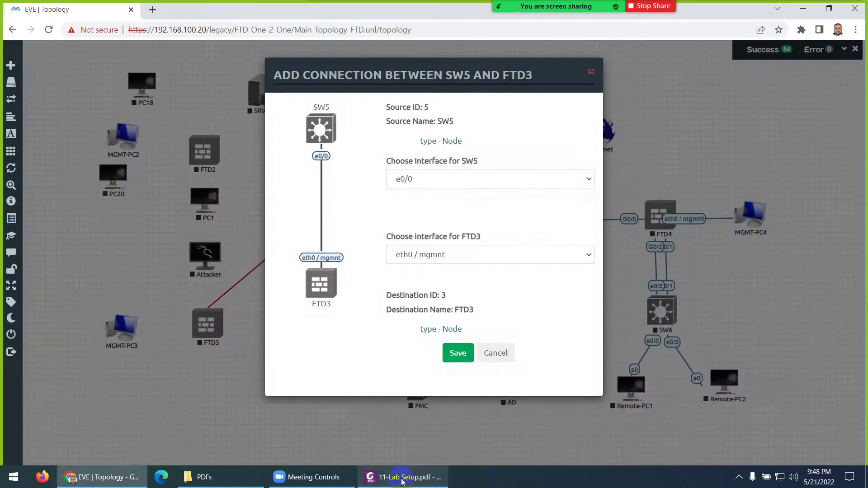
pyautogui.click(402, 480)
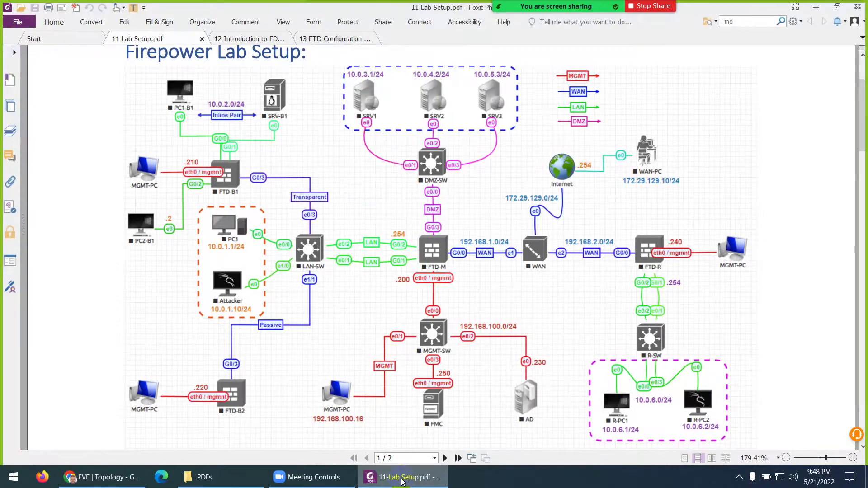
pyautogui.click(402, 481)
pyautogui.click(402, 177)
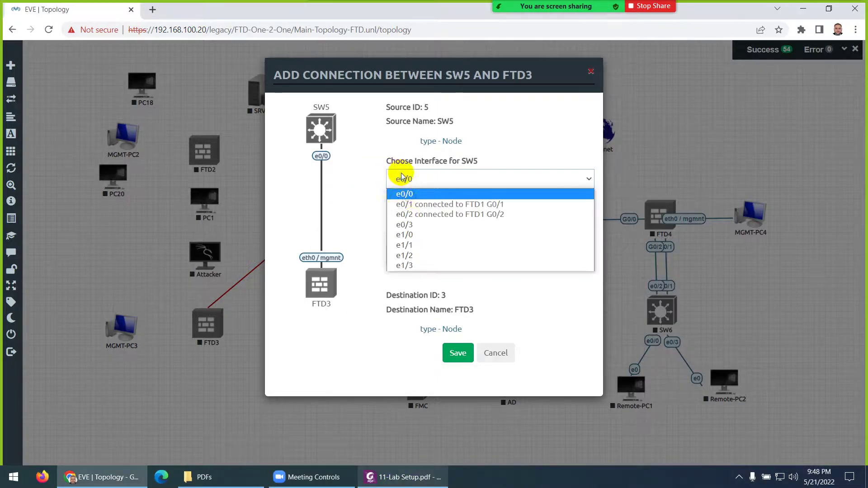
pyautogui.click(404, 245)
pyautogui.click(421, 254)
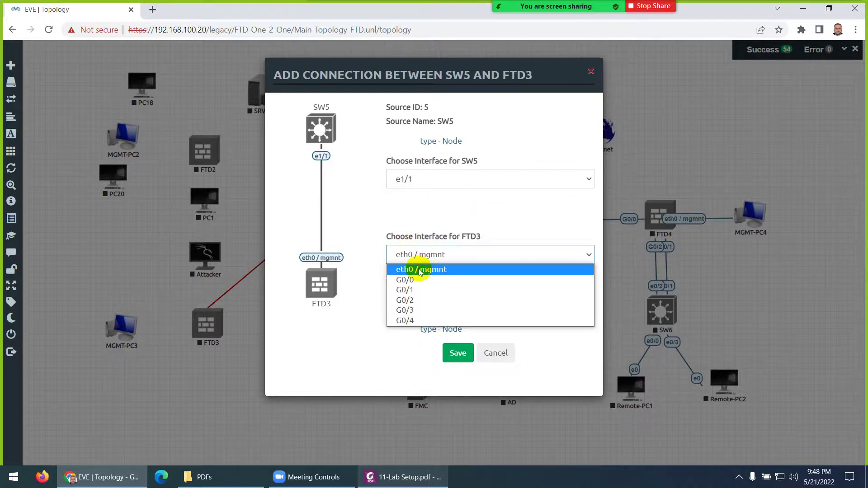
pyautogui.click(416, 310)
pyautogui.click(418, 479)
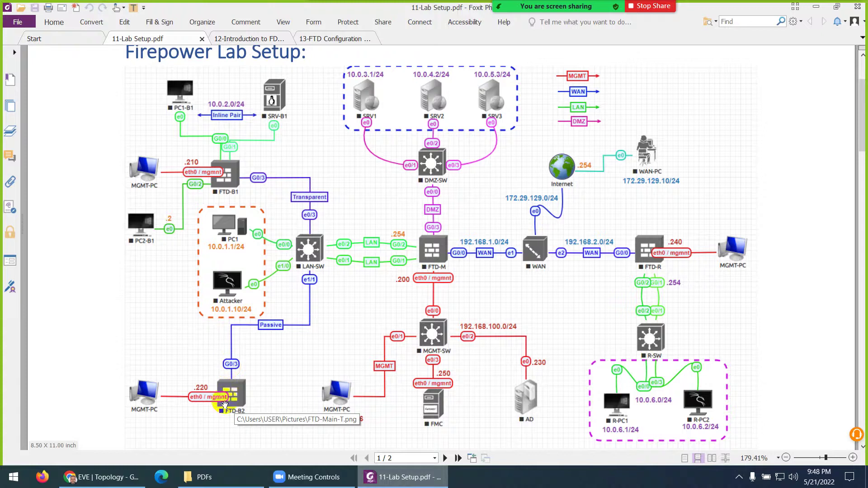
pyautogui.click(387, 479)
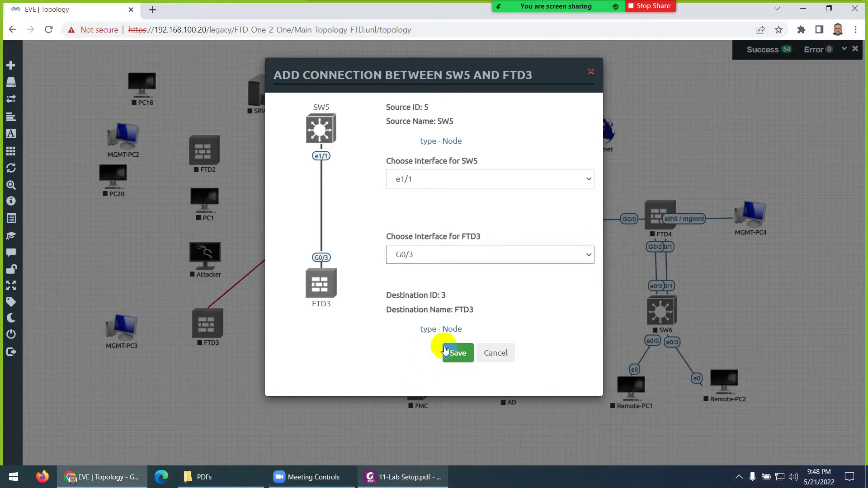
pyautogui.click(458, 353)
# - Check the transparent link in the lab setup PDF and connect SW5's e0/3 interface to FTD2's G0/3
pyautogui.click(413, 480)
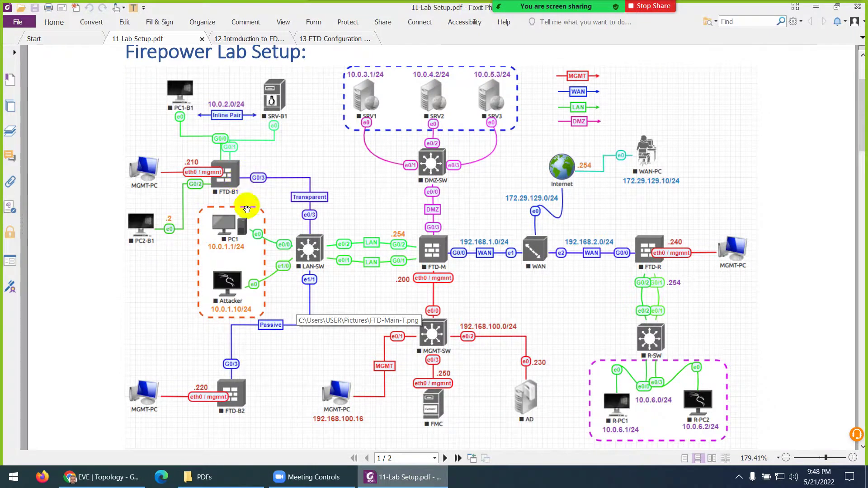
pyautogui.click(404, 482)
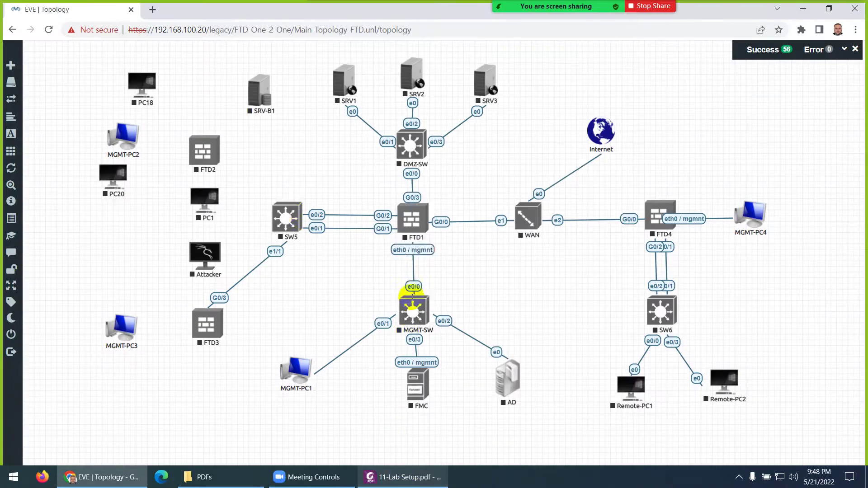
pyautogui.moveTo(298, 213); pyautogui.dragTo(203, 148)
pyautogui.click(416, 477)
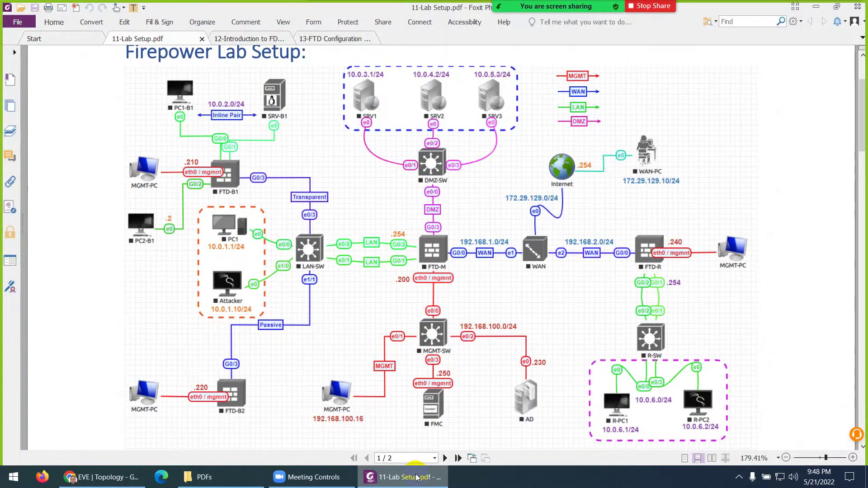
pyautogui.click(416, 477)
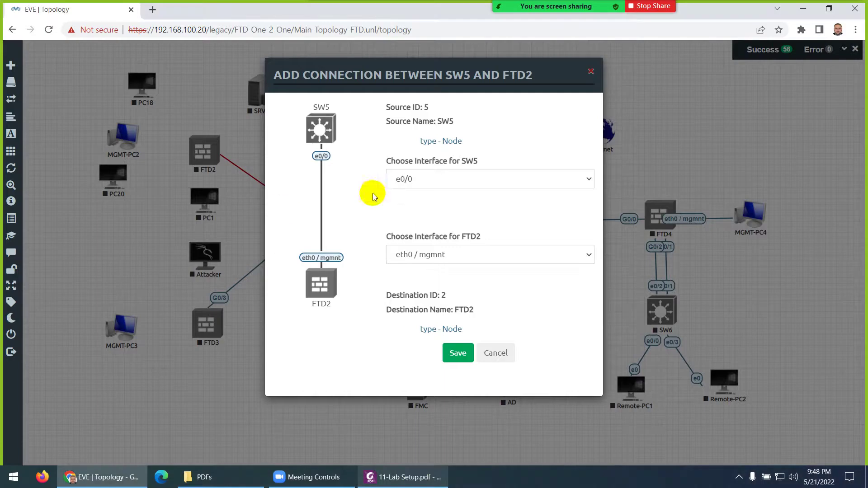
pyautogui.click(421, 179)
pyautogui.click(404, 224)
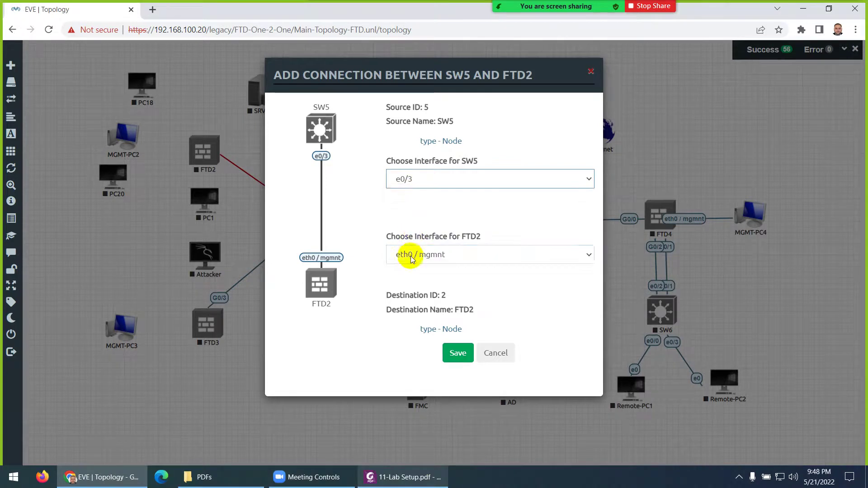
pyautogui.click(409, 255)
pyautogui.click(406, 310)
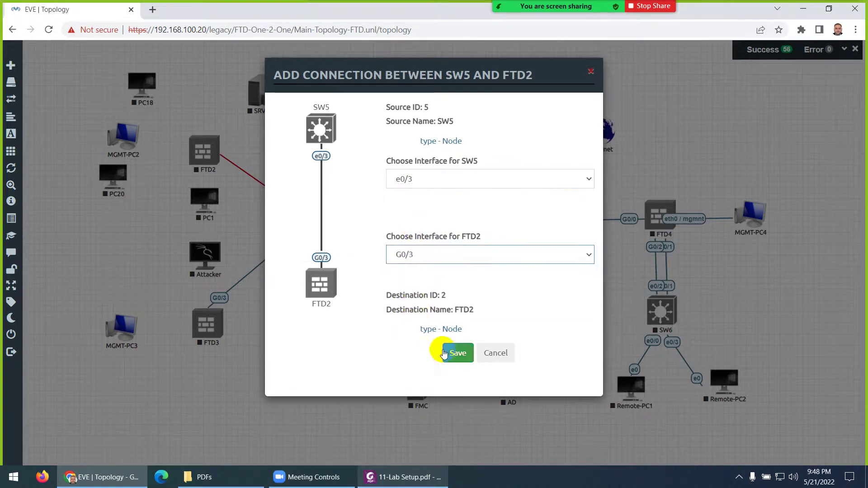
pyautogui.click(458, 353)
# - Following the lab setup PDF, connect SW5's e0/0 interface to PC1's e0 and its e1/0 interface to Attacker's e0
pyautogui.click(398, 477)
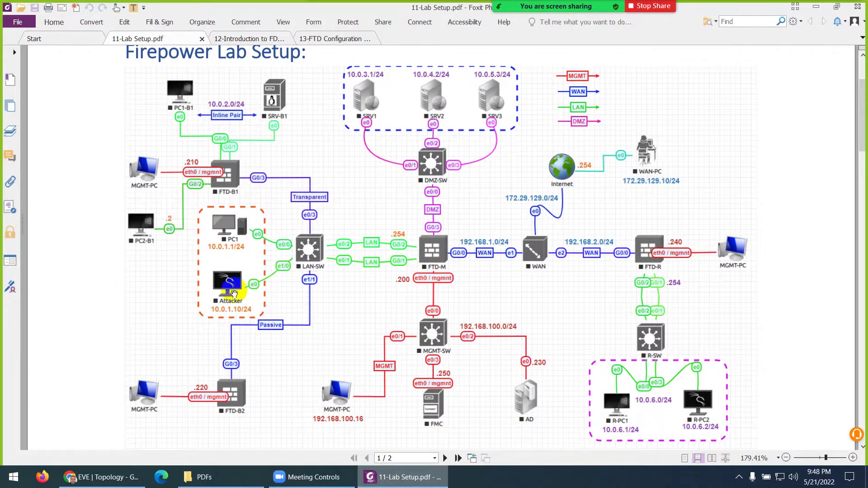
pyautogui.click(412, 479)
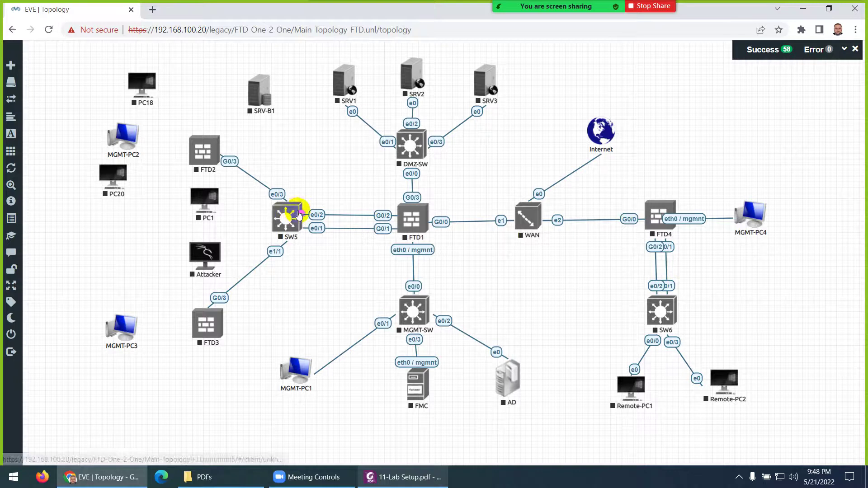
pyautogui.moveTo(298, 215); pyautogui.dragTo(203, 200)
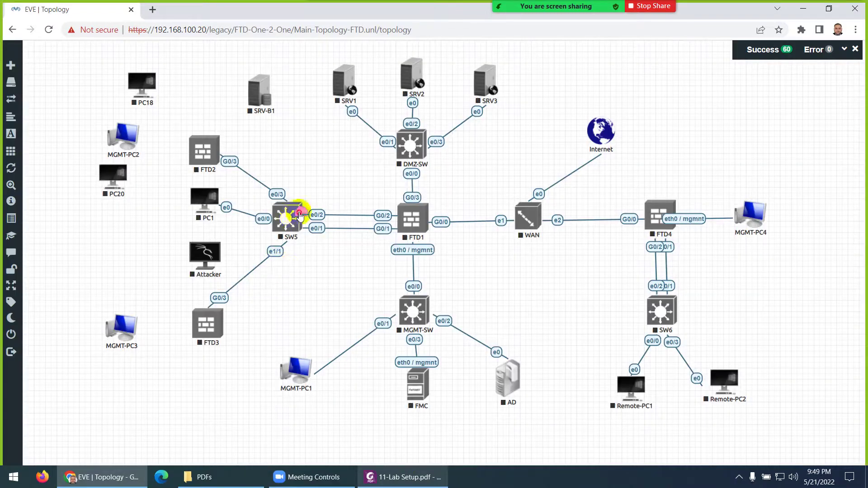
pyautogui.moveTo(300, 216); pyautogui.dragTo(213, 252)
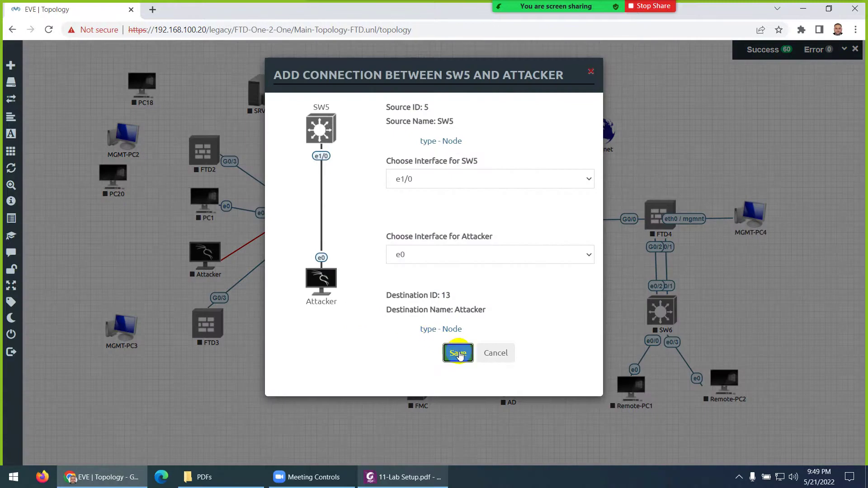
pyautogui.click(457, 352)
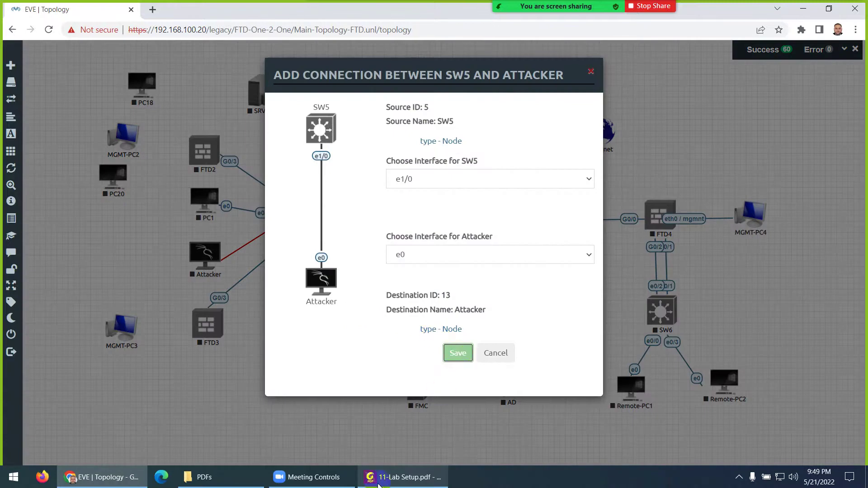
# - Following the lab setup PDF, connect FTD2's G0/2 interface to PC20's e0
pyautogui.click(378, 483)
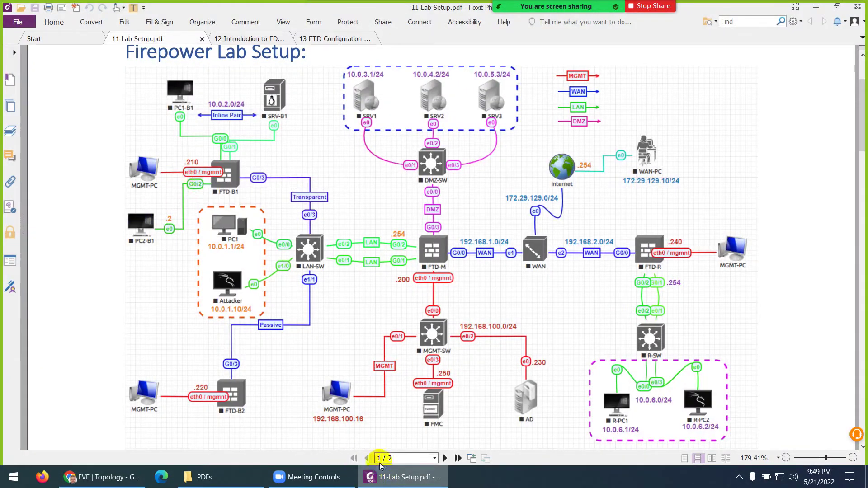
pyautogui.click(387, 481)
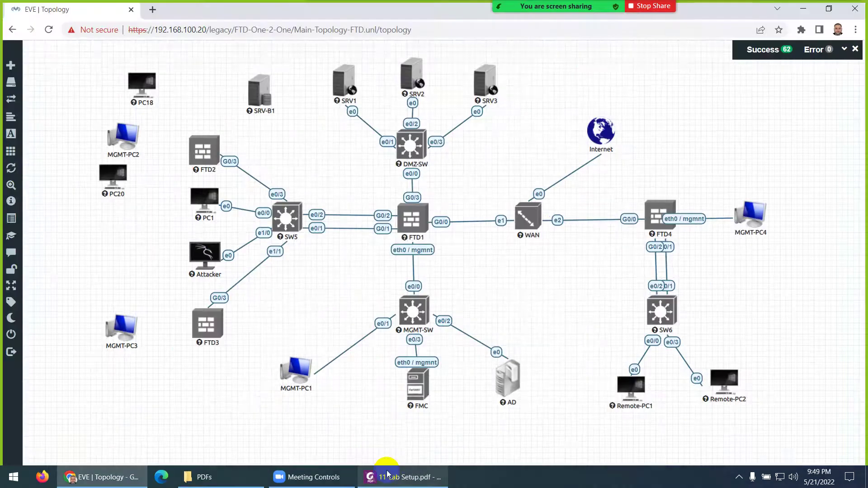
pyautogui.moveTo(217, 150); pyautogui.dragTo(113, 174)
pyautogui.click(406, 480)
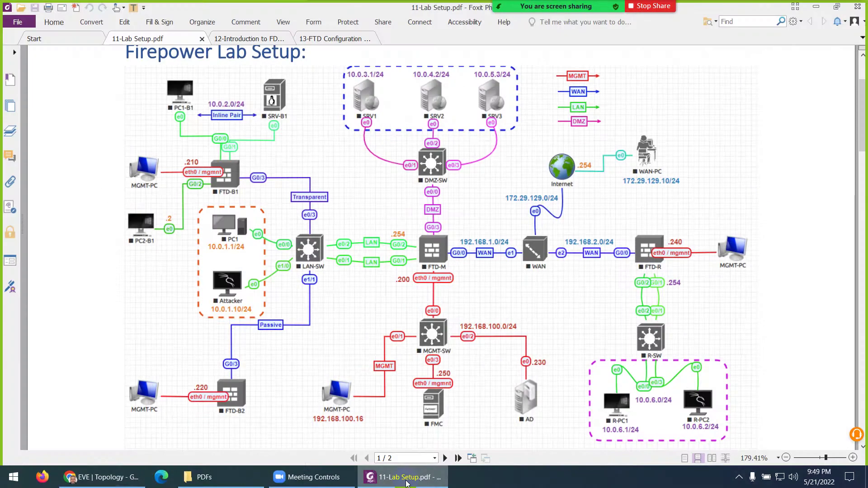
pyautogui.click(406, 480)
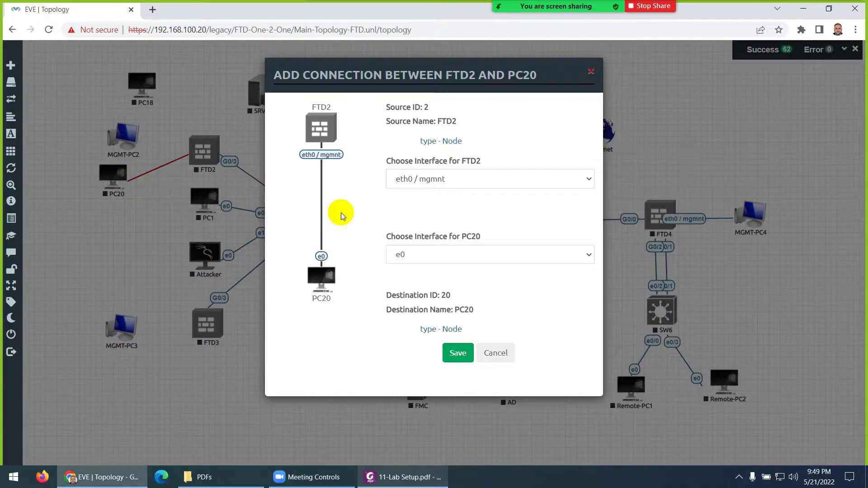
pyautogui.click(420, 179)
pyautogui.click(410, 225)
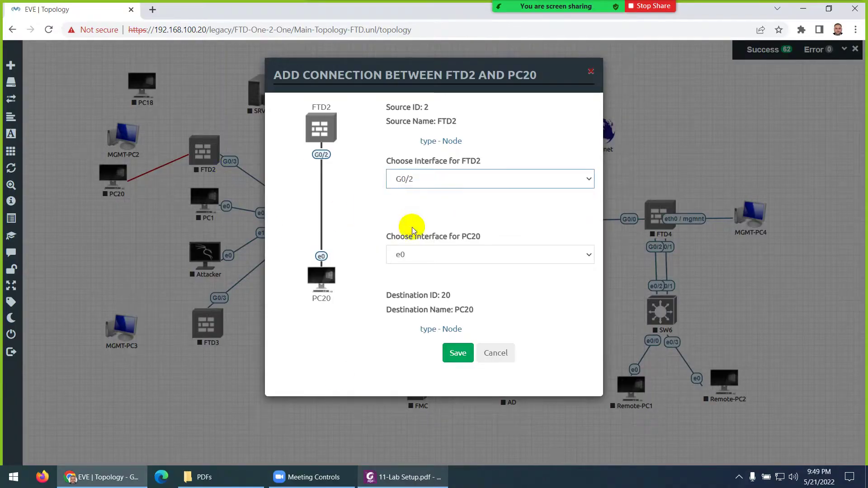
pyautogui.click(454, 355)
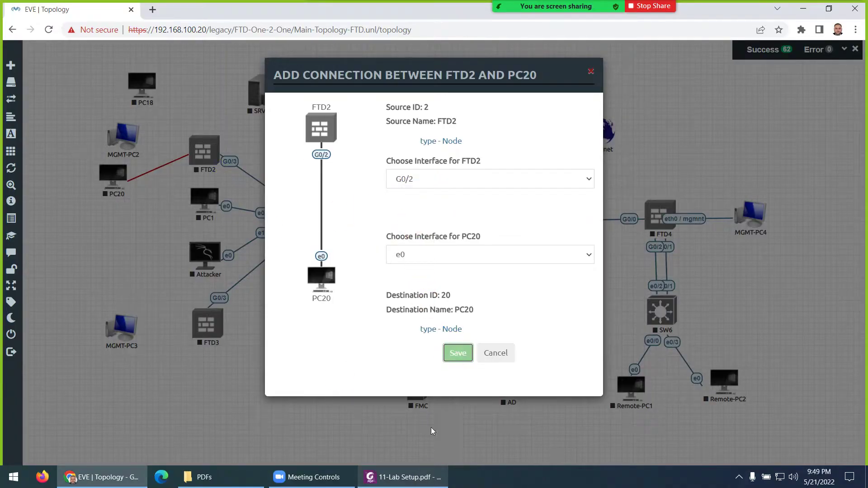
# - Move PC20 slightly down, rename it to PC2-B1 as in the lab setup PDF and save the node settings
pyautogui.click(420, 480)
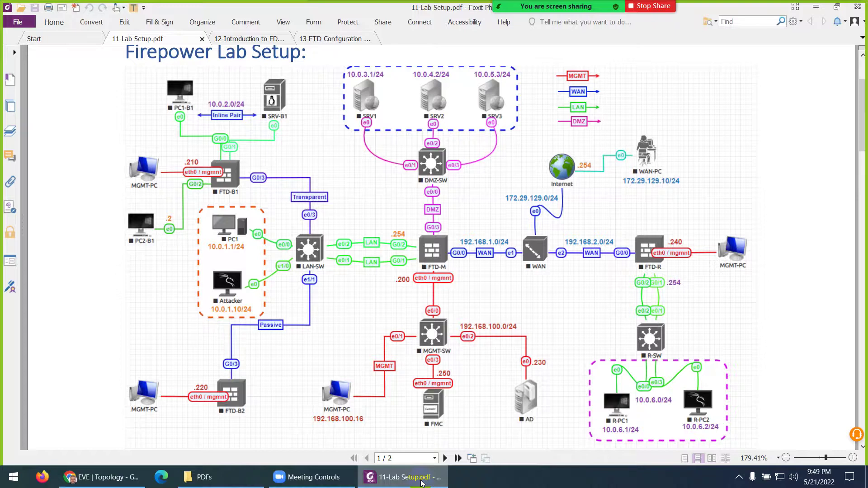
pyautogui.click(420, 482)
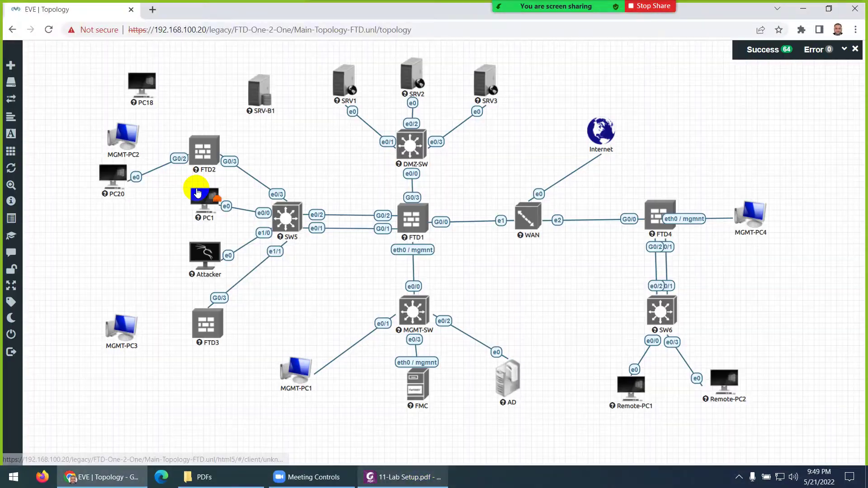
pyautogui.moveTo(108, 180); pyautogui.dragTo(113, 187)
pyautogui.rightClick(120, 185)
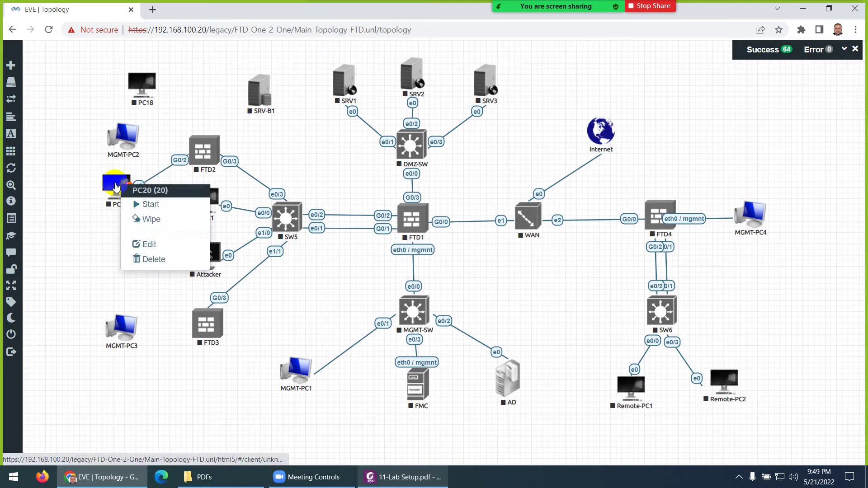
pyautogui.click(146, 246)
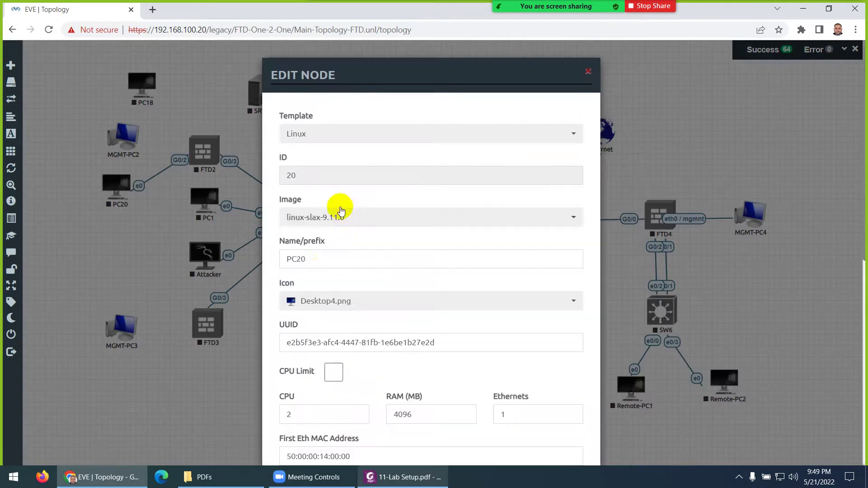
pyautogui.click(316, 262)
pyautogui.press('BackSpace')
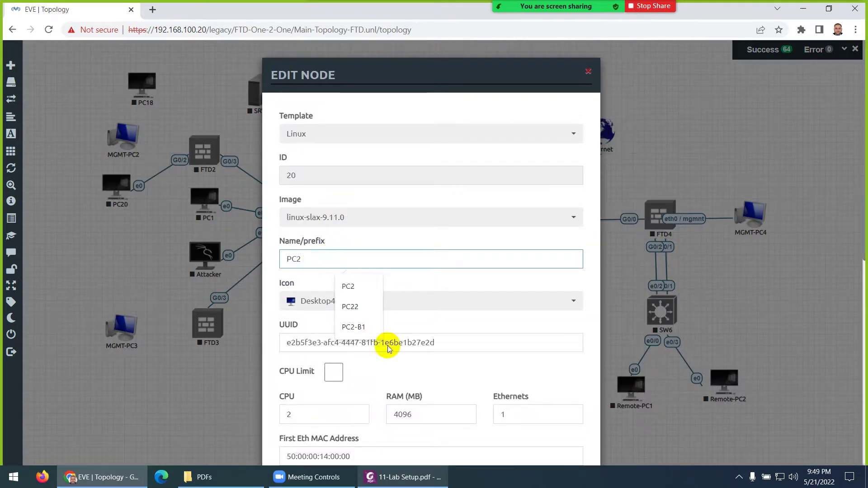
pyautogui.click(354, 327)
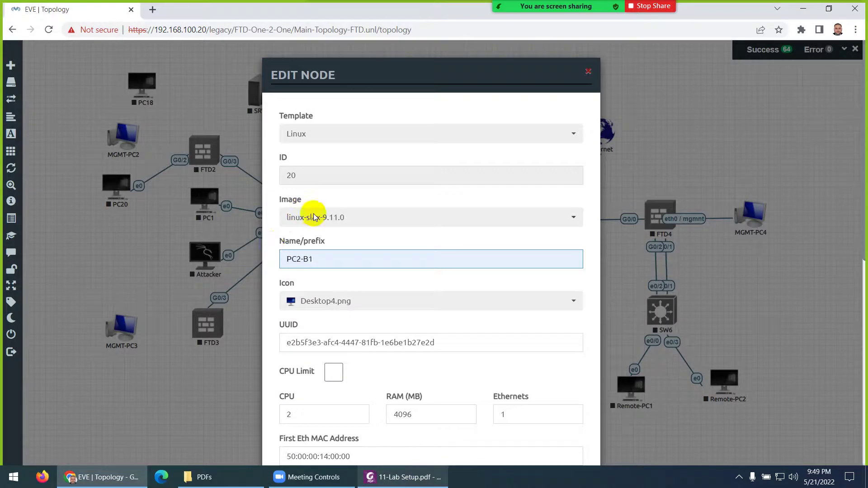
pyautogui.scroll(-9, 291, 217)
pyautogui.click(375, 432)
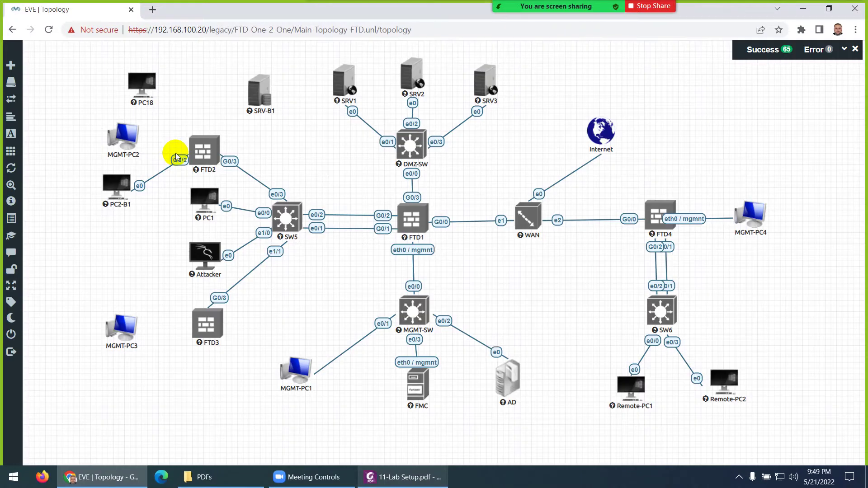
# - Connect FTD2's eth0 / mgmnt interface to MGMT-PC2 and shift MGMT-PC2 slightly for clearer spacing
pyautogui.moveTo(178, 147); pyautogui.dragTo(121, 138)
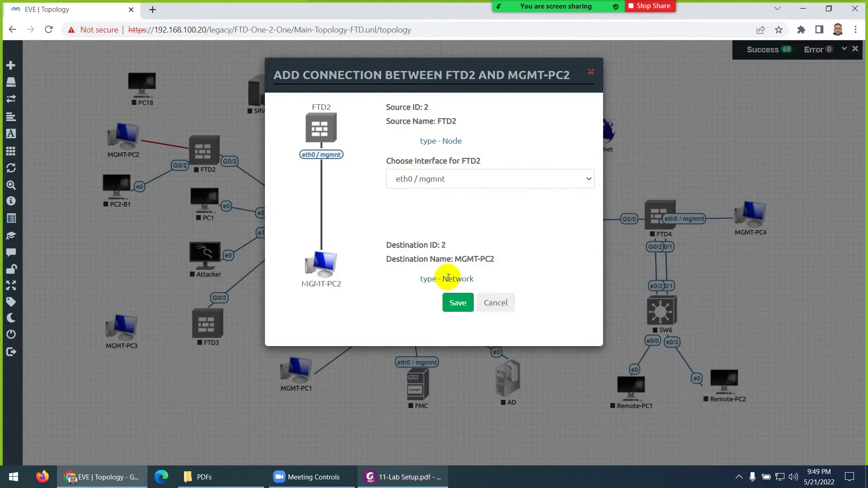
pyautogui.click(458, 302)
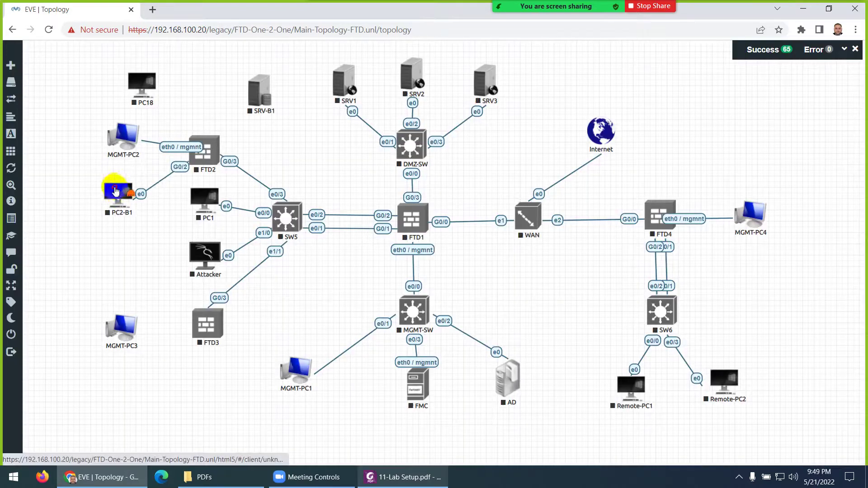
pyautogui.moveTo(116, 133); pyautogui.dragTo(114, 143)
# - Following the lab setup PDF, connect FTD2's G0/0 interface to PC18's e0
pyautogui.click(383, 477)
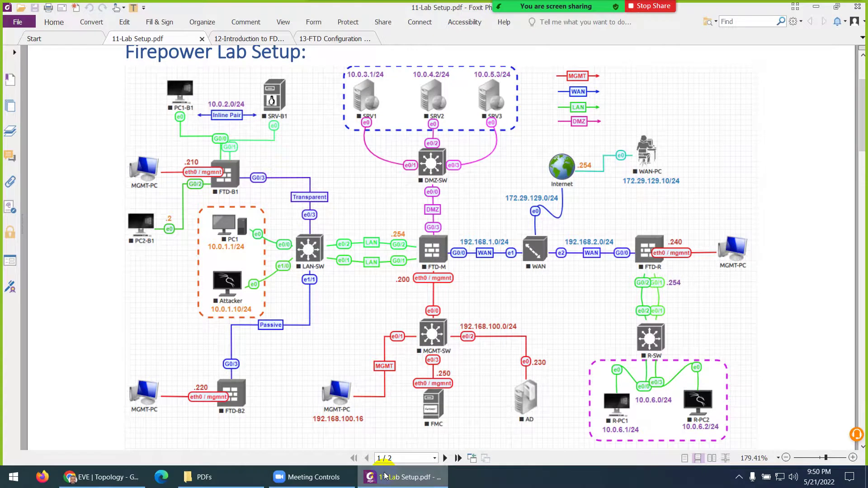
pyautogui.click(385, 476)
pyautogui.moveTo(217, 147); pyautogui.dragTo(147, 86)
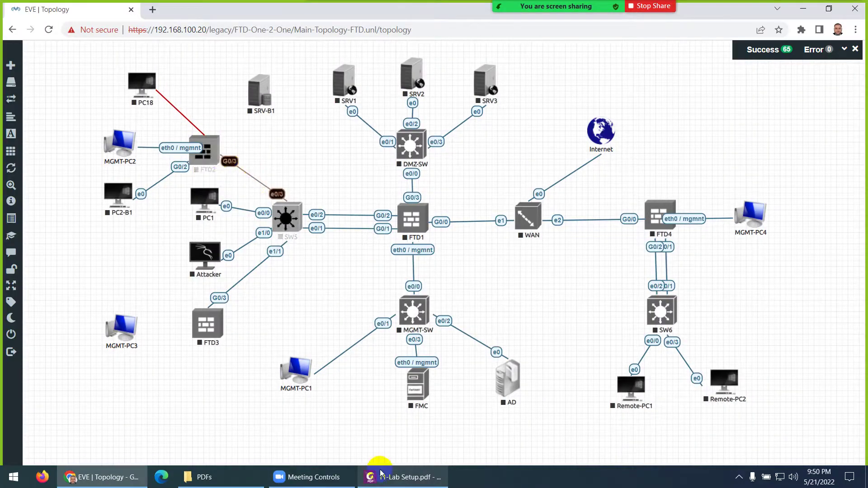
pyautogui.click(394, 479)
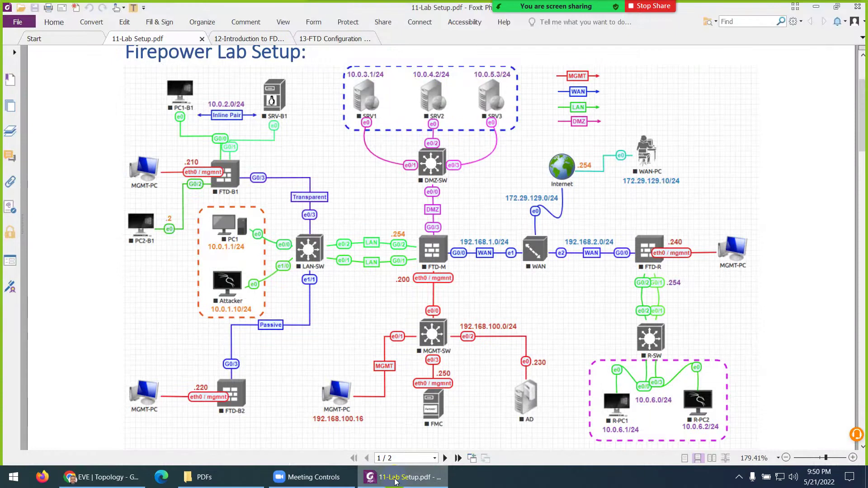
pyautogui.click(395, 481)
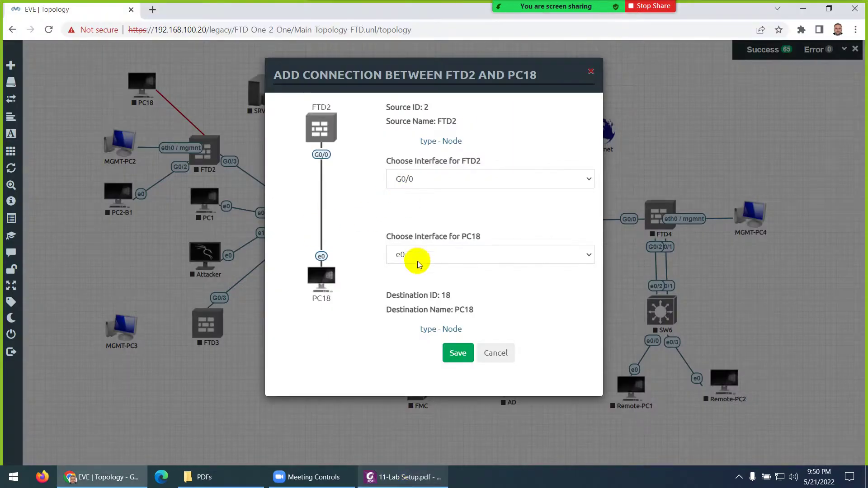
pyautogui.click(459, 353)
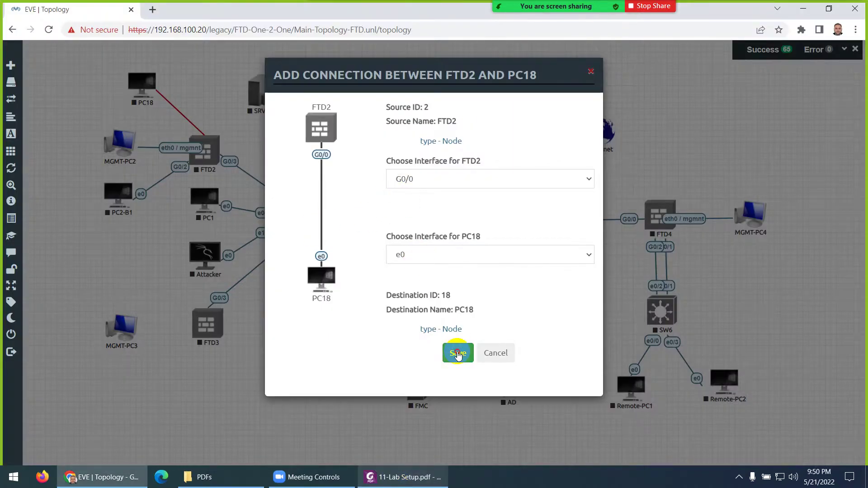
# - Check the inline pair in the lab setup PDF and connect FTD2's G0/1 interface to SRV-B1's e0
pyautogui.click(410, 480)
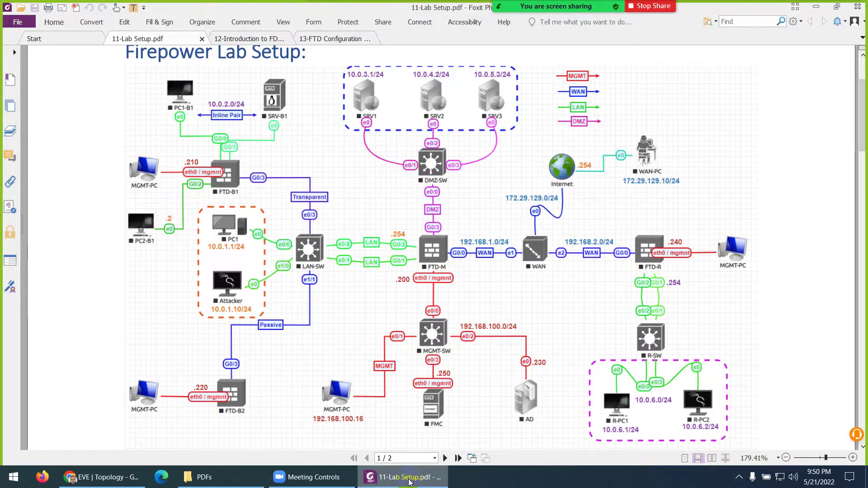
pyautogui.click(409, 480)
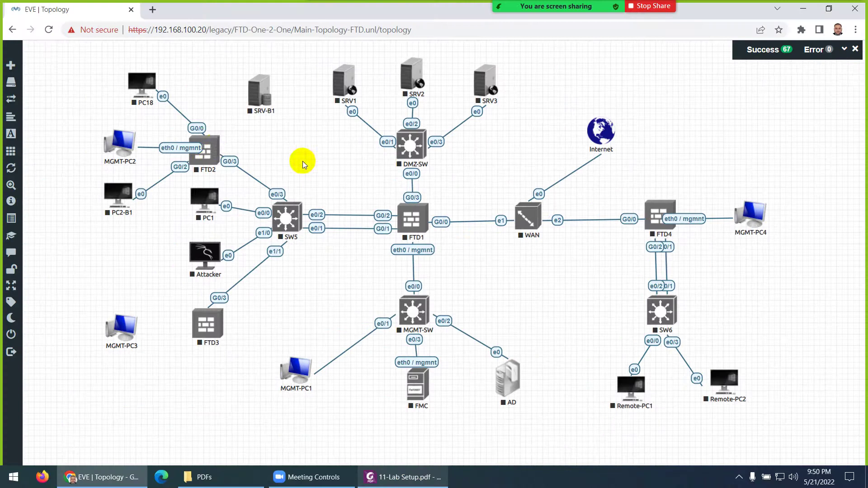
pyautogui.moveTo(221, 146); pyautogui.dragTo(258, 90)
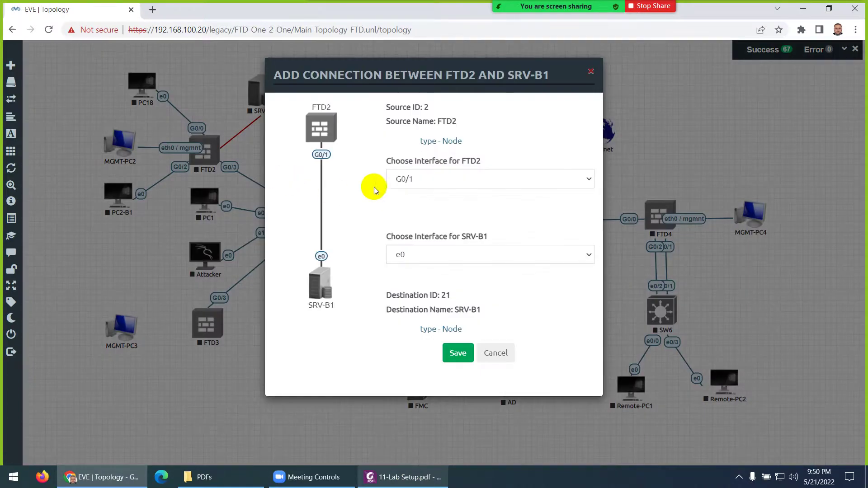
pyautogui.click(458, 354)
# - Compare the layout with the lab setup PDF and move SRV-B1 and PC18 slightly higher above FTD2
pyautogui.click(420, 483)
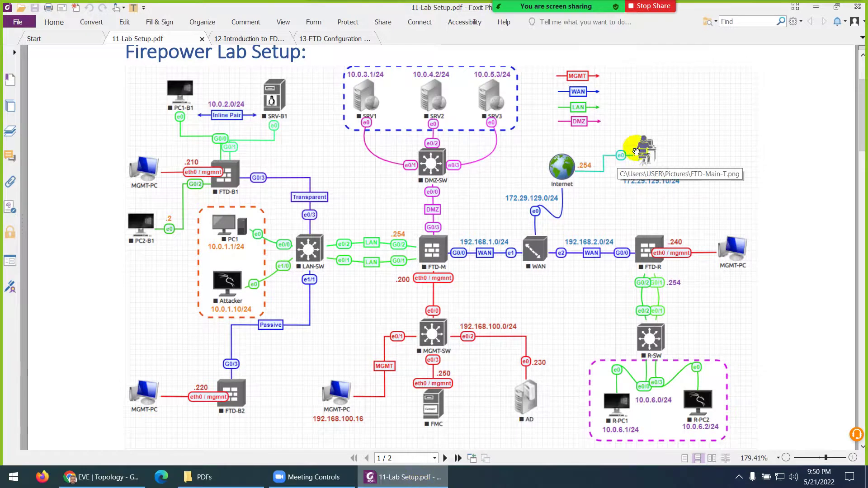
pyautogui.click(399, 479)
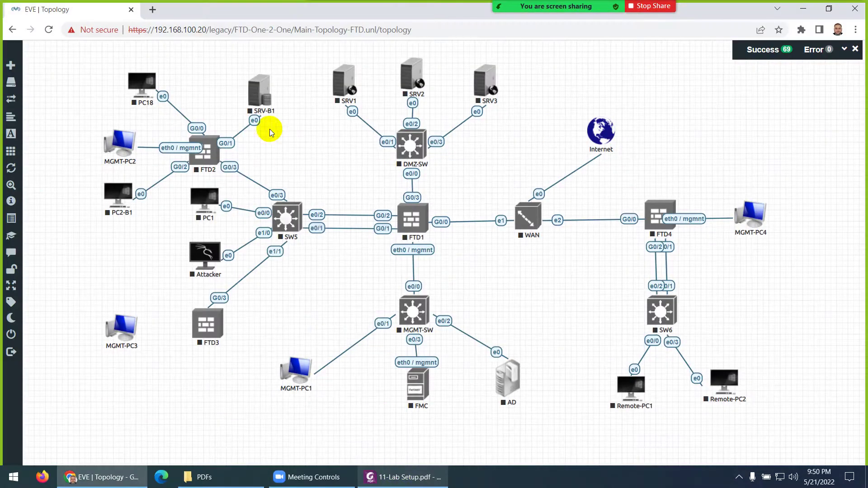
pyautogui.moveTo(246, 89); pyautogui.dragTo(236, 75)
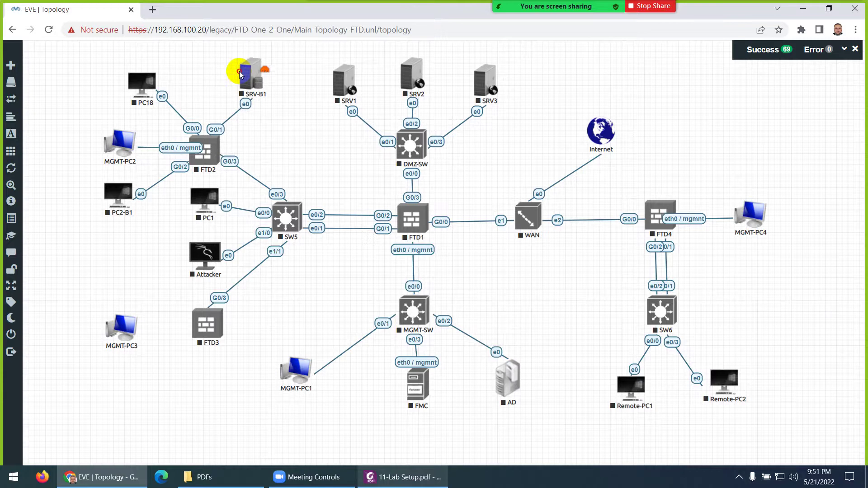
pyautogui.moveTo(153, 78); pyautogui.dragTo(161, 67)
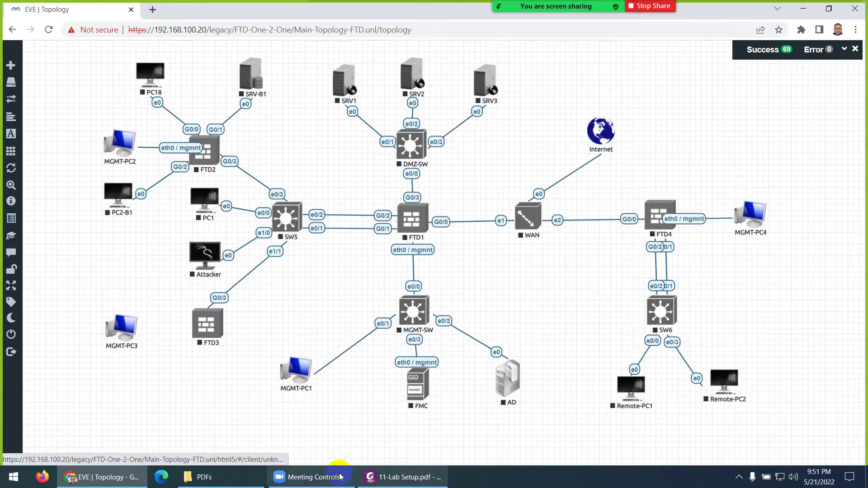
# - Rename PC18 to PC1-B1 as in the lab setup PDF and save the node settings
pyautogui.click(382, 482)
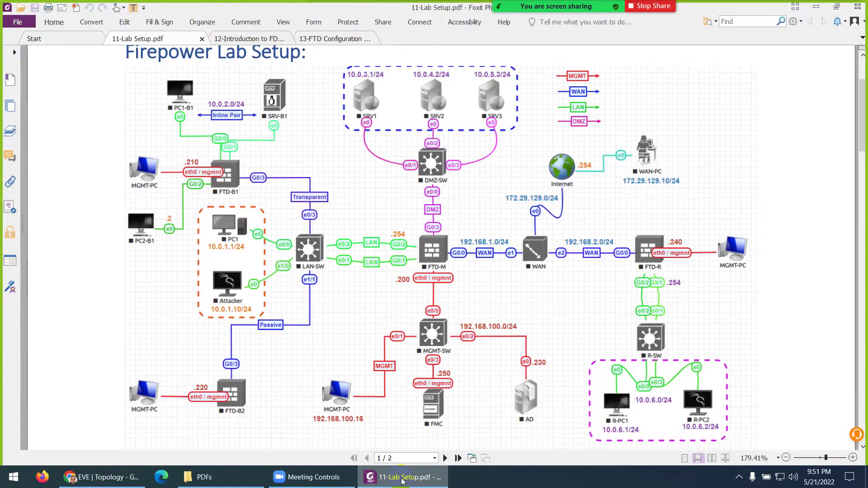
pyautogui.click(402, 482)
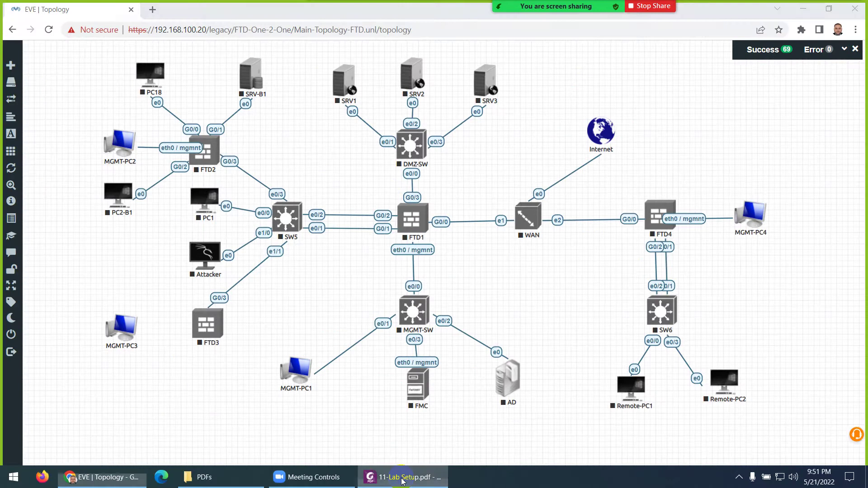
pyautogui.click(401, 481)
pyautogui.click(402, 481)
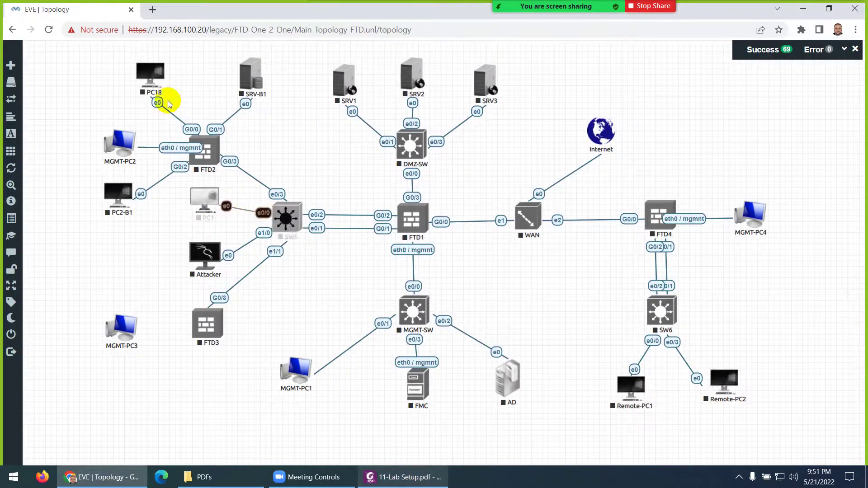
pyautogui.rightClick(157, 71)
pyautogui.click(185, 129)
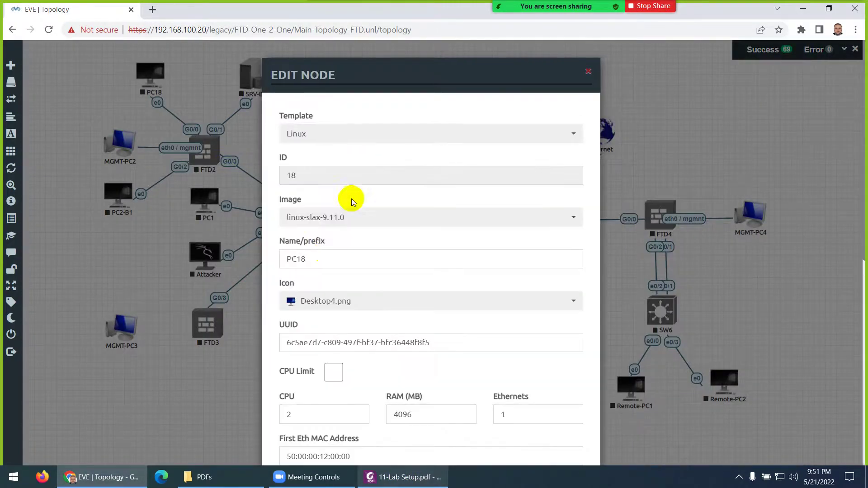
pyautogui.click(325, 256)
pyautogui.press('BackSpace')
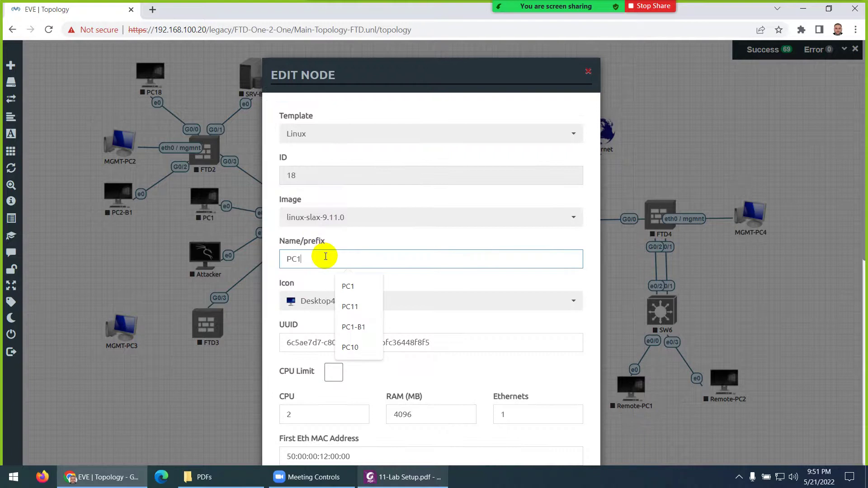
pyautogui.click(361, 326)
pyautogui.scroll(-9, 372, 328)
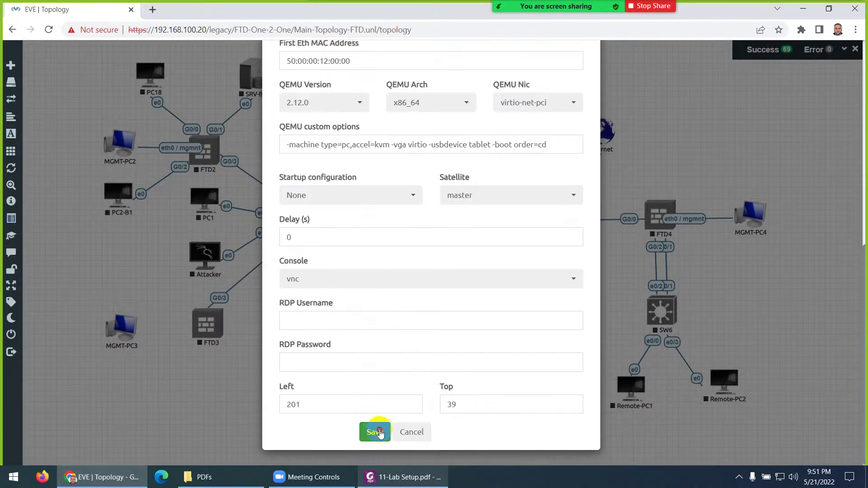
# - Following the lab setup PDF, connect MGMT-PC3 to FTD3's eth0 / mgmnt interface and shift MGMT-PC3 slightly away from FTD3
pyautogui.click(388, 477)
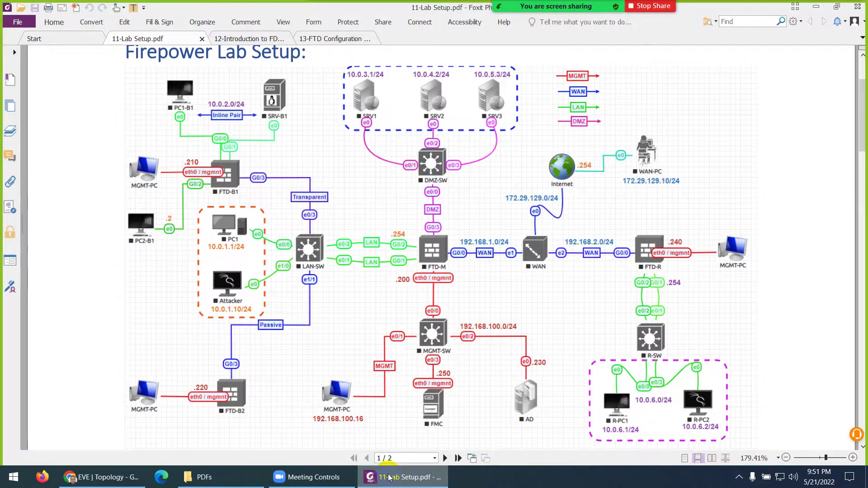
pyautogui.click(389, 477)
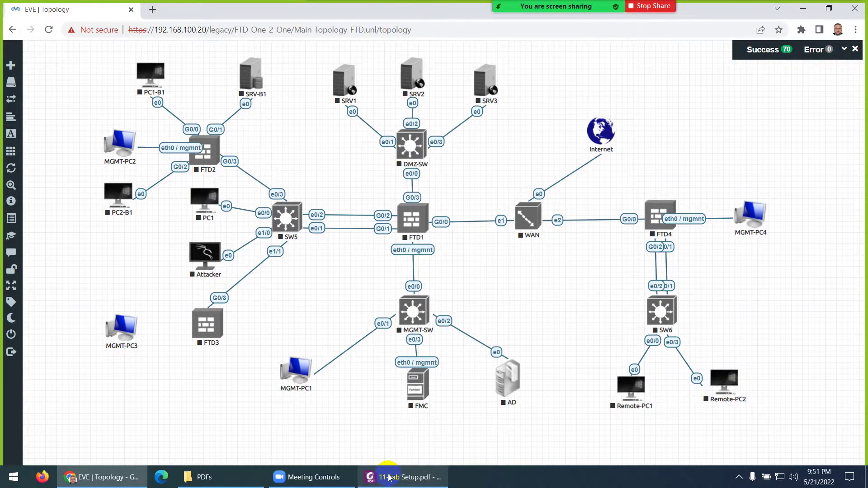
pyautogui.click(389, 477)
pyautogui.click(389, 477)
pyautogui.moveTo(124, 327); pyautogui.dragTo(206, 322)
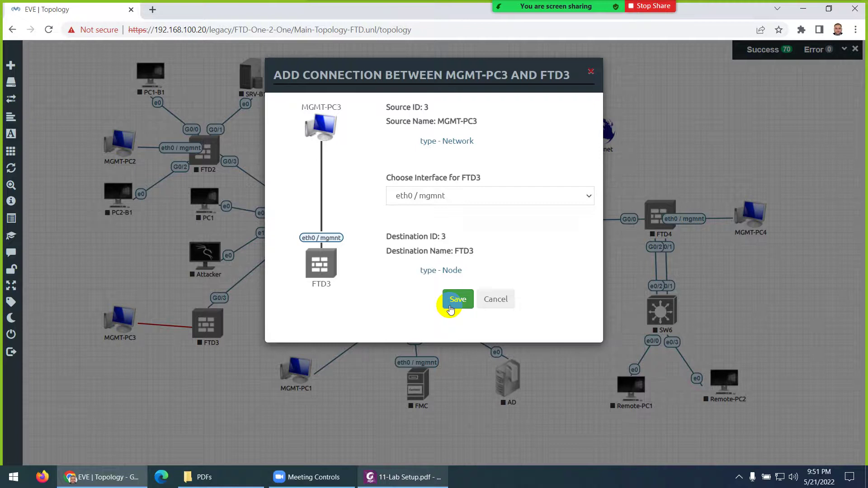
pyautogui.click(448, 299)
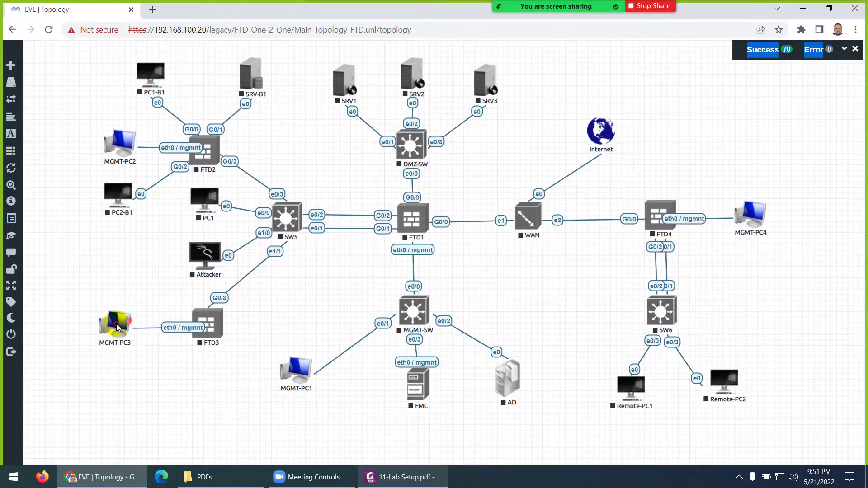
# - Check the lab setup PDF, dismiss the notification box and start adding a Linux node with the linux-kali-2020 image
pyautogui.click(424, 481)
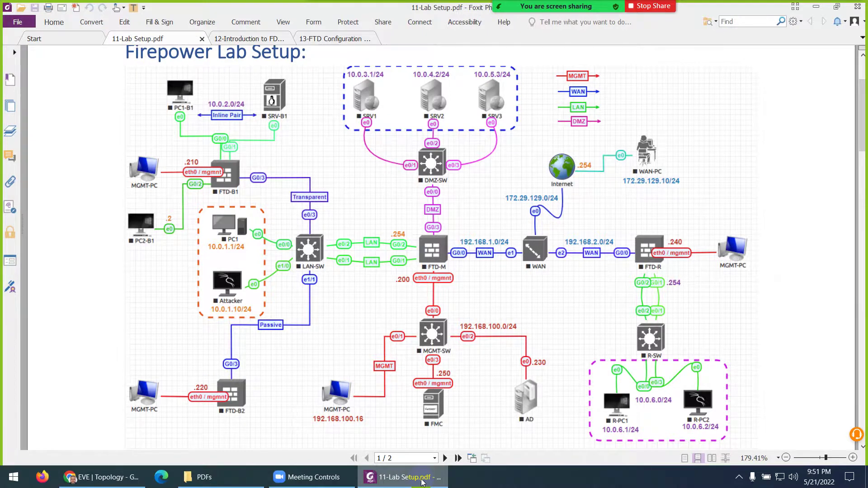
pyautogui.click(422, 482)
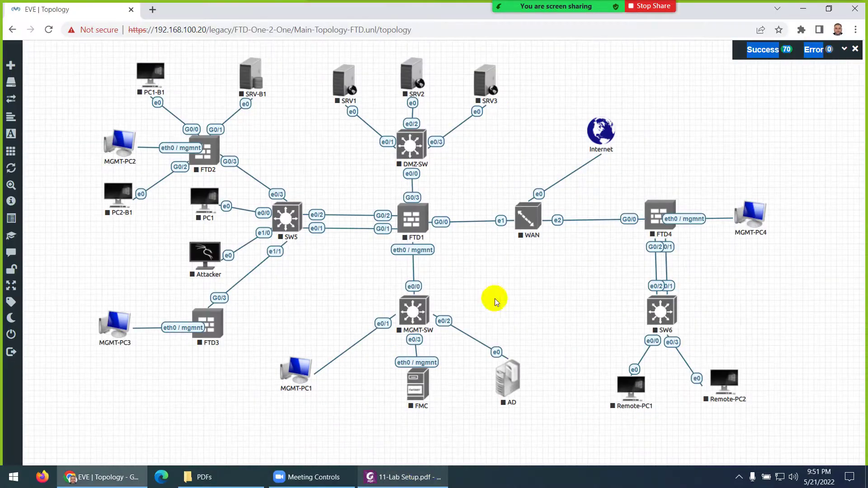
pyautogui.click(856, 50)
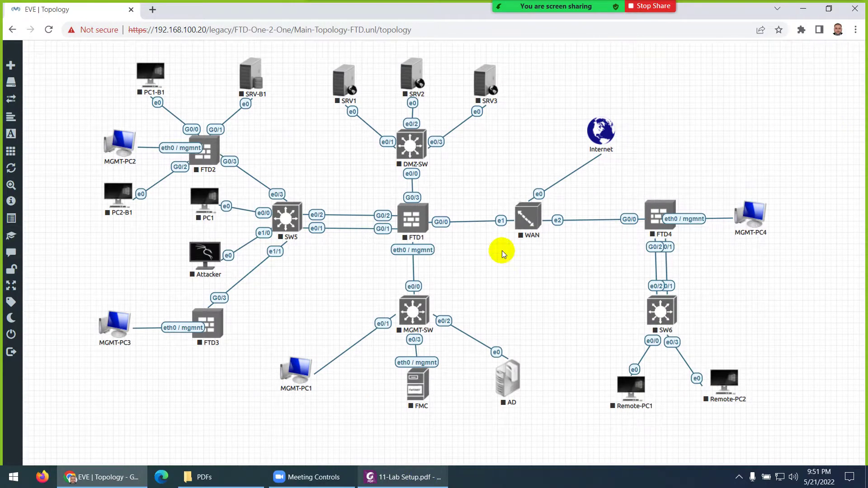
pyautogui.rightClick(503, 250)
pyautogui.click(517, 274)
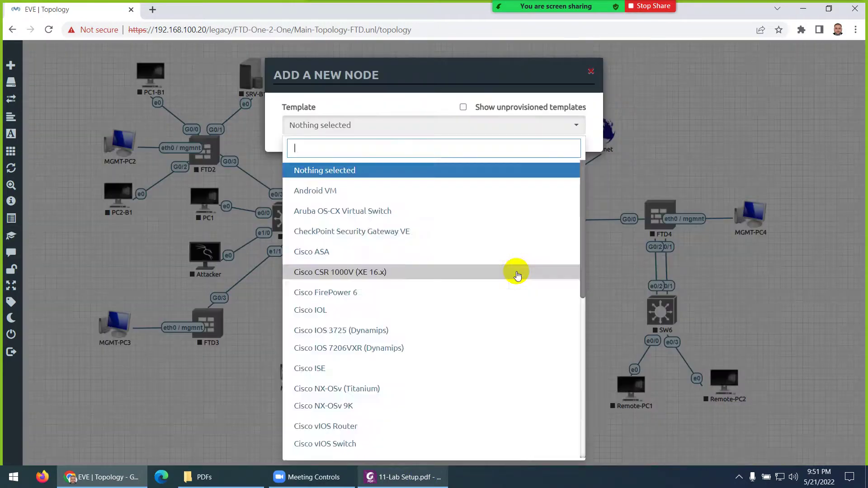
pyautogui.write('li')
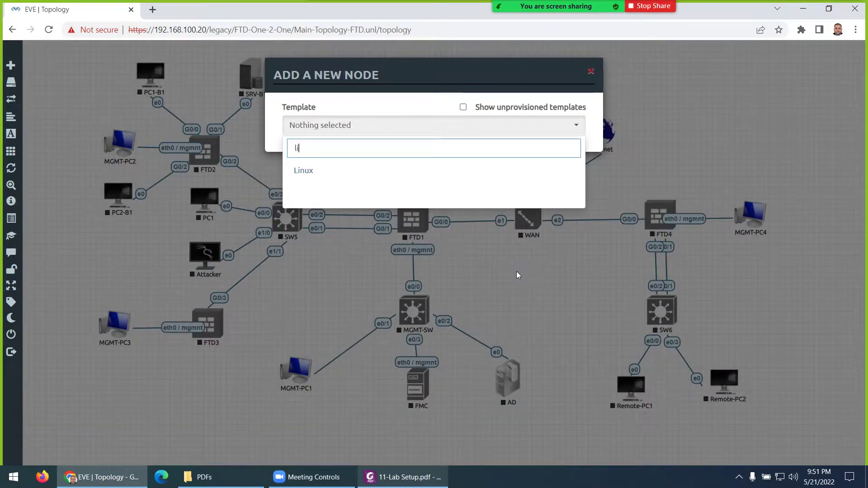
pyautogui.click(328, 172)
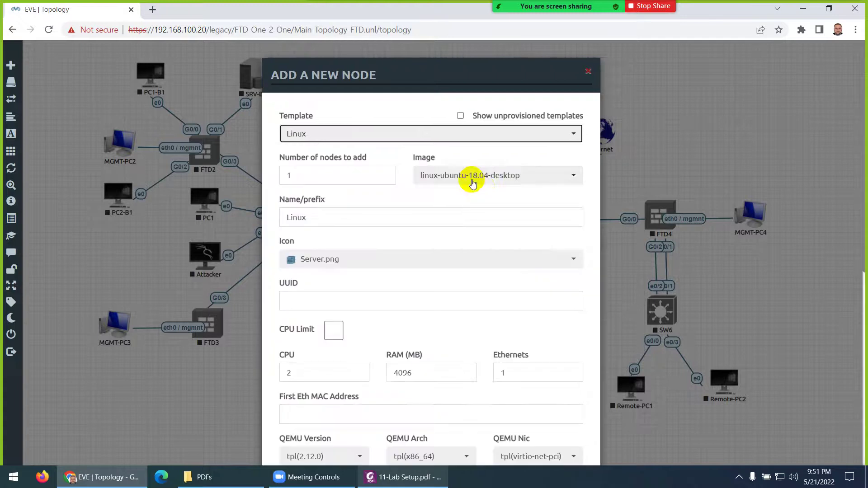
pyautogui.click(480, 179)
pyautogui.scroll(2, 496, 216)
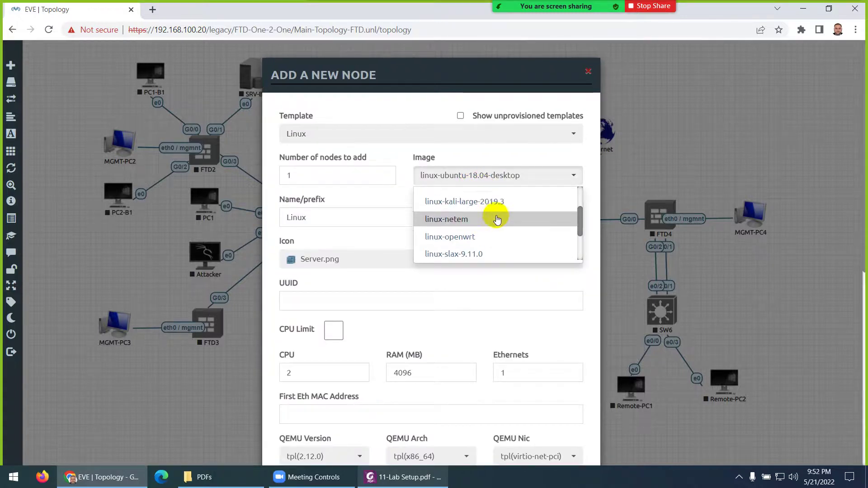
pyautogui.scroll(1, 496, 219)
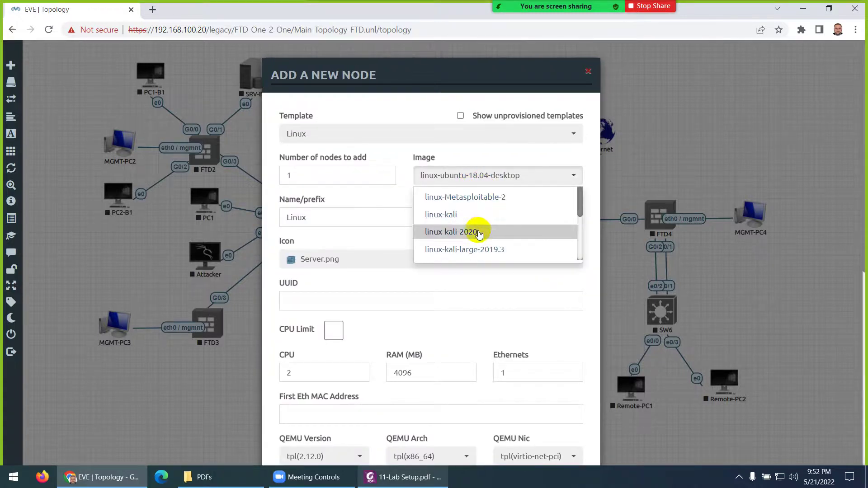
pyautogui.click(479, 231)
# - Name the new linux-kali-2020 node WAN-PC, give it the Kali.png icon and save it to the topology
pyautogui.click(302, 218)
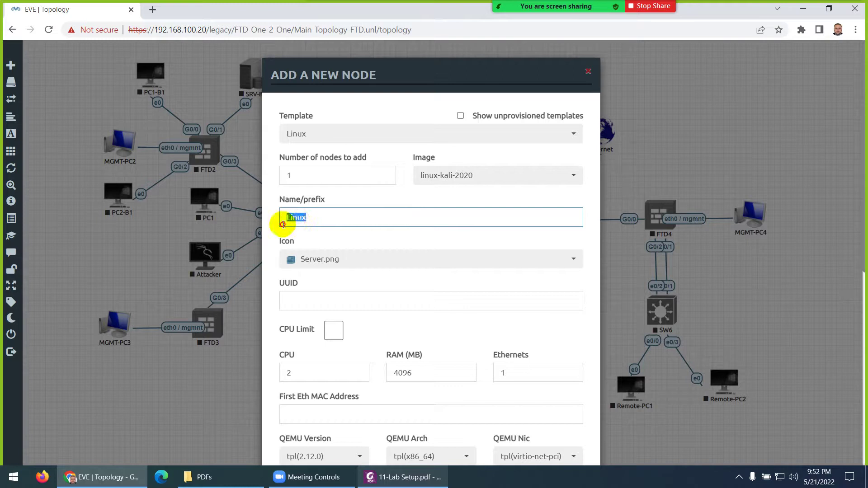
pyautogui.write('WAN-PC')
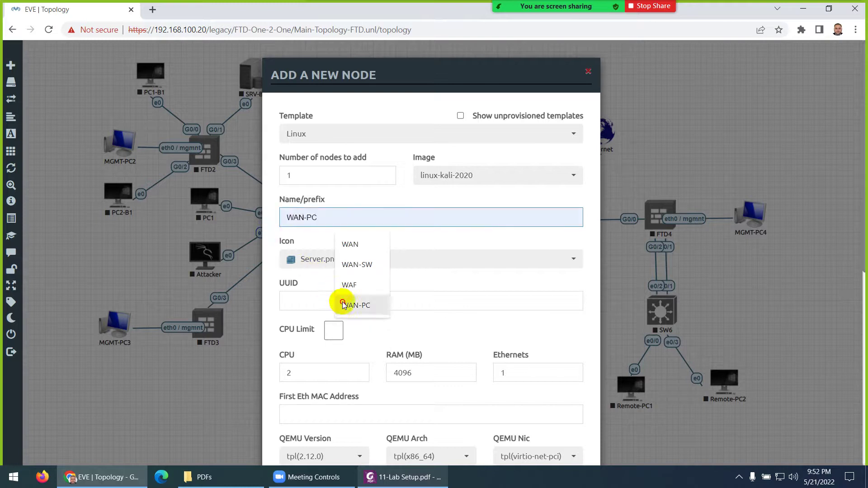
pyautogui.click(347, 303)
pyautogui.click(325, 265)
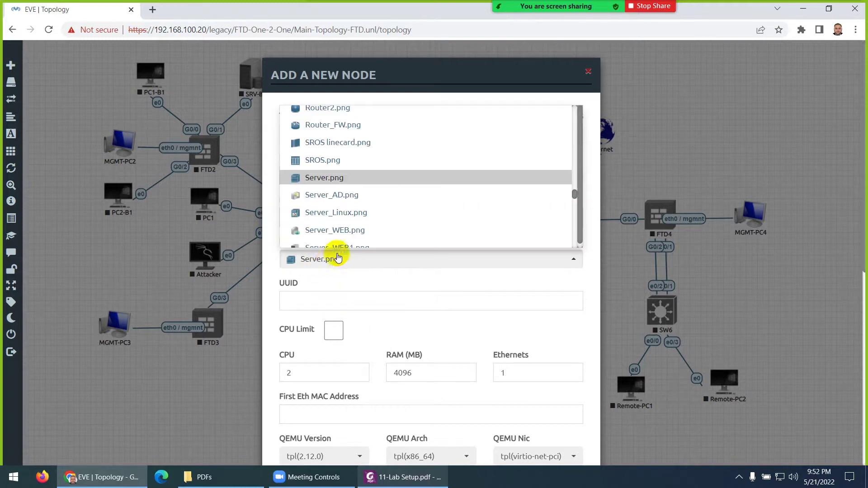
pyautogui.scroll(-3, 374, 201)
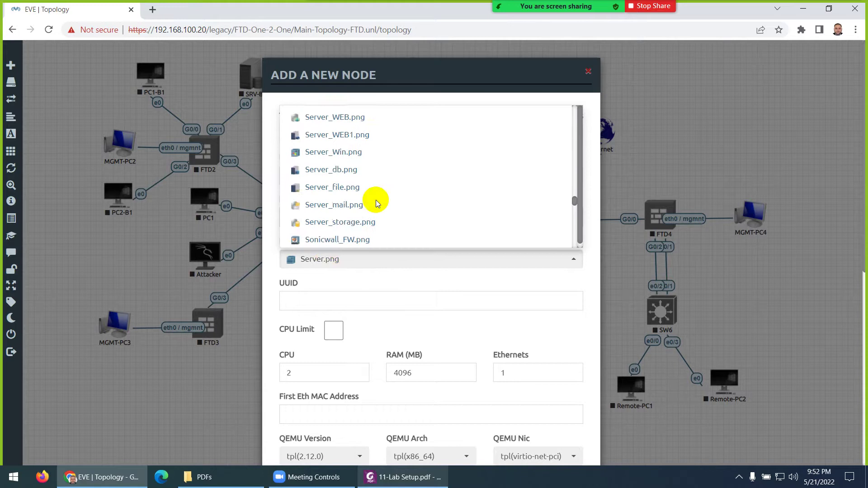
pyautogui.scroll(5, 375, 200)
pyautogui.click(335, 177)
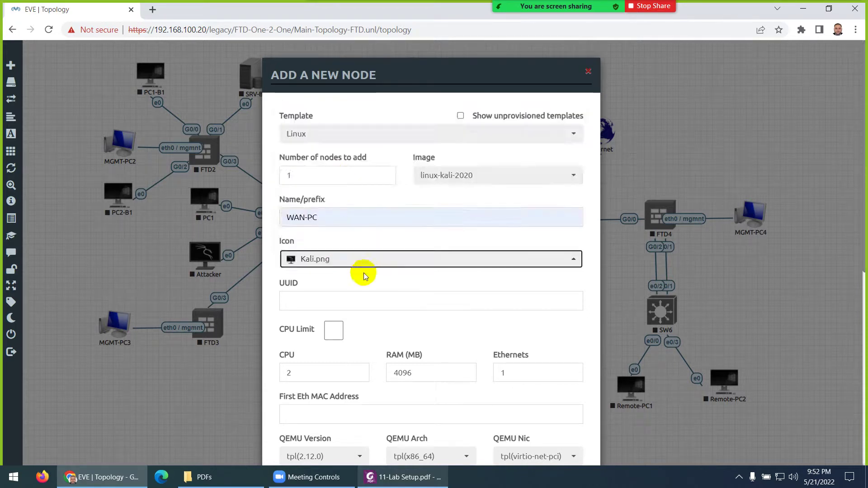
pyautogui.scroll(-8, 365, 276)
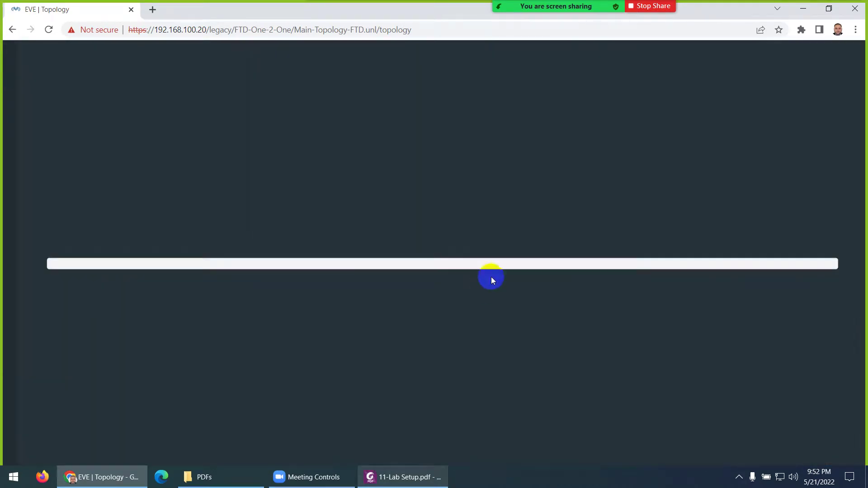
# - Connect WAN-PC's e0 to the Internet network, shift WAN-PC slightly lower beside it and check the result against the lab setup PDF
pyautogui.moveTo(681, 110); pyautogui.dragTo(602, 131)
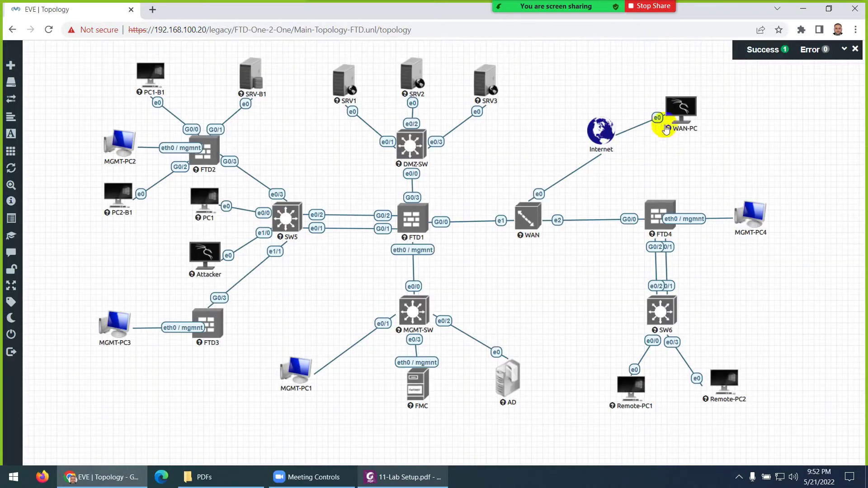
pyautogui.moveTo(678, 113); pyautogui.dragTo(671, 130)
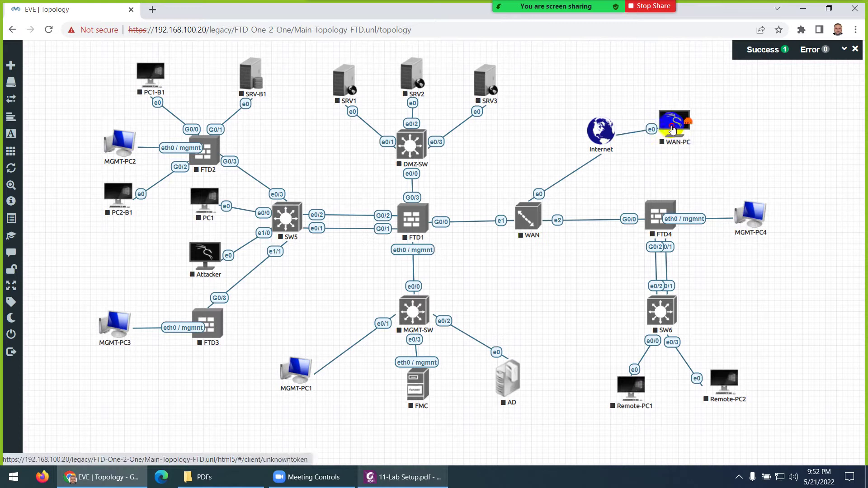
pyautogui.click(395, 483)
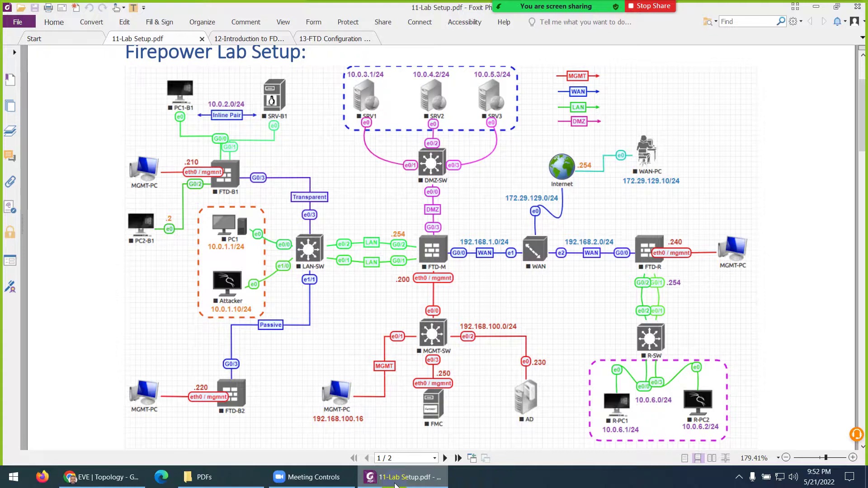
# - Compare the topology with the reference diagram in 11-Lab Setup.pdf and set the PC1-B1 to FTD2 link style to Flowchart
pyautogui.click(395, 483)
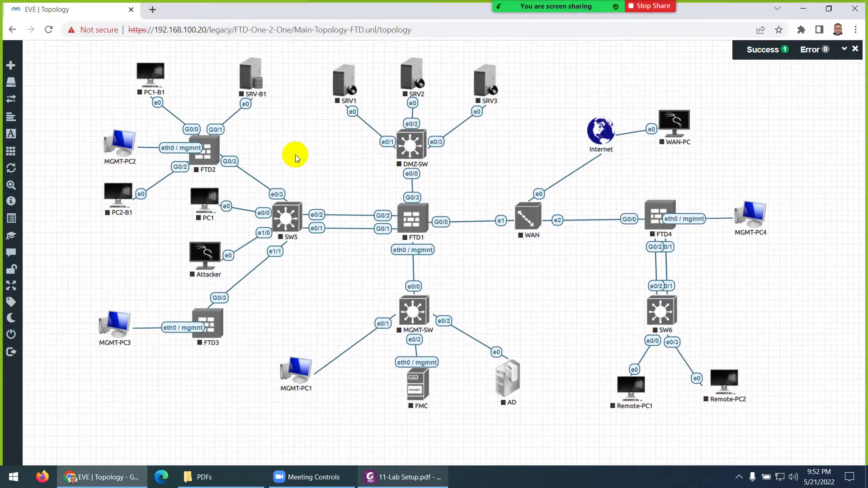
pyautogui.click(415, 482)
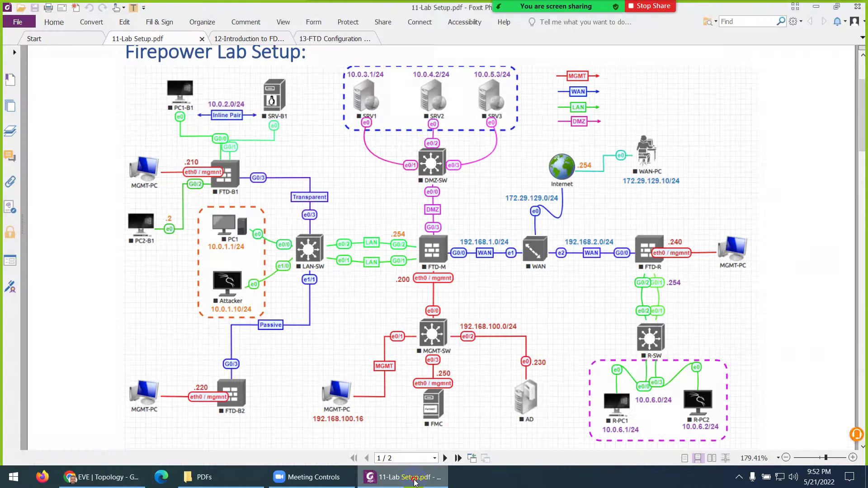
pyautogui.click(415, 482)
pyautogui.rightClick(162, 104)
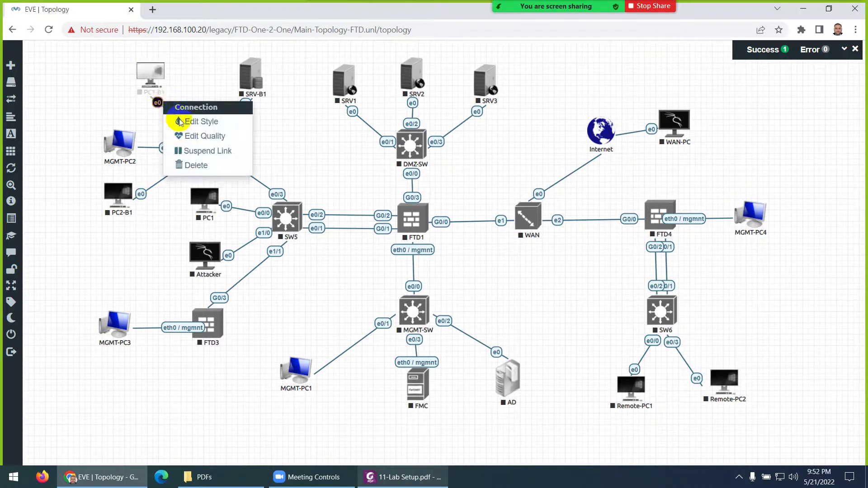
pyautogui.click(180, 122)
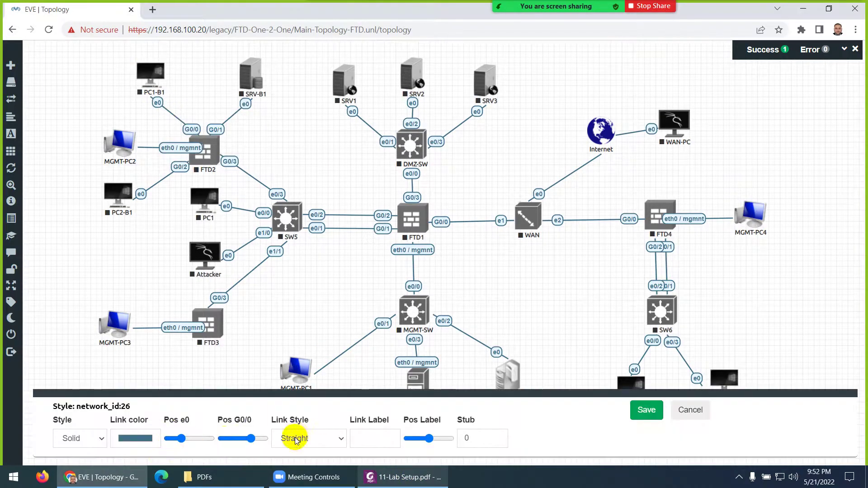
pyautogui.click(295, 439)
pyautogui.click(301, 412)
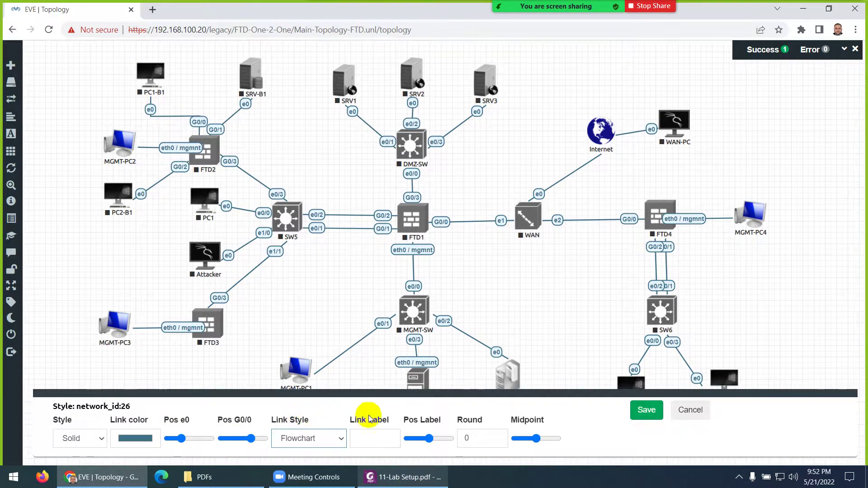
# - Set the link style of the SRV-B1 to FTD2 connection to Flowchart and save it
pyautogui.rightClick(246, 105)
pyautogui.click(281, 128)
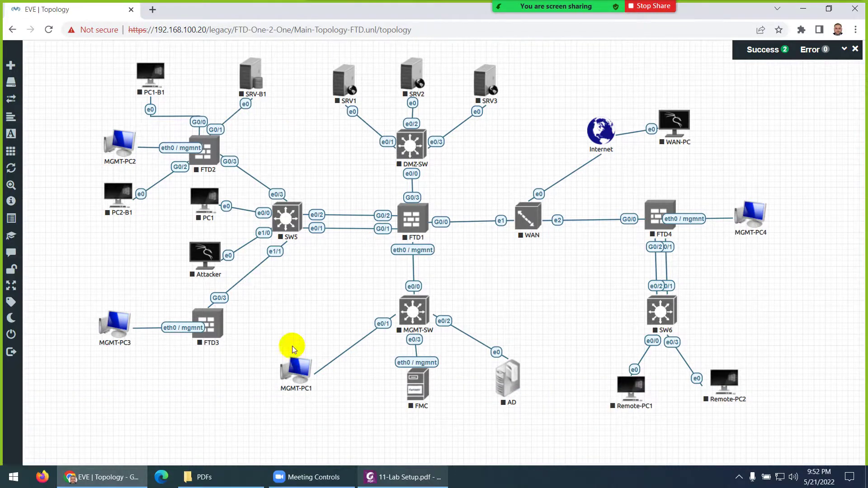
pyautogui.click(294, 439)
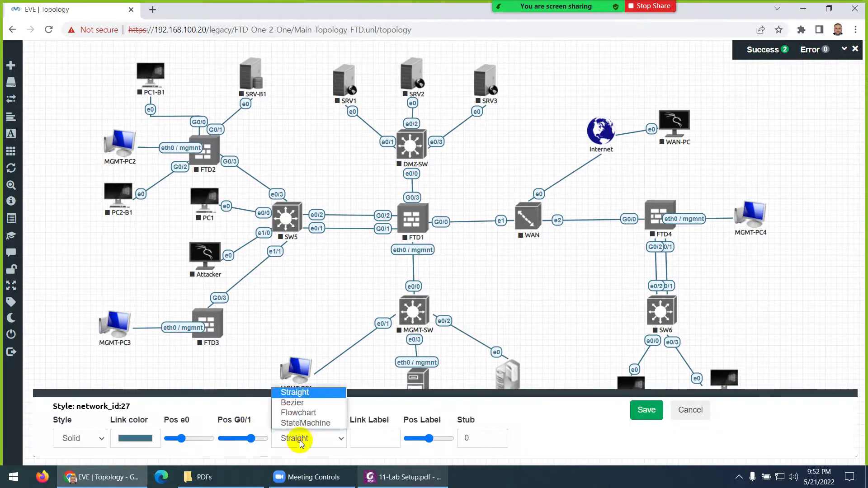
pyautogui.click(303, 412)
pyautogui.click(643, 411)
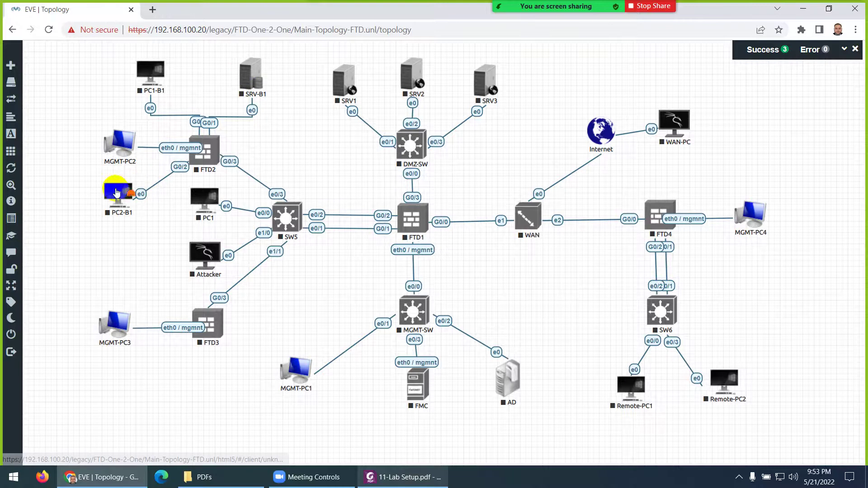
# - Check 11-Lab Setup.pdf, set the PC2-B1 to FTD2 link style to Flowchart, and nudge MGMT-PC2 slightly left
pyautogui.click(385, 482)
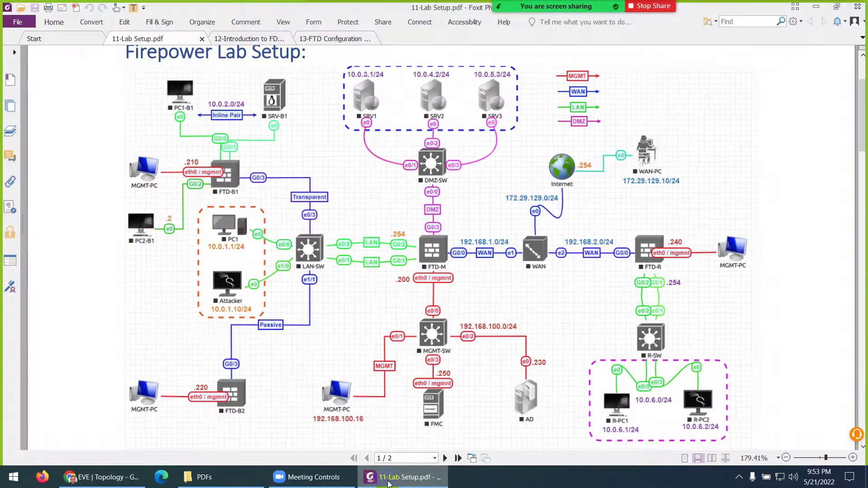
pyautogui.click(388, 484)
pyautogui.rightClick(180, 167)
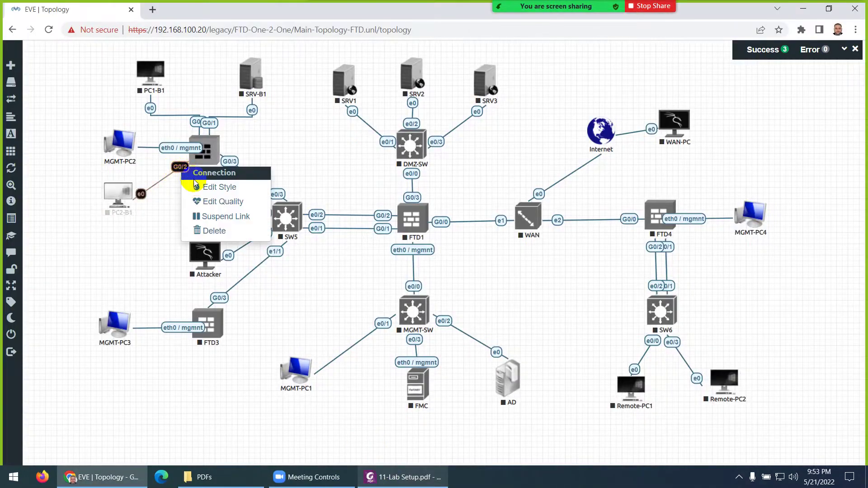
pyautogui.click(196, 187)
pyautogui.click(318, 438)
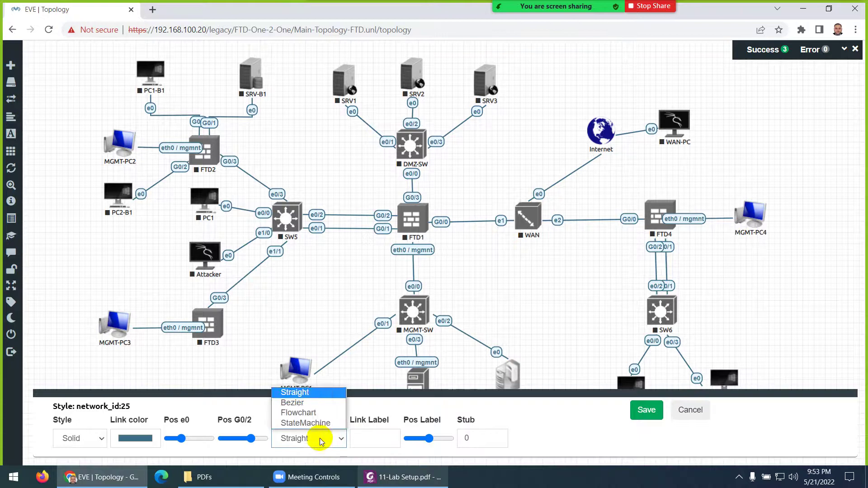
pyautogui.click(319, 414)
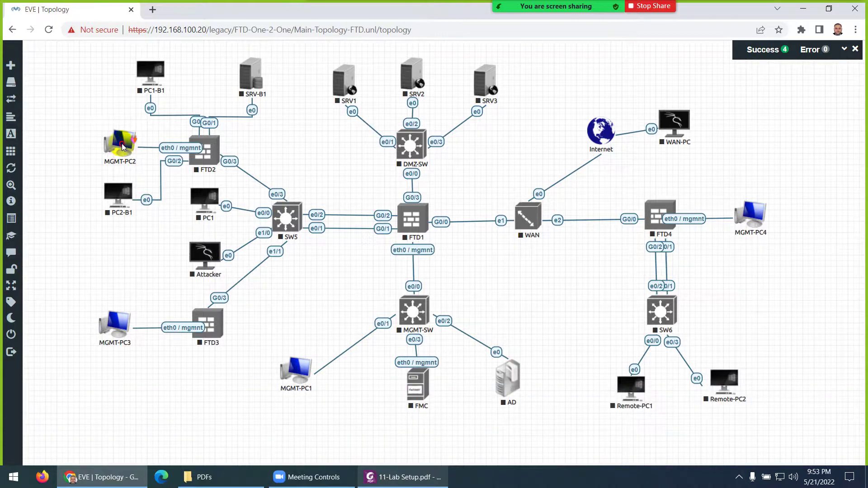
pyautogui.moveTo(122, 146); pyautogui.dragTo(119, 145)
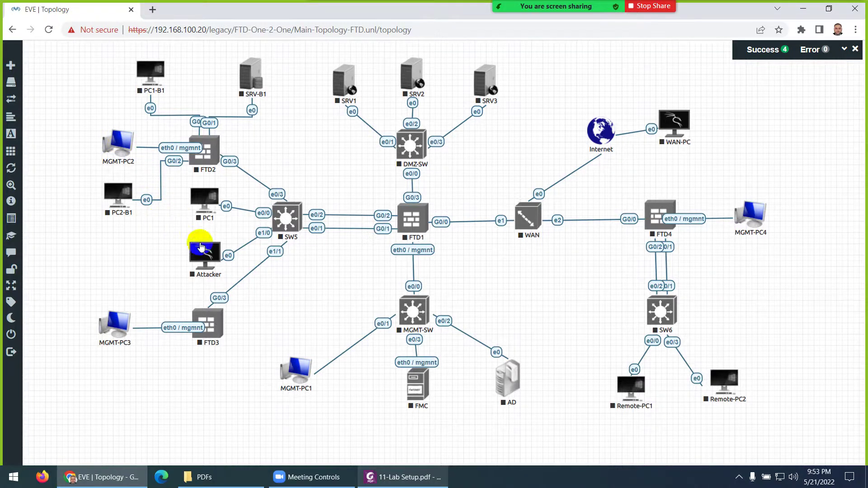
# - Check 11-Lab Setup.pdf, then set the PC1 to SW5 link style to StateMachine and save it
pyautogui.click(398, 482)
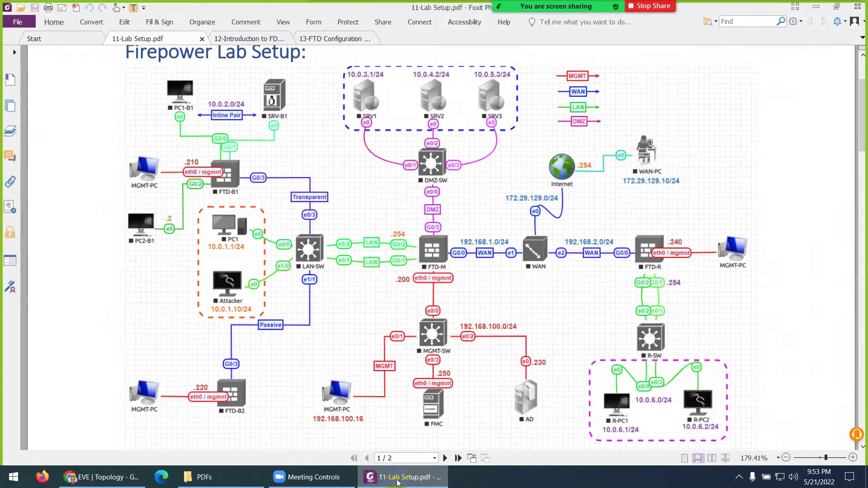
pyautogui.click(398, 483)
pyautogui.rightClick(231, 207)
pyautogui.click(258, 229)
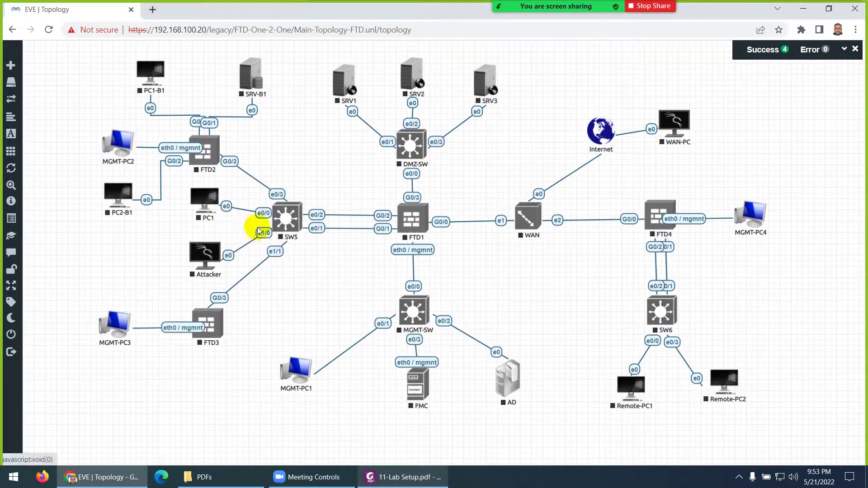
pyautogui.click(311, 438)
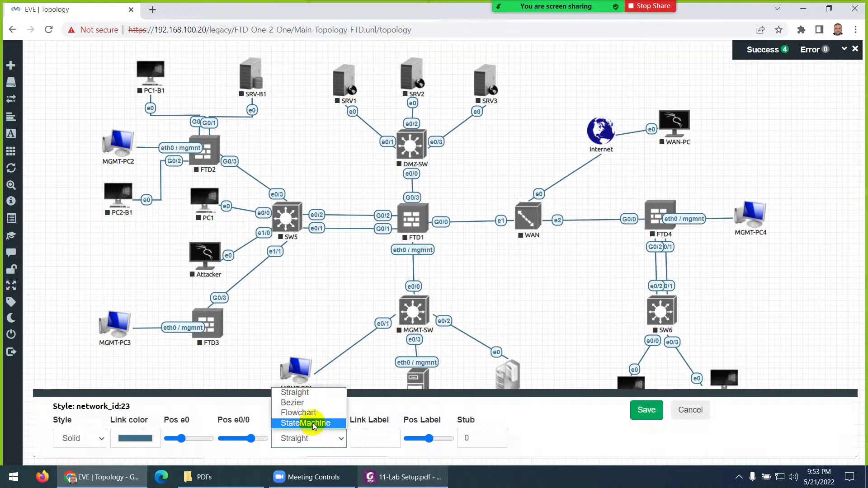
pyautogui.click(299, 402)
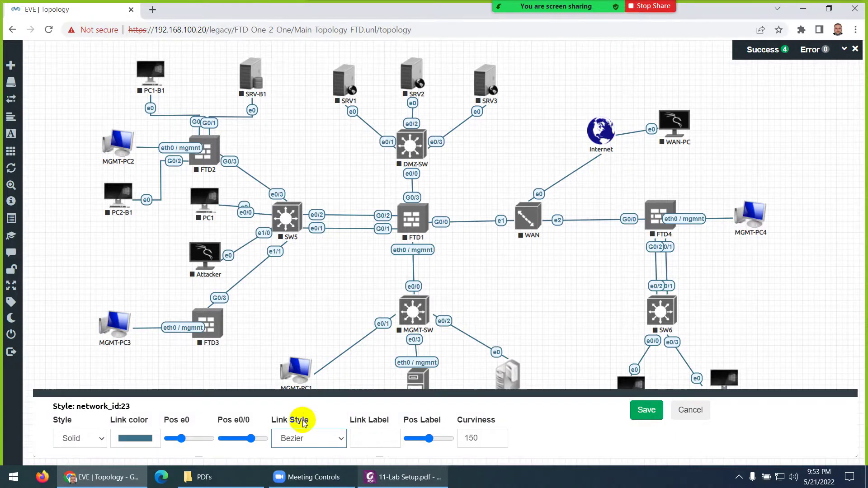
pyautogui.click(374, 478)
pyautogui.click(375, 478)
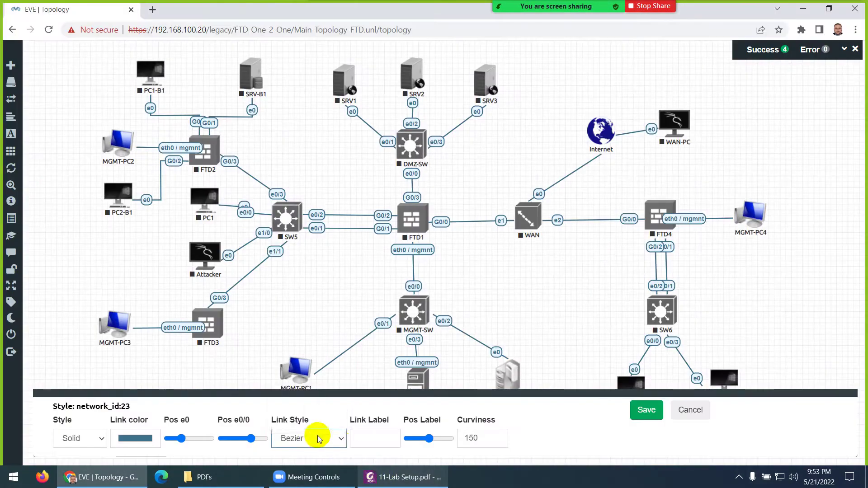
pyautogui.click(312, 439)
pyautogui.click(319, 423)
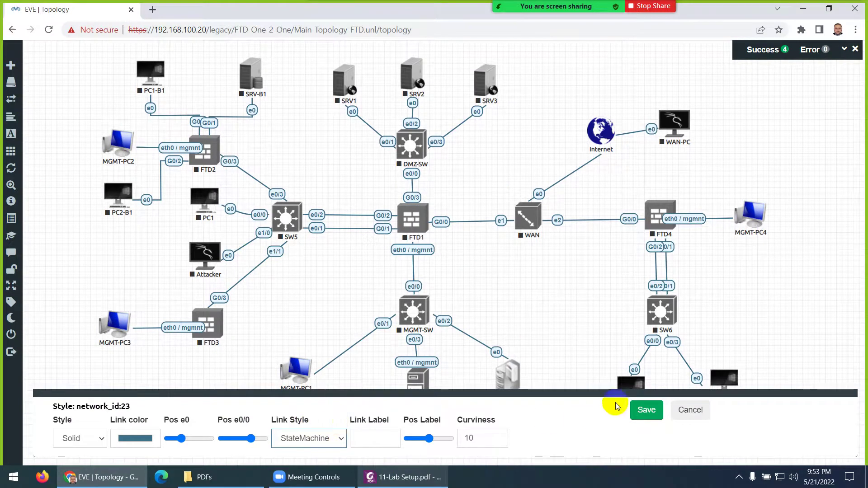
pyautogui.click(644, 412)
# - Set the Attacker to SW5 link style to StateMachine, save it, and nudge the PC1 and Attacker nodes slightly
pyautogui.rightClick(233, 254)
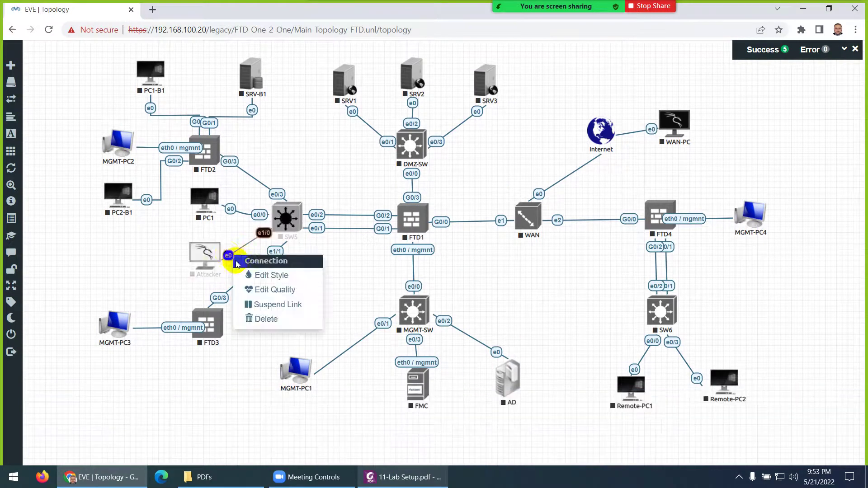
pyautogui.click(251, 275)
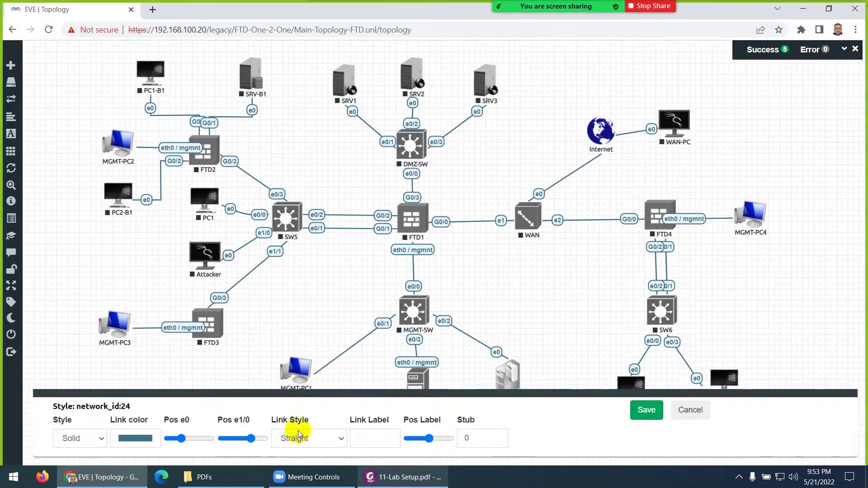
pyautogui.click(303, 437)
pyautogui.click(301, 424)
pyautogui.click(636, 410)
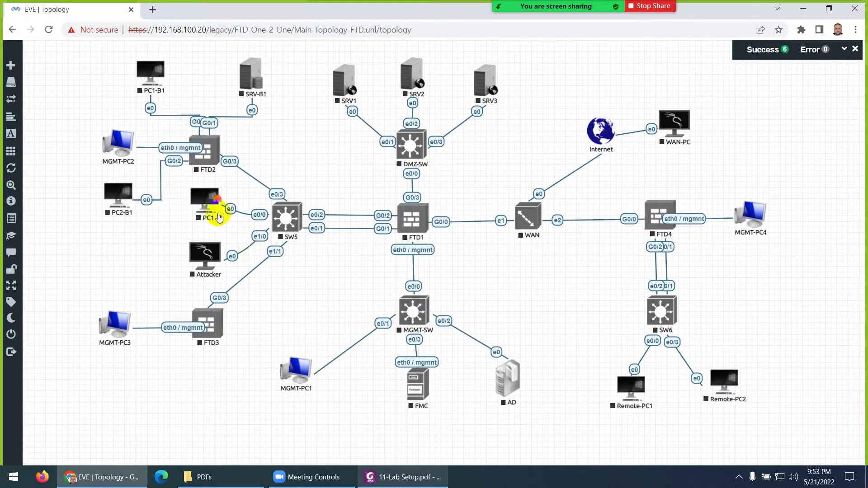
pyautogui.click(206, 203)
pyautogui.moveTo(206, 253); pyautogui.dragTo(204, 247)
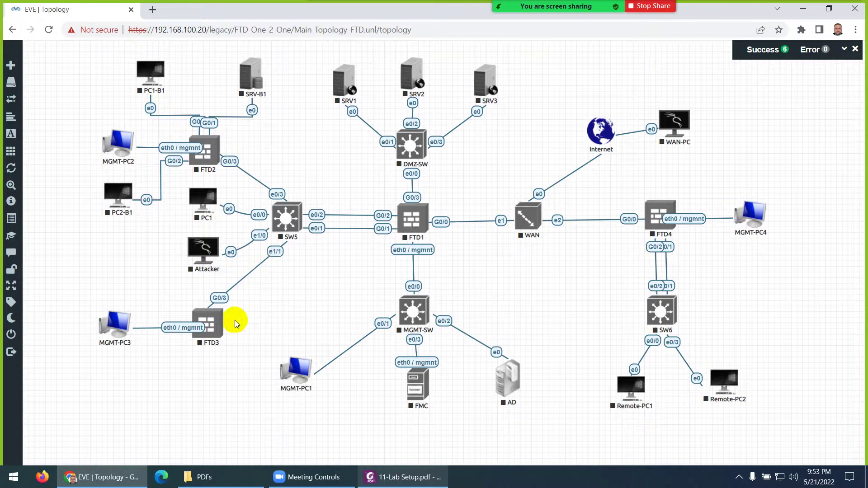
# - Check 11-Lab Setup.pdf and set the SW5 e1/1 to FTD3 G0/3 link style to Flowchart, saving the change
pyautogui.rightClick(219, 298)
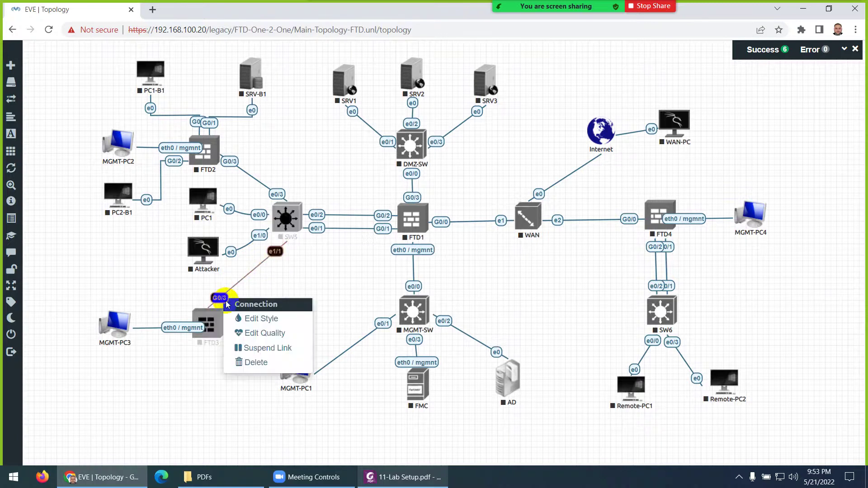
pyautogui.click(389, 482)
pyautogui.click(389, 482)
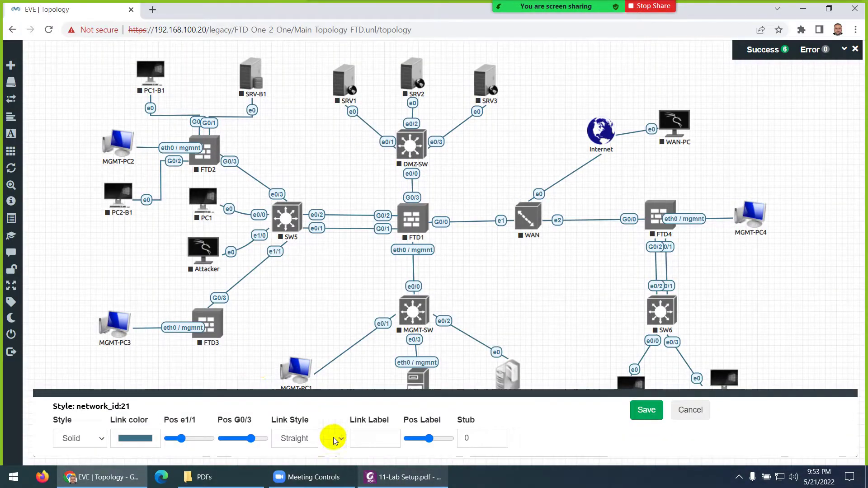
pyautogui.click(319, 441)
pyautogui.click(299, 412)
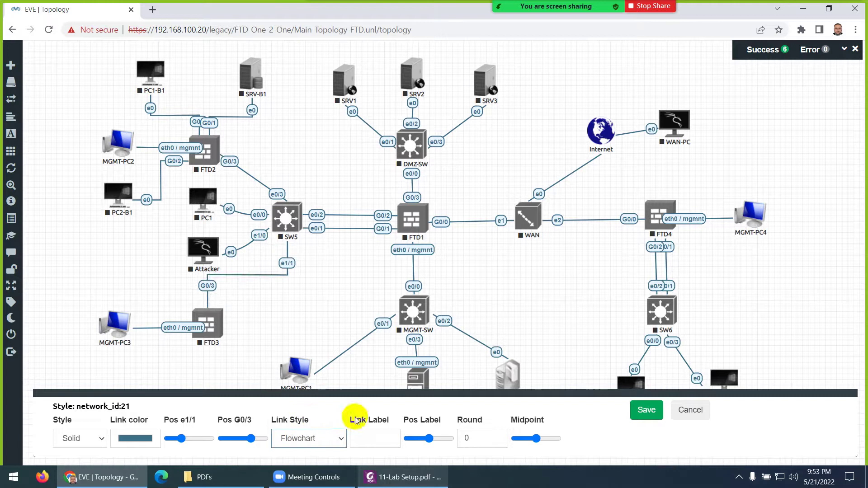
pyautogui.click(636, 415)
# - Move FTD3 farther below the Attacker node as in 11-Lab Setup.pdf and bring MGMT-PC3 down level with it
pyautogui.moveTo(217, 330); pyautogui.dragTo(211, 379)
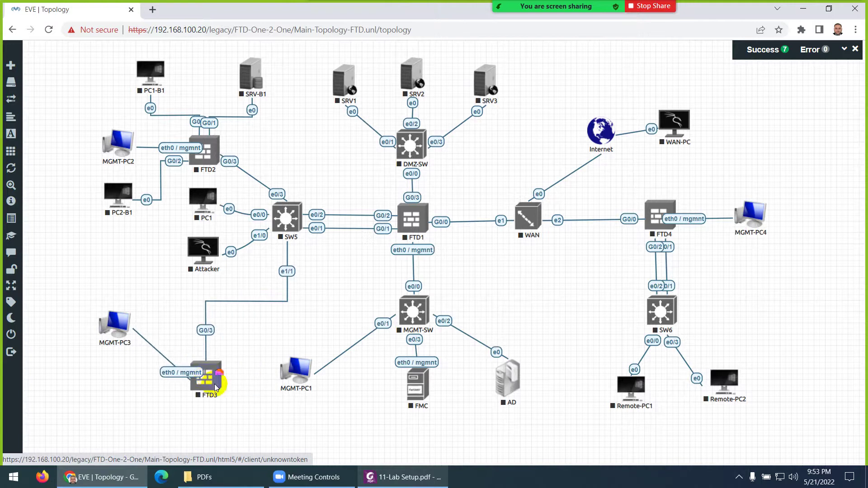
pyautogui.click(379, 477)
pyautogui.click(381, 478)
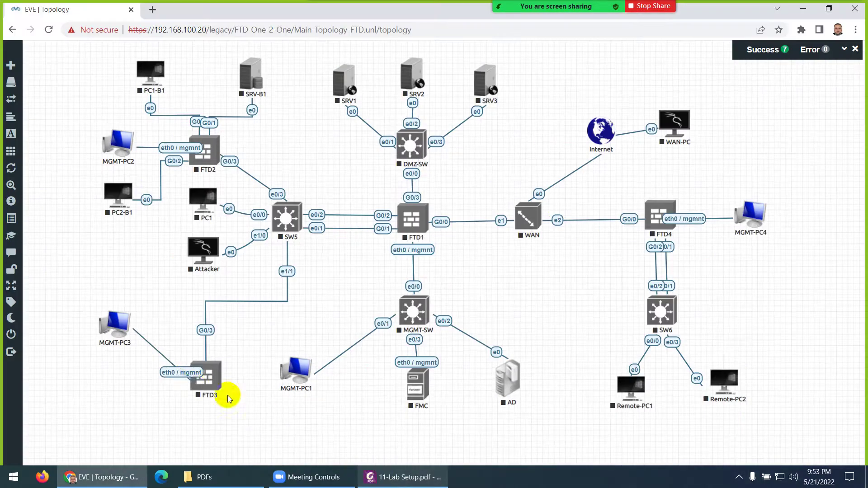
pyautogui.moveTo(202, 378); pyautogui.dragTo(197, 370)
pyautogui.click(131, 338)
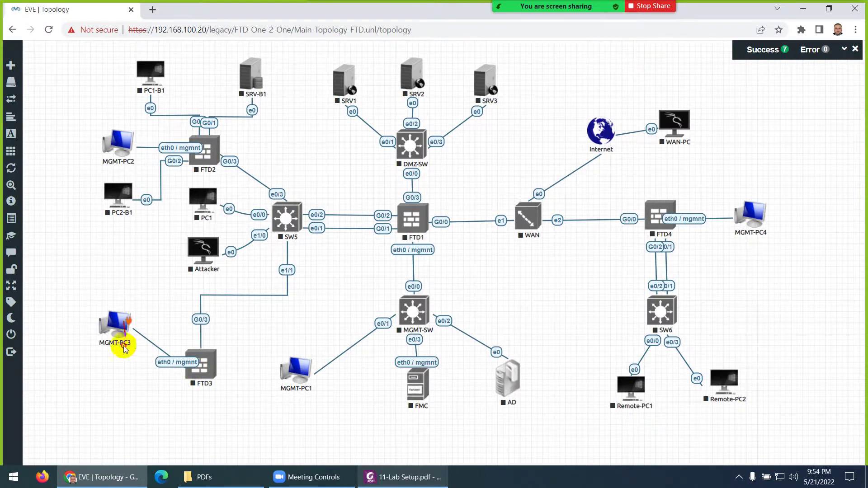
pyautogui.moveTo(115, 328); pyautogui.dragTo(111, 366)
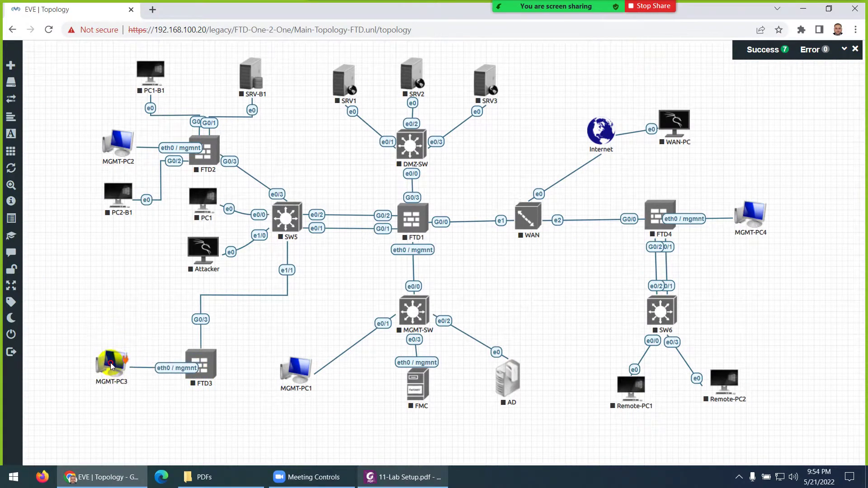
# - Check 11-Lab Setup.pdf and set the WAN e0 to Internet link style to Bezier, saving the change
pyautogui.click(385, 476)
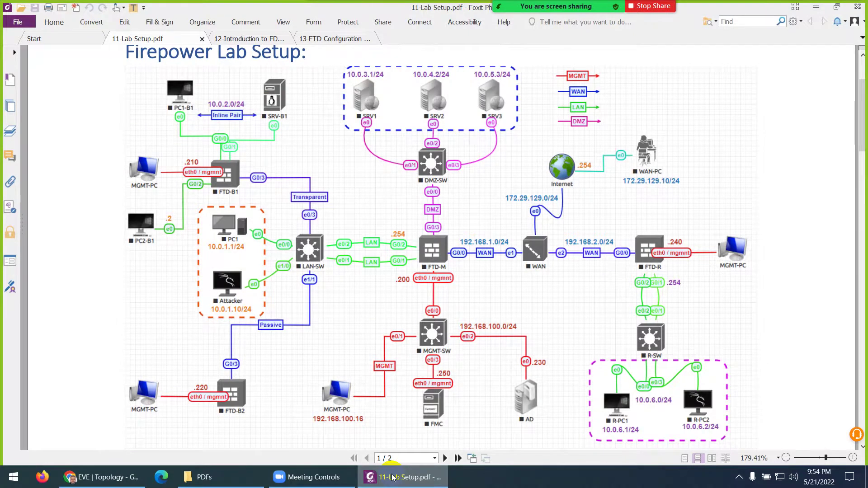
pyautogui.click(391, 477)
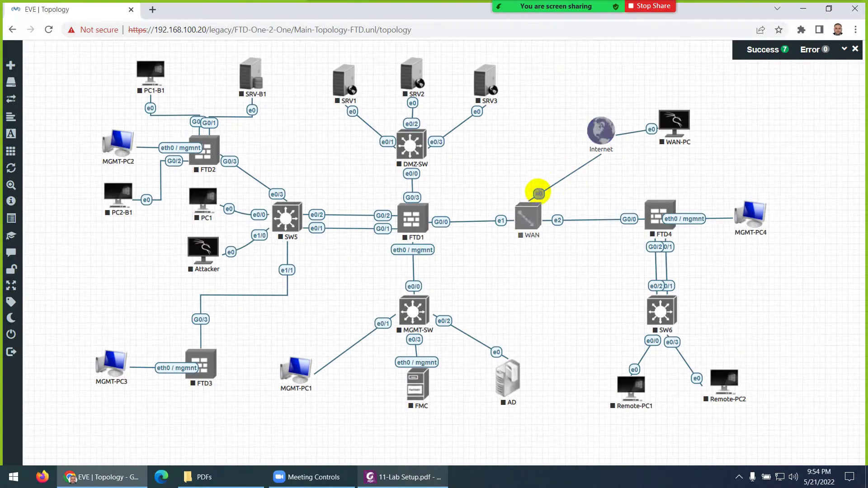
pyautogui.rightClick(545, 191)
pyautogui.click(567, 211)
pyautogui.click(299, 439)
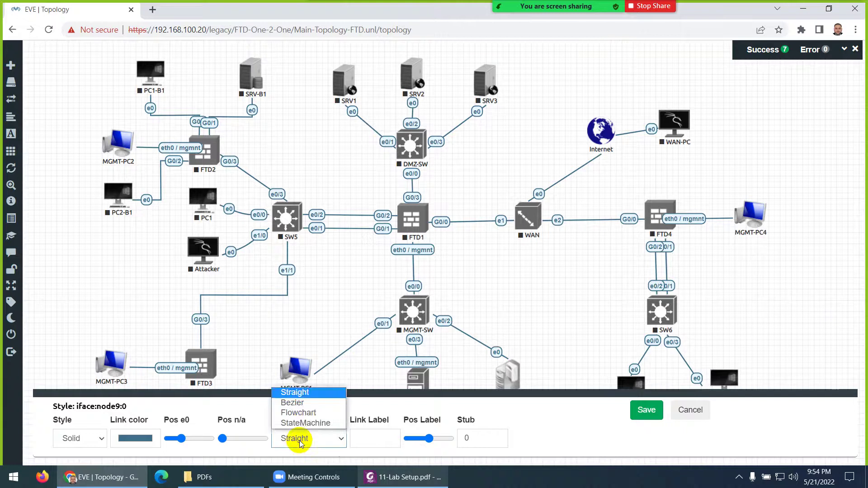
pyautogui.click(294, 403)
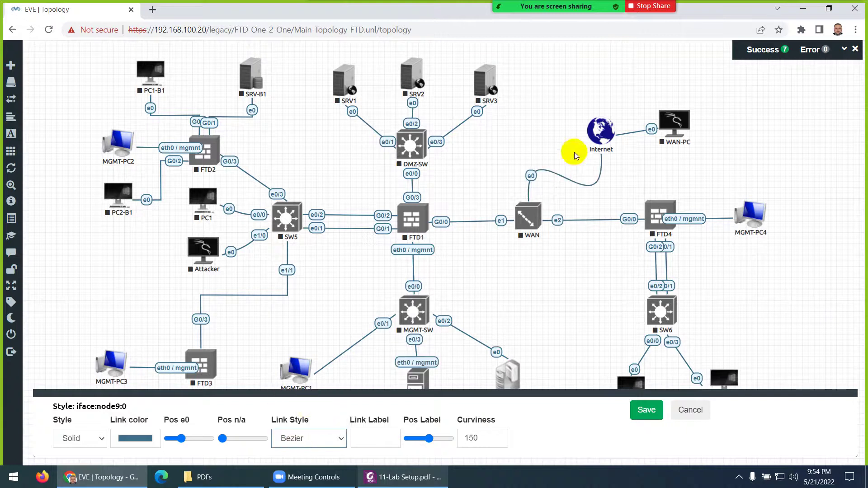
pyautogui.click(406, 477)
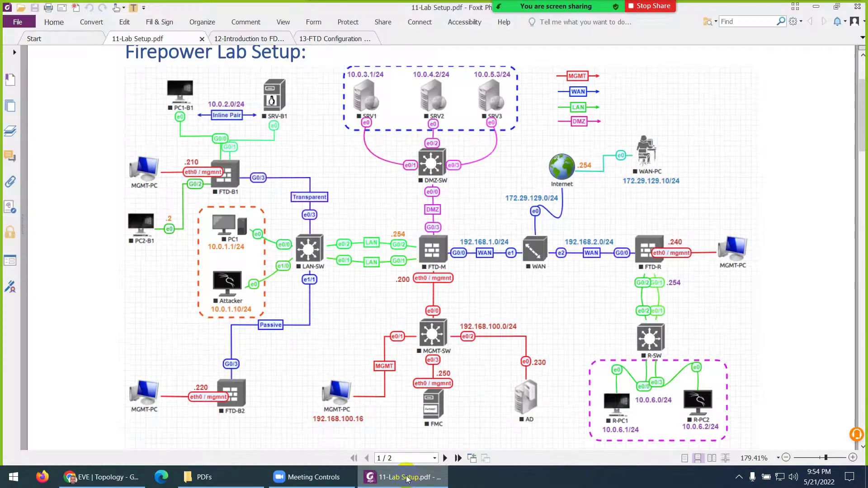
pyautogui.click(407, 477)
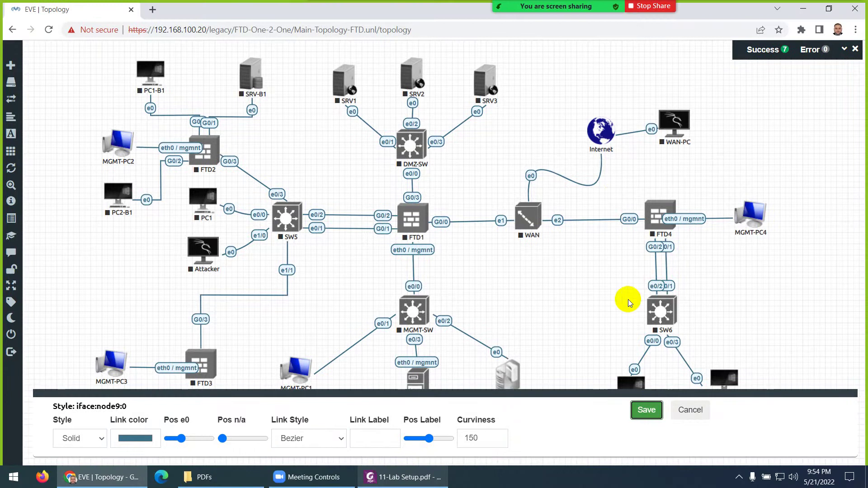
# - Set the WAN-PC to Internet link style to Flowchart, save it, and shift the Internet and WAN-PC nodes slightly left
pyautogui.rightClick(655, 128)
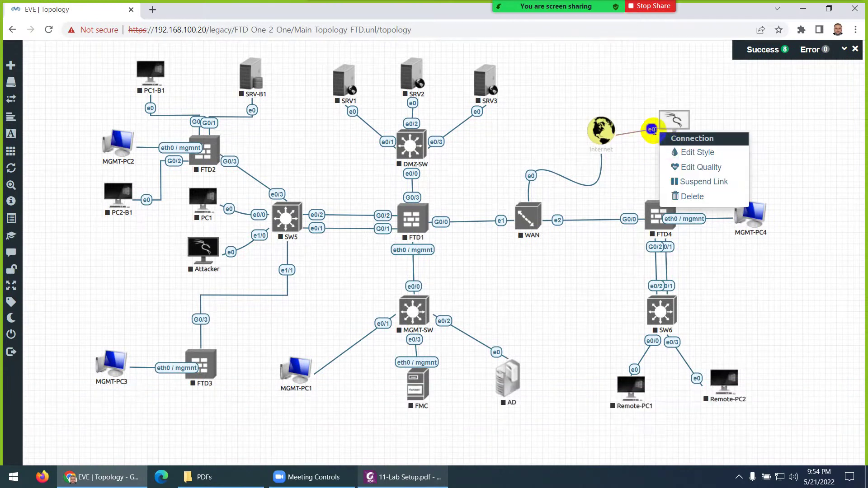
pyautogui.click(671, 156)
pyautogui.click(300, 439)
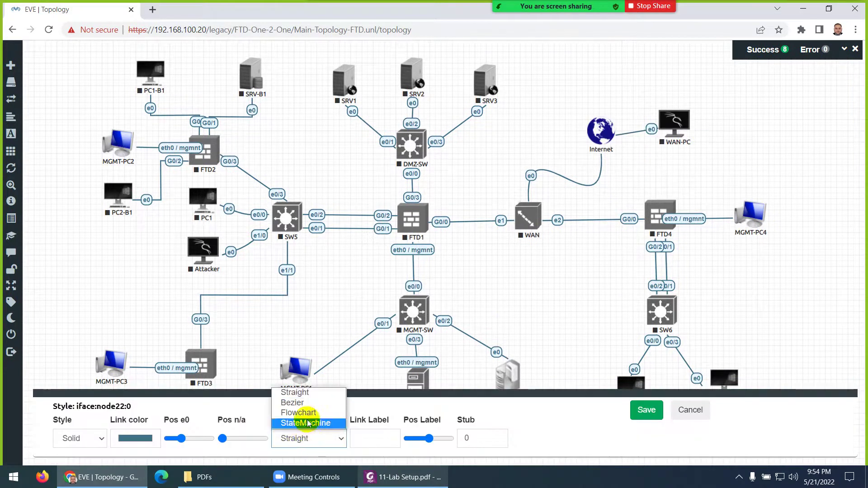
pyautogui.click(307, 414)
pyautogui.click(642, 410)
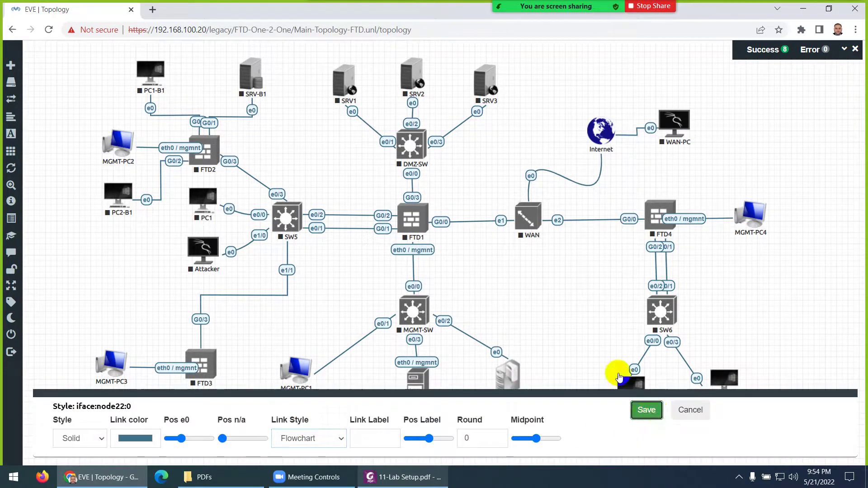
pyautogui.moveTo(598, 135); pyautogui.dragTo(590, 135)
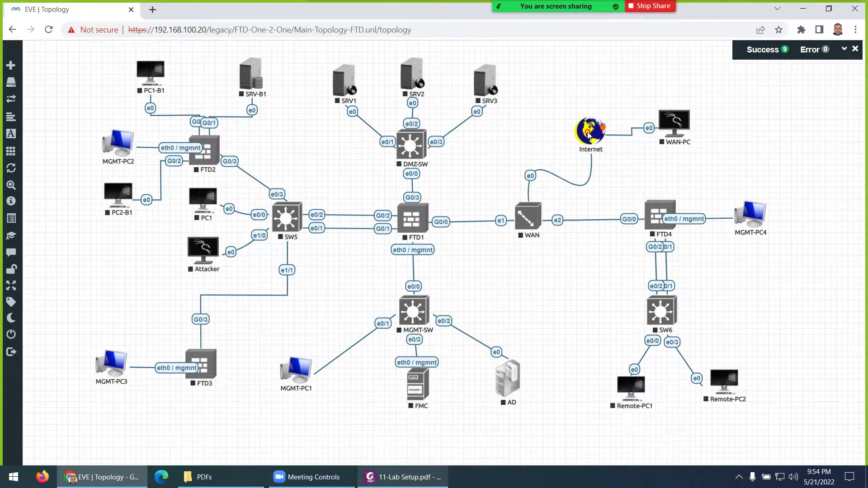
pyautogui.moveTo(674, 123); pyautogui.dragTo(658, 117)
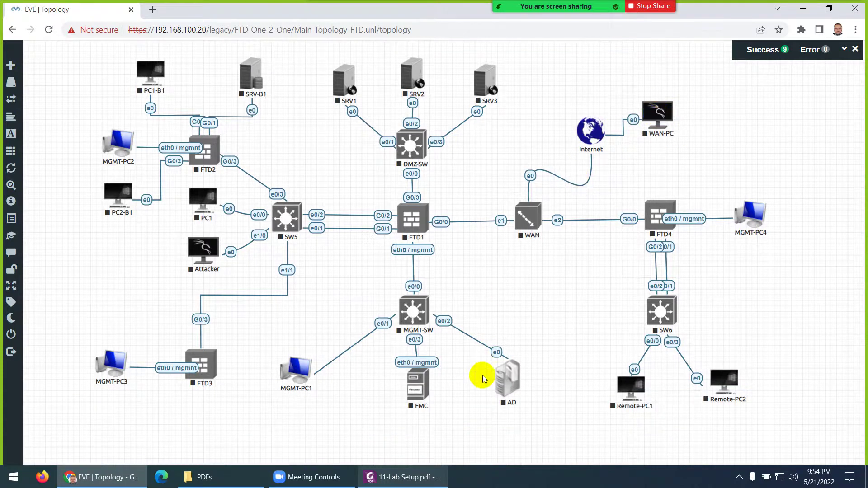
# - Check 11-Lab Setup.pdf, then set the SW5 e0/2 to FTD1 G0/2 link to StateMachine with curviness 19 and save it
pyautogui.click(410, 485)
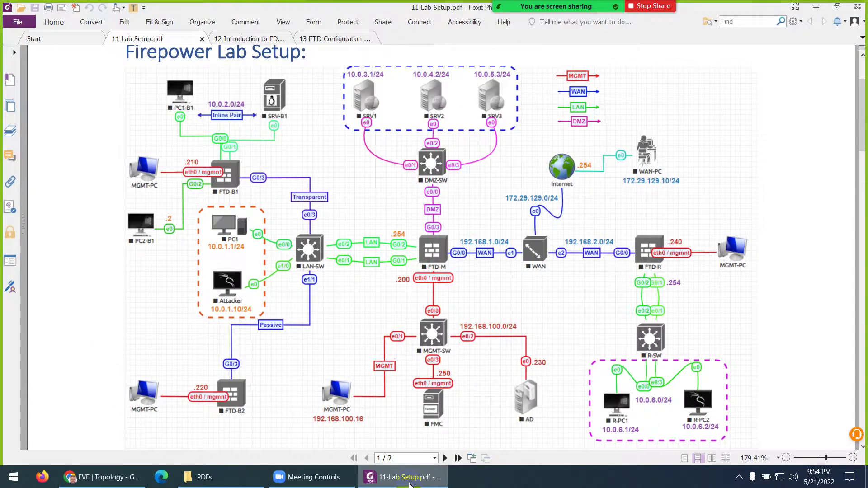
pyautogui.click(410, 485)
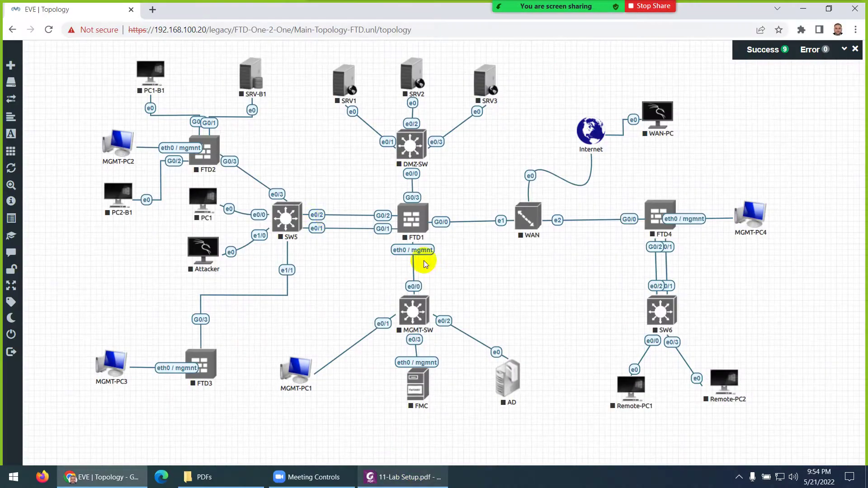
pyautogui.rightClick(327, 219)
pyautogui.click(355, 236)
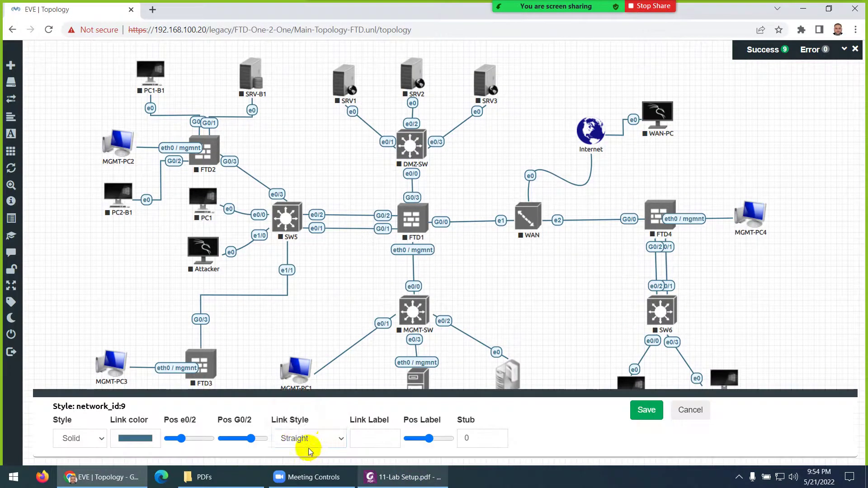
pyautogui.click(297, 440)
pyautogui.click(298, 423)
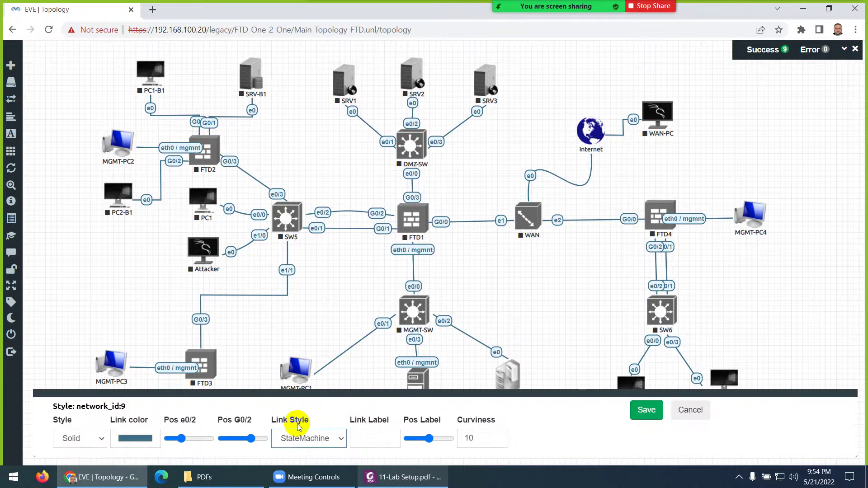
pyautogui.click(496, 436)
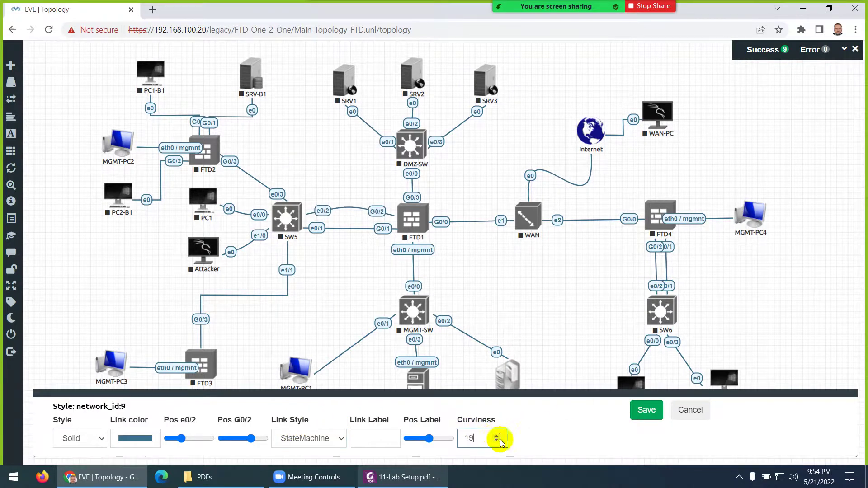
pyautogui.click(652, 410)
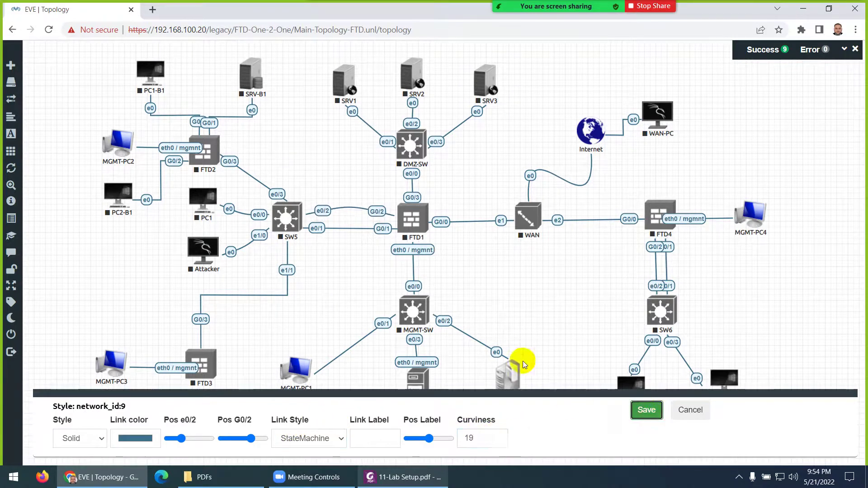
# - Set the SW5 e0/1 to FTD1 G0/1 link style to StateMachine, increase its curviness, and save it
pyautogui.rightClick(318, 229)
pyautogui.click(340, 249)
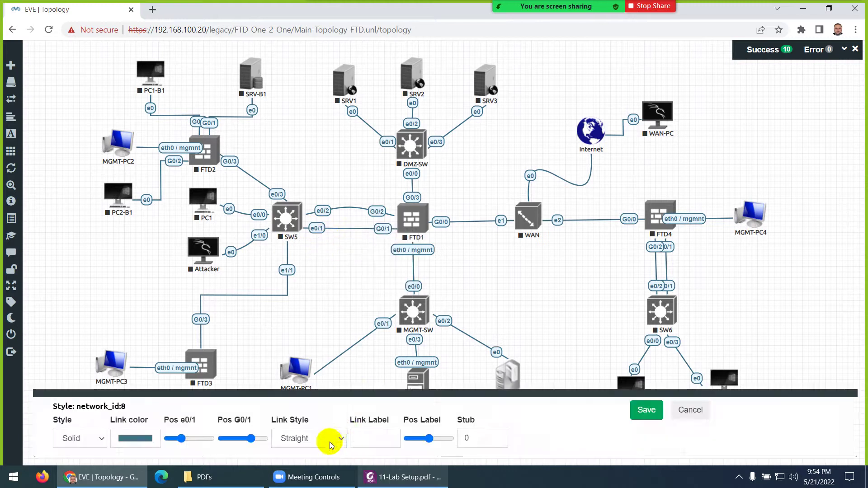
pyautogui.click(330, 446)
pyautogui.click(310, 422)
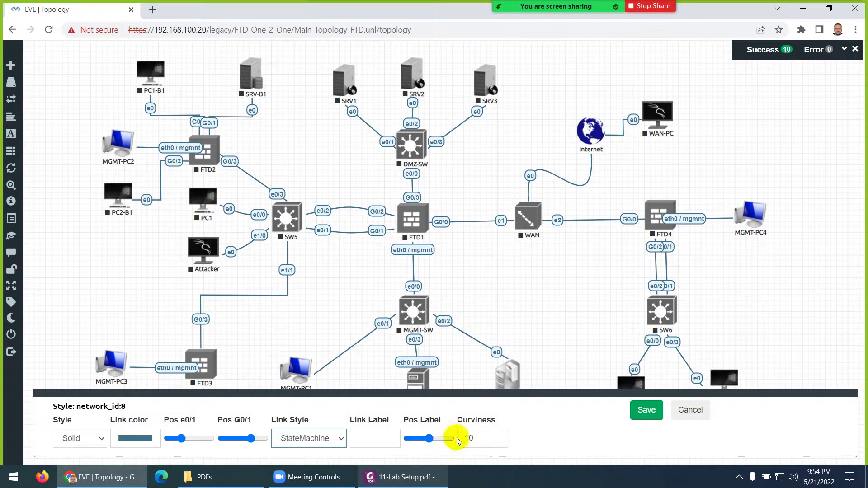
pyautogui.click(647, 409)
# - Set the FTD4 G0/2 to SW6 e0/2 link style to StateMachine with curviness 16 and save it
pyautogui.rightClick(657, 251)
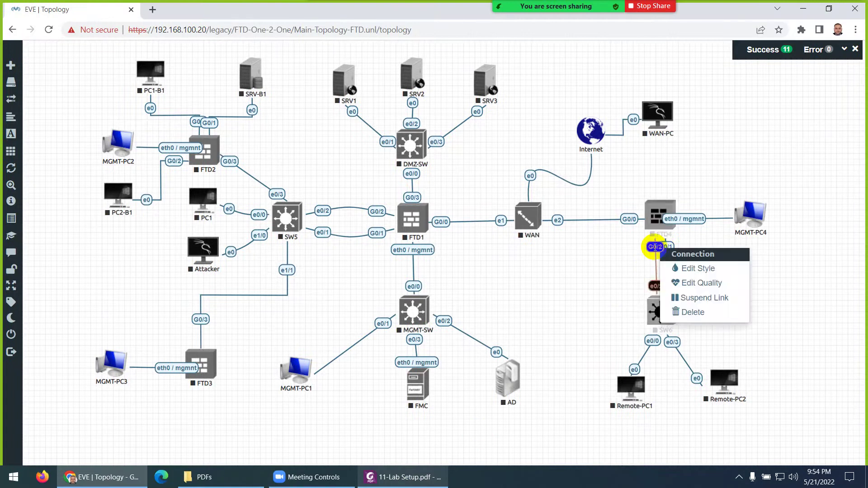
pyautogui.click(676, 269)
pyautogui.click(304, 438)
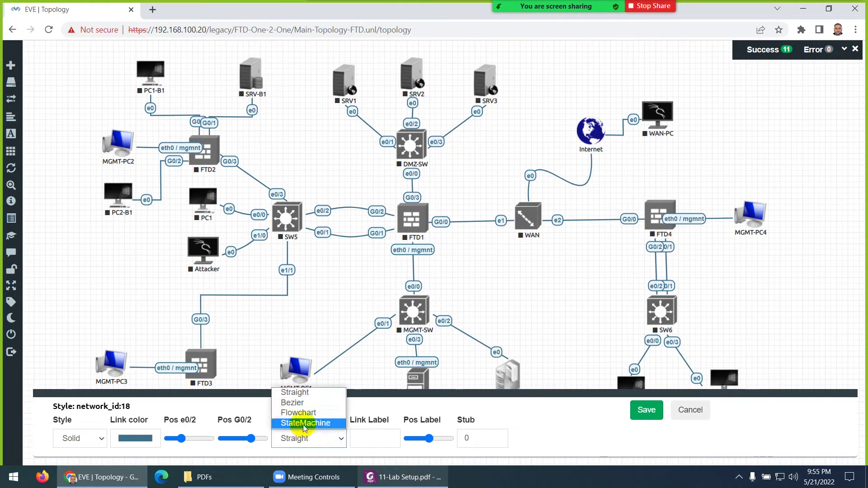
pyautogui.click(305, 425)
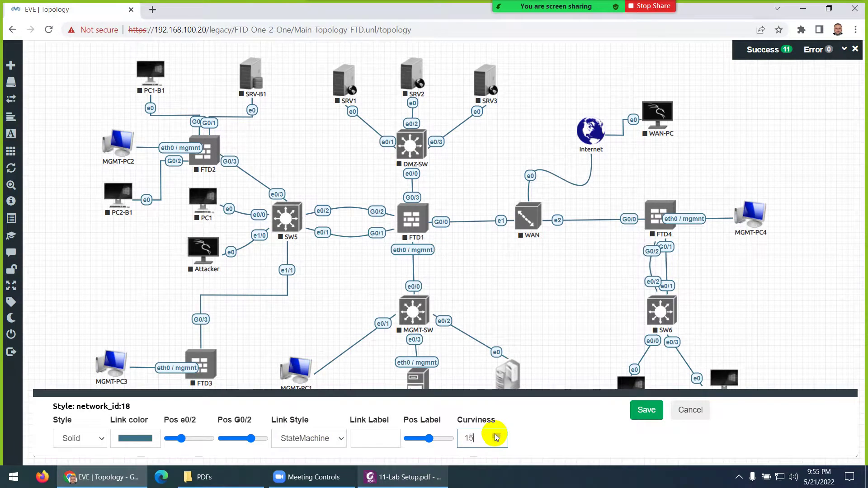
pyautogui.click(496, 436)
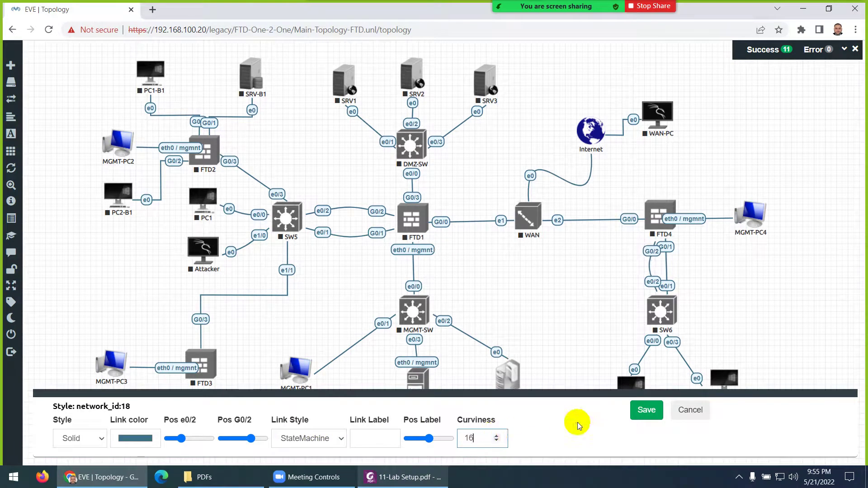
# - Set the FTD4 G0/1 to SW6 e0/1 link style to StateMachine with curviness 17 and save it
pyautogui.rightClick(679, 260)
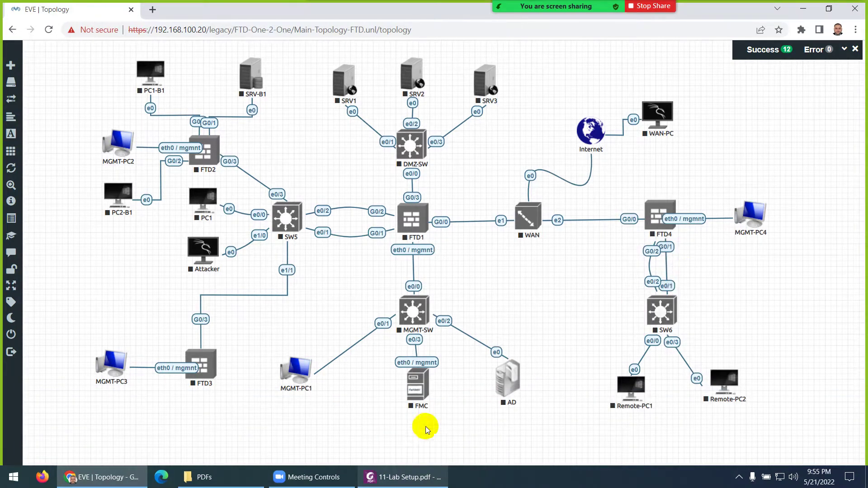
pyautogui.click(327, 440)
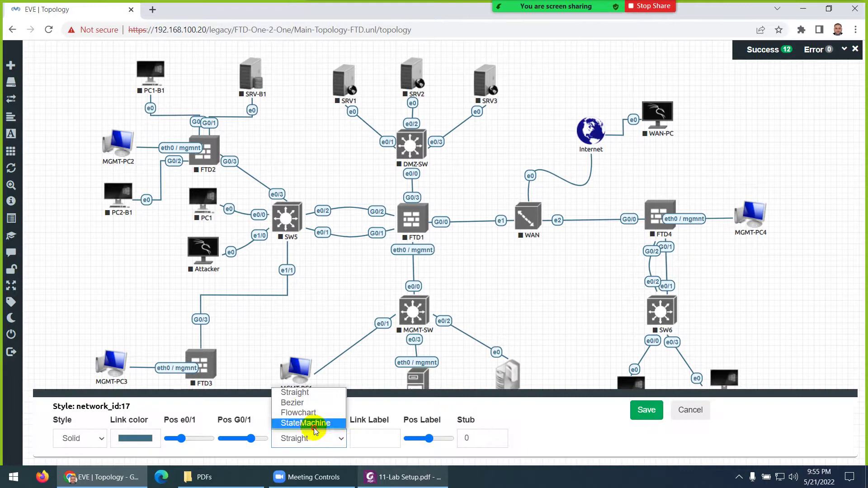
pyautogui.click(314, 427)
pyautogui.click(496, 435)
pyautogui.click(496, 435)
pyautogui.click(496, 435)
pyautogui.click(496, 436)
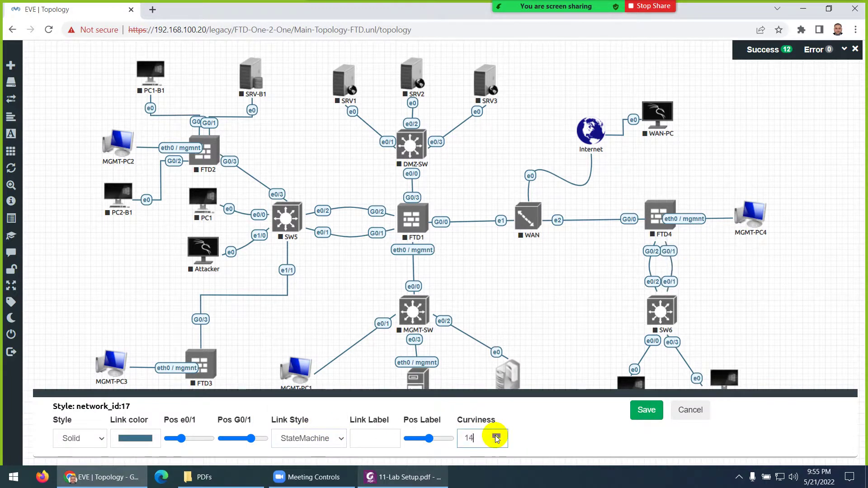
pyautogui.click(496, 435)
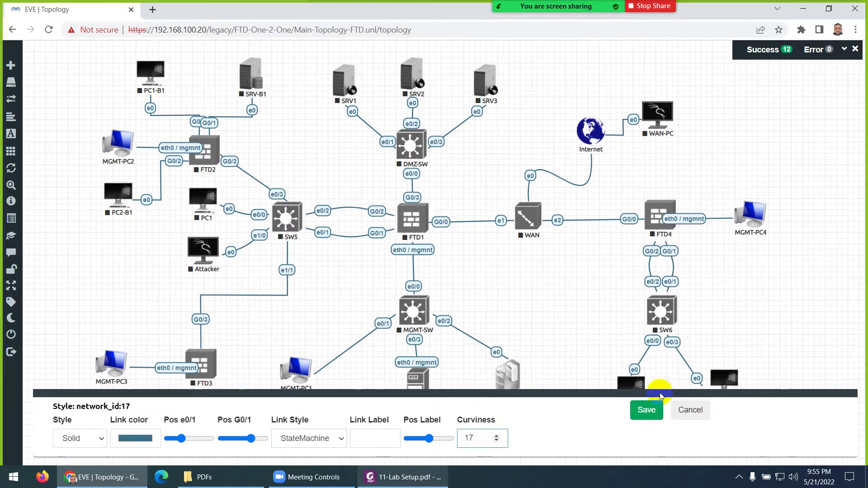
pyautogui.click(646, 409)
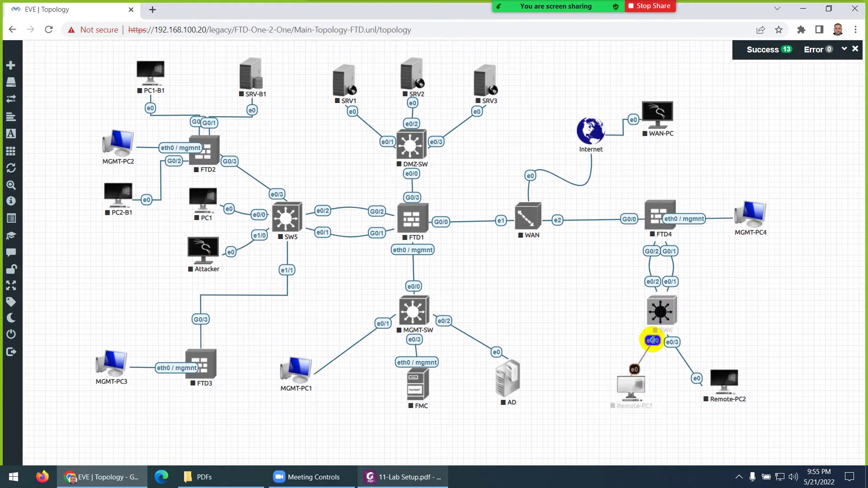
# - Compare with 11-Lab Setup.pdf and set the Remote-PC1 to SW6 e0/0 link style to Bezier, saving the change
pyautogui.rightClick(653, 341)
pyautogui.click(407, 477)
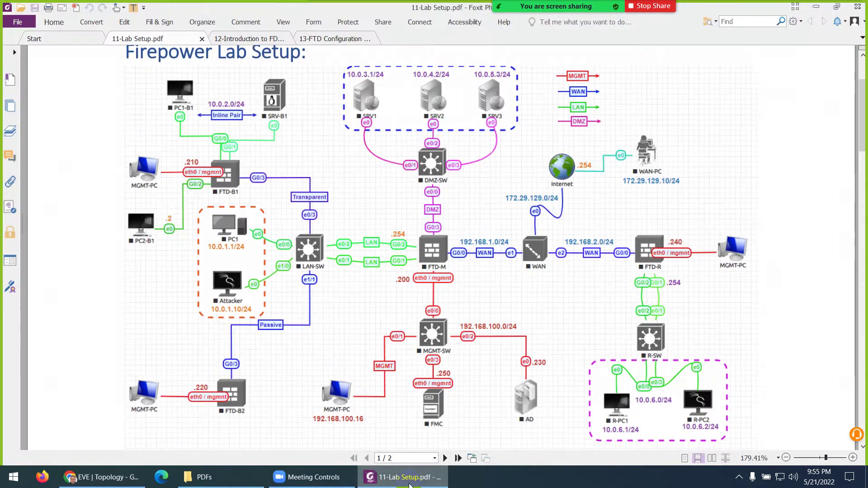
pyautogui.click(410, 484)
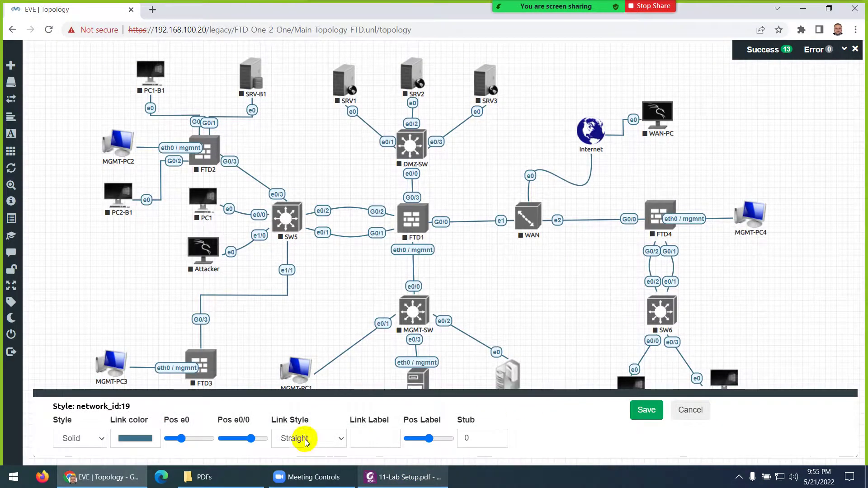
pyautogui.click(304, 438)
pyautogui.click(306, 423)
pyautogui.click(304, 438)
pyautogui.click(296, 412)
pyautogui.click(304, 437)
pyautogui.click(295, 401)
pyautogui.click(647, 410)
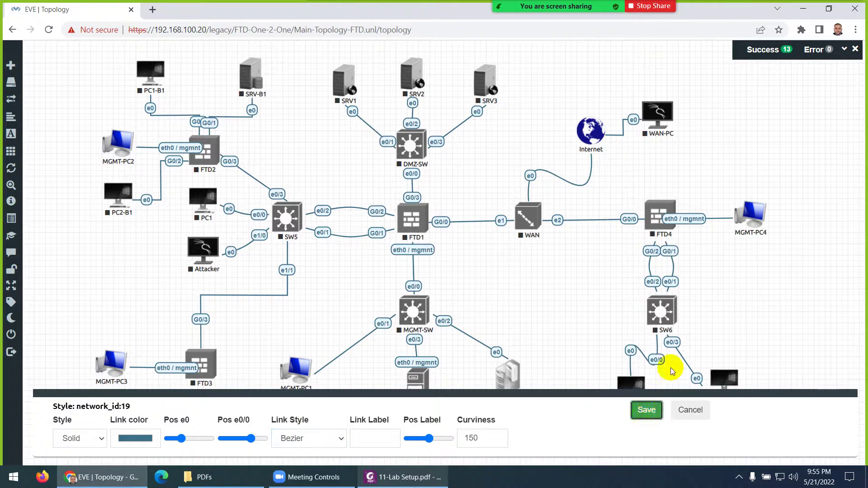
# - Set the Remote-PC2 to SW6 e0/3 link style to Bezier, save it, and place Remote-PC1 and Remote-PC2 level on either side below SW6
pyautogui.rightClick(673, 342)
pyautogui.click(702, 359)
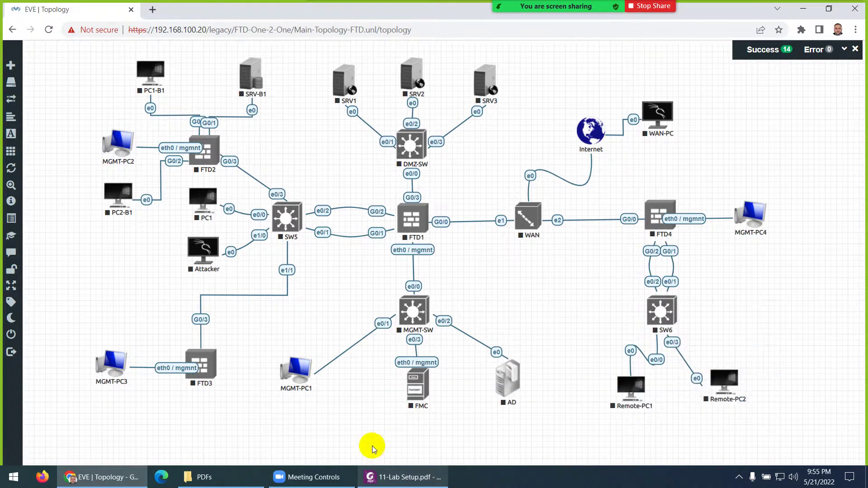
pyautogui.click(299, 438)
pyautogui.click(299, 401)
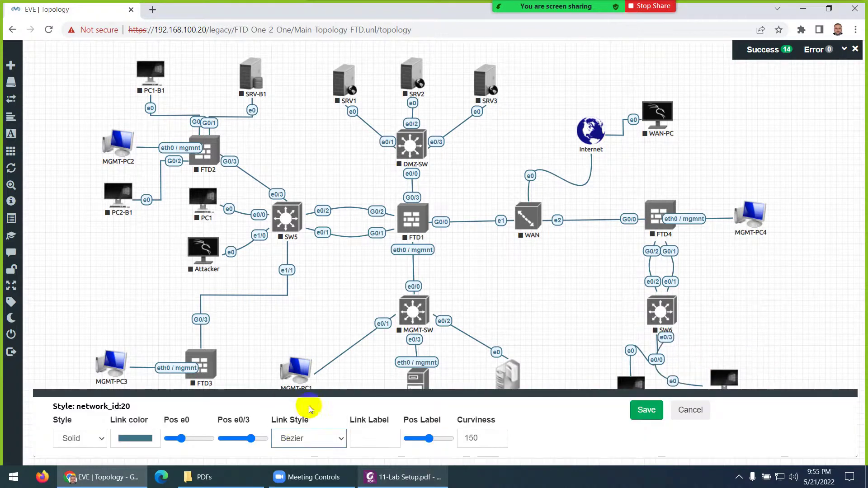
pyautogui.click(646, 410)
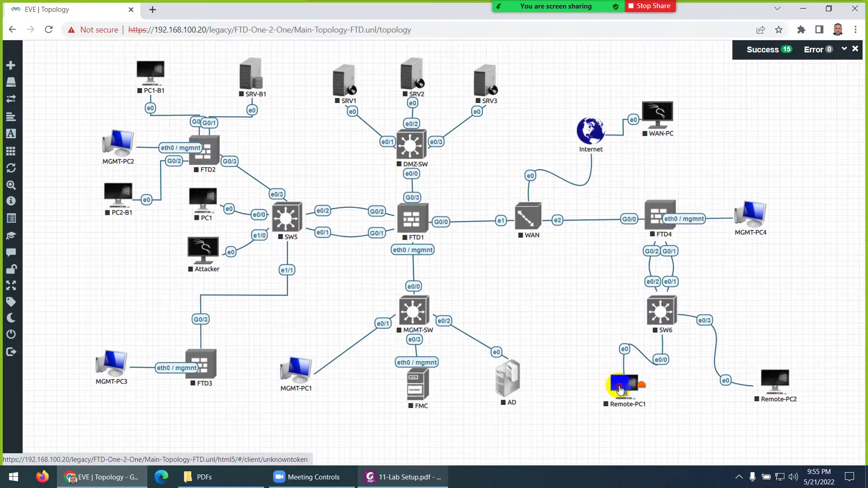
pyautogui.moveTo(775, 382); pyautogui.dragTo(693, 384)
# - Set the MGMT-PC1 to MGMT-SW e0/1 link style to Flowchart and save it
pyautogui.rightClick(354, 345)
pyautogui.click(374, 365)
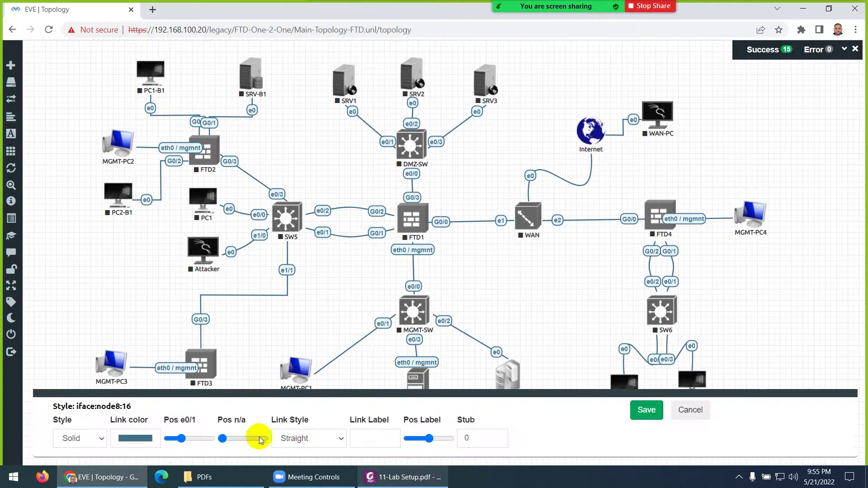
pyautogui.click(297, 438)
pyautogui.click(302, 414)
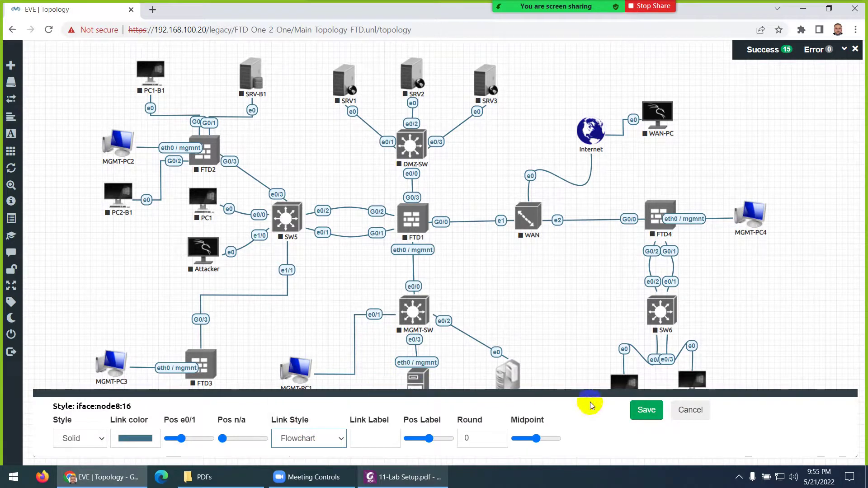
pyautogui.click(641, 409)
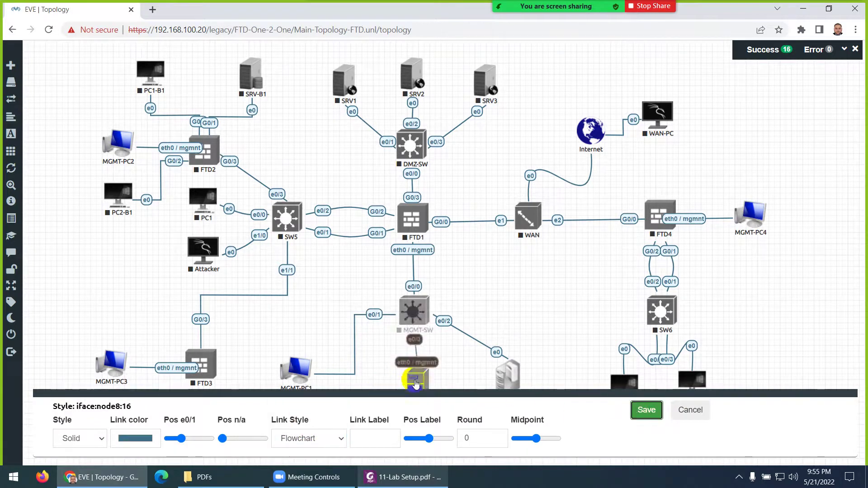
# - Set the AD to MGMT-SW e0/2 link style to Flowchart and save it
pyautogui.rightClick(444, 321)
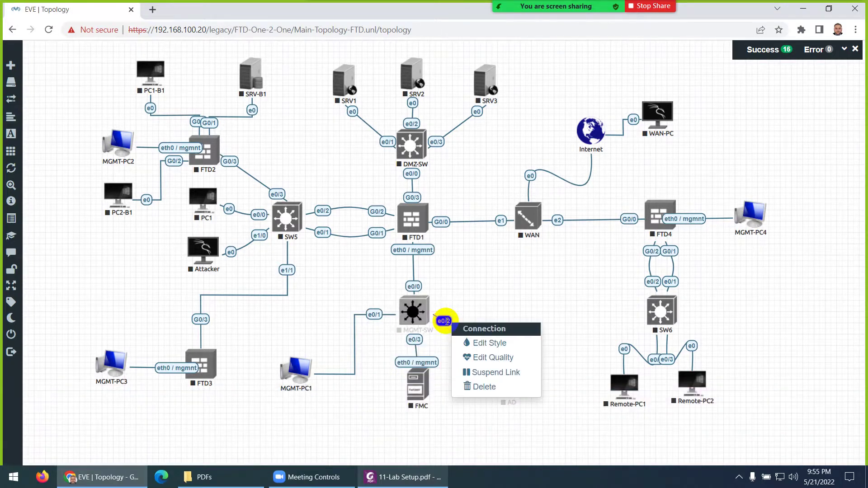
pyautogui.click(479, 343)
pyautogui.click(342, 439)
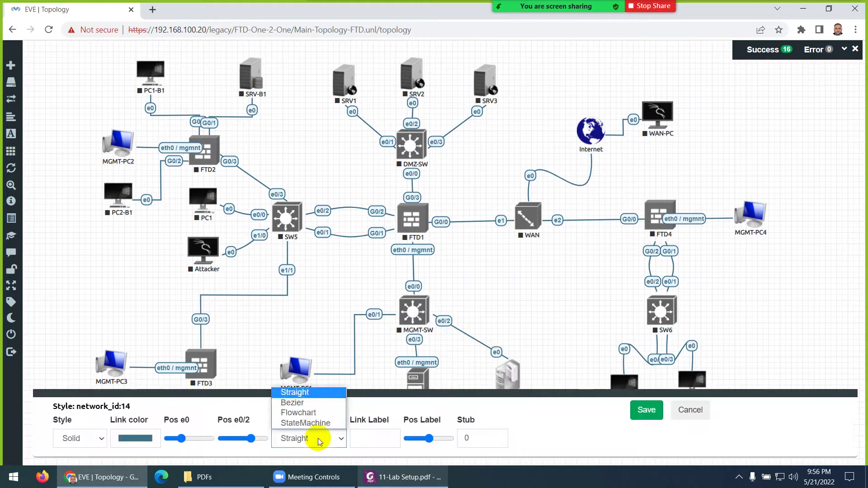
pyautogui.click(311, 412)
pyautogui.click(647, 409)
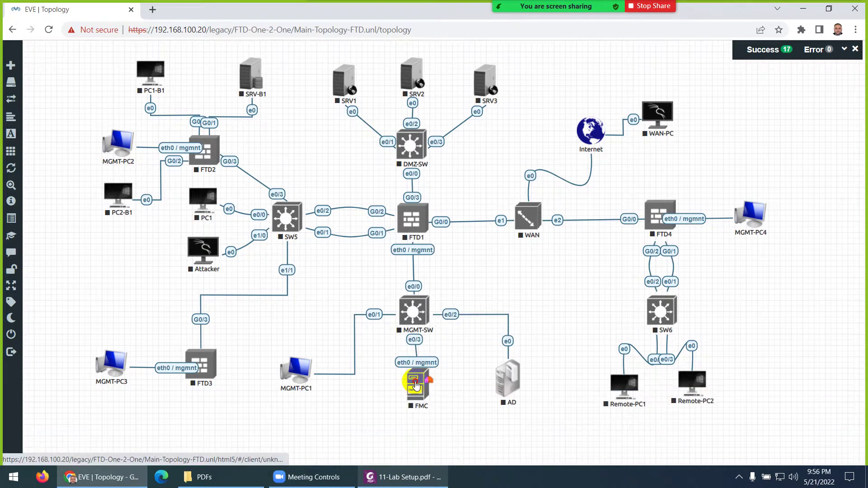
# - Align FMC straight below MGMT-SW and lower MGMT-PC1 until it is level with FMC
pyautogui.moveTo(416, 386); pyautogui.dragTo(413, 383)
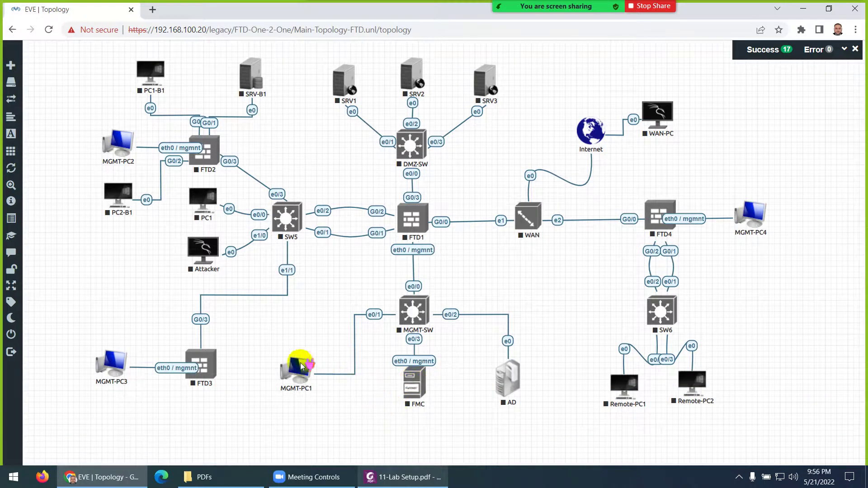
pyautogui.moveTo(295, 370); pyautogui.dragTo(296, 382)
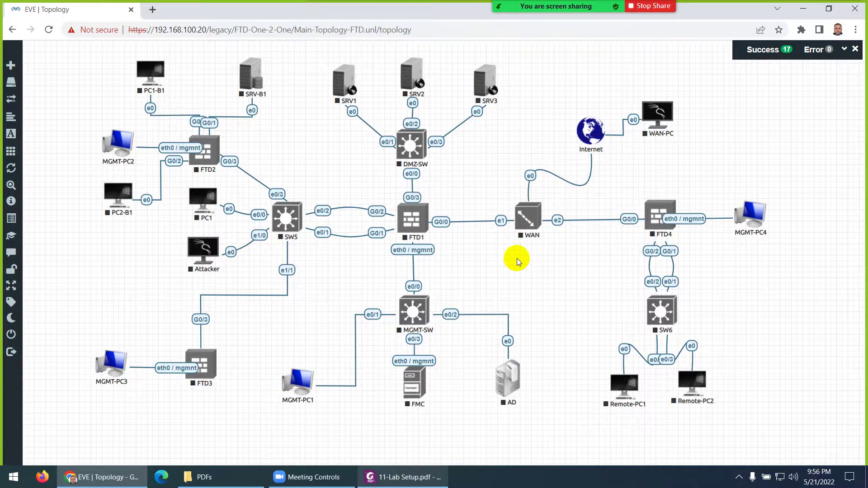
# - Try StateMachine on the SRV1 to DMZ-SW e0/1 link, settle on the Flowchart link style and save it
pyautogui.rightClick(351, 113)
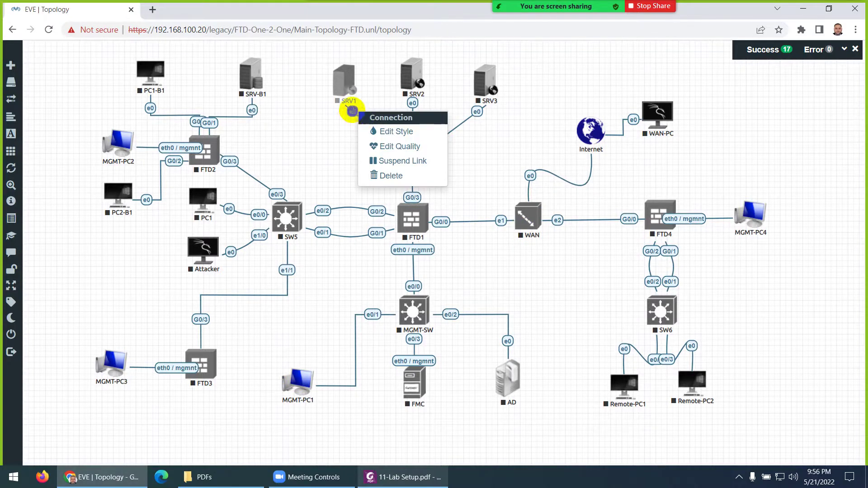
pyautogui.click(397, 478)
pyautogui.click(398, 478)
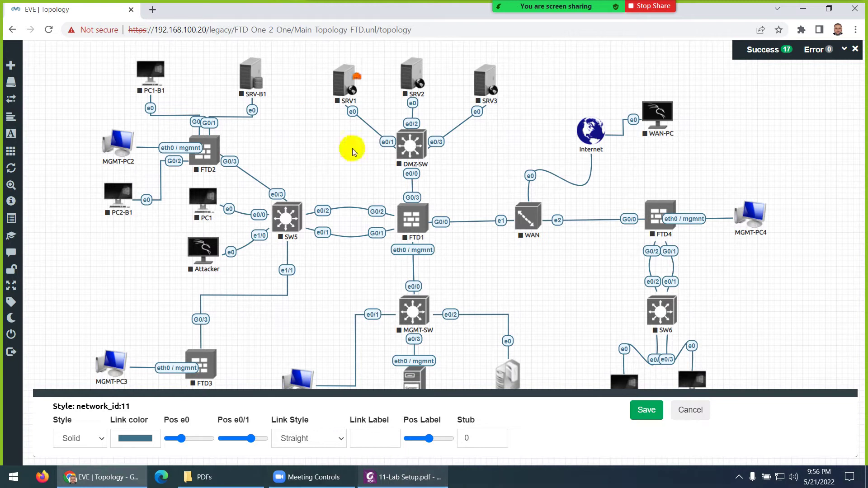
pyautogui.click(310, 445)
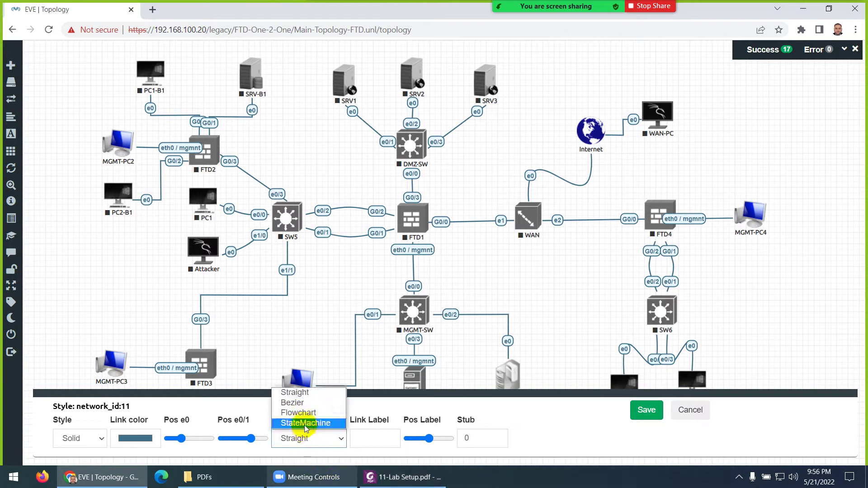
pyautogui.click(303, 422)
pyautogui.click(298, 435)
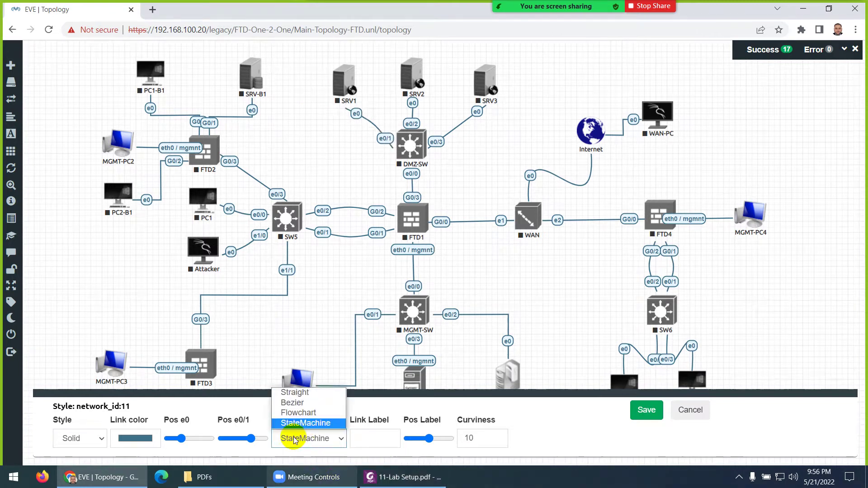
pyautogui.click(298, 414)
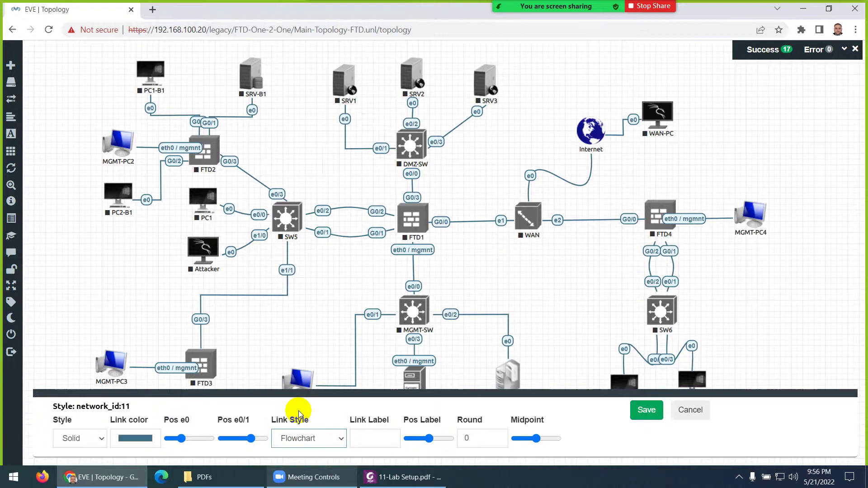
pyautogui.click(291, 437)
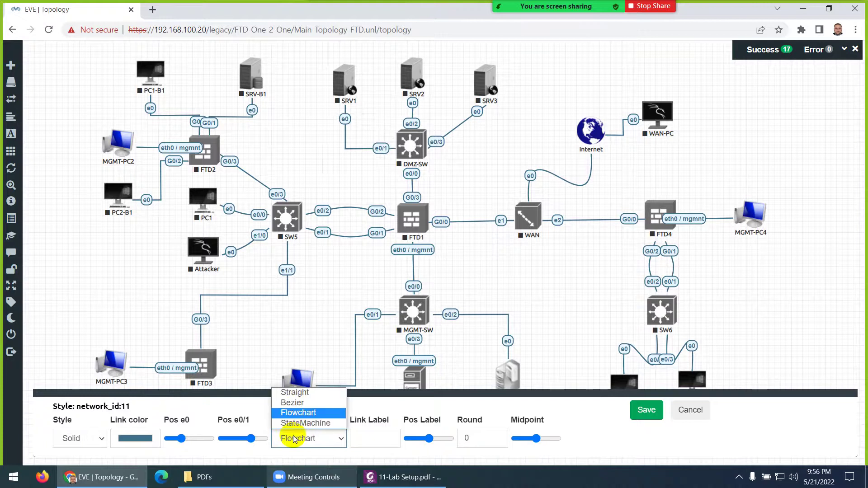
pyautogui.click(296, 412)
pyautogui.click(647, 414)
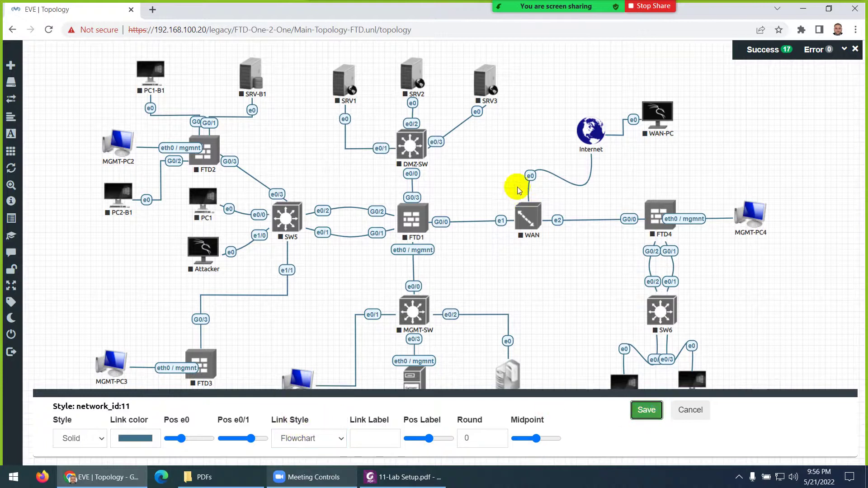
# - Set the SRV3 to DMZ-SW e0/3 link style to Flowchart, save it, and move SRV2 slightly down towards DMZ-SW
pyautogui.rightClick(483, 112)
pyautogui.click(502, 132)
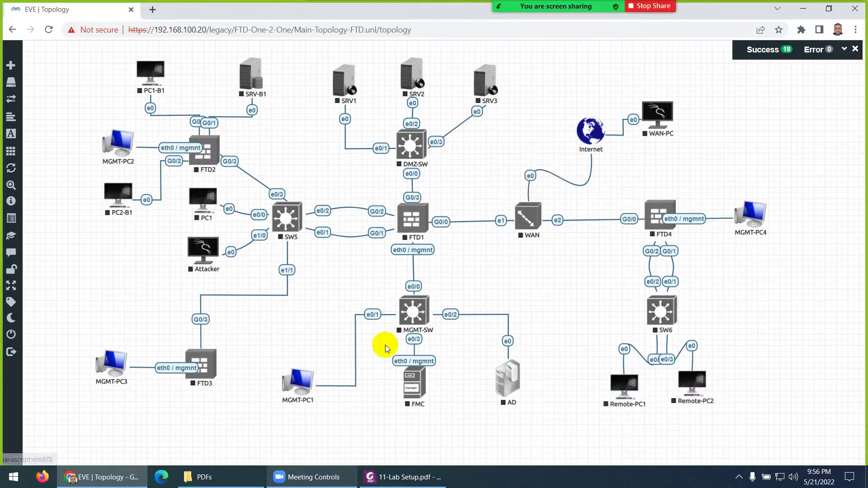
pyautogui.click(325, 440)
pyautogui.click(300, 413)
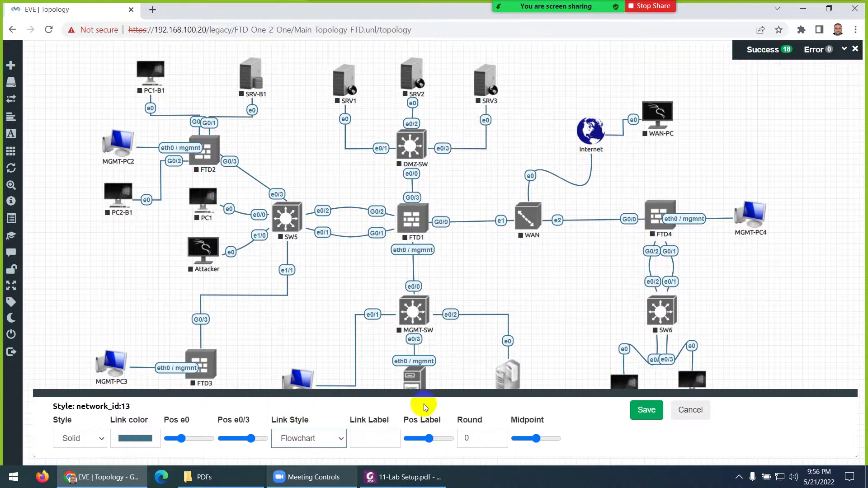
pyautogui.click(647, 410)
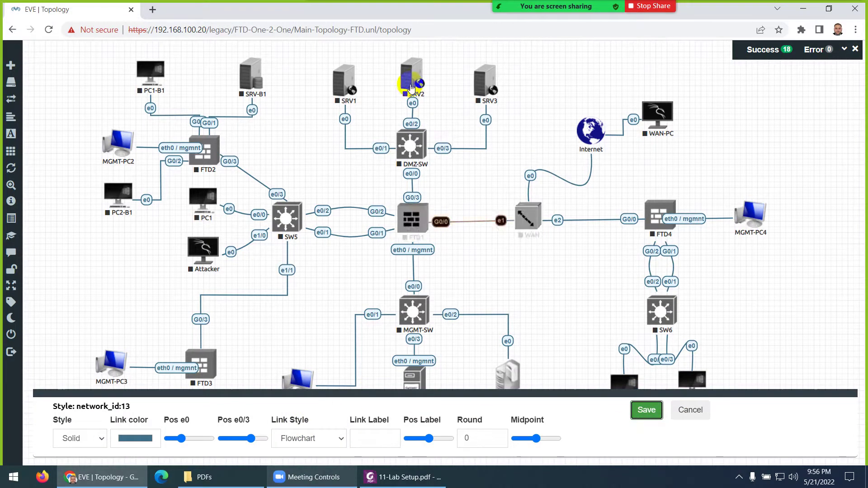
pyautogui.moveTo(408, 77); pyautogui.dragTo(408, 81)
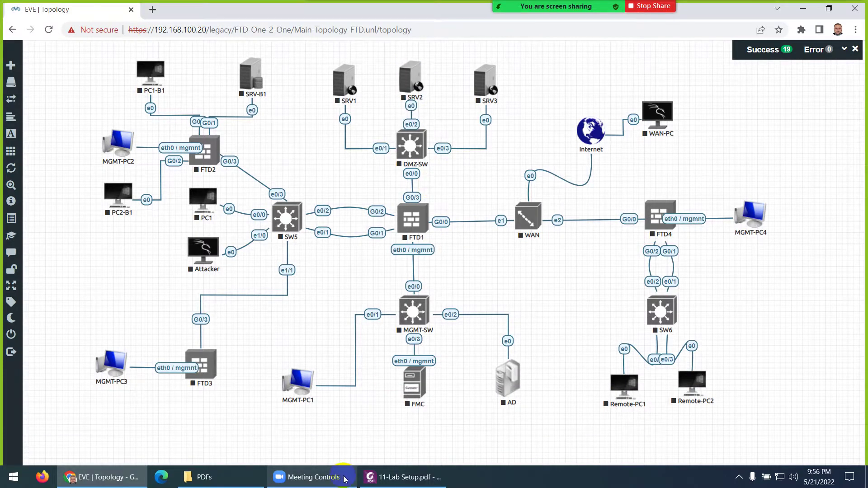
# - Compare the layout with the diagram in 11-Lab Setup.pdf, return to the EVE-NG topology and start the FTD4 node
pyautogui.click(387, 478)
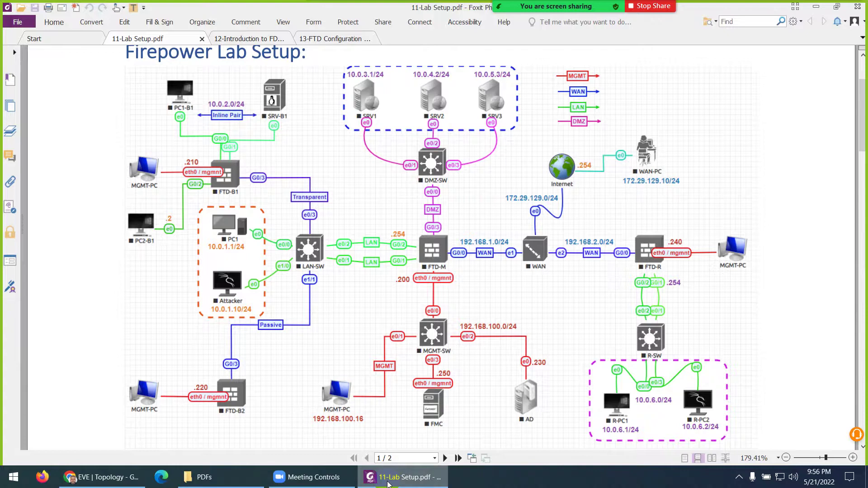
pyautogui.click(388, 482)
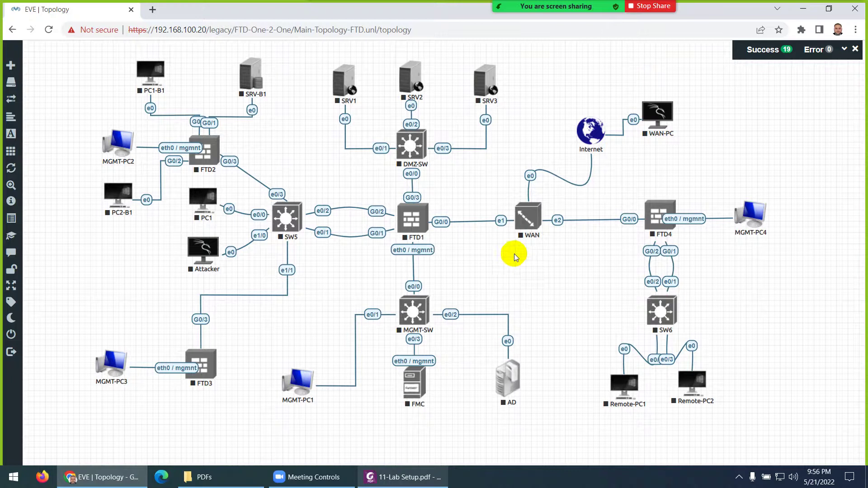
pyautogui.rightClick(654, 217)
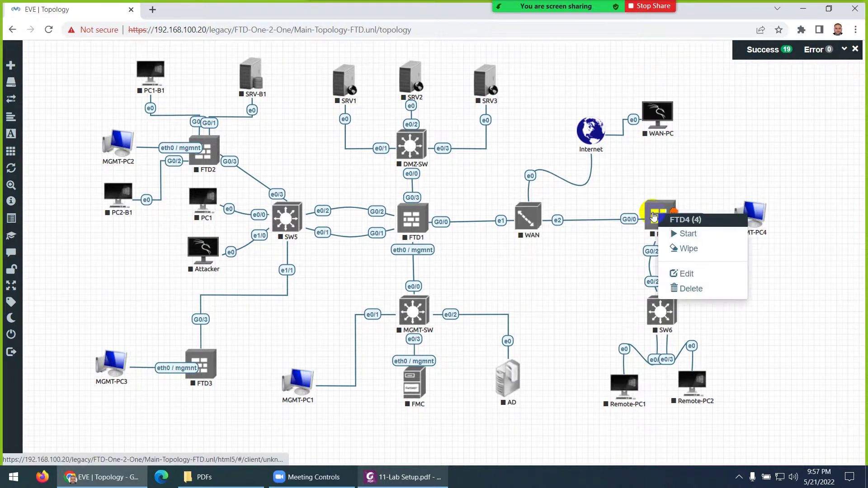
pyautogui.click(687, 234)
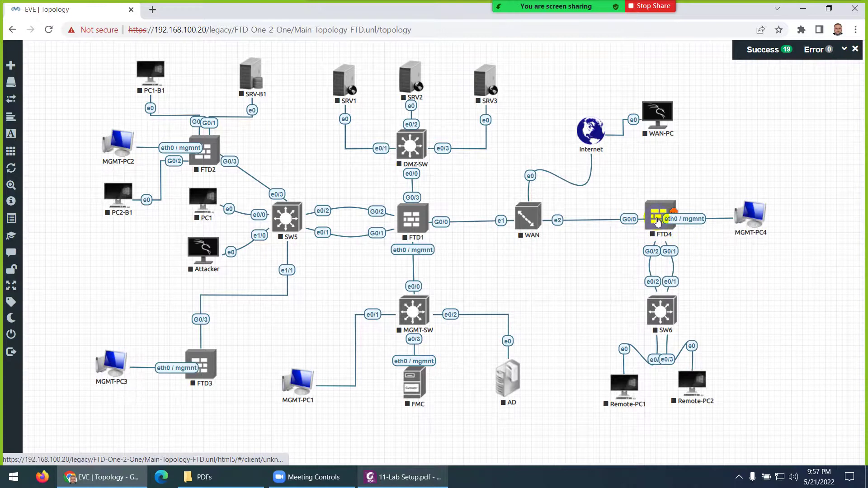
# - Rename the SW6 node as R-SW and save the node settings
pyautogui.rightClick(657, 309)
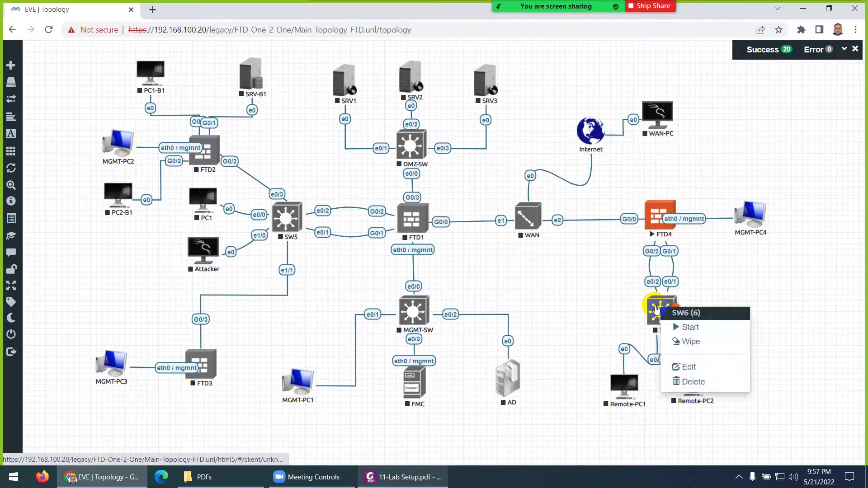
pyautogui.click(604, 310)
pyautogui.rightClick(664, 310)
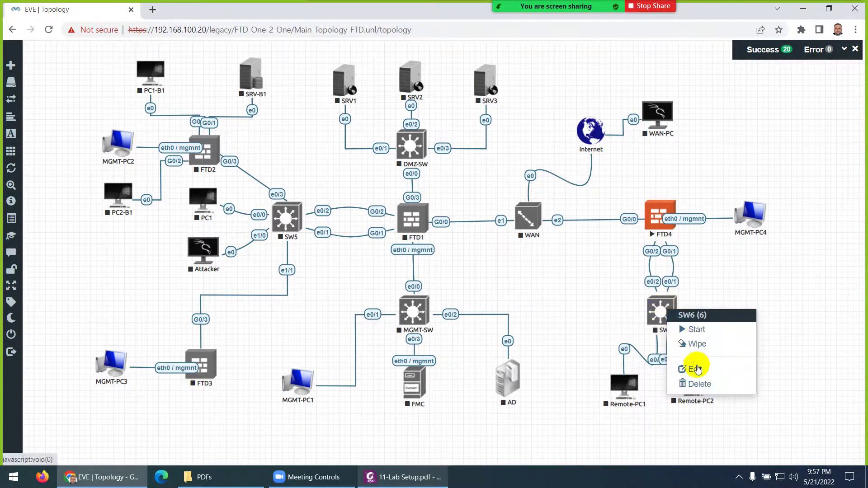
pyautogui.click(696, 369)
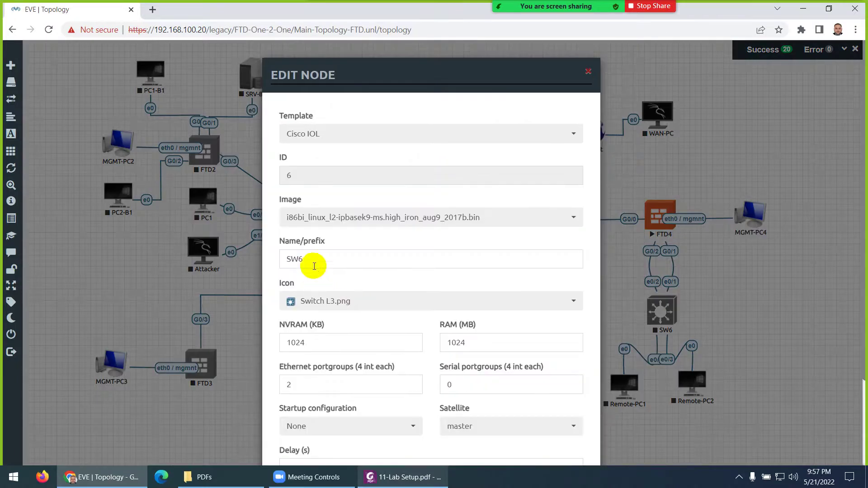
pyautogui.moveTo(314, 267); pyautogui.dragTo(271, 259)
pyautogui.write('R')
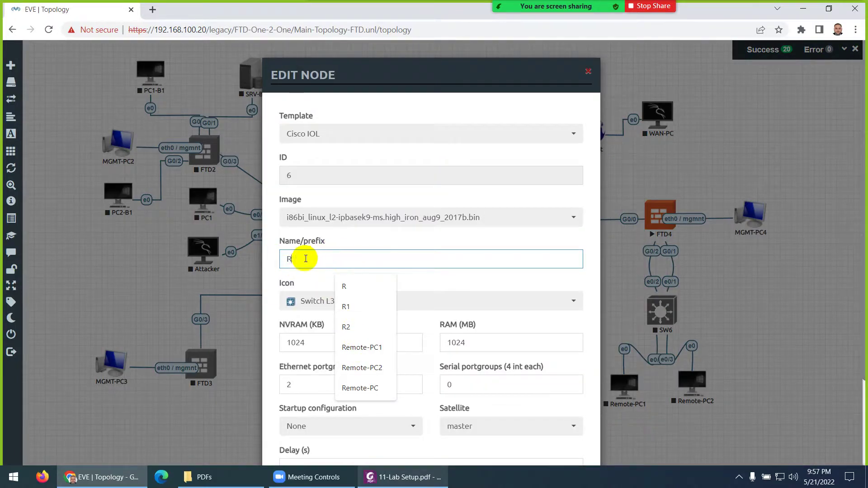
pyautogui.write('-SW')
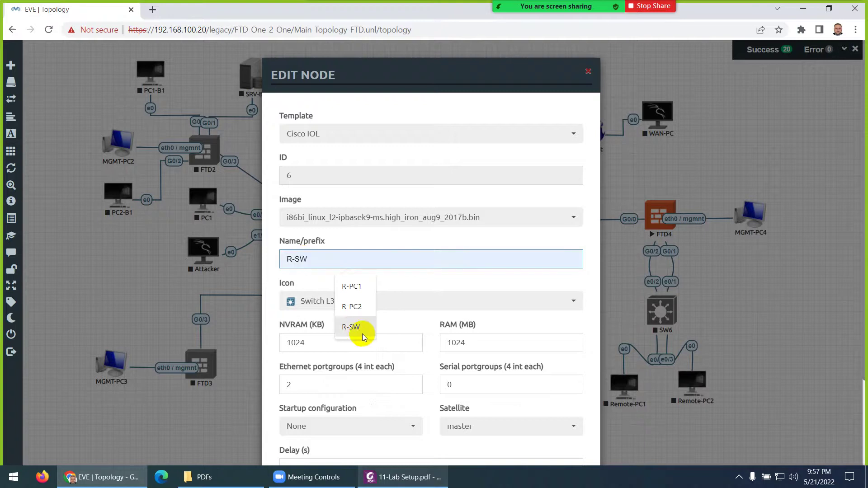
pyautogui.click(352, 327)
pyautogui.scroll(-3, 357, 344)
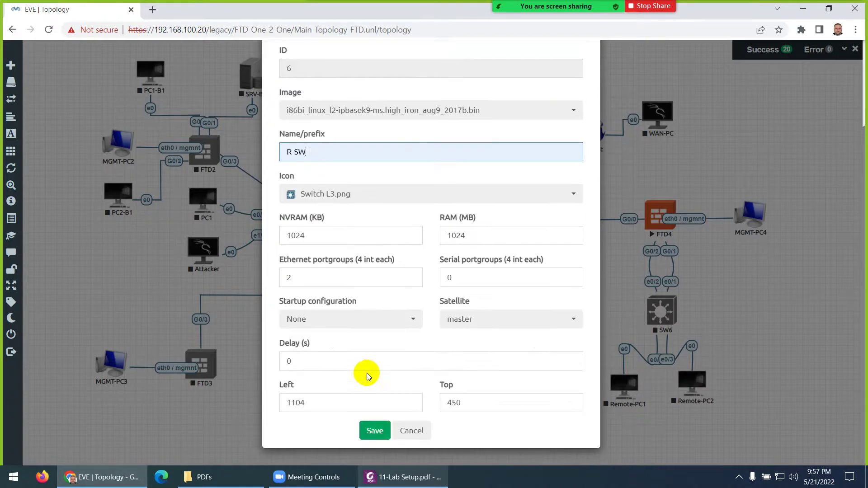
pyautogui.click(368, 428)
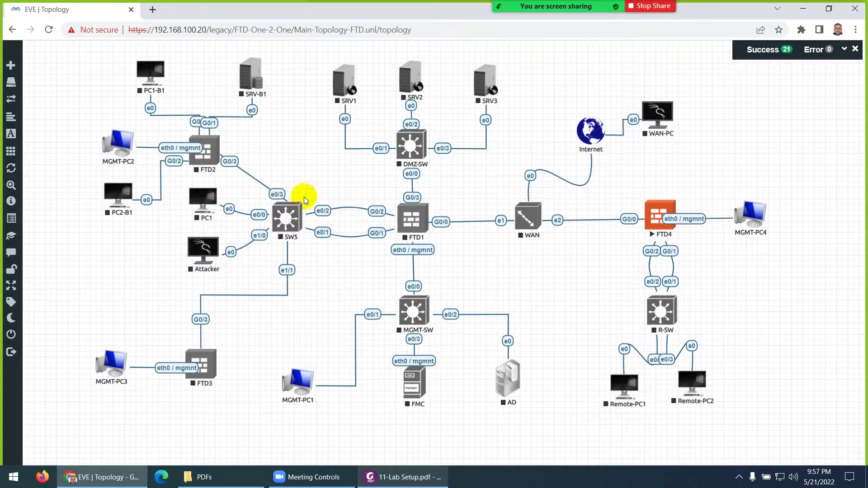
# - Rename the SW5 node as LAN-SW and save the node settings
pyautogui.rightClick(288, 216)
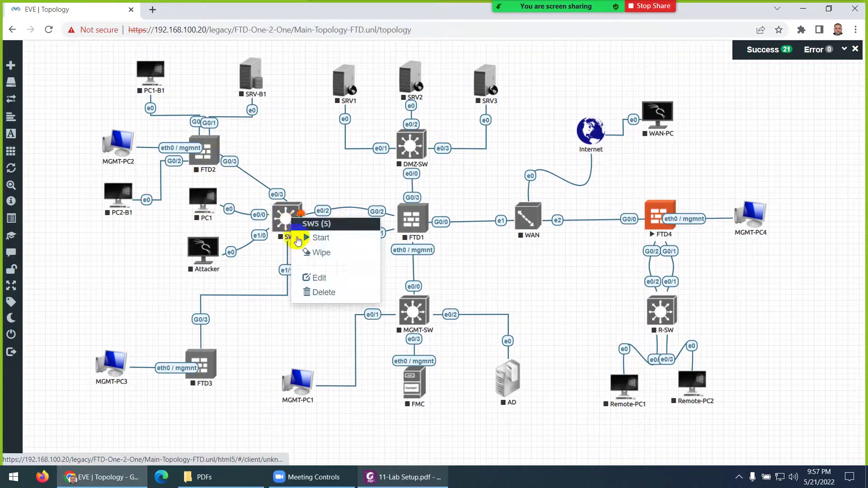
pyautogui.click(318, 279)
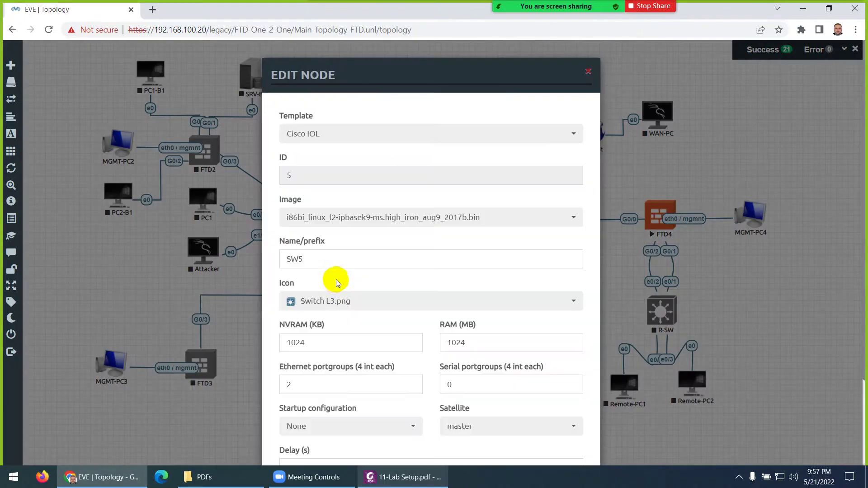
pyautogui.moveTo(307, 259); pyautogui.dragTo(276, 259)
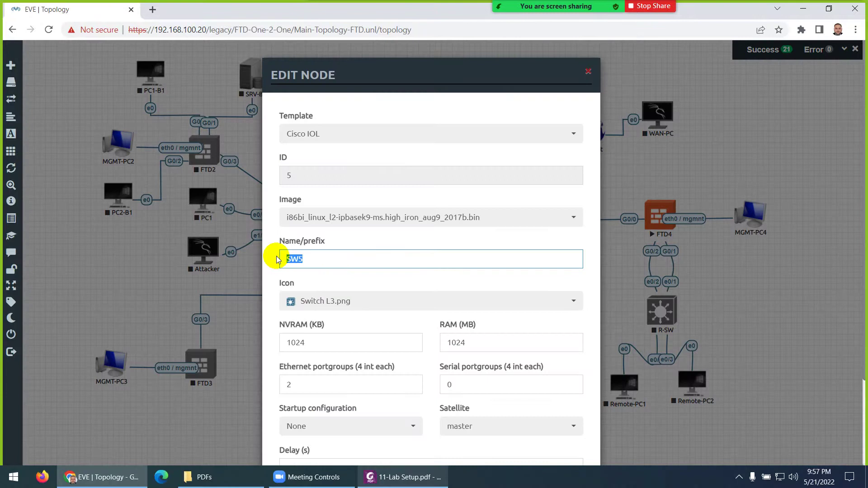
pyautogui.write('LAN-')
pyautogui.click(357, 284)
pyautogui.scroll(-3, 369, 373)
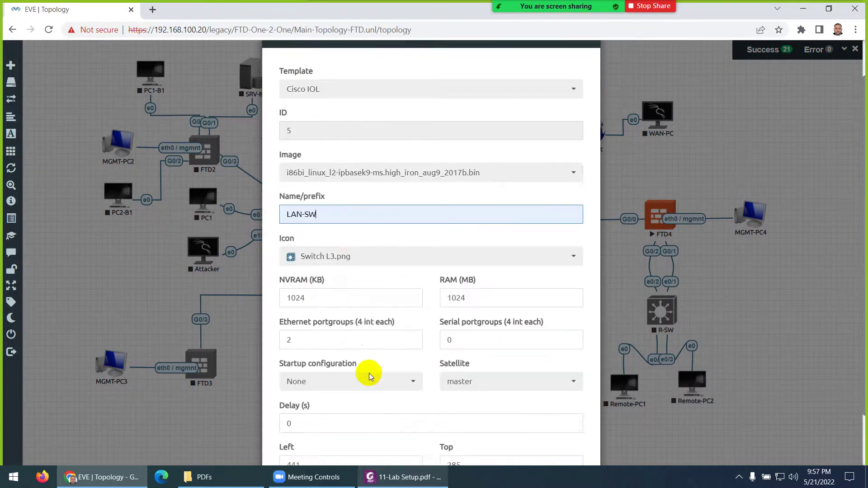
pyautogui.click(381, 423)
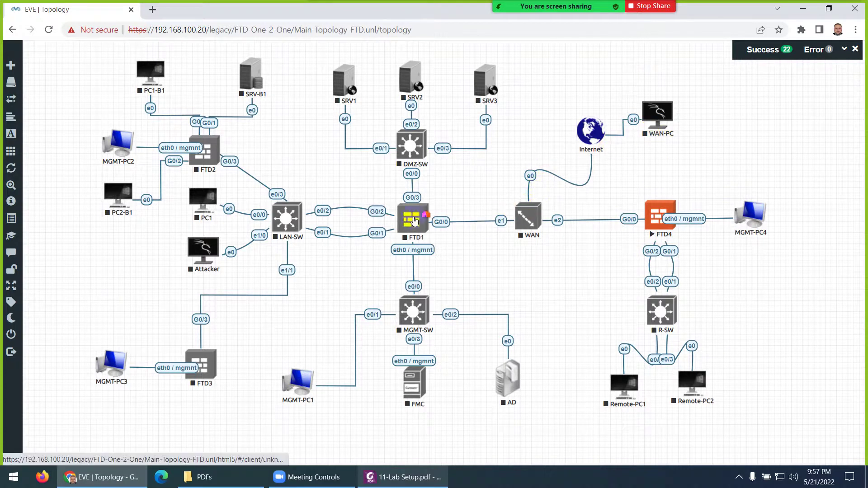
# - Start the WAN node, check the WAN network addresses in 11-Lab Setup.pdf and return to the EVE-NG topology
pyautogui.rightClick(528, 219)
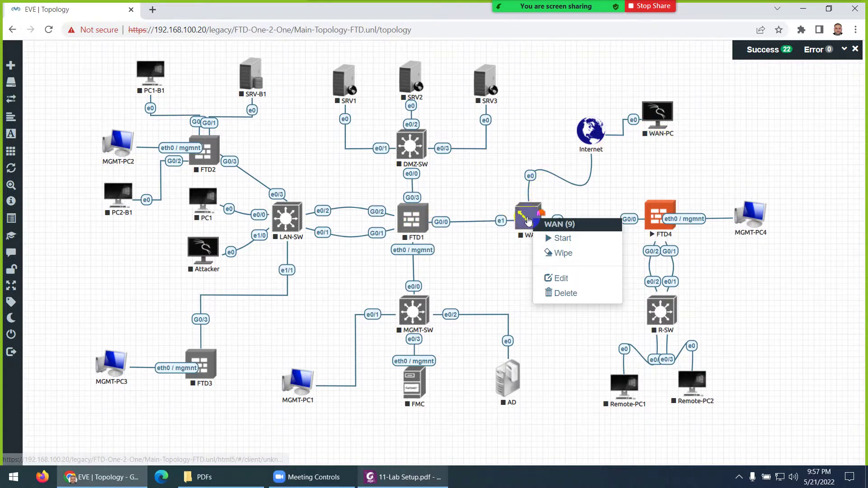
pyautogui.click(549, 238)
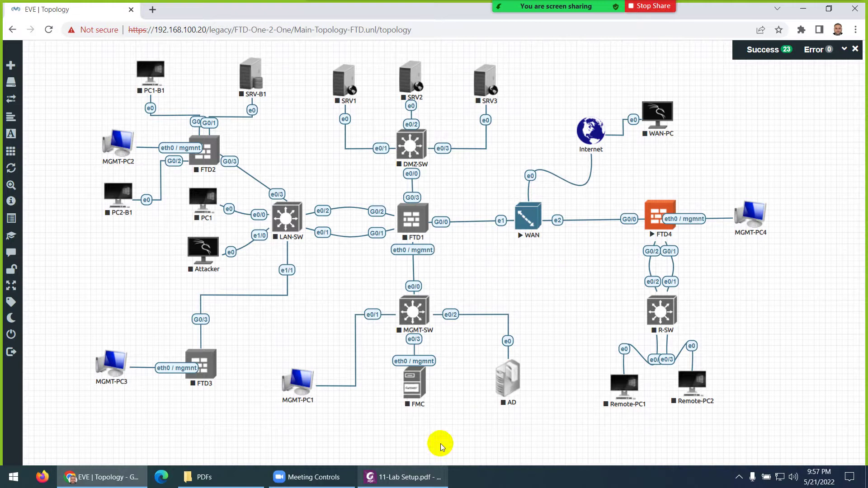
pyautogui.click(408, 479)
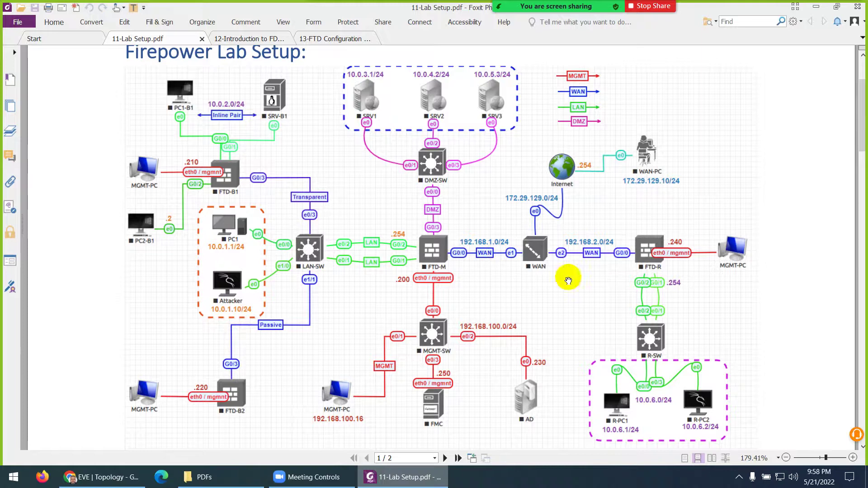
pyautogui.click(401, 479)
# - Add a text label reading 192.168.1.0/24 to the topology and format it bold in Strong Red
pyautogui.rightClick(512, 258)
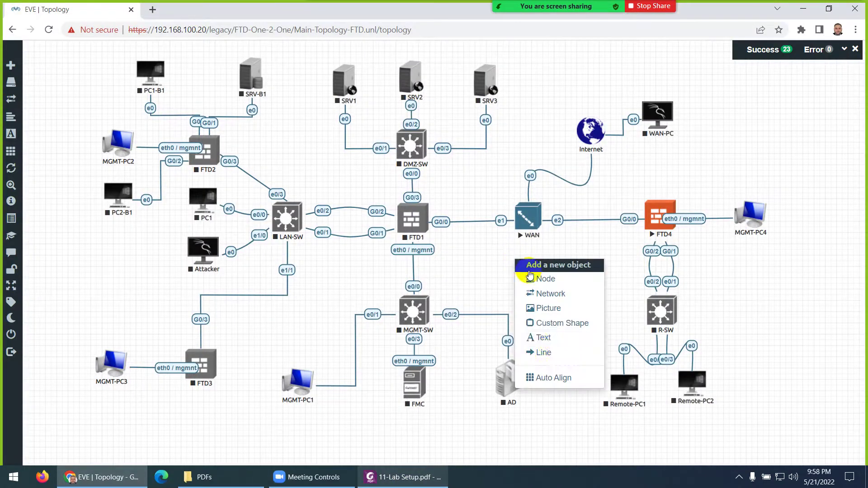
pyautogui.click(549, 343)
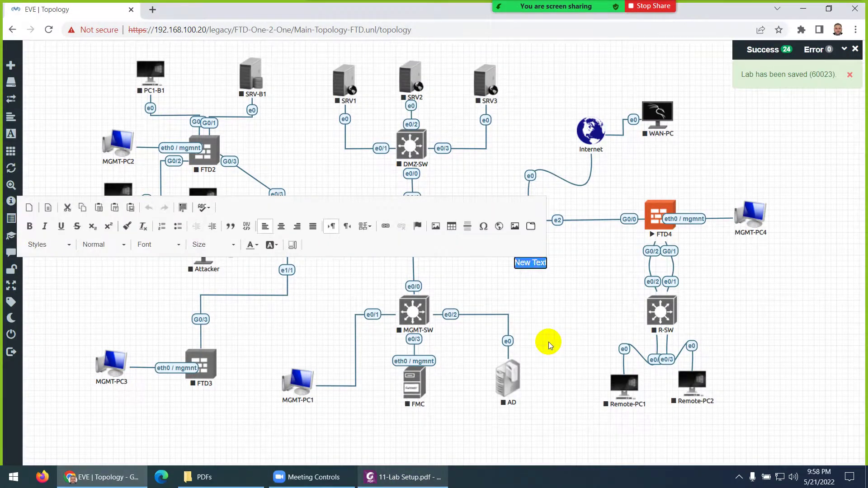
pyautogui.write('192.168.1.0/24')
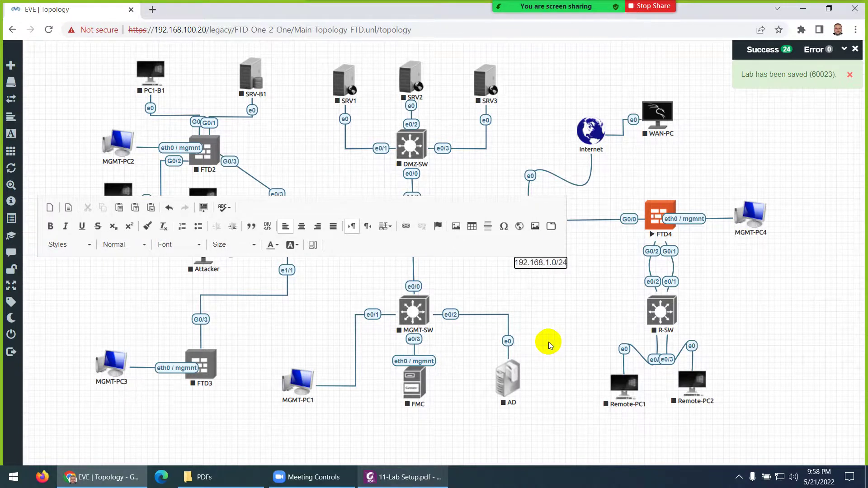
pyautogui.hotkey('ctrl', 'a')
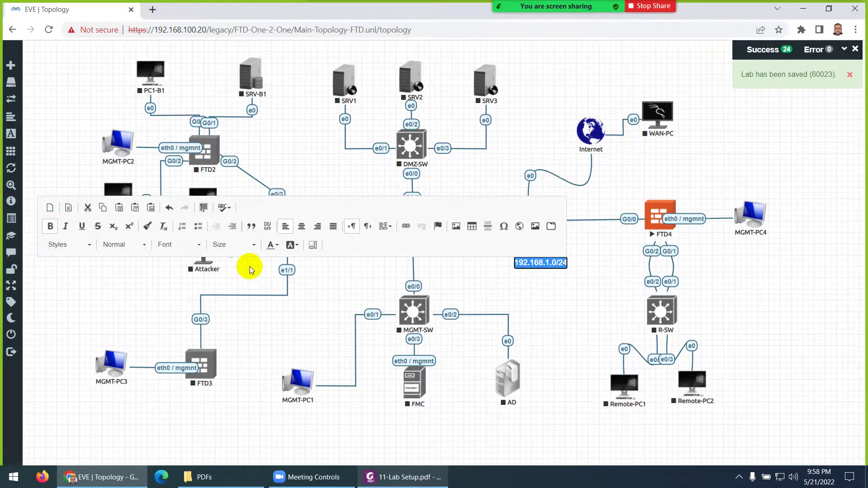
pyautogui.click(272, 244)
pyautogui.click(289, 326)
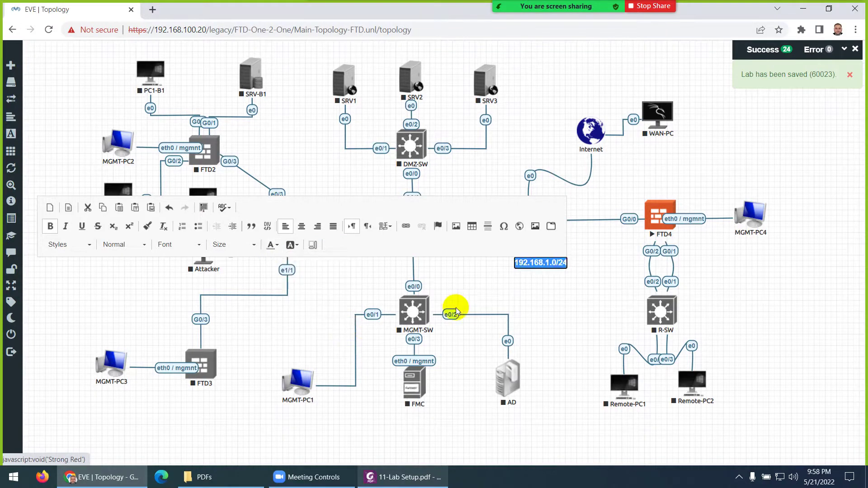
pyautogui.click(504, 292)
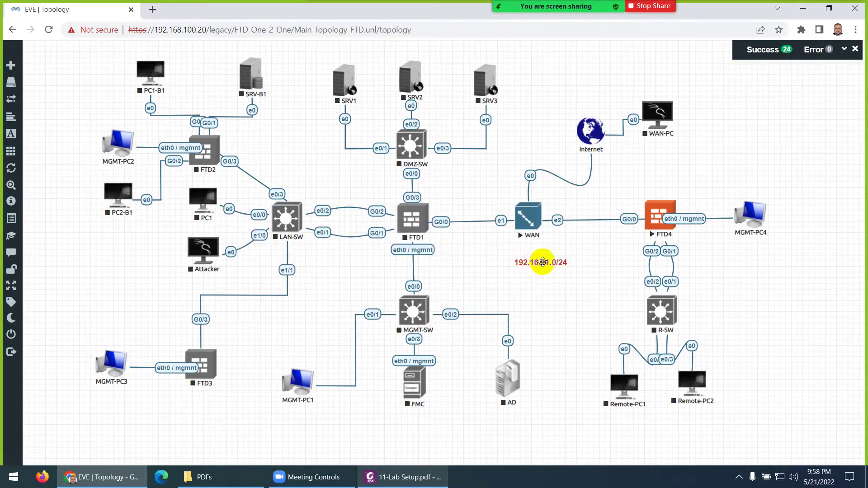
# - Place the 192.168.1.0/24 label just above the FTD1 to WAN link and shift the WAN node slightly right to make room
pyautogui.moveTo(551, 262); pyautogui.dragTo(479, 205)
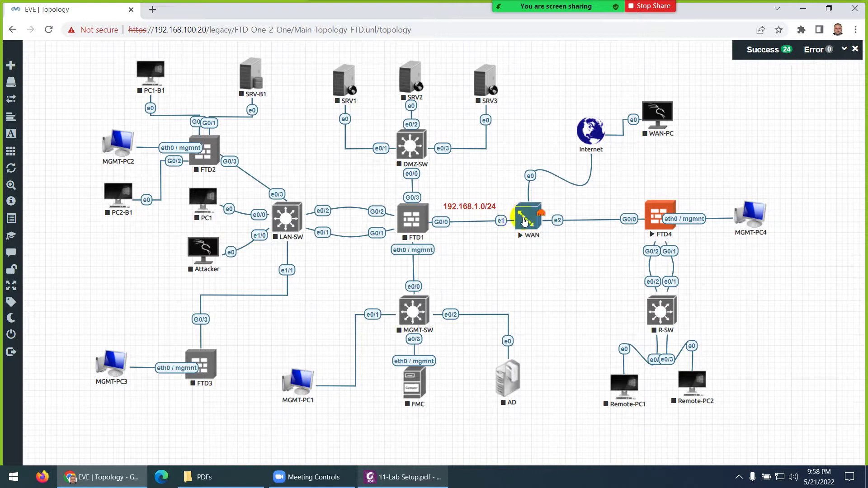
pyautogui.moveTo(525, 221); pyautogui.dragTo(533, 221)
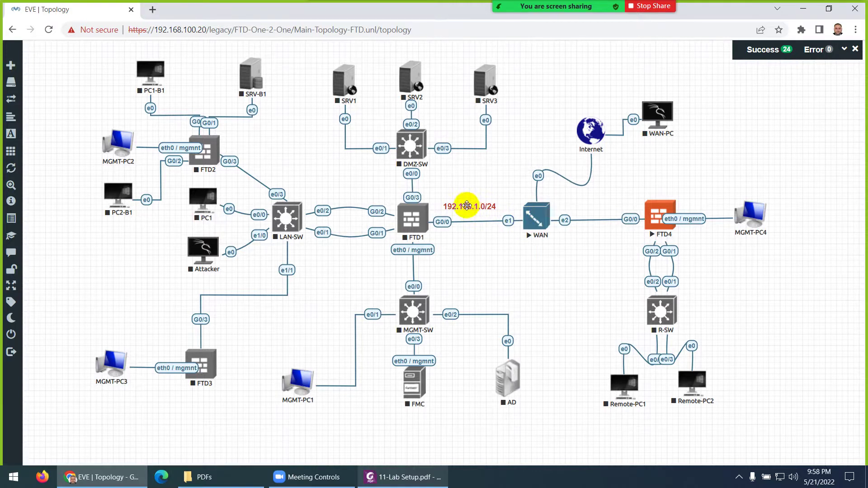
pyautogui.moveTo(467, 206); pyautogui.dragTo(472, 213)
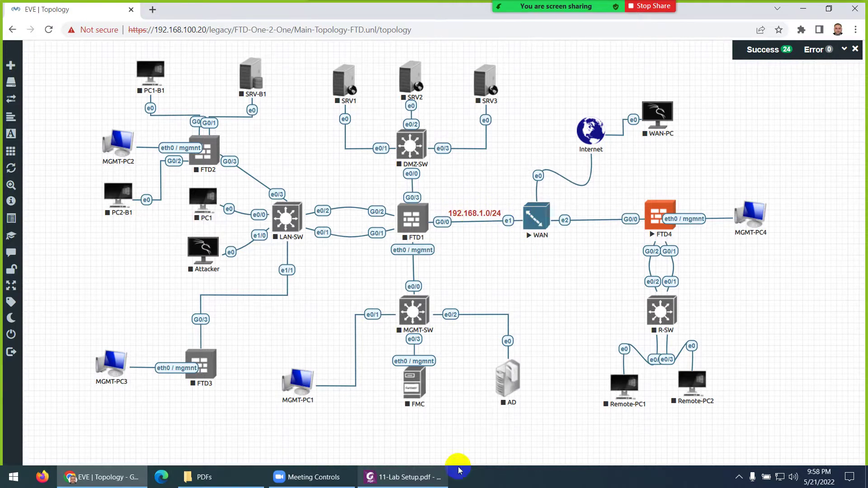
# - Duplicate the 192.168.1.0/24 label and place the copy above the WAN to FTD4 link
pyautogui.click(420, 478)
pyautogui.click(419, 480)
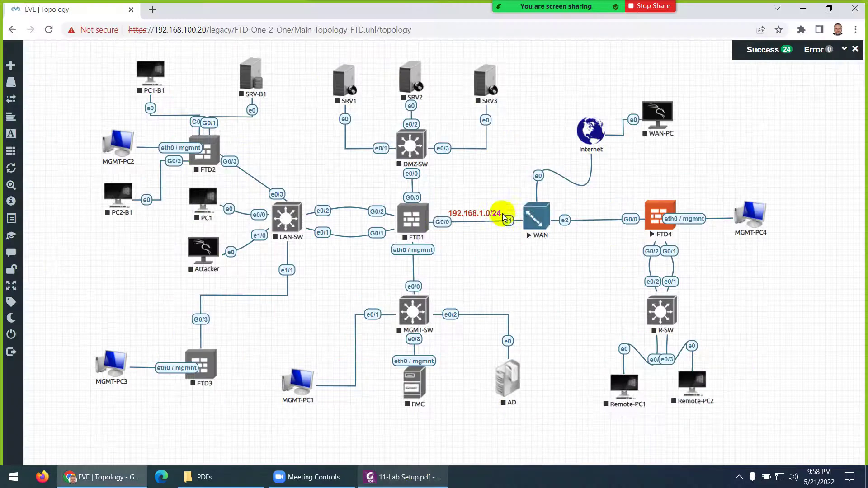
pyautogui.rightClick(483, 214)
pyautogui.click(503, 235)
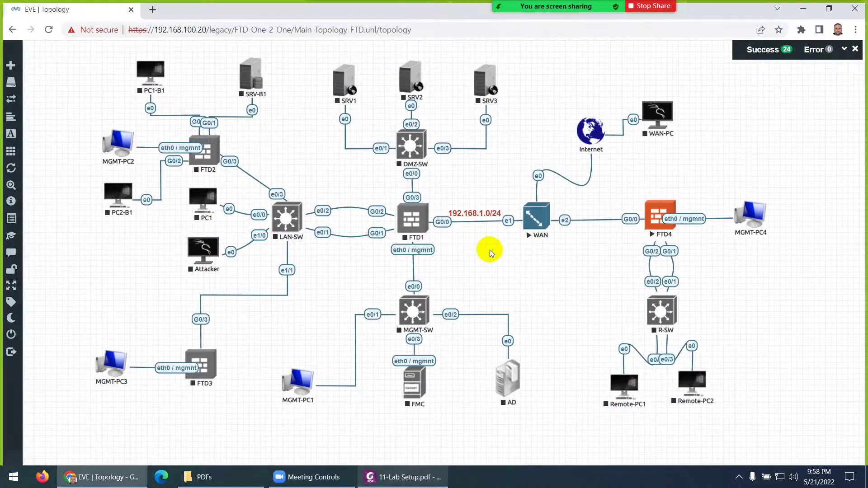
pyautogui.moveTo(482, 240); pyautogui.dragTo(593, 209)
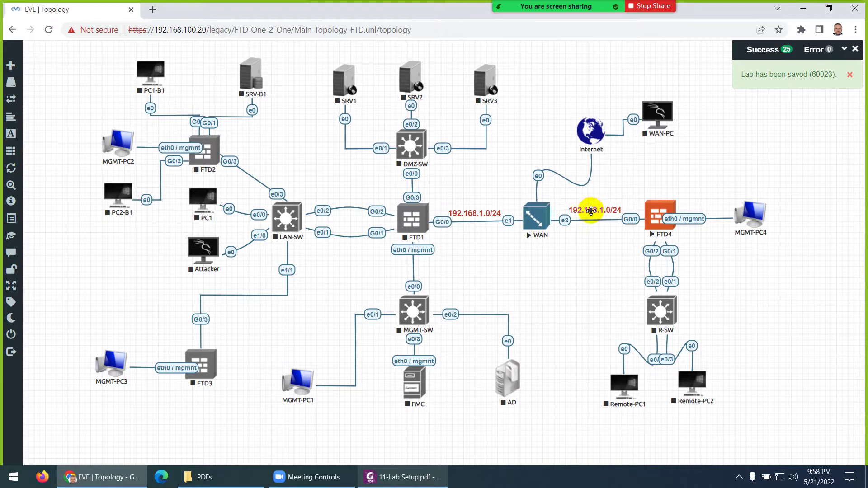
# - Change the label above the WAN to FTD4 link to 192.168.2.0/24
pyautogui.doubleClick(592, 211)
pyautogui.click(604, 210)
pyautogui.press('BackSpace')
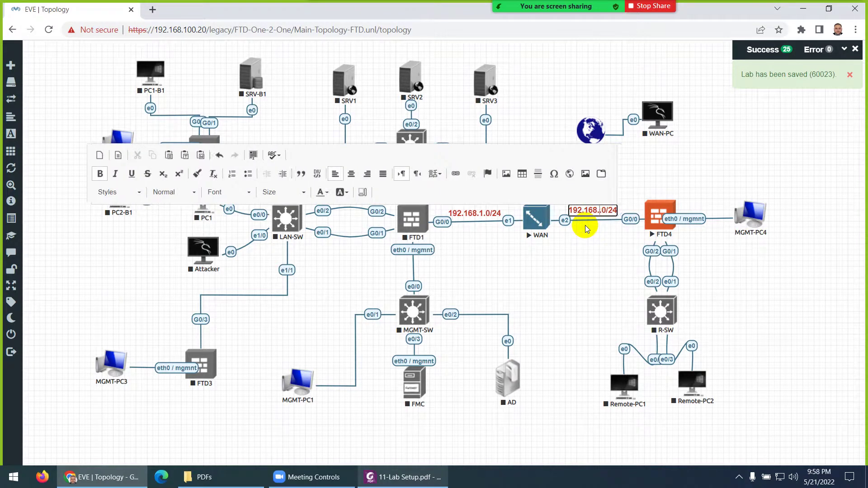
pyautogui.write('2')
pyautogui.click(589, 235)
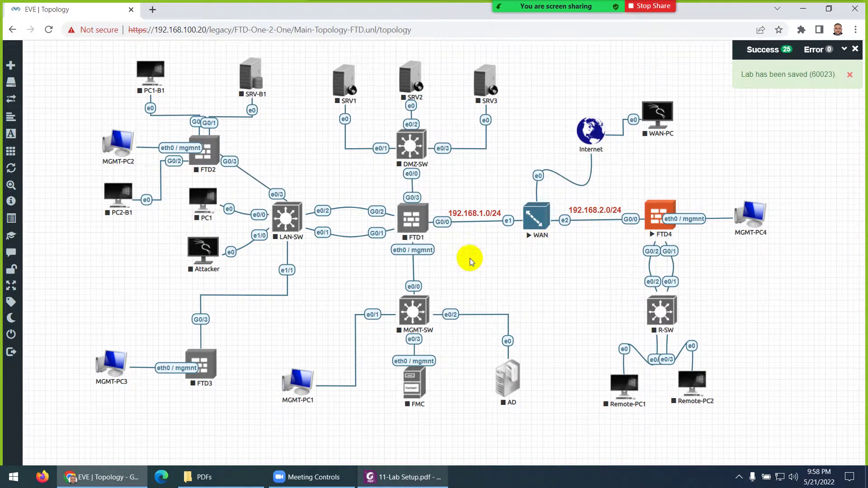
# - Duplicate the 192.168.1.0/24 label again and place the copy above the WAN to Internet link
pyautogui.rightClick(473, 215)
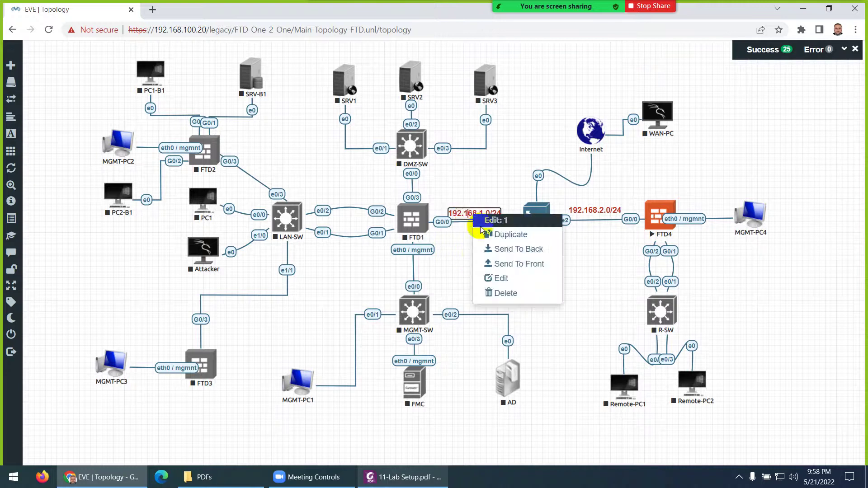
pyautogui.click(502, 235)
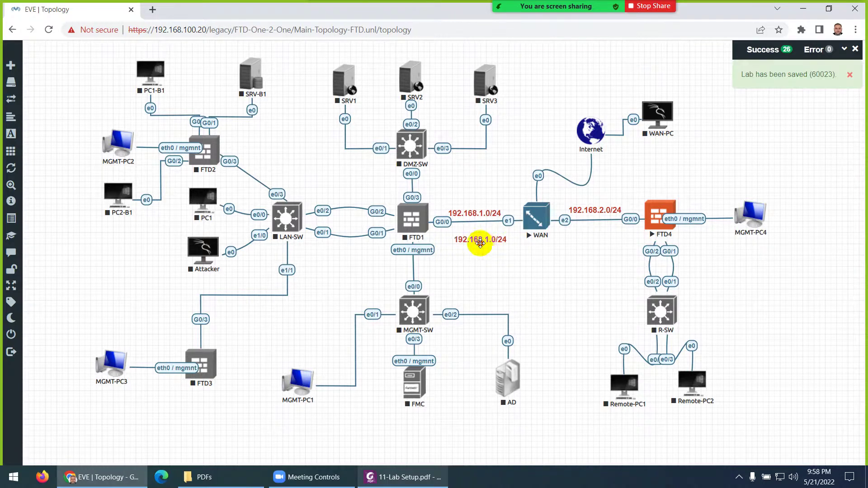
pyautogui.moveTo(478, 240); pyautogui.dragTo(557, 165)
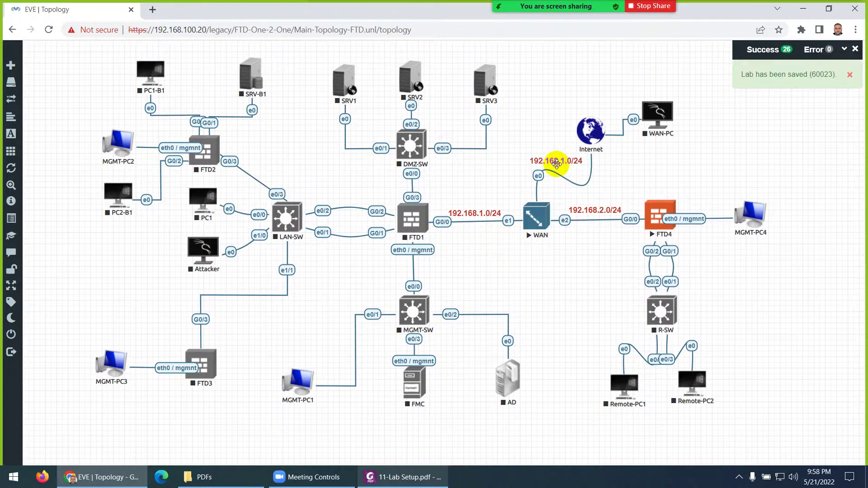
# - Replace the text of the label above the WAN to Internet link with 172.29.129.0/24 and nudge it slightly left
pyautogui.doubleClick(557, 164)
pyautogui.hotkey('ctrl', 'a')
pyautogui.write('1')
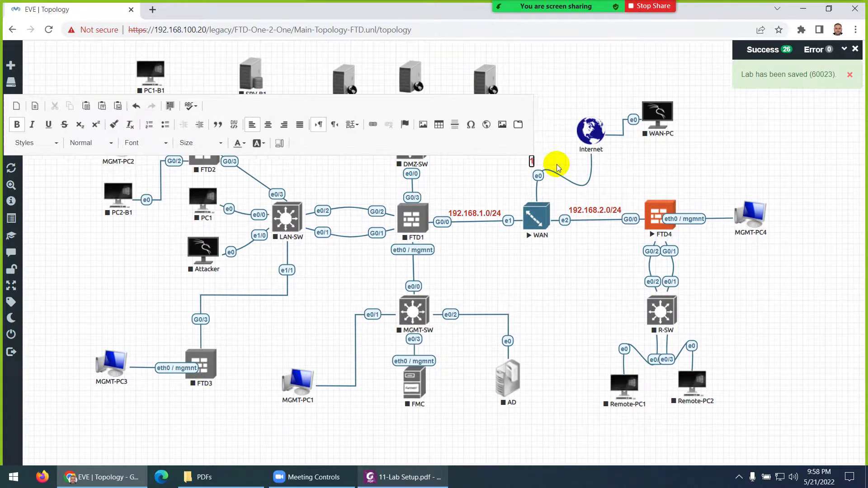
pyautogui.write('72.')
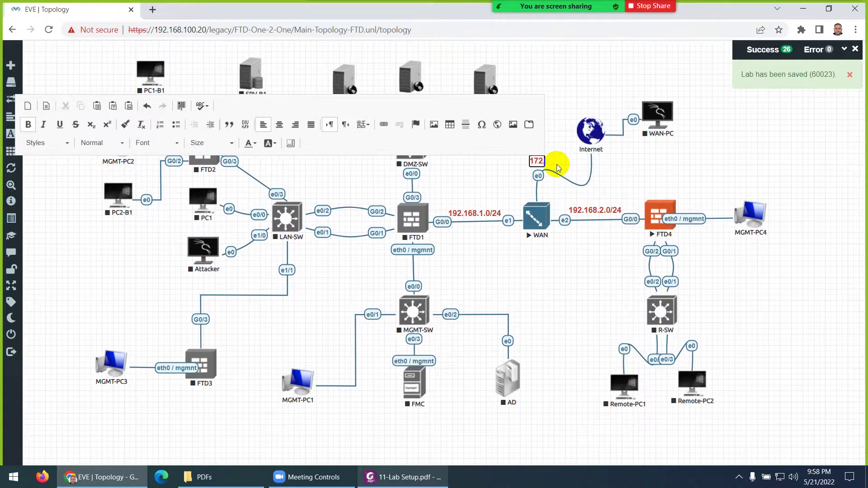
pyautogui.write('29.129')
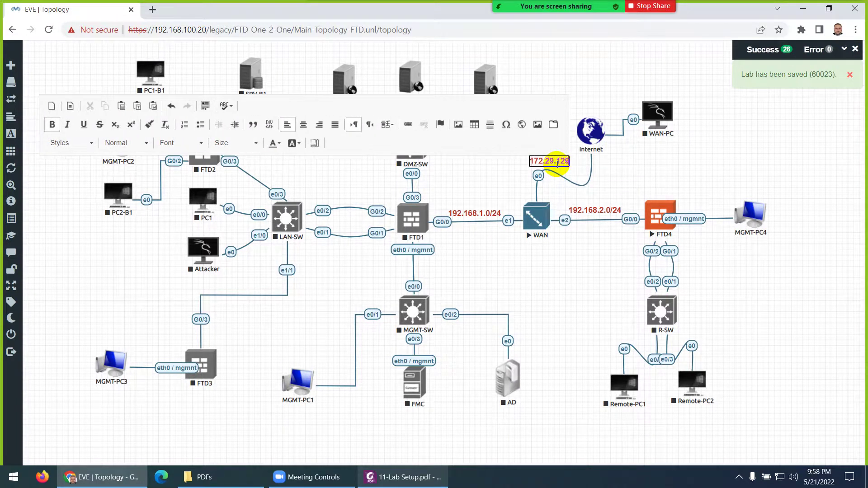
pyautogui.write('.0/24')
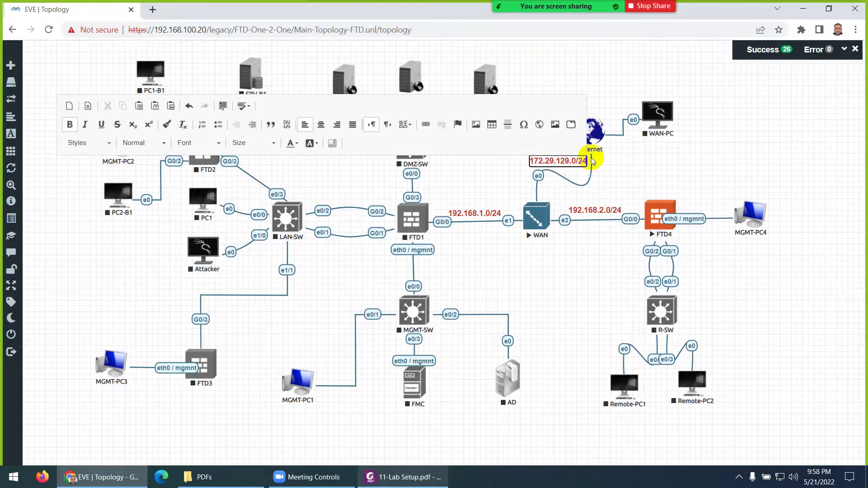
pyautogui.click(631, 167)
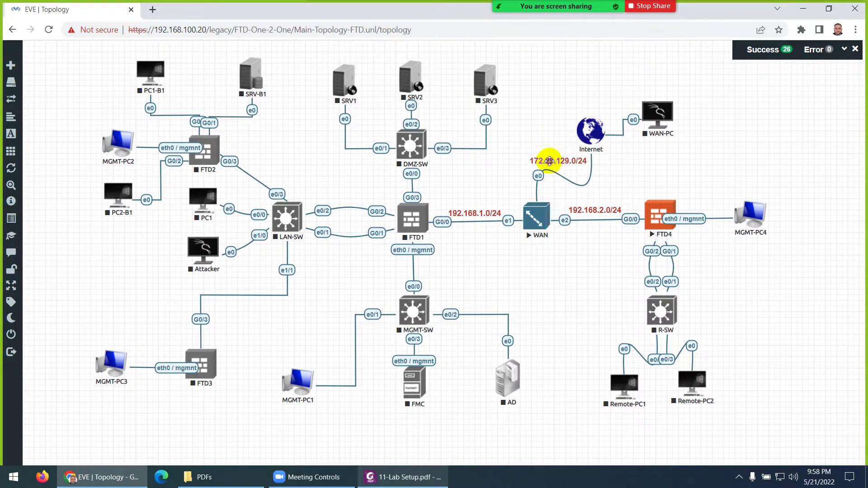
pyautogui.moveTo(549, 161)
pyautogui.mouseDown()
pyautogui.moveTo(543, 170)
pyautogui.moveTo(555, 165)
pyautogui.moveTo(540, 161)
pyautogui.mouseUp()
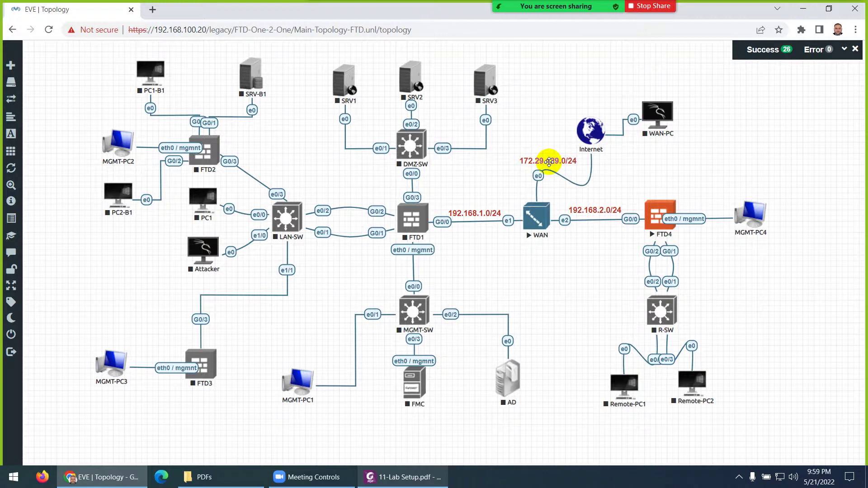
# - Duplicate the 172.29.129.0/24 label and place the copy directly below the WAN-PC node
pyautogui.rightClick(549, 162)
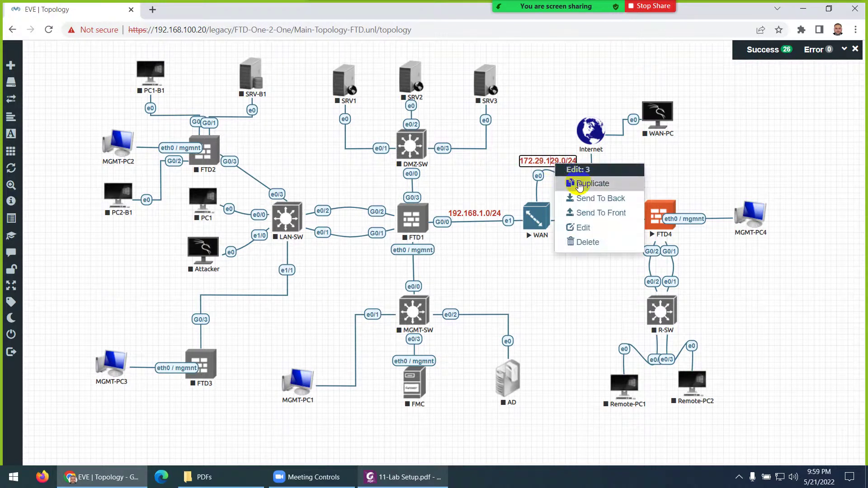
pyautogui.click(575, 184)
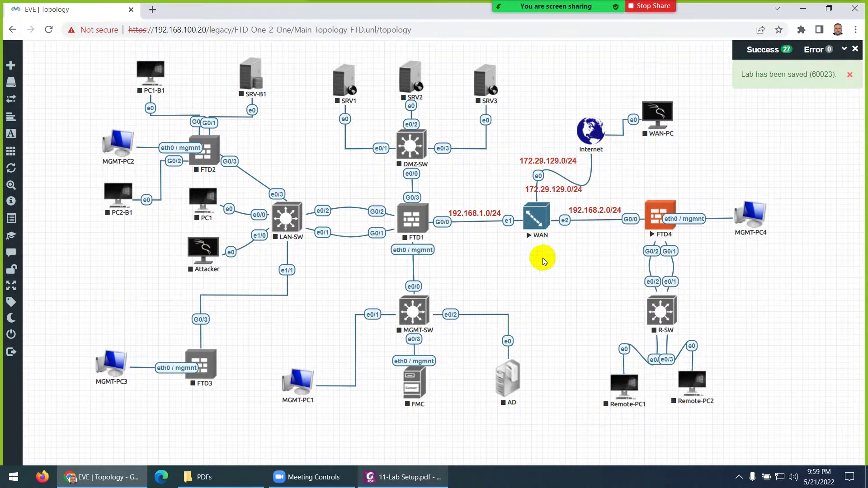
pyautogui.moveTo(555, 190); pyautogui.dragTo(662, 144)
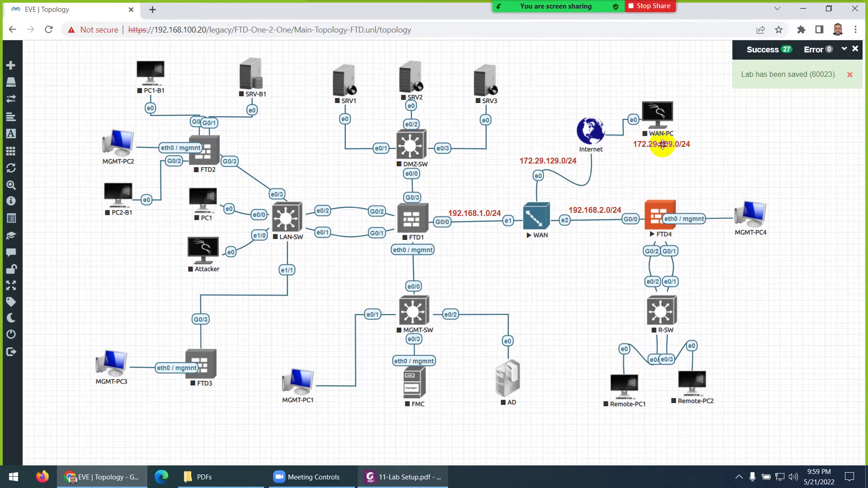
# - Check the WAN-PC address in 11-Lab Setup.pdf and change the label below WAN-PC to 172.29.129.10, without a prefix length
pyautogui.click(404, 477)
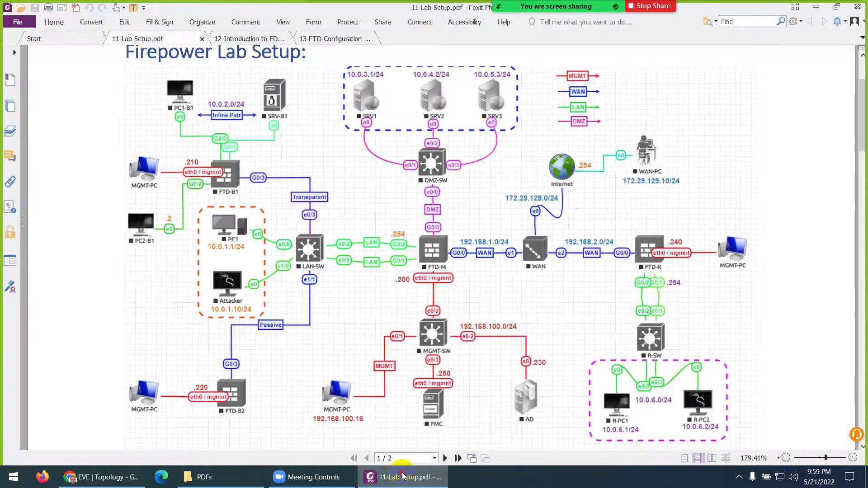
pyautogui.click(404, 477)
pyautogui.doubleClick(676, 144)
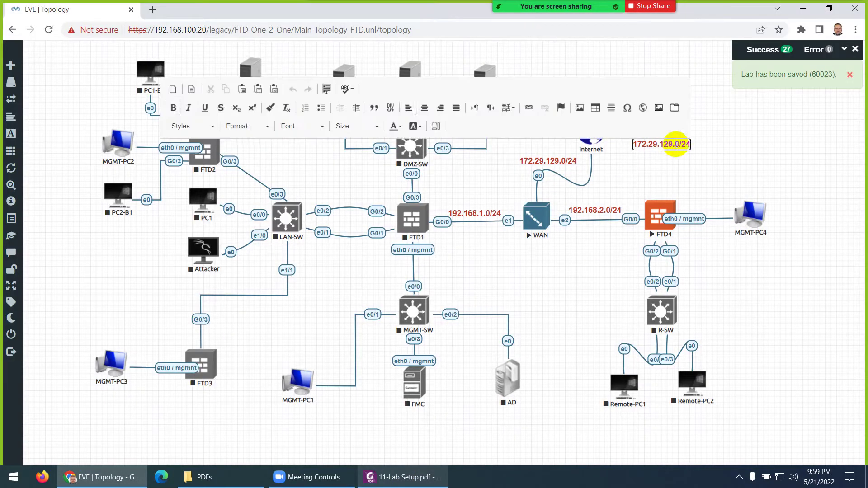
pyautogui.click(676, 145)
pyautogui.write('1')
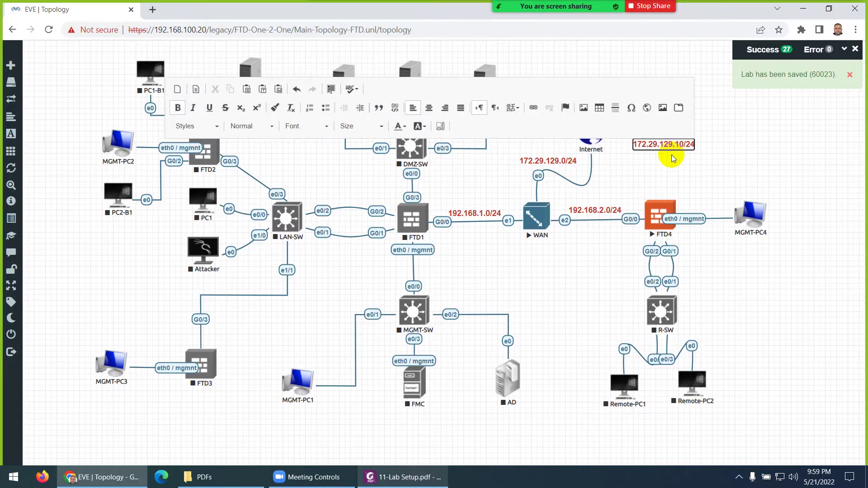
pyautogui.press('BackSpace')
pyautogui.press('BackSpace')
pyautogui.press('BackSpace')
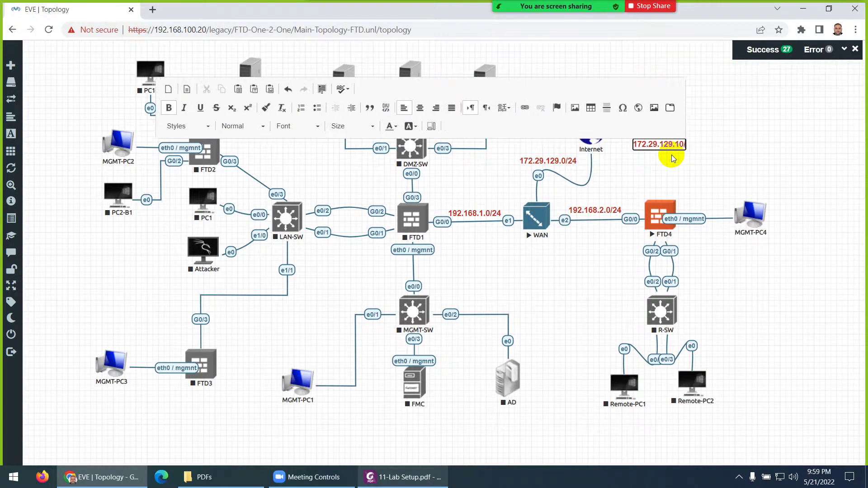
pyautogui.click(669, 159)
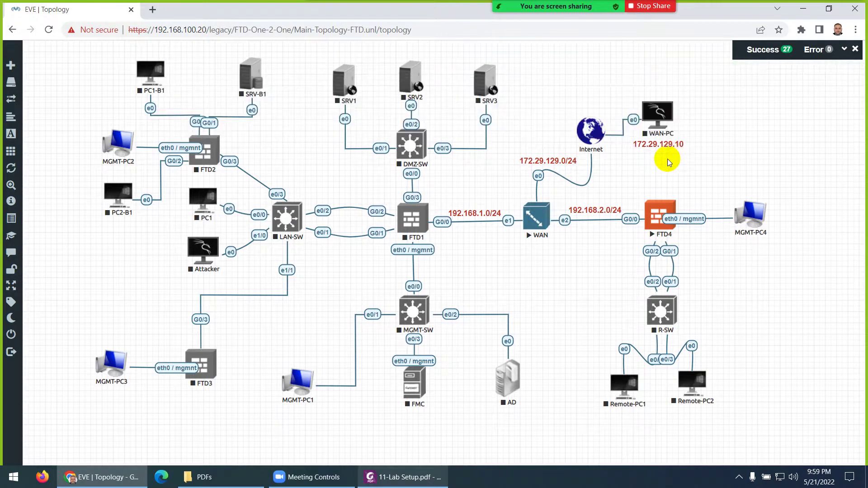
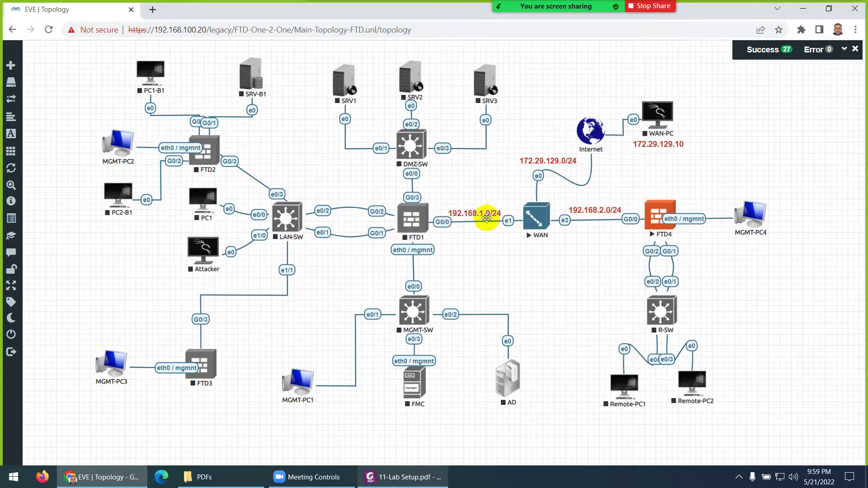
# - Open the WAN node's pfSense console, examine the addresses assigned to its Internet and LAN interfaces, and close the console
pyautogui.click(538, 219)
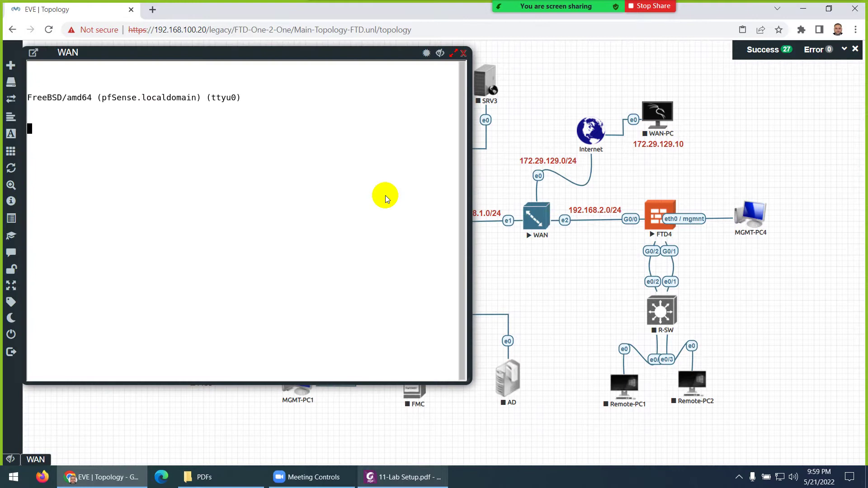
pyautogui.press('Return')
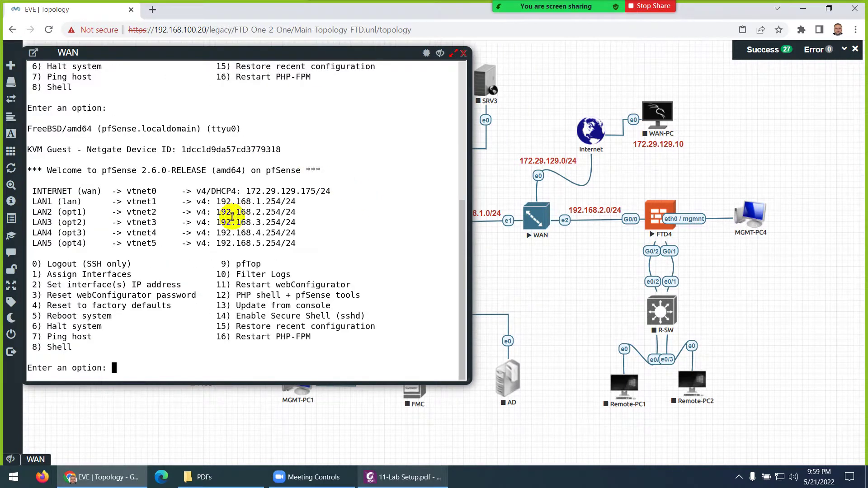
pyautogui.moveTo(236, 202); pyautogui.dragTo(266, 211)
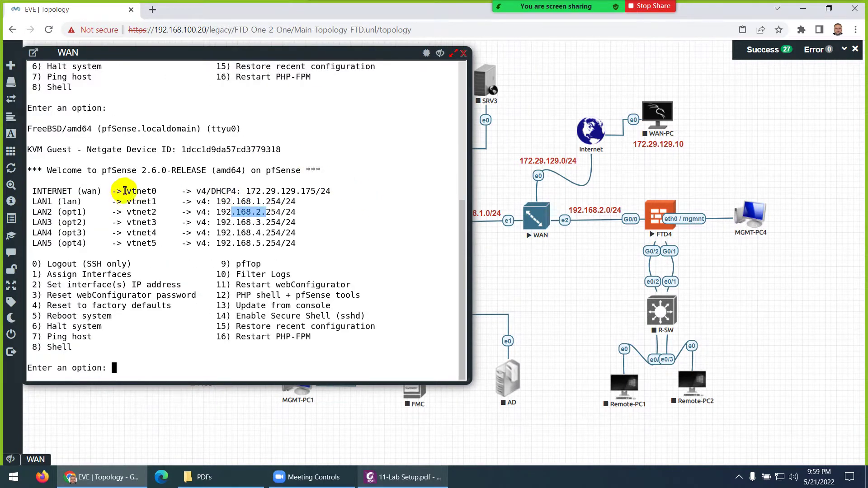
pyautogui.moveTo(121, 192); pyautogui.dragTo(159, 191)
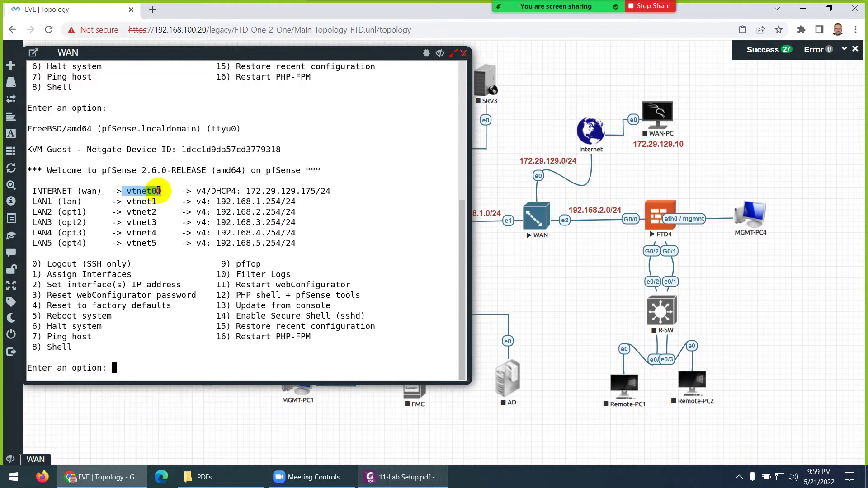
pyautogui.moveTo(241, 191); pyautogui.dragTo(313, 191)
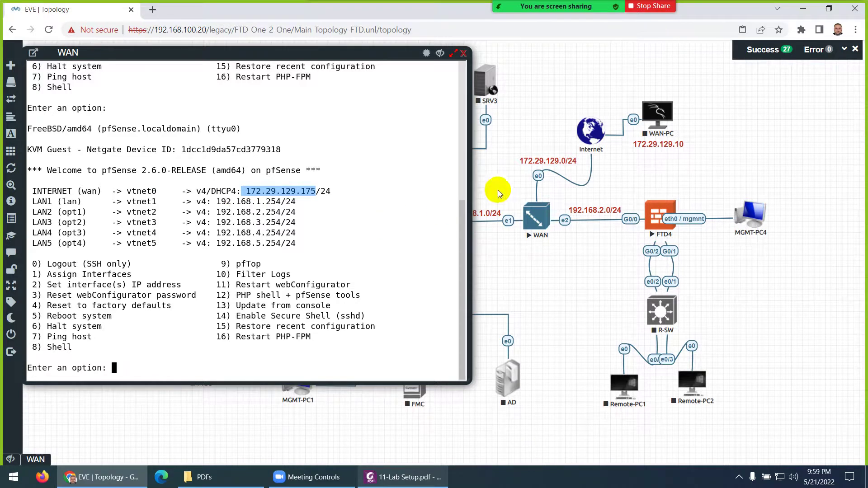
pyautogui.moveTo(232, 202); pyautogui.dragTo(306, 244)
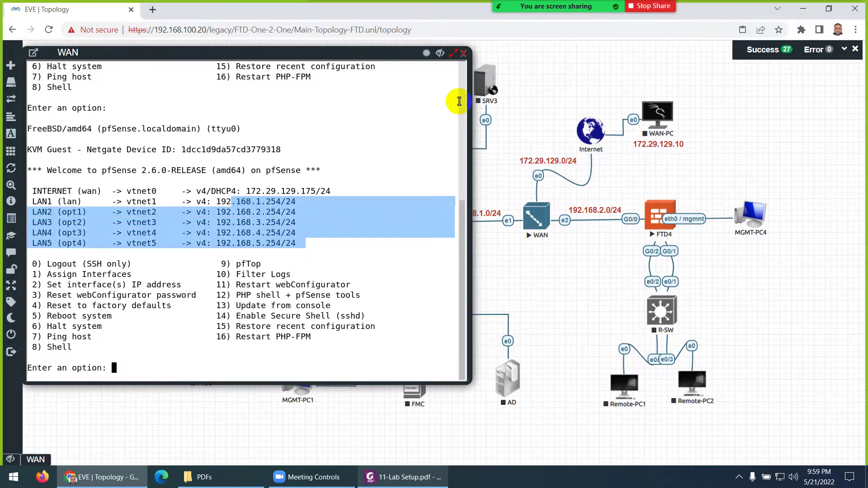
pyautogui.click(463, 54)
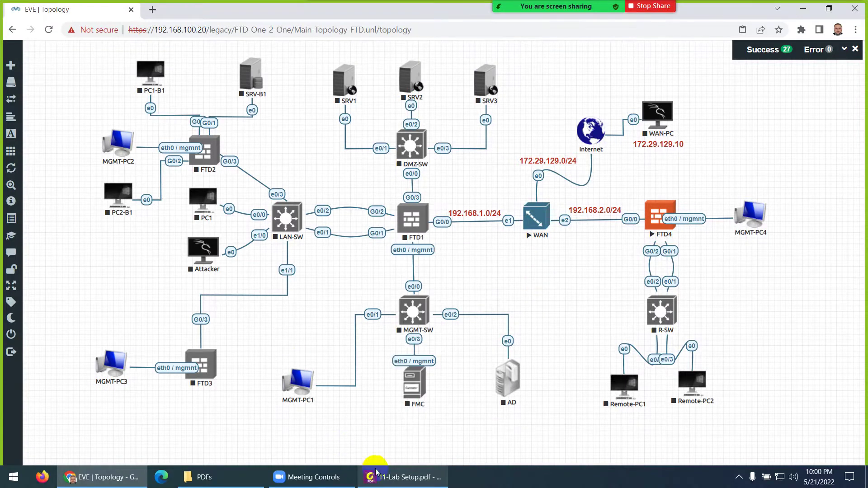
# - Check the LAN addressing in 11-Lab Setup.pdf, duplicate the 192.168.1.0/24 label and place the copy in the empty area beside the Attacker node
pyautogui.click(404, 480)
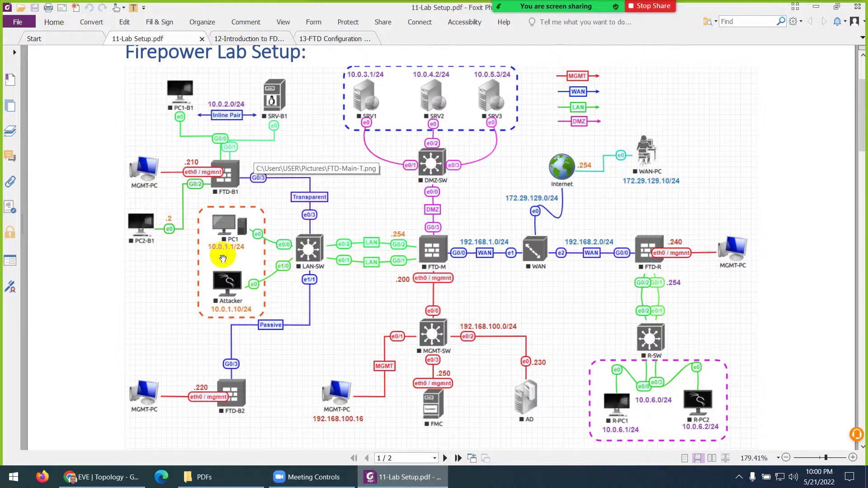
pyautogui.hotkey('alt', 'Tab')
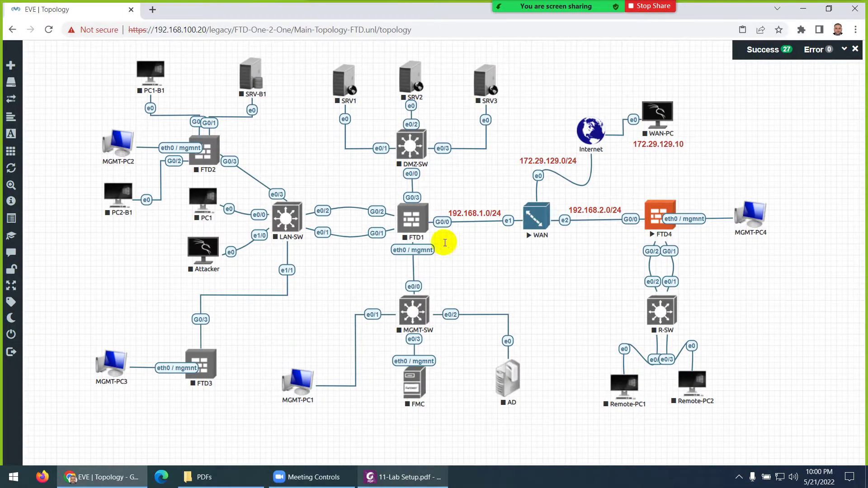
pyautogui.rightClick(471, 210)
pyautogui.click(495, 261)
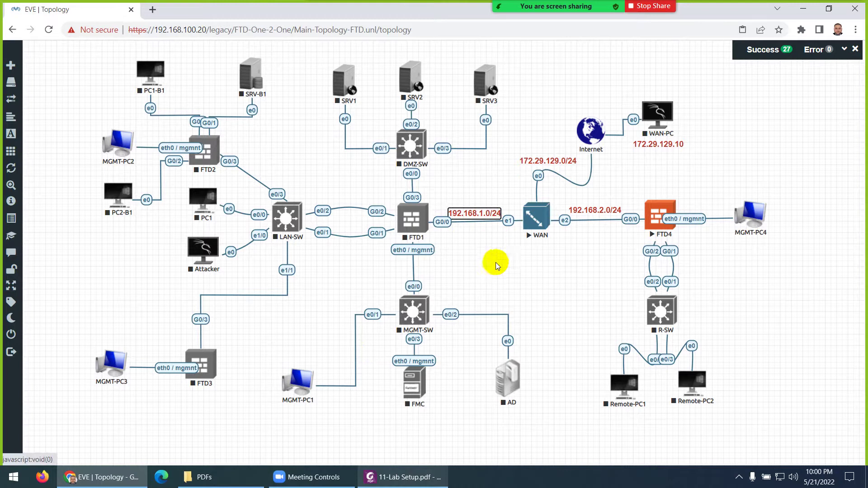
pyautogui.moveTo(496, 240); pyautogui.dragTo(133, 261)
# - Replace the text of the copied label beside the Attacker node with 10.0.1.0/24
pyautogui.doubleClick(134, 261)
pyautogui.hotkey('ctrl', 'a')
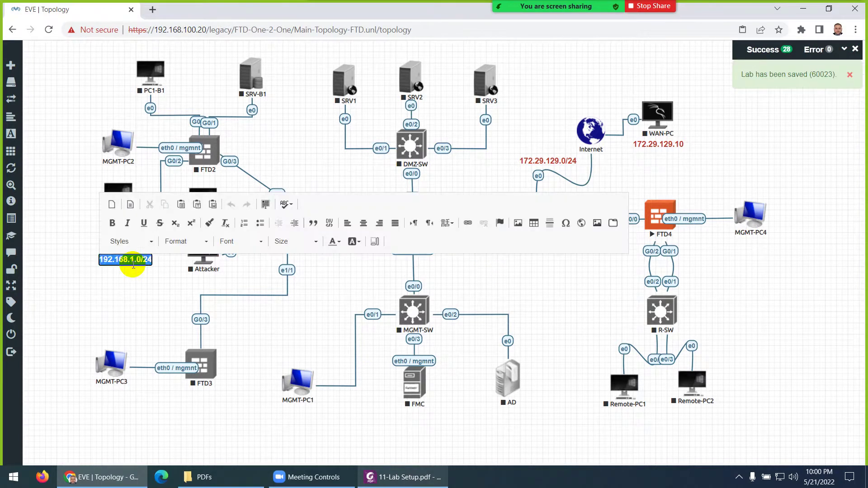
pyautogui.write('10.0.1.')
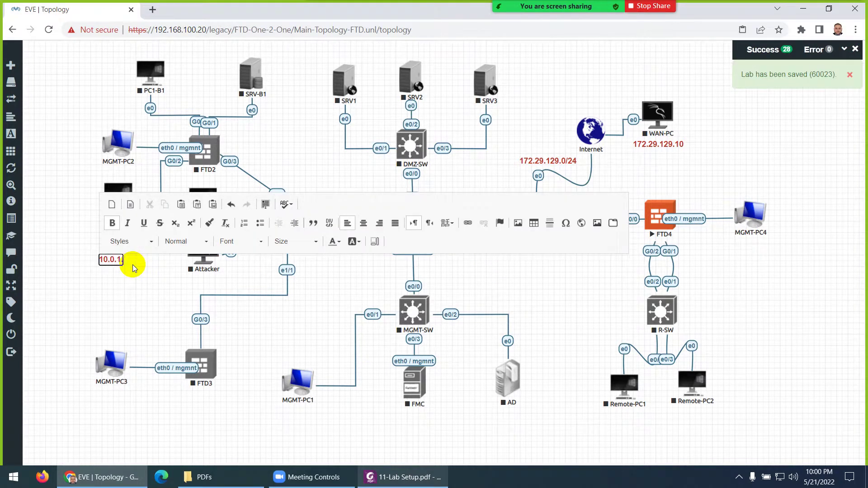
pyautogui.write('0/24')
pyautogui.click(126, 279)
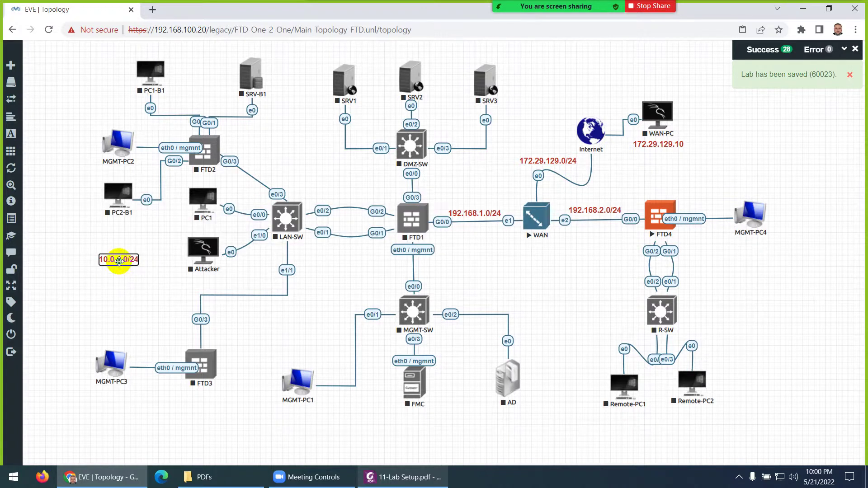
# - Duplicate the 10.0.1.0/24 label and move the original above the LAN-SW node
pyautogui.rightClick(126, 261)
pyautogui.click(136, 282)
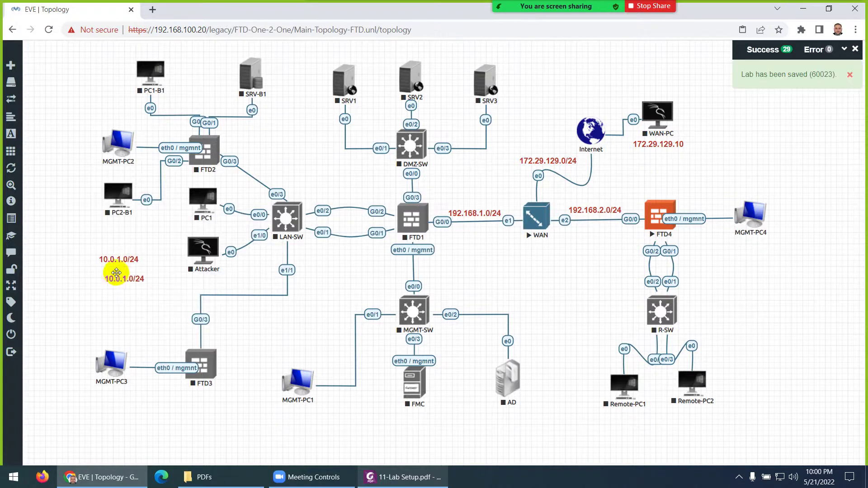
pyautogui.moveTo(117, 259); pyautogui.dragTo(302, 193)
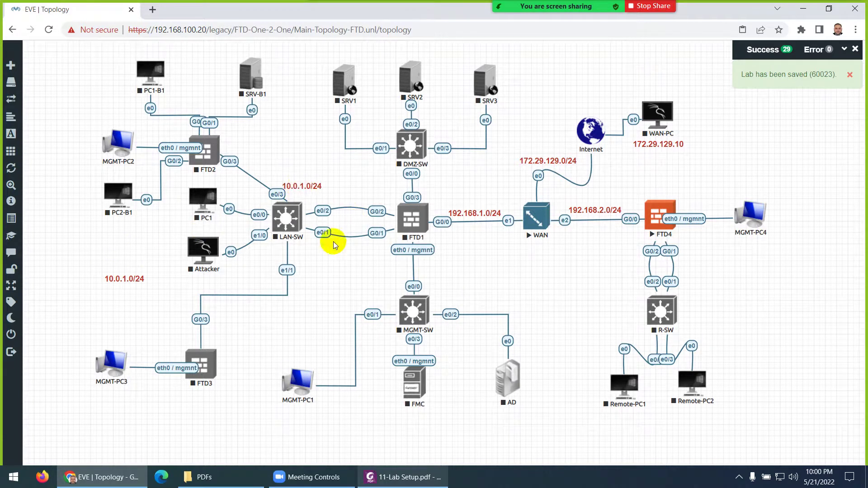
# - Change the spare 10.0.1.0/24 label below PC2-B1 to 10.0.2.0/24
pyautogui.click(419, 483)
pyautogui.click(406, 480)
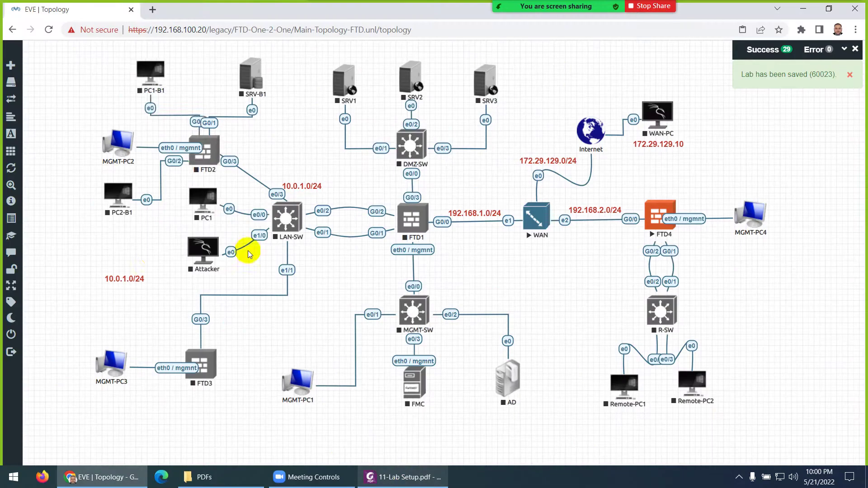
pyautogui.moveTo(72, 278); pyautogui.dragTo(125, 277)
pyautogui.doubleClick(126, 278)
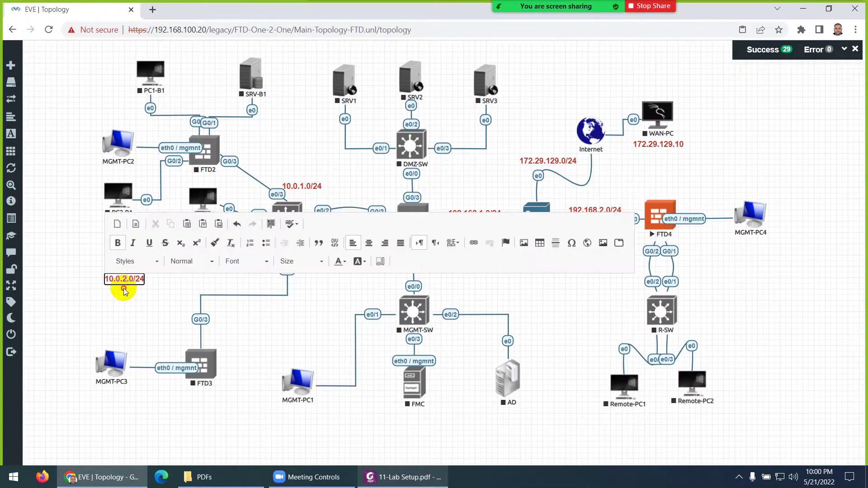
pyautogui.click(124, 289)
# - Duplicate the 10.0.2.0/24 label and move the original between the PC1-B1 and SRV-B1 nodes
pyautogui.rightClick(133, 278)
pyautogui.click(154, 300)
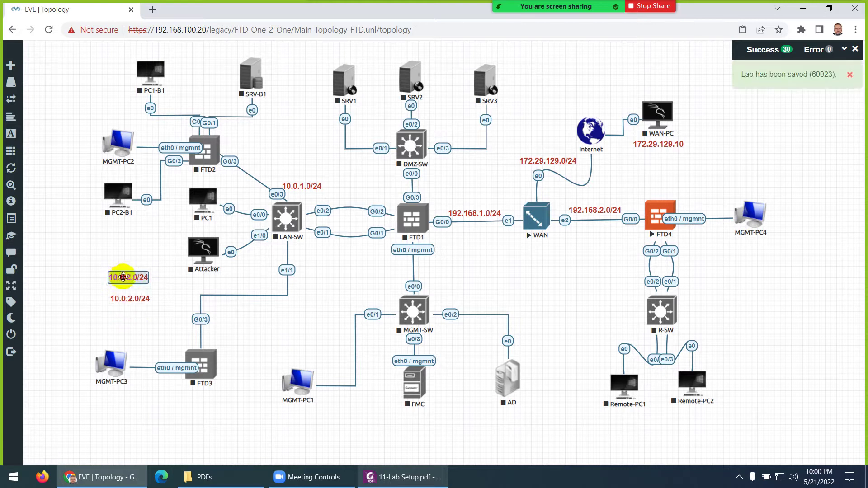
pyautogui.moveTo(123, 278); pyautogui.dragTo(197, 85)
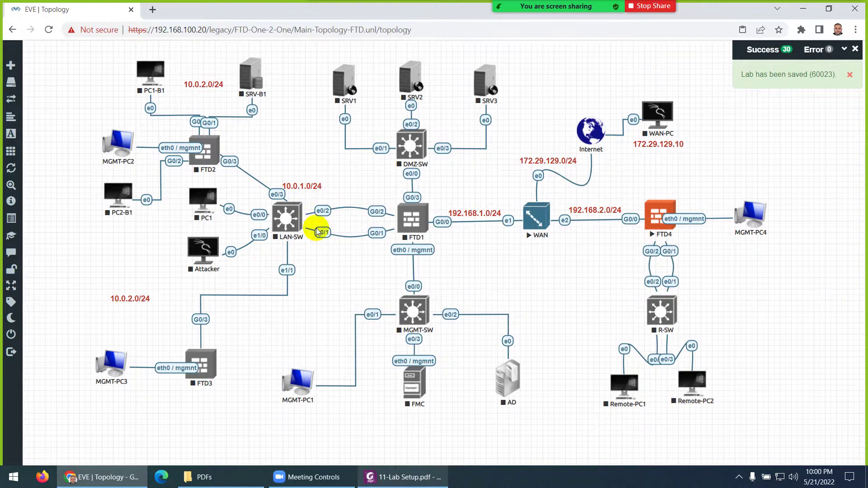
# - Check the server subnets in 11-Lab Setup.pdf and change the spare 10.0.2.0/24 label above MGMT-PC3 to 10.0.3.0/24
pyautogui.click(401, 479)
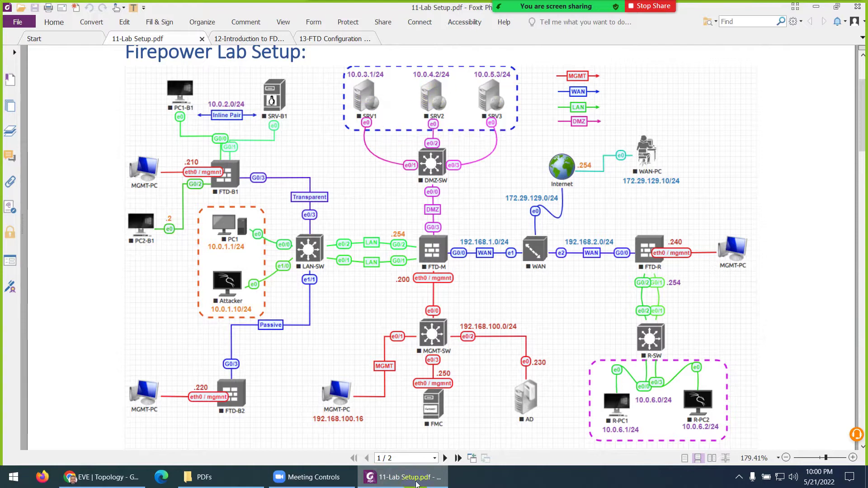
pyautogui.hotkey('alt', 'Tab')
pyautogui.doubleClick(129, 299)
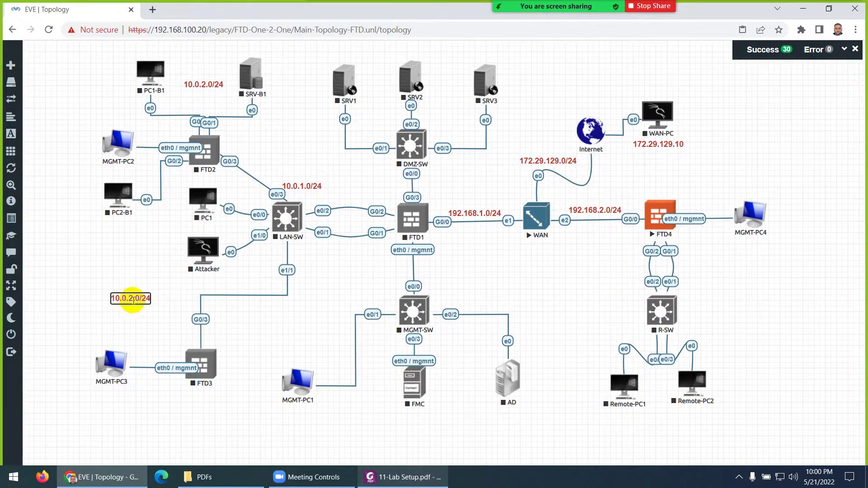
pyautogui.press('BackSpace')
pyautogui.write('3')
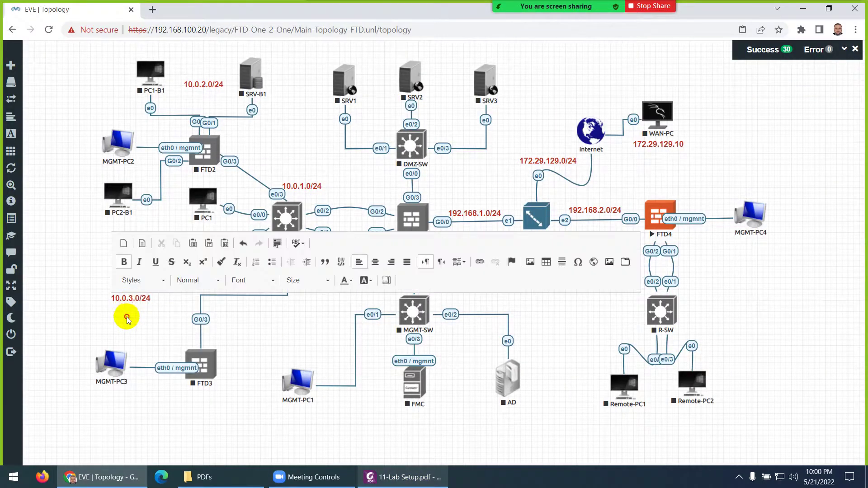
pyautogui.click(126, 317)
# - Duplicate the 10.0.3.0/24 label for the other servers and move the original above the SRV1 node
pyautogui.rightClick(129, 300)
pyautogui.click(144, 320)
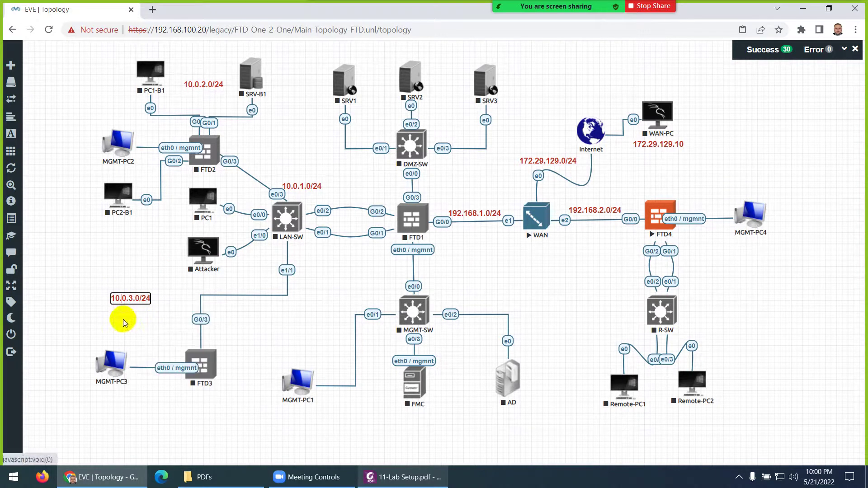
pyautogui.rightClick(130, 300)
pyautogui.click(148, 320)
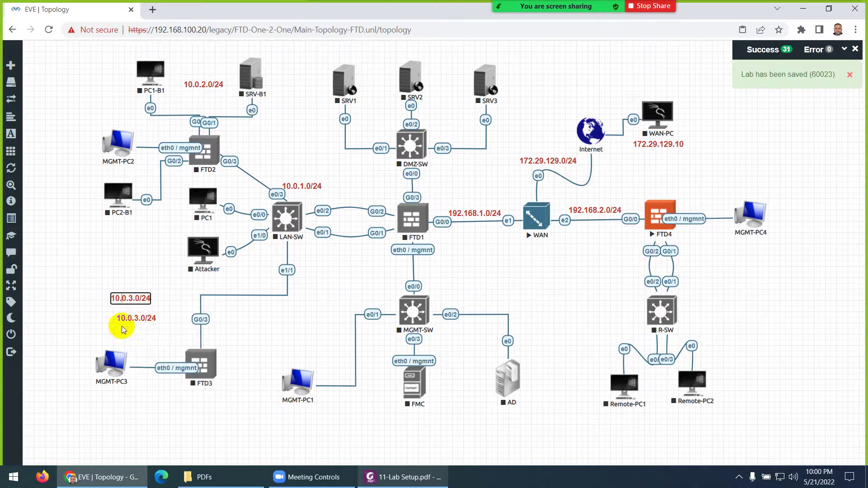
pyautogui.moveTo(123, 299); pyautogui.dragTo(339, 59)
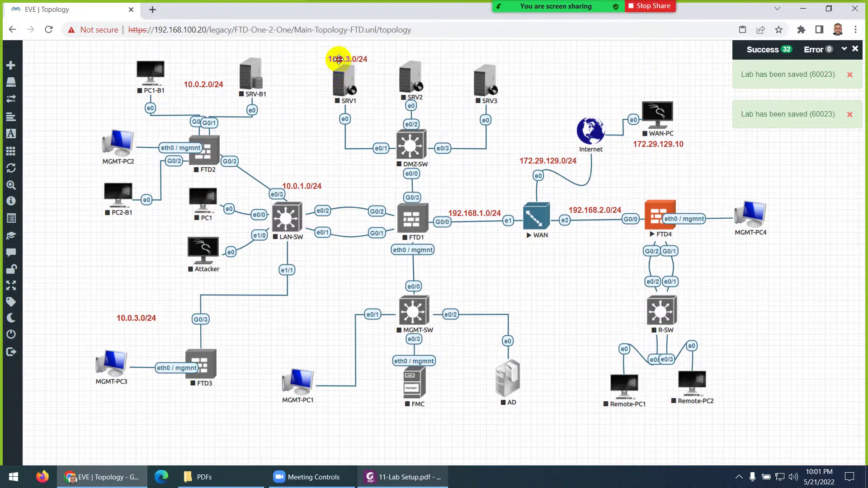
# - Move a spare 10.0.3.0/24 label above the SRV2 node and change its text to 10.0.4.0/24
pyautogui.moveTo(133, 319); pyautogui.dragTo(408, 57)
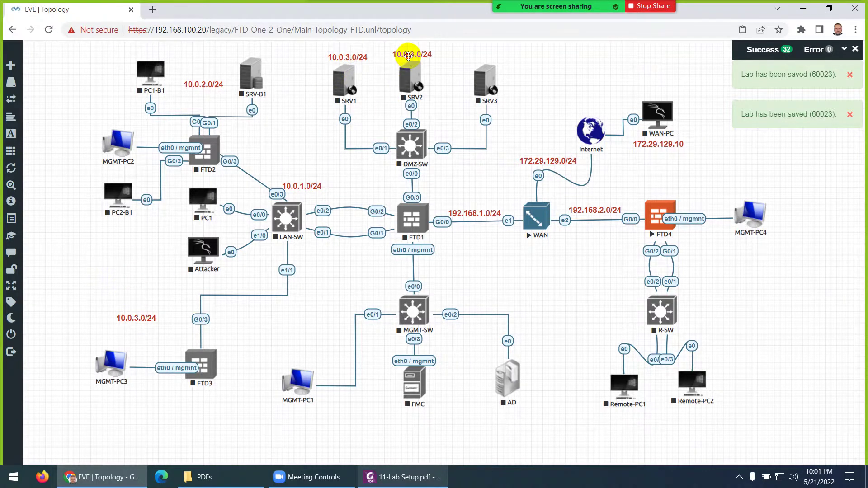
pyautogui.doubleClick(408, 56)
pyautogui.press('BackSpace')
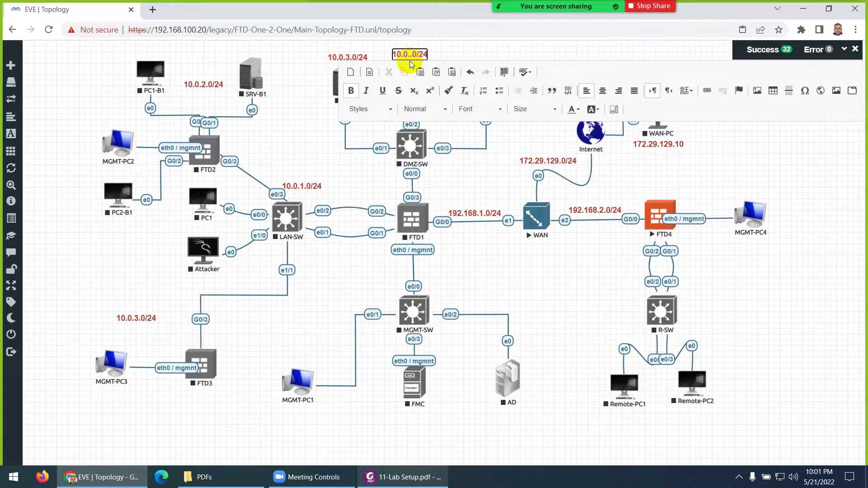
pyautogui.click(104, 253)
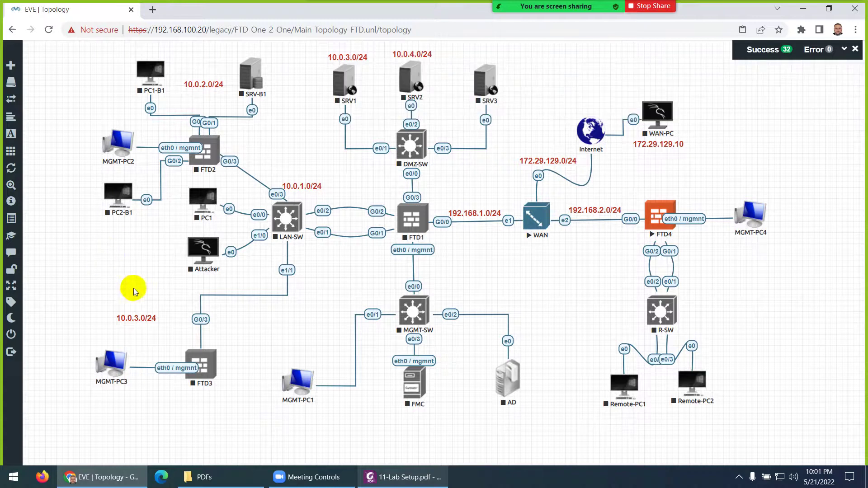
# - Change the spare 10.0.3.0/24 label above MGMT-PC3 to 10.0.5.0/24
pyautogui.doubleClick(136, 319)
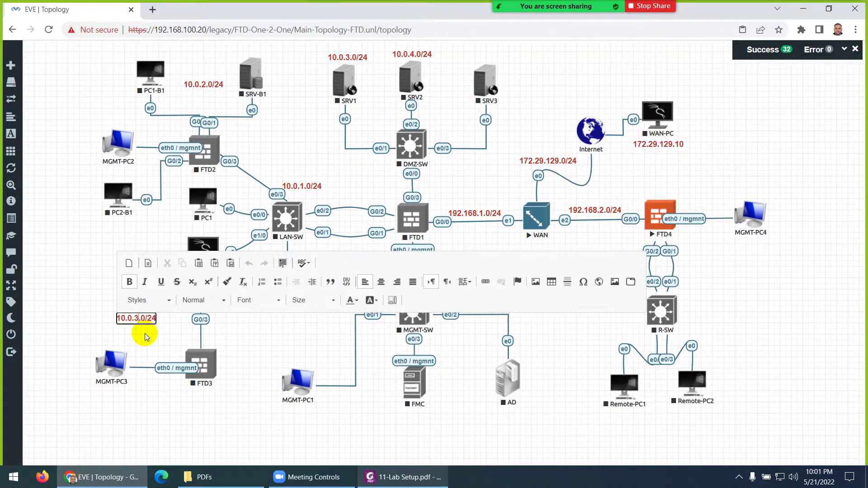
pyautogui.write('5')
pyautogui.click(143, 337)
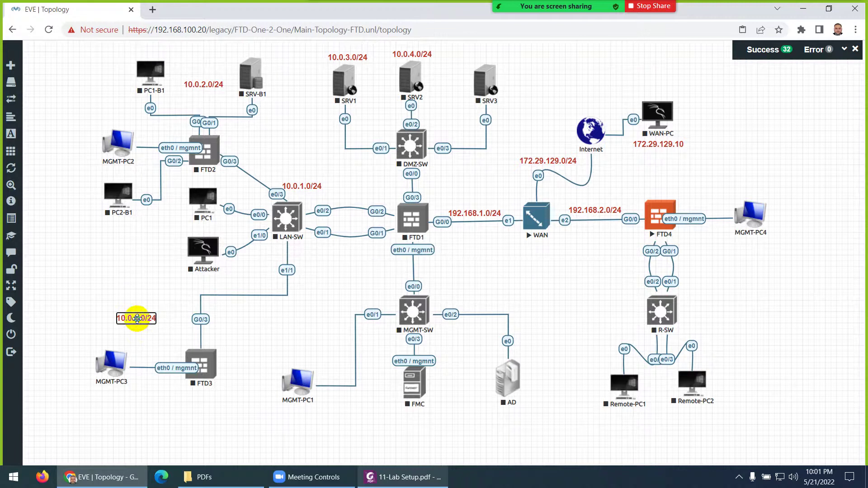
# - Duplicate the 10.0.5.0/24 label and move the original above the SRV3 node
pyautogui.rightClick(136, 320)
pyautogui.click(128, 341)
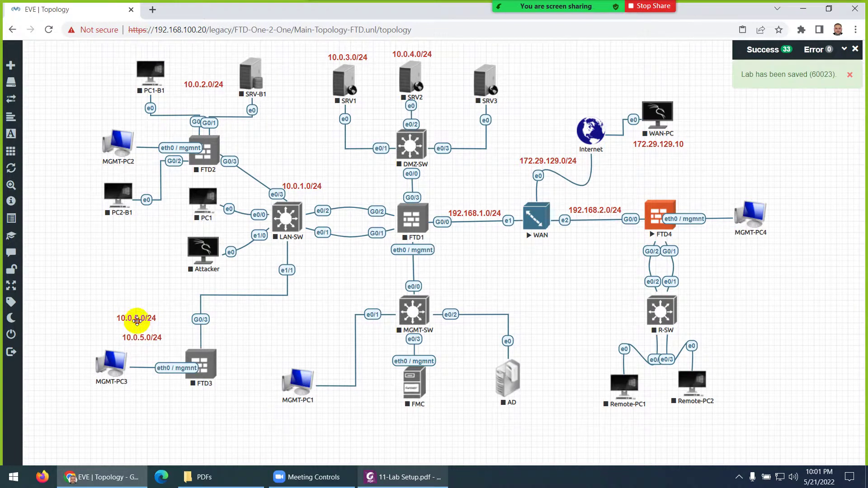
pyautogui.moveTo(132, 318); pyautogui.dragTo(488, 58)
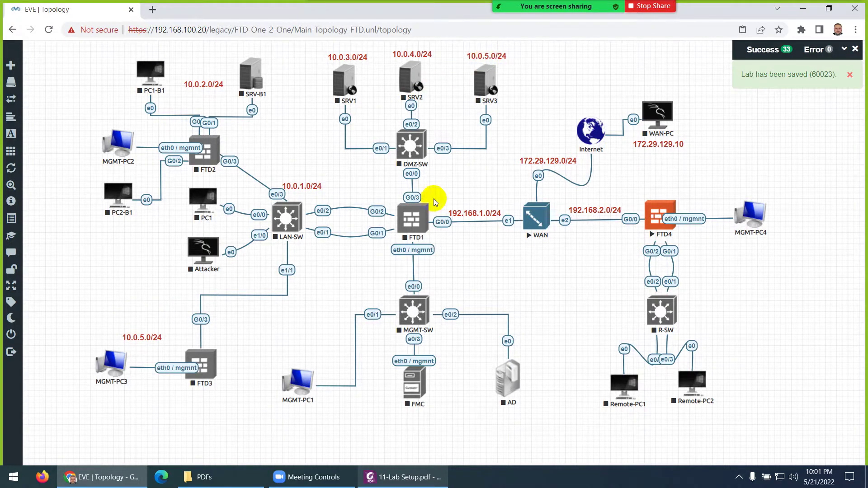
# - Change the subnet label above SRV1 to the host address 10.0.3.1/24
pyautogui.doubleClick(355, 57)
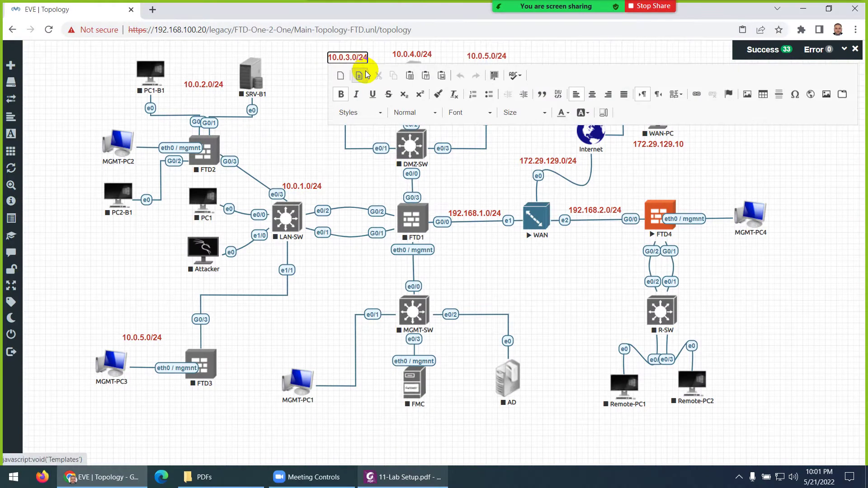
pyautogui.press('BackSpace')
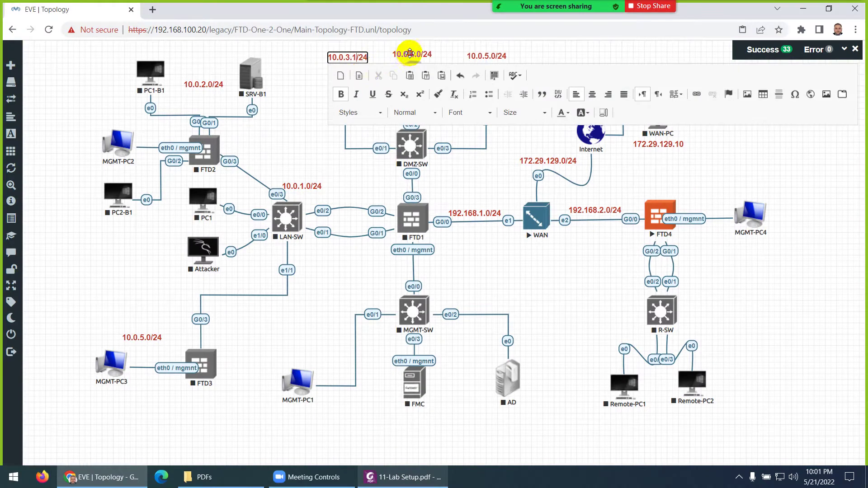
pyautogui.click(310, 132)
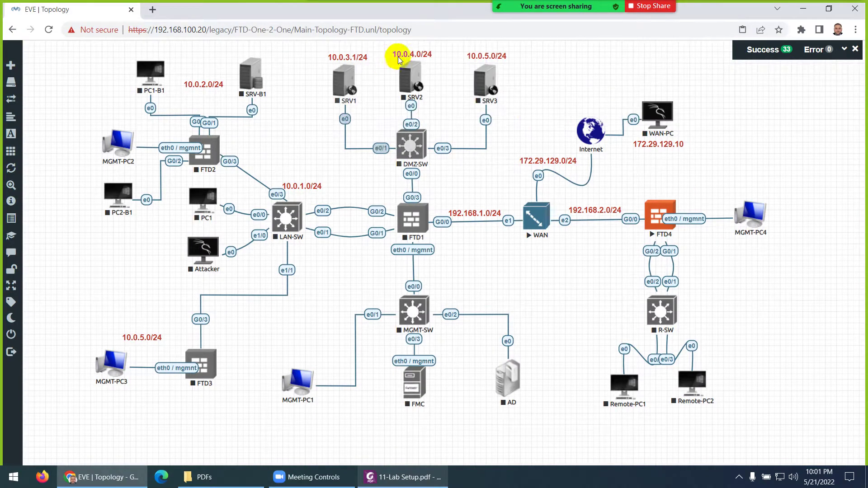
# - Change the label above SRV2 to 10.0.4.2/24 and the label above SRV3 to 10.0.5.3/24
pyautogui.doubleClick(421, 54)
pyautogui.press('BackSpace')
pyautogui.write('2')
pyautogui.doubleClick(486, 55)
pyautogui.press('BackSpace')
pyautogui.write('3')
pyautogui.click(558, 62)
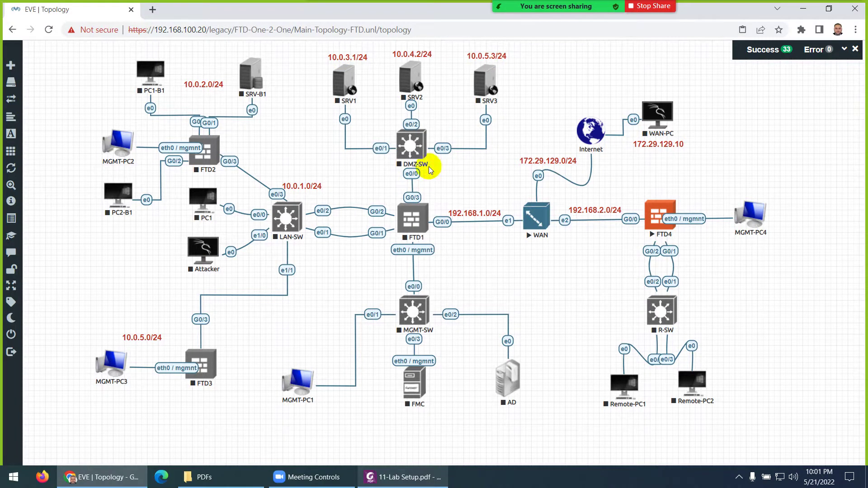
# - Check the addresses in 11-Lab Setup.pdf, then duplicate the 10.0.5.0/24 label near MGMT-PC3 and move the original below Remote-PC1
pyautogui.click(403, 477)
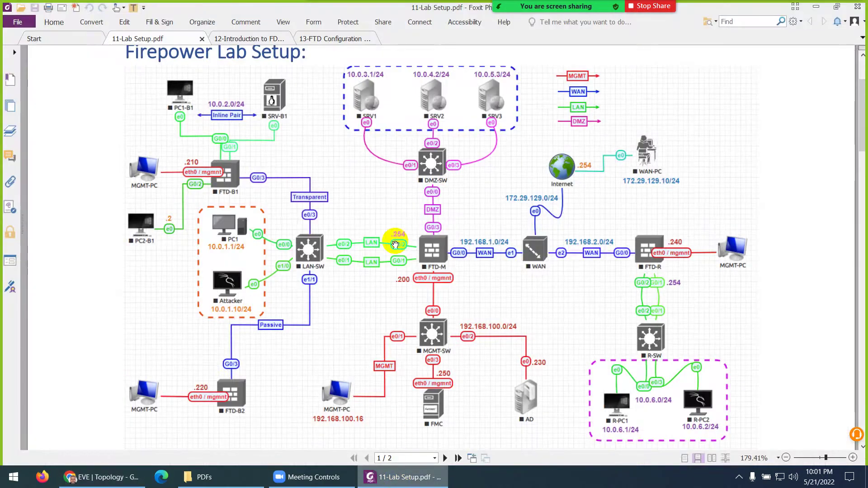
pyautogui.click(405, 476)
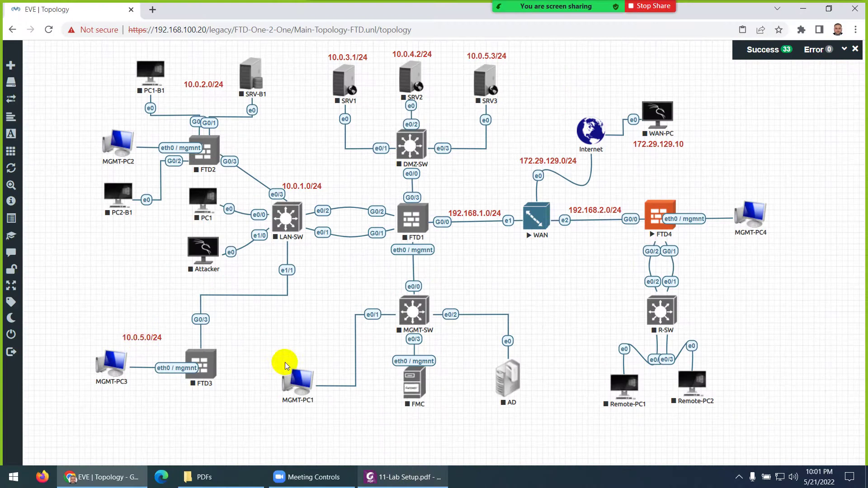
pyautogui.rightClick(143, 338)
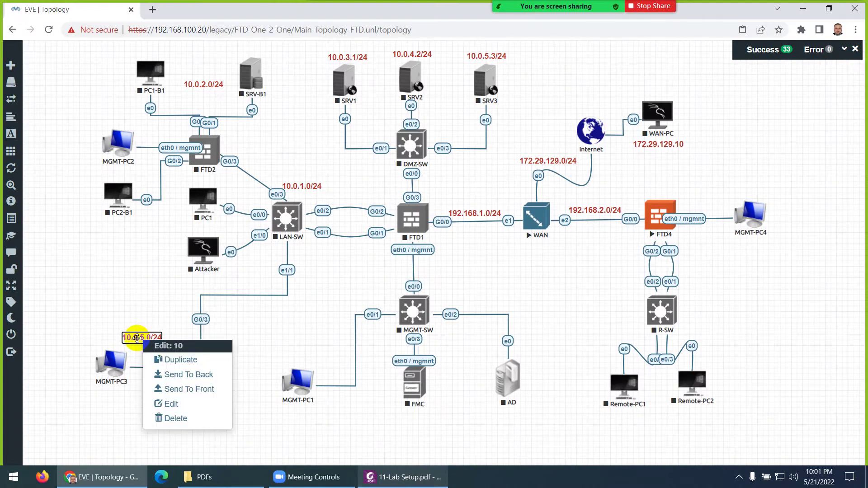
pyautogui.click(157, 359)
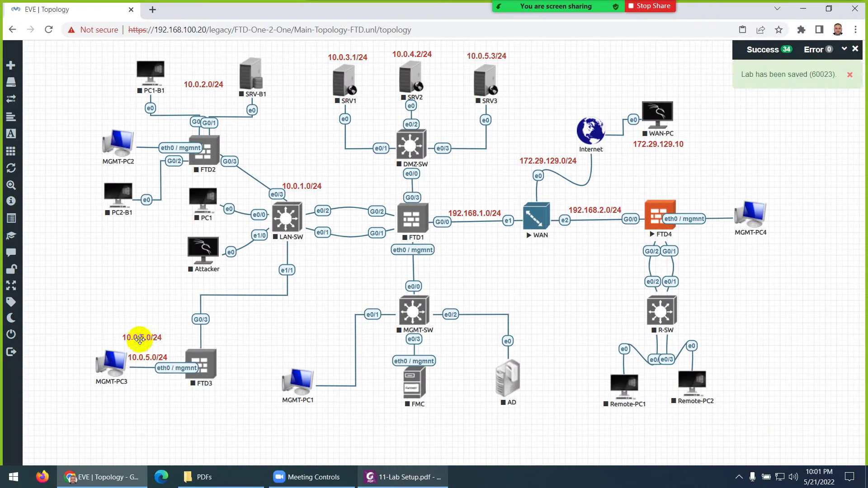
pyautogui.moveTo(140, 340); pyautogui.dragTo(624, 418)
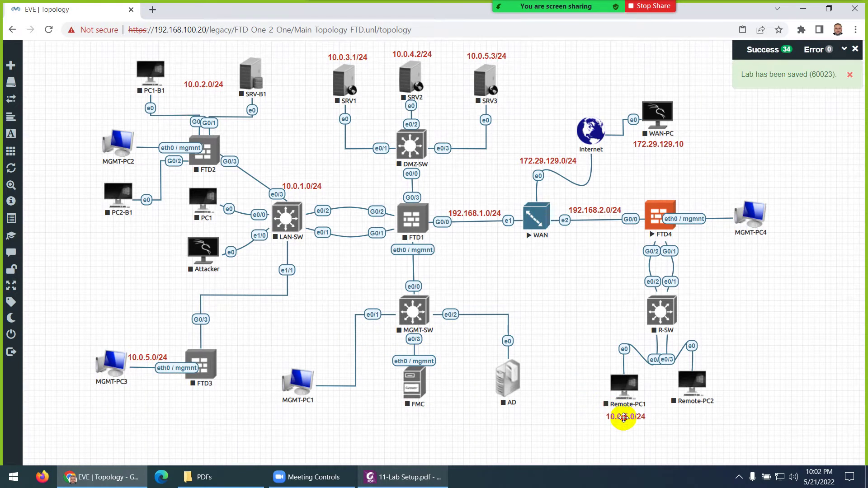
# - Change the label below Remote-PC1 to the host address 10.0.6.1/24
pyautogui.click(432, 484)
pyautogui.click(431, 484)
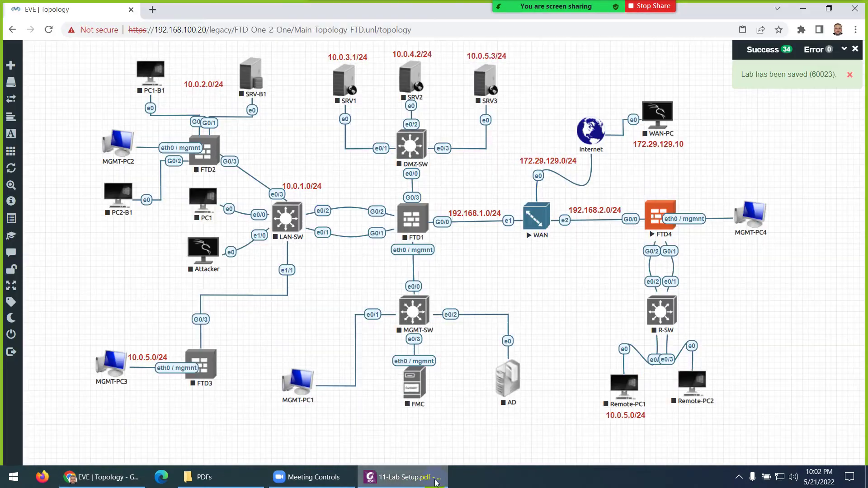
pyautogui.doubleClick(630, 417)
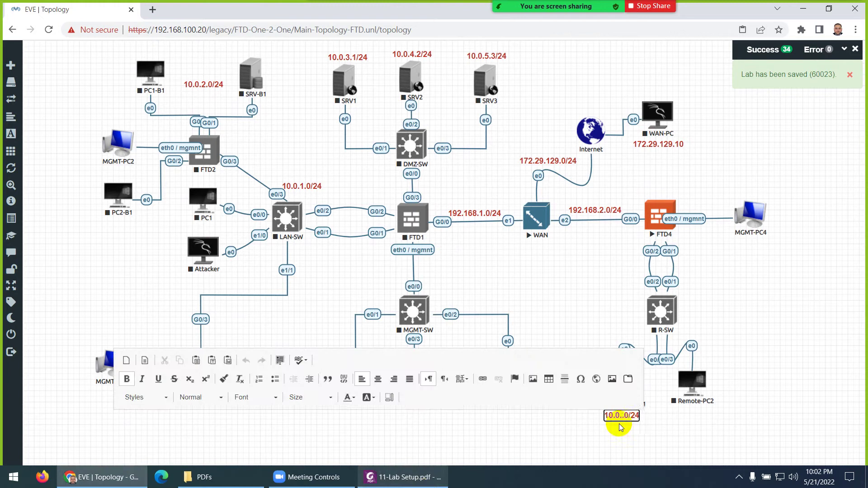
pyautogui.write('6')
pyautogui.press('BackSpace')
pyautogui.write('1')
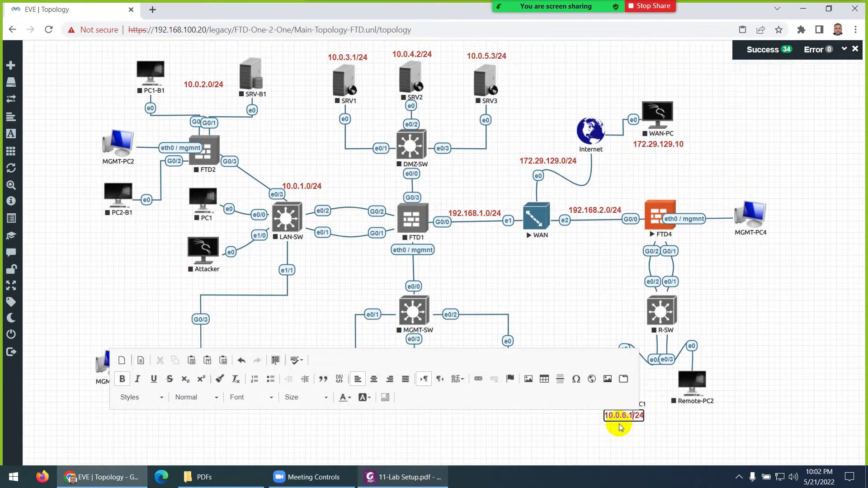
pyautogui.click(624, 450)
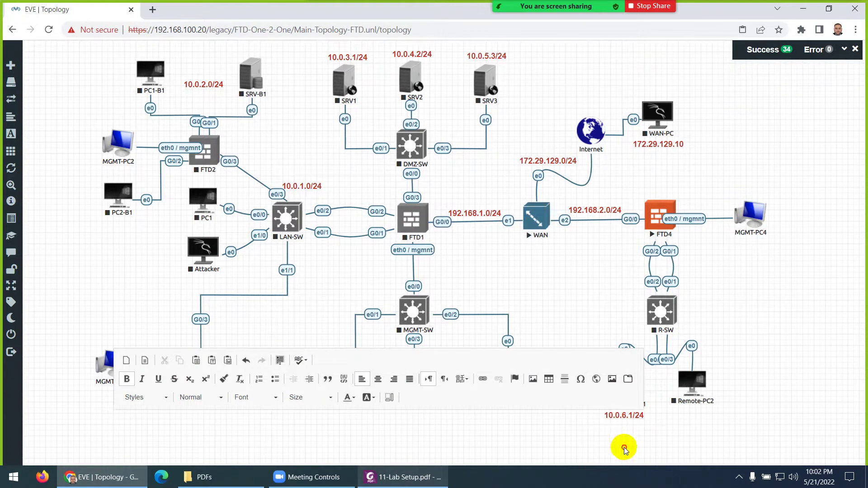
pyautogui.click(625, 418)
pyautogui.click(590, 431)
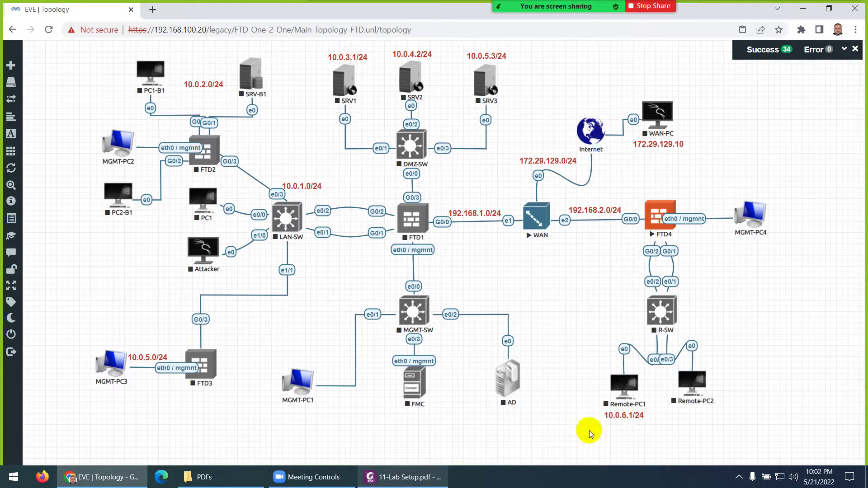
# - Duplicate the 10.0.6.1/24 label and place the copy below Remote-PC2
pyautogui.rightClick(619, 416)
pyautogui.click(581, 421)
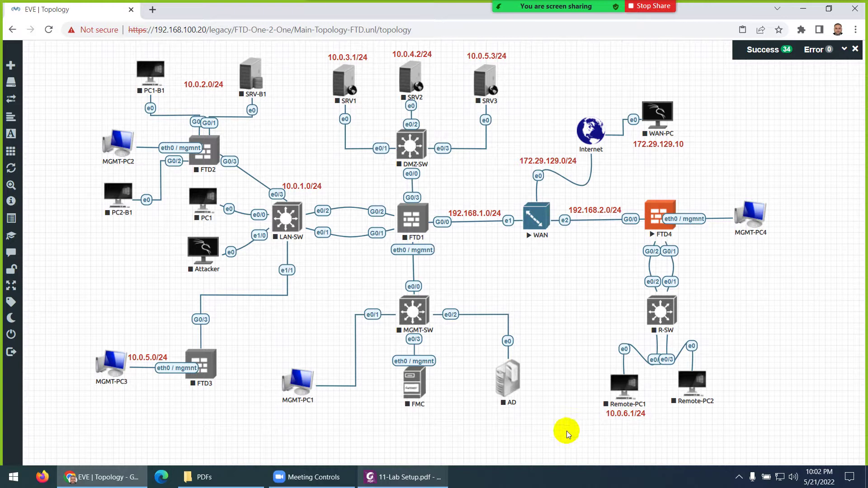
pyautogui.moveTo(628, 436); pyautogui.dragTo(695, 414)
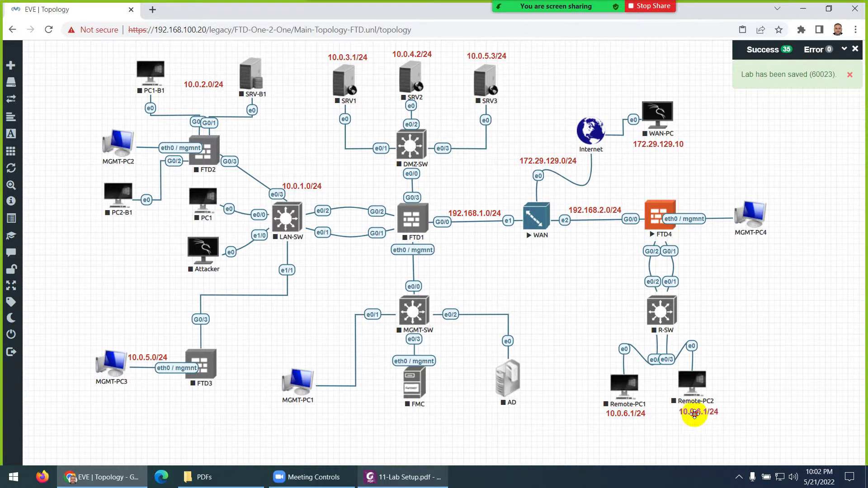
# - Change the label below Remote-PC2 to 10.0.6.2/24
pyautogui.doubleClick(691, 414)
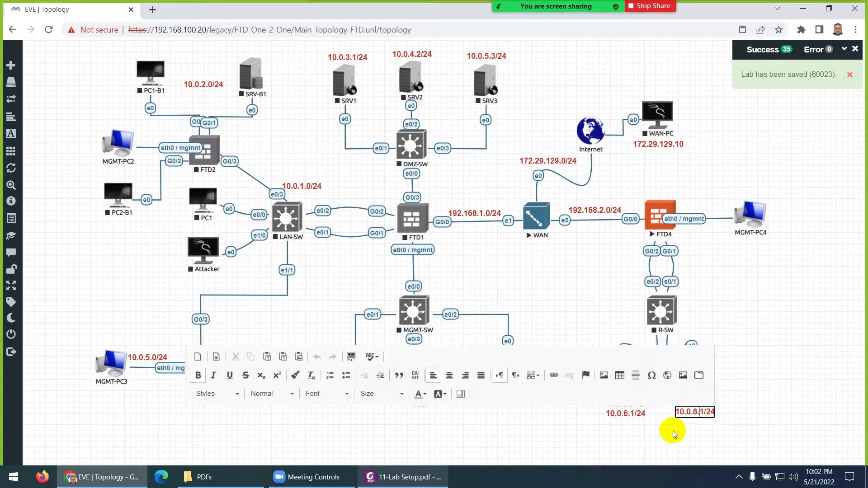
pyautogui.press('BackSpace')
pyautogui.write('2')
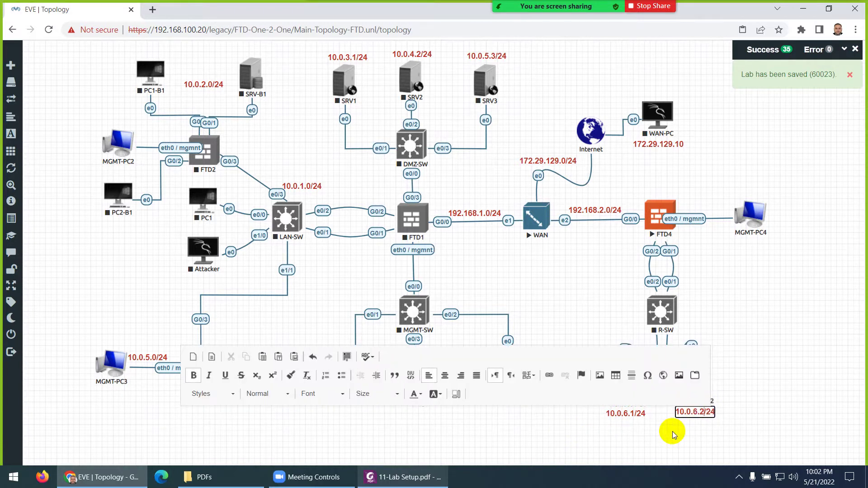
pyautogui.click(630, 440)
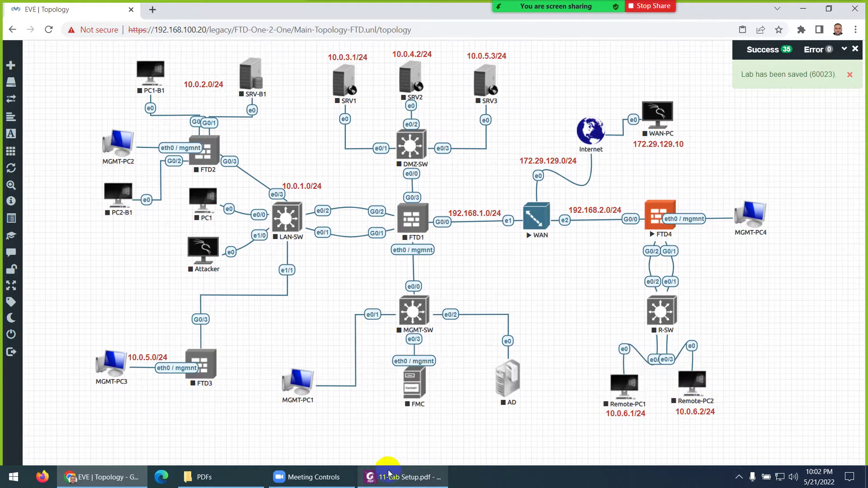
# - Move the spare 10.0.5.0/24 label from MGMT-PC3 to above MGMT-PC1 and replace its text with 192.168.100.230
pyautogui.click(385, 477)
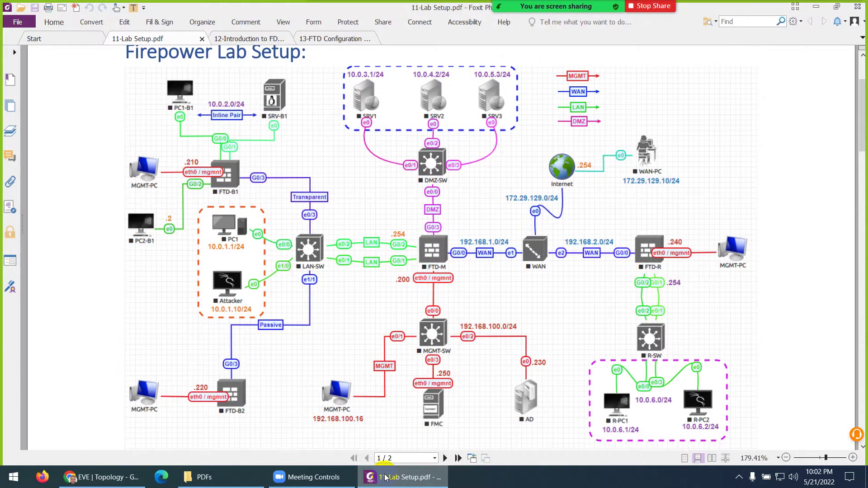
pyautogui.click(384, 477)
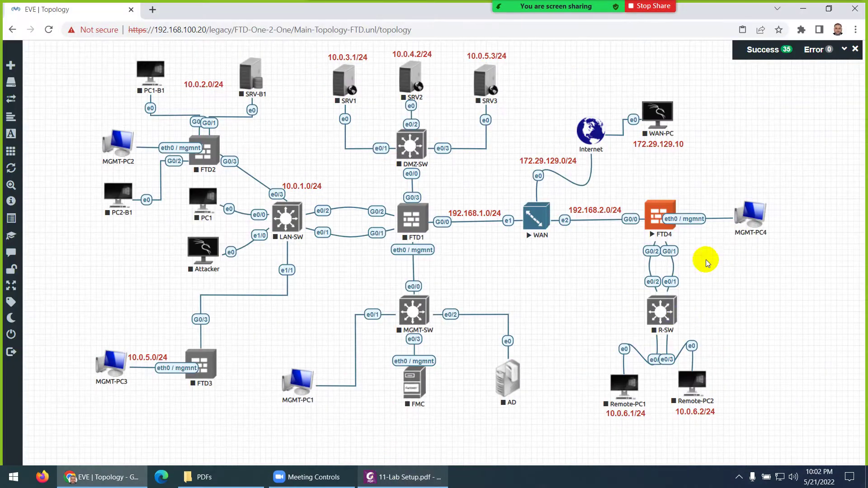
pyautogui.click(395, 481)
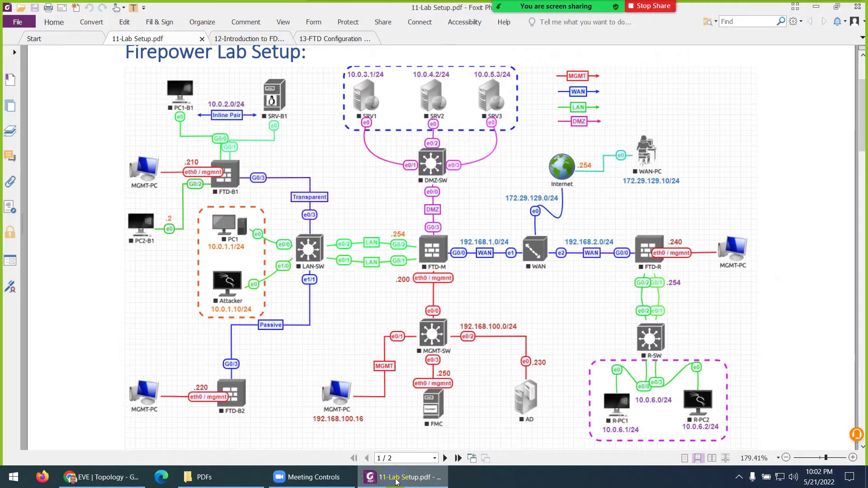
pyautogui.click(397, 479)
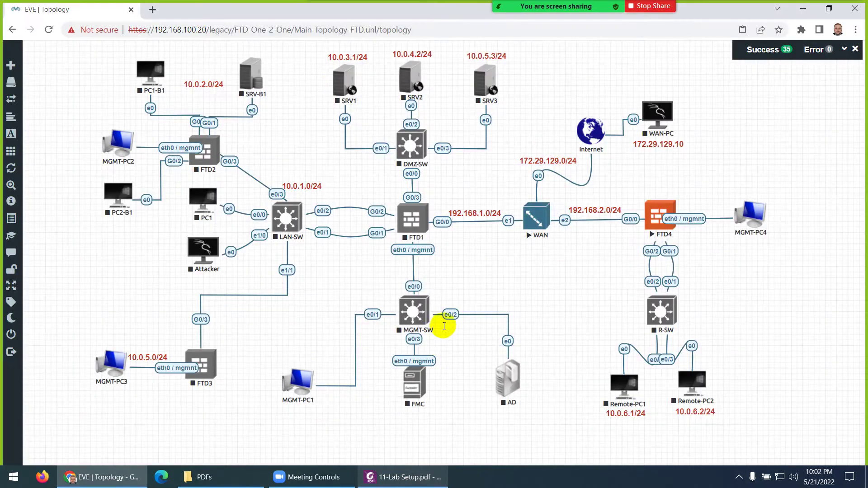
pyautogui.moveTo(145, 358); pyautogui.dragTo(299, 353)
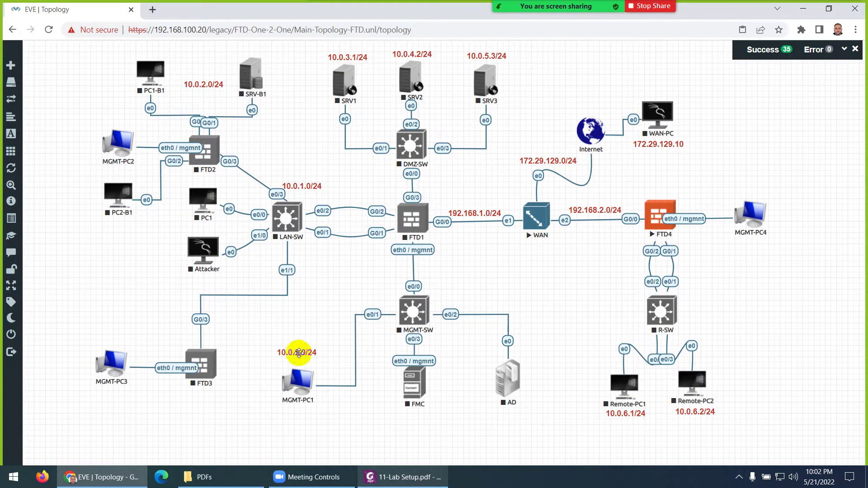
pyautogui.doubleClick(299, 352)
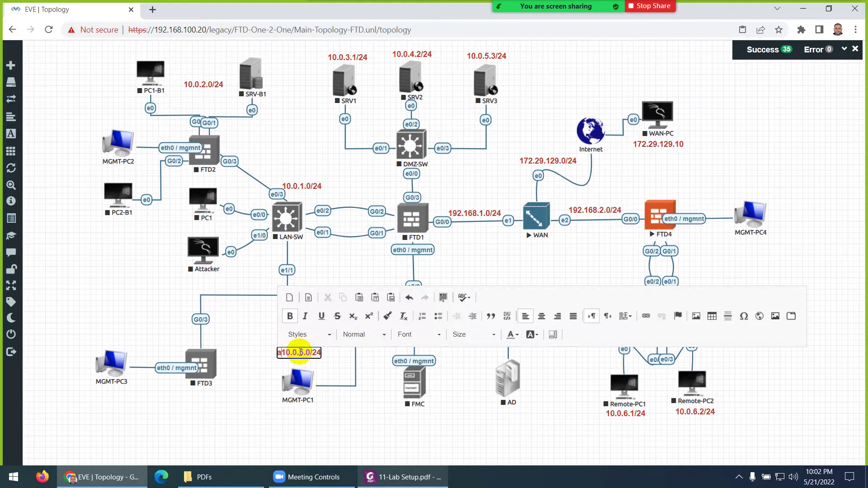
pyautogui.hotkey('ctrl', 'a')
pyautogui.write('192')
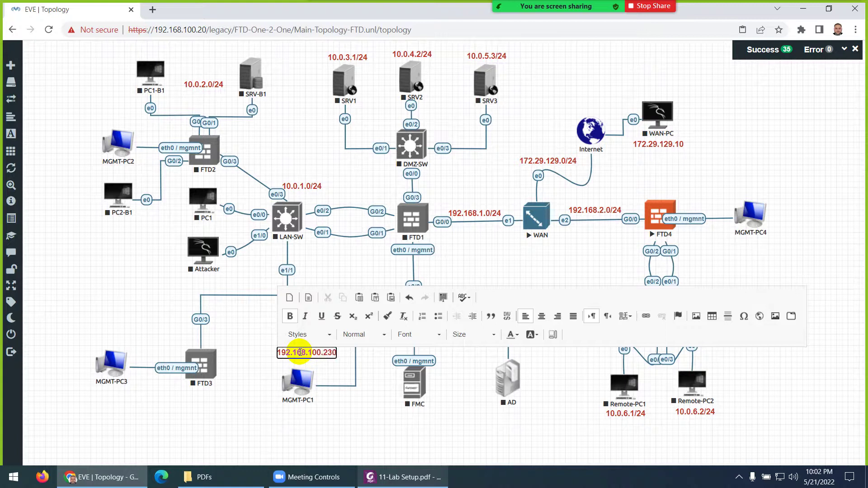
pyautogui.click(261, 364)
# - Duplicate the 192.168.100.230 label and move the original below the AD server
pyautogui.rightClick(303, 352)
pyautogui.click(335, 378)
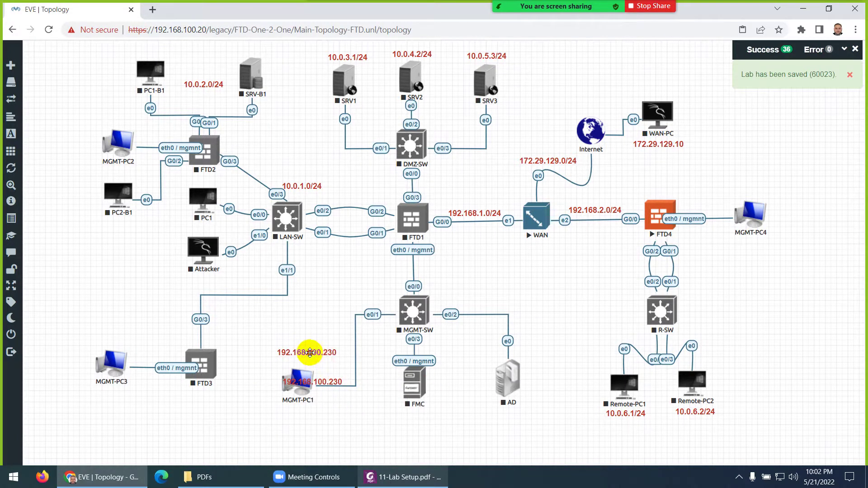
pyautogui.moveTo(310, 352); pyautogui.dragTo(512, 411)
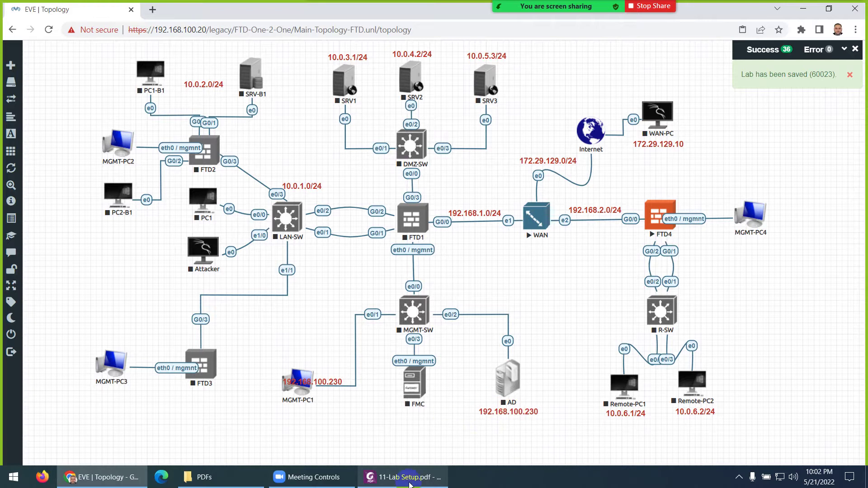
# - Move the spare 192.168.100.230 label from MGMT-PC1 to below FMC and change it to 192.168.100.250
pyautogui.click(409, 484)
pyautogui.click(409, 484)
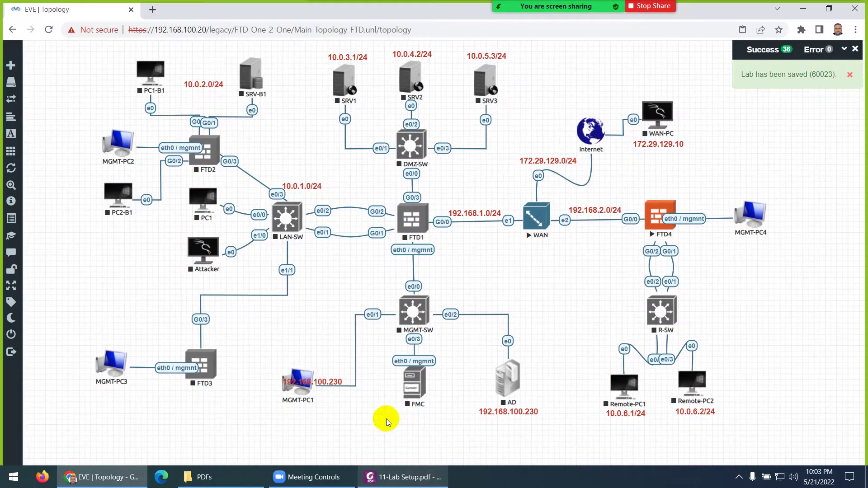
pyautogui.moveTo(339, 384); pyautogui.dragTo(418, 415)
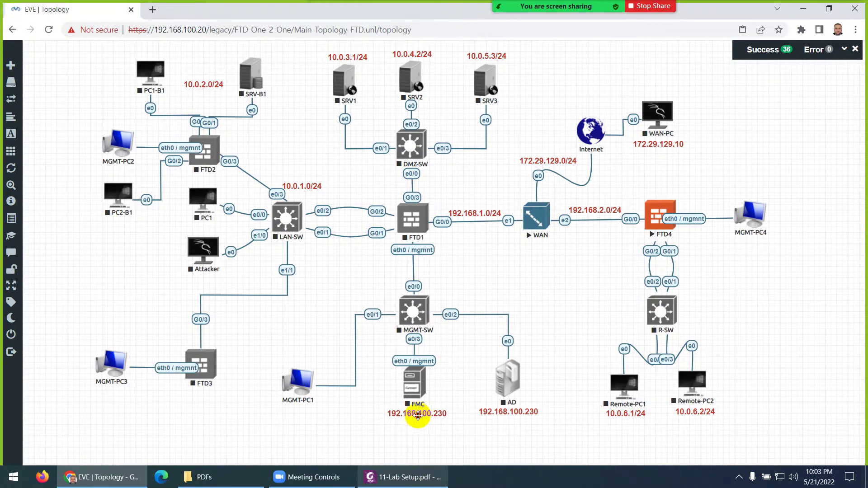
pyautogui.doubleClick(419, 415)
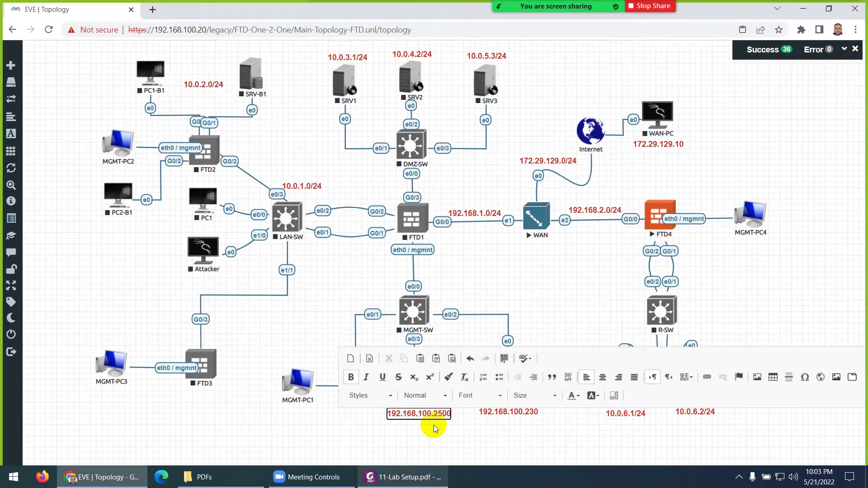
pyautogui.click(433, 430)
# - Duplicate the 192.168.100.250 label and place the copy just below FTD1's eth0 / mgmnt interface
pyautogui.rightClick(427, 414)
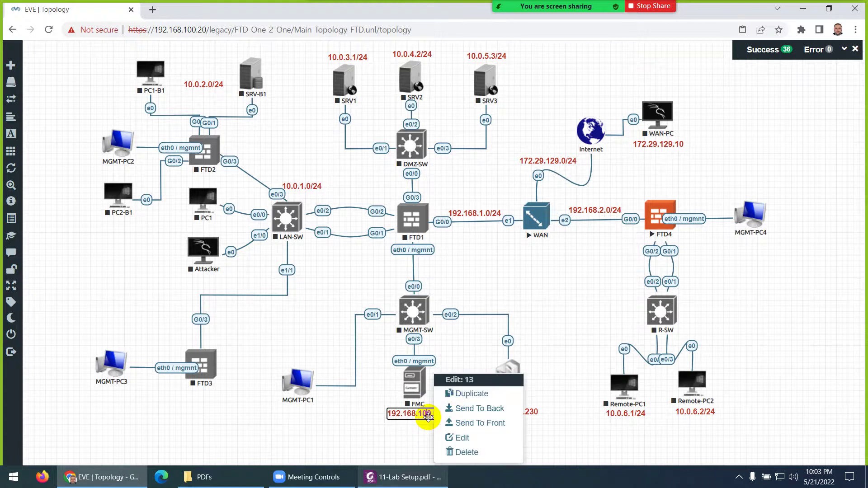
pyautogui.click(465, 401)
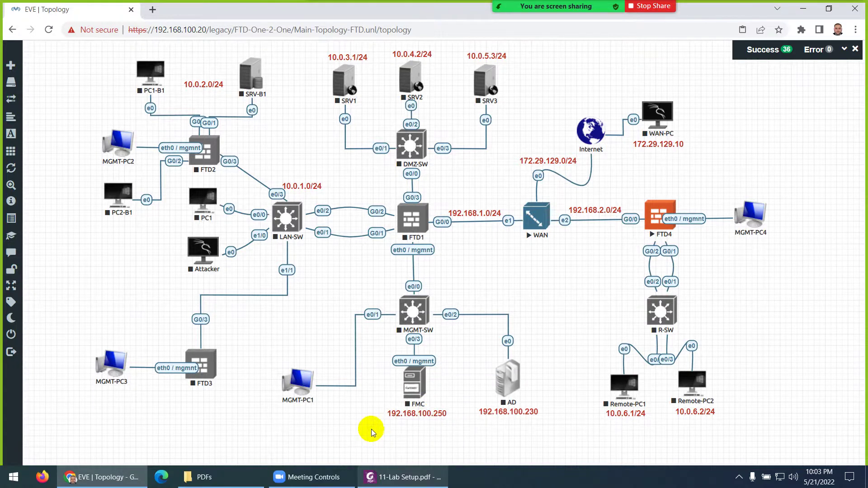
pyautogui.moveTo(409, 444); pyautogui.dragTo(400, 262)
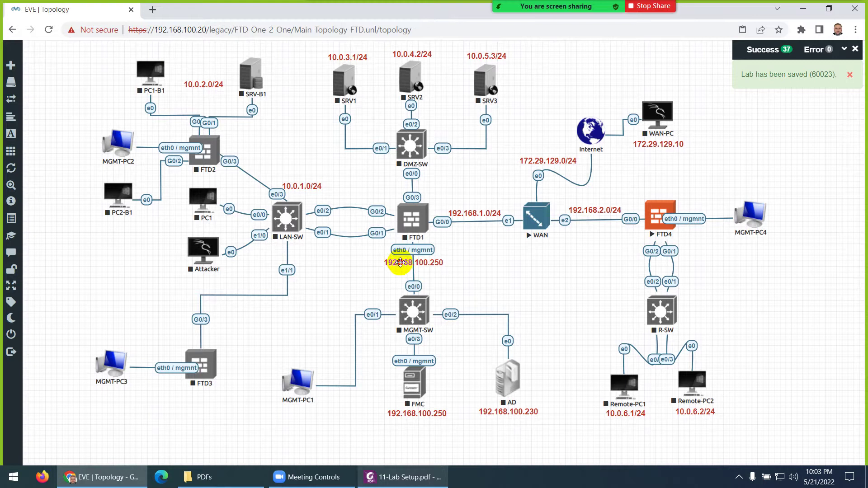
# - Check FTD1's management address in 11-Lab Setup.pdf and change the label below its eth0 / mgmnt interface to 192.168.100.200
pyautogui.click(393, 479)
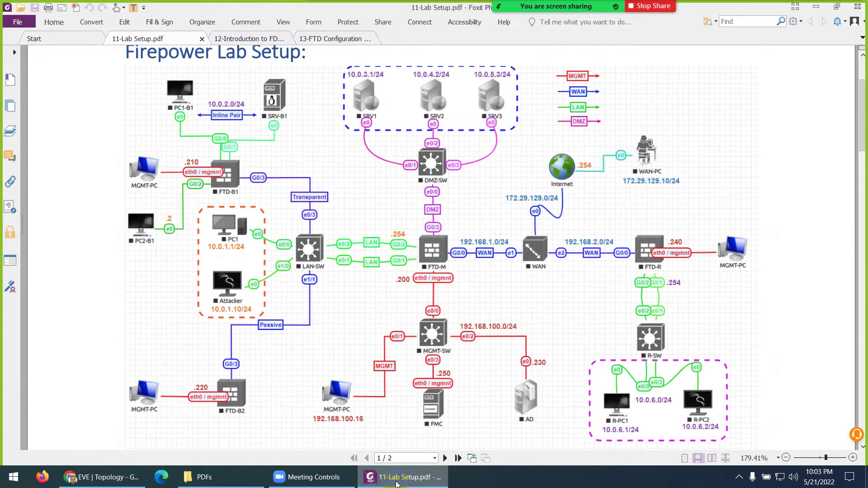
pyautogui.click(396, 481)
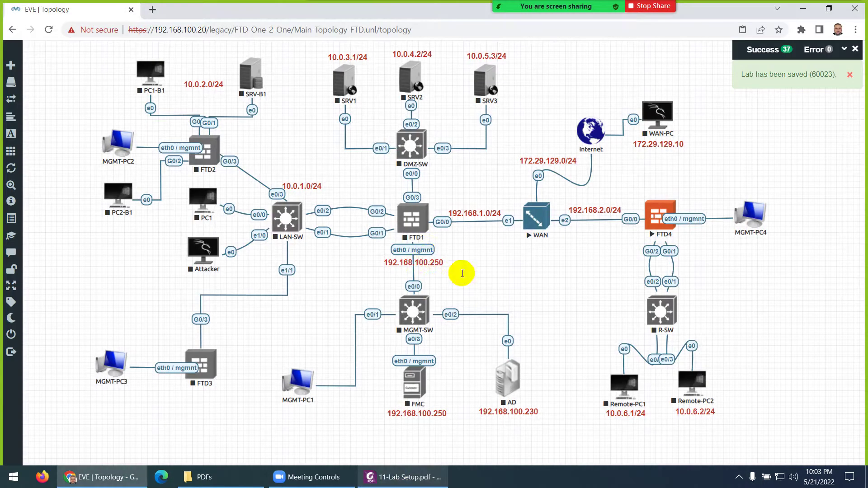
pyautogui.doubleClick(436, 263)
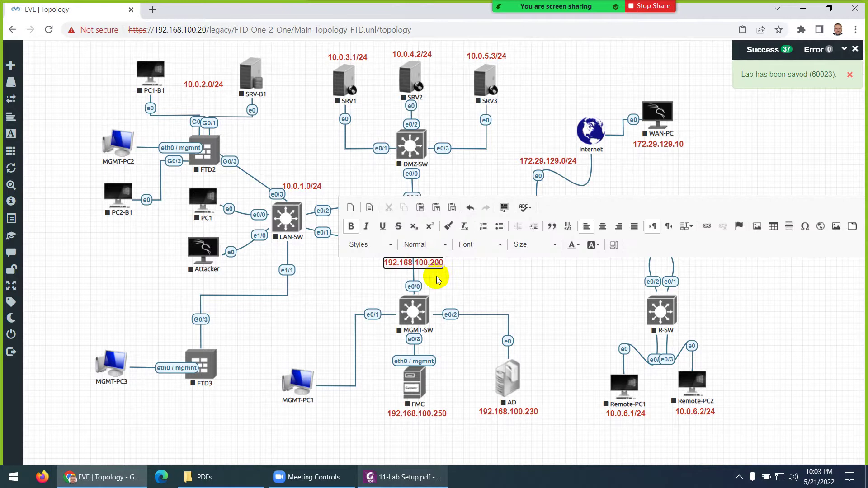
pyautogui.click(439, 276)
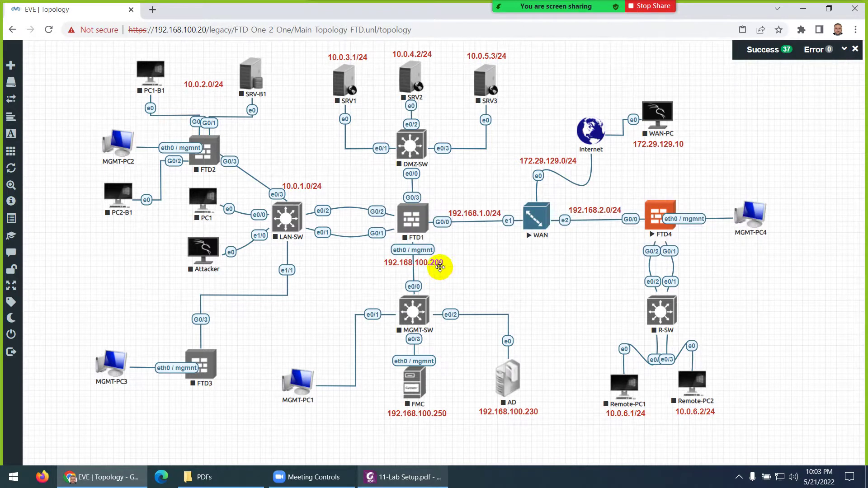
# - Duplicate the 192.168.100.200 label, place the copy below MGMT-PC2 and change it to 192.168.100.210
pyautogui.rightClick(440, 268)
pyautogui.click(470, 284)
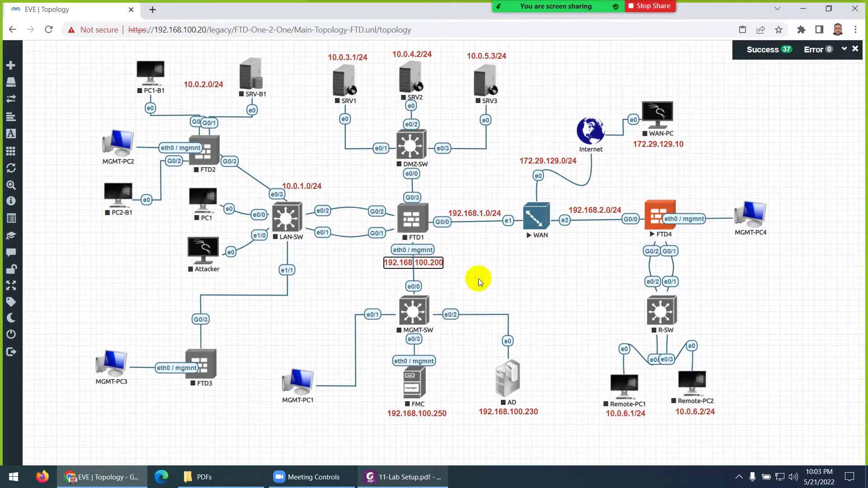
pyautogui.moveTo(433, 293); pyautogui.dragTo(135, 168)
pyautogui.doubleClick(135, 169)
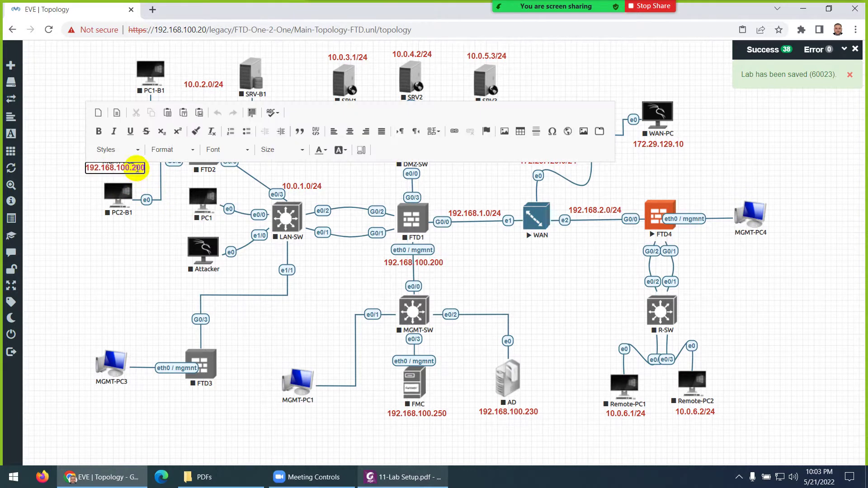
pyautogui.press('BackSpace')
pyautogui.write('1')
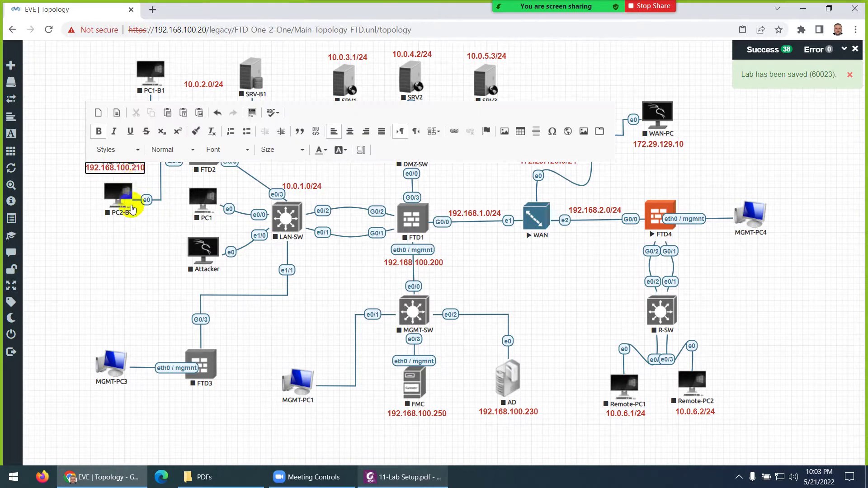
pyautogui.click(131, 208)
# - Duplicate the 192.168.100.210 label, keeping one below MGMT-PC2 and placing the other below MGMT-PC3
pyautogui.rightClick(120, 169)
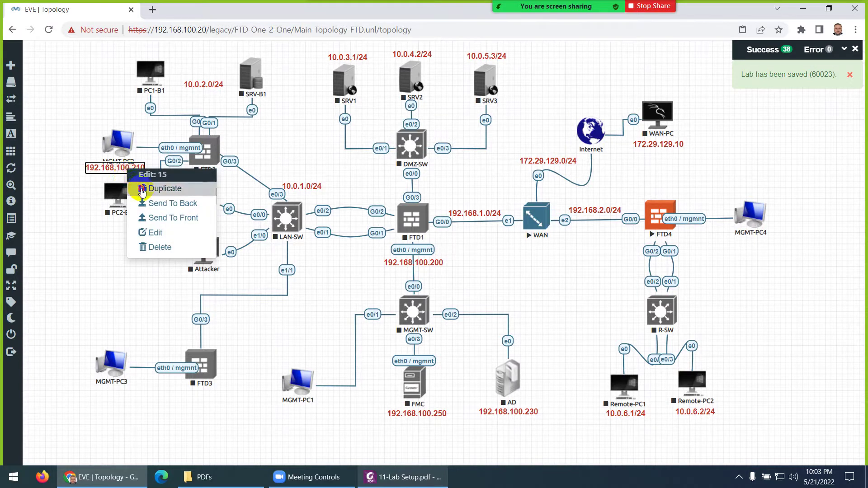
pyautogui.click(75, 212)
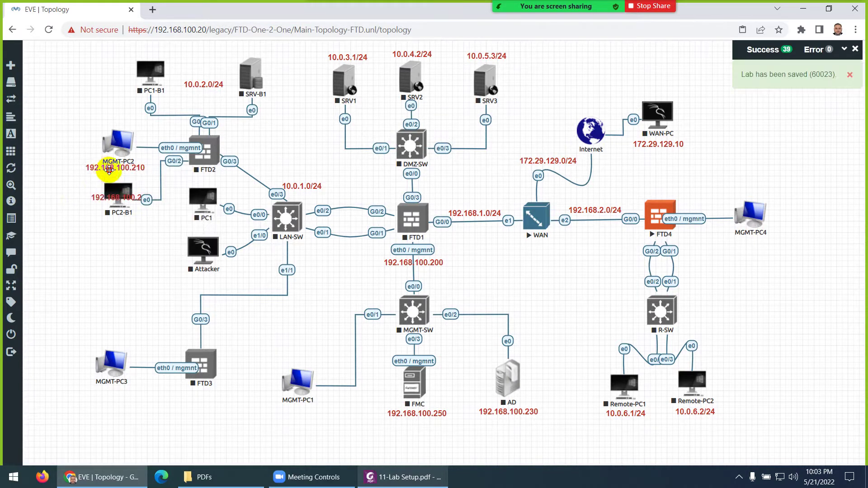
pyautogui.click(109, 169)
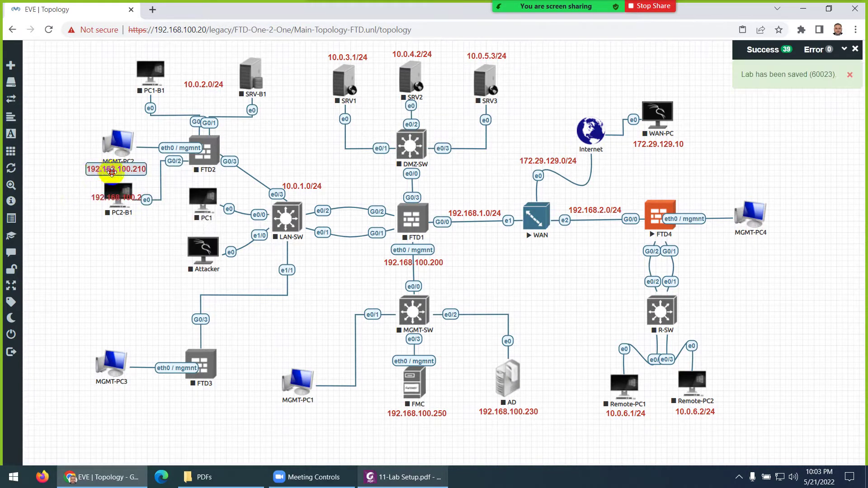
pyautogui.click(67, 168)
pyautogui.moveTo(106, 170); pyautogui.dragTo(100, 395)
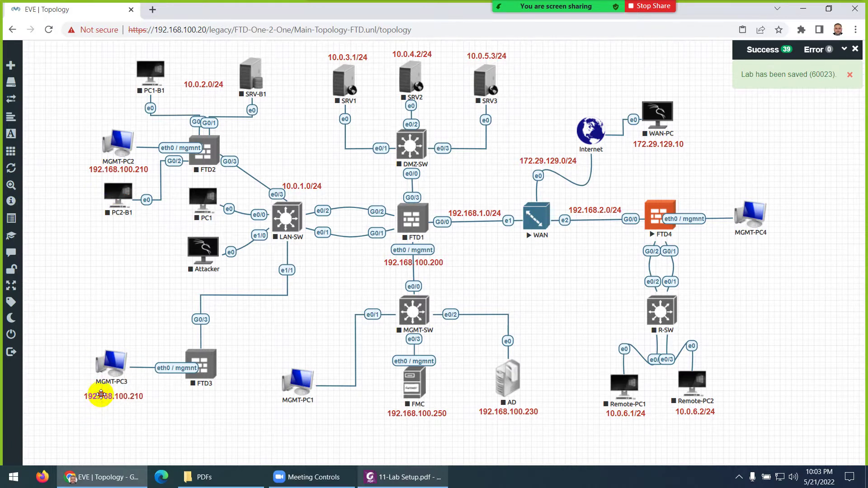
# - Check FTD-B2's management address in 11-Lab Setup.pdf and change the label below MGMT-PC3 to 192.168.100.220
pyautogui.click(407, 478)
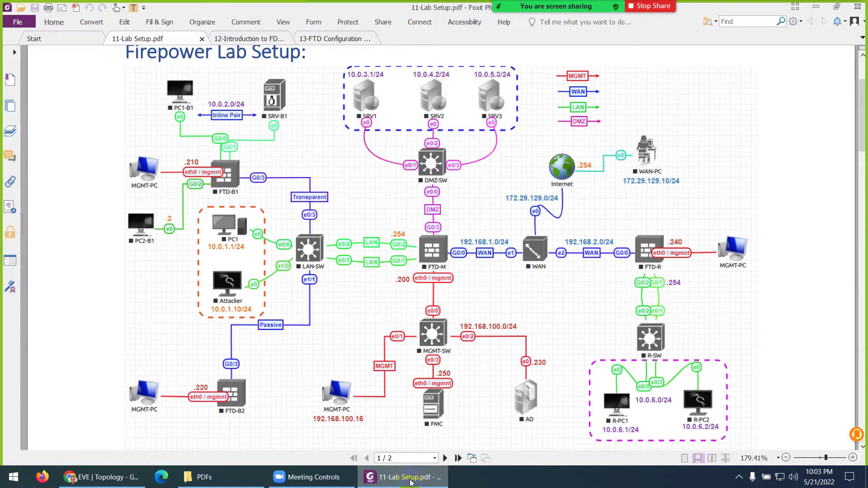
pyautogui.click(411, 482)
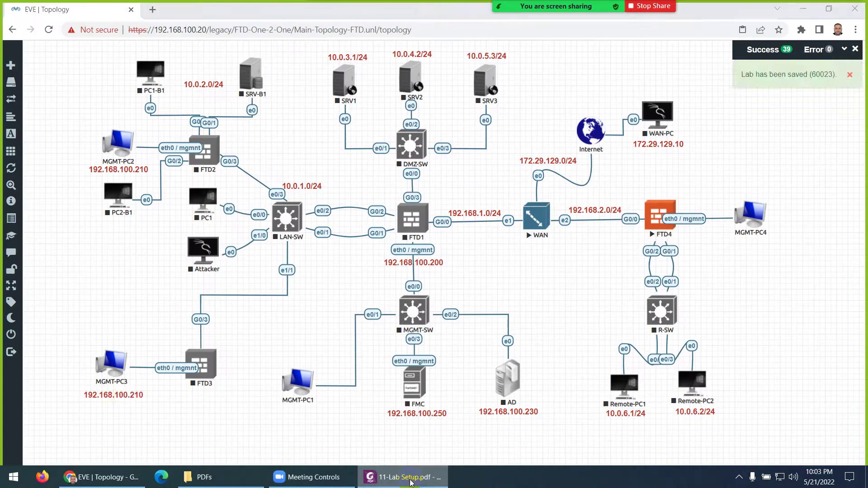
pyautogui.doubleClick(136, 395)
pyautogui.click(137, 396)
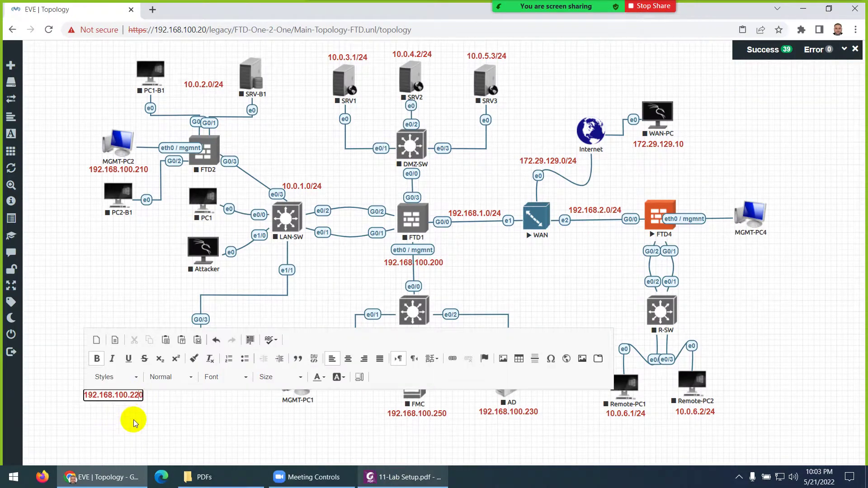
pyautogui.click(127, 415)
# - Duplicate the 192.168.100.220 label and place the copy below MGMT-PC4
pyautogui.rightClick(130, 403)
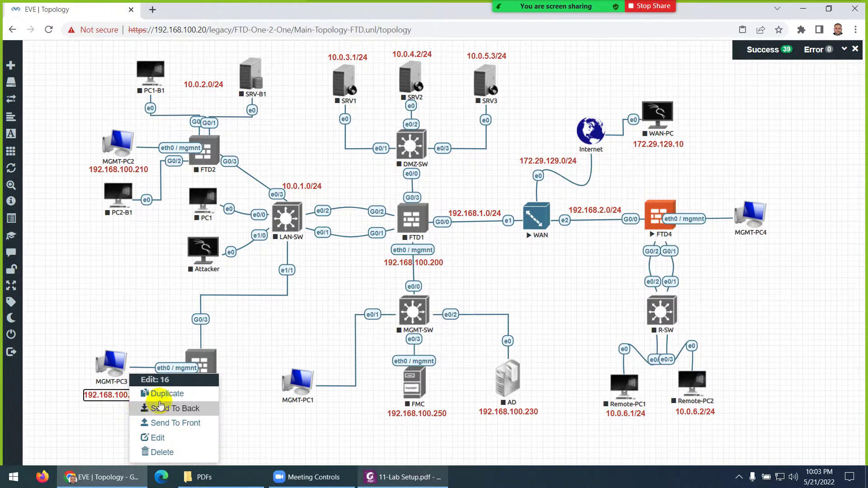
pyautogui.click(163, 422)
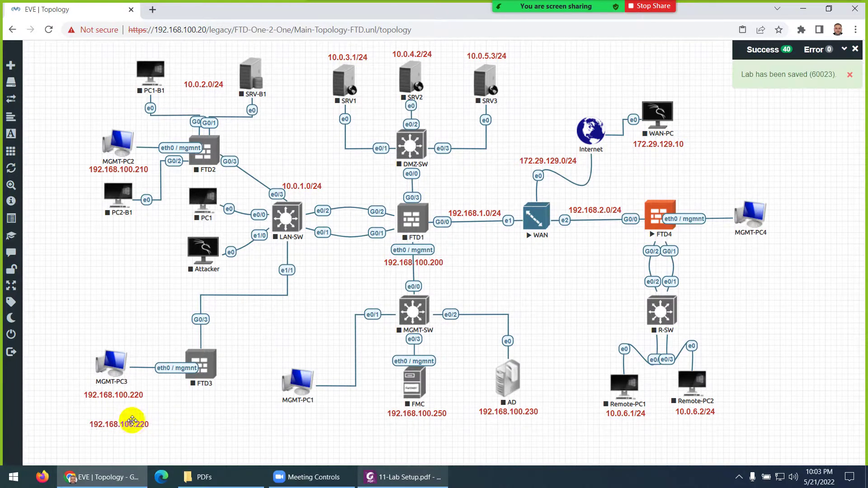
pyautogui.moveTo(129, 424); pyautogui.dragTo(768, 244)
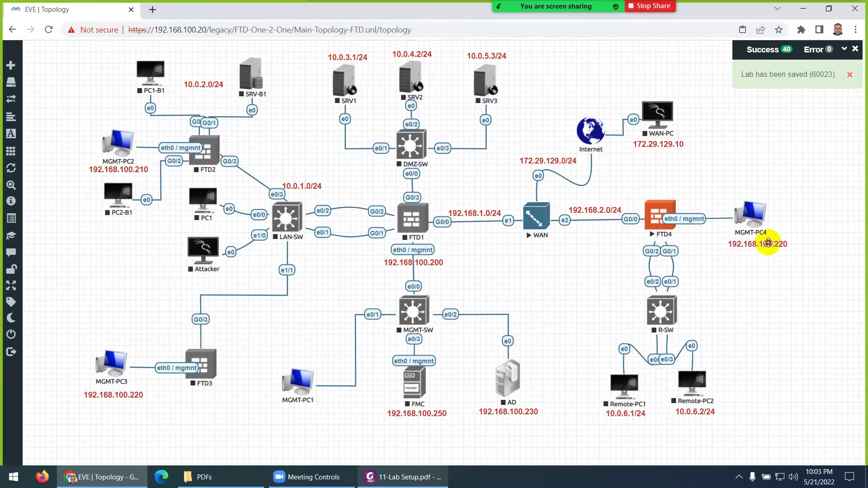
# - Check FTD-R's management address in 11-Lab Setup.pdf and change the label below MGMT-PC4 to 192.168.100.240
pyautogui.click(406, 478)
pyautogui.click(407, 480)
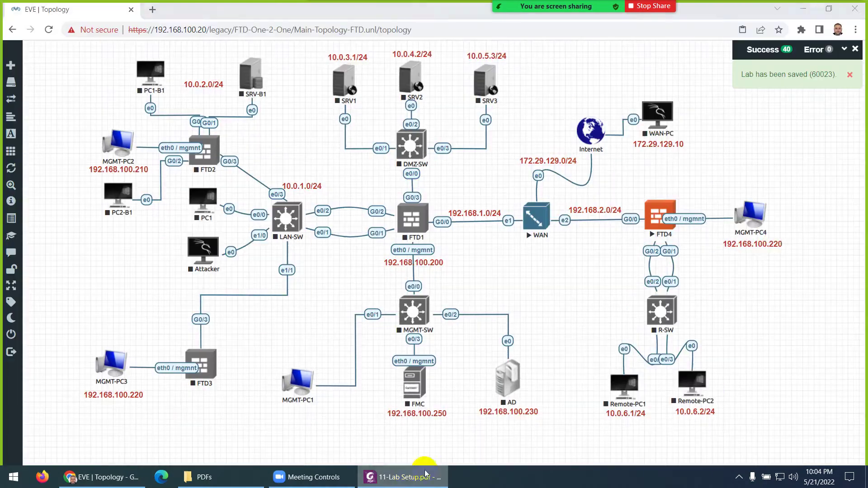
pyautogui.doubleClick(777, 244)
pyautogui.press('BackSpace')
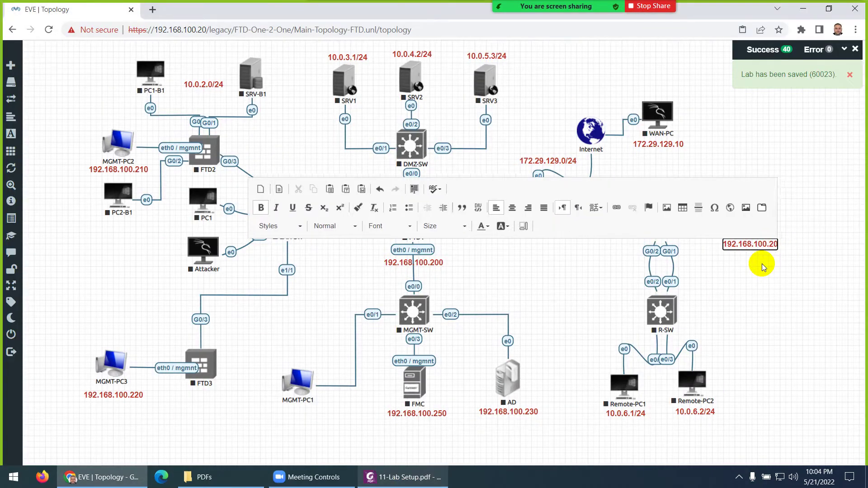
pyautogui.write('4')
pyautogui.click(764, 267)
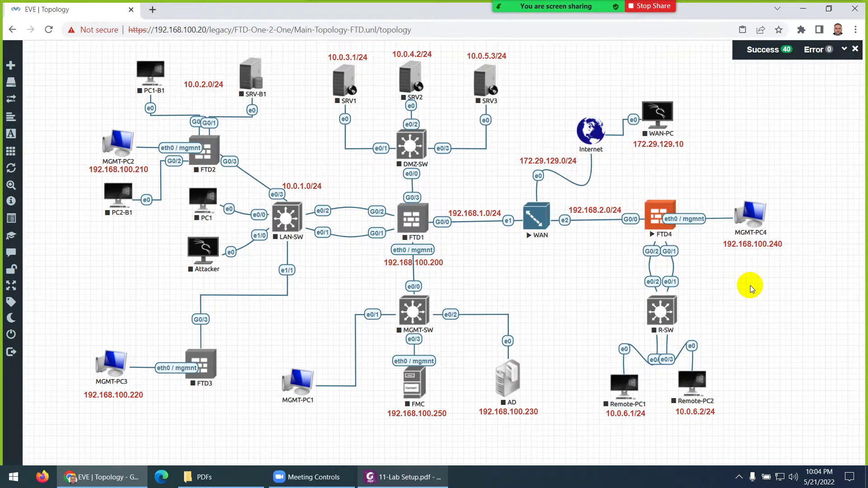
# - Start the R-SW, Remote-PC1 and Remote-PC2 nodes
pyautogui.click(668, 310)
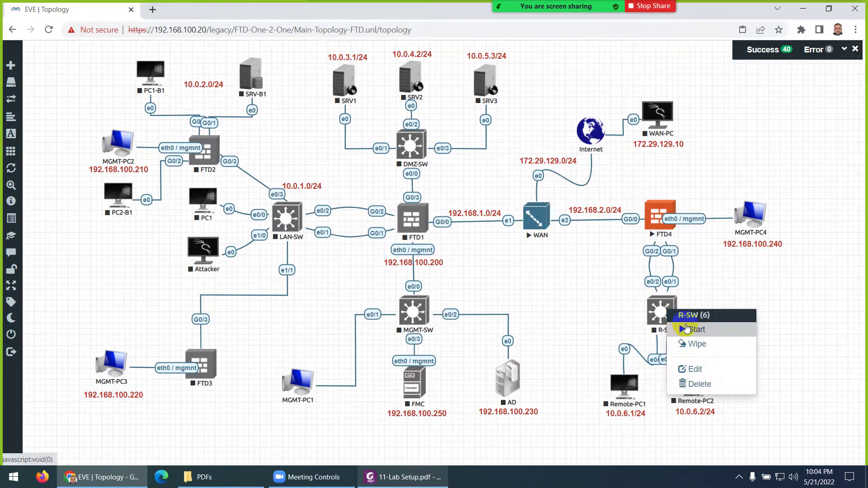
pyautogui.click(686, 329)
pyautogui.click(623, 381)
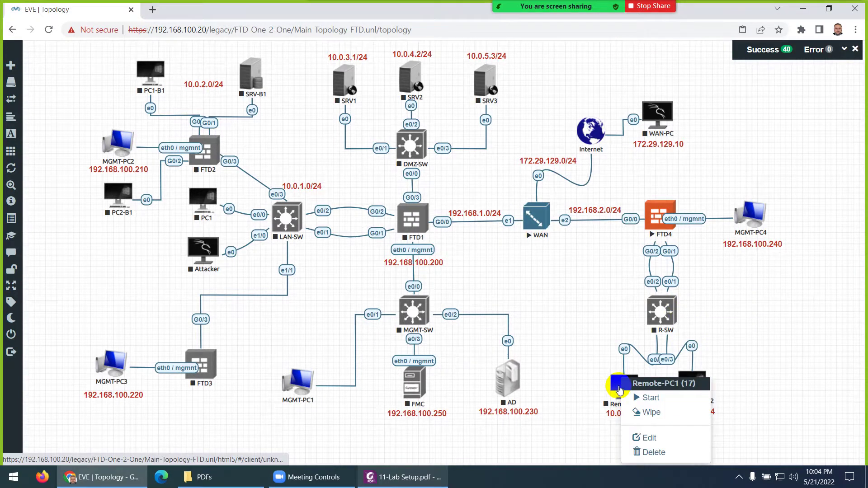
pyautogui.click(650, 399)
pyautogui.click(692, 383)
pyautogui.click(716, 399)
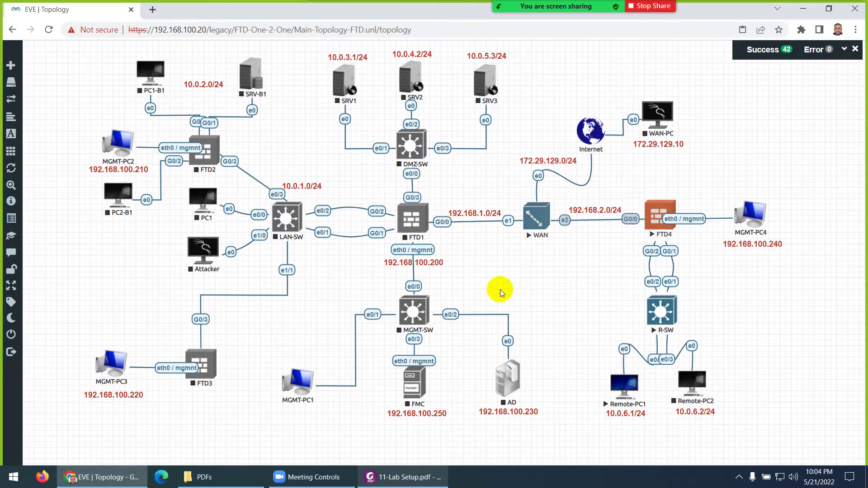
# - Check the gateway labels in 11-Lab Setup.pdf, duplicate the 192.168.100.240 label and change the copy to .254 in purple
pyautogui.click(394, 478)
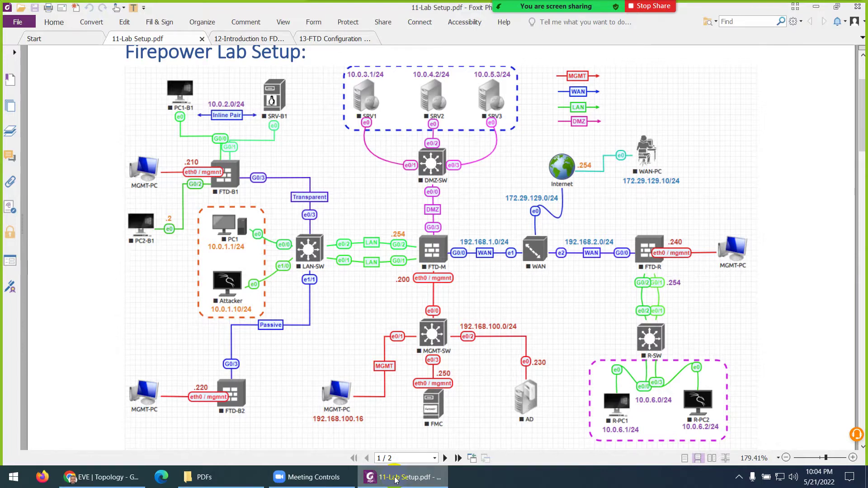
pyautogui.click(394, 479)
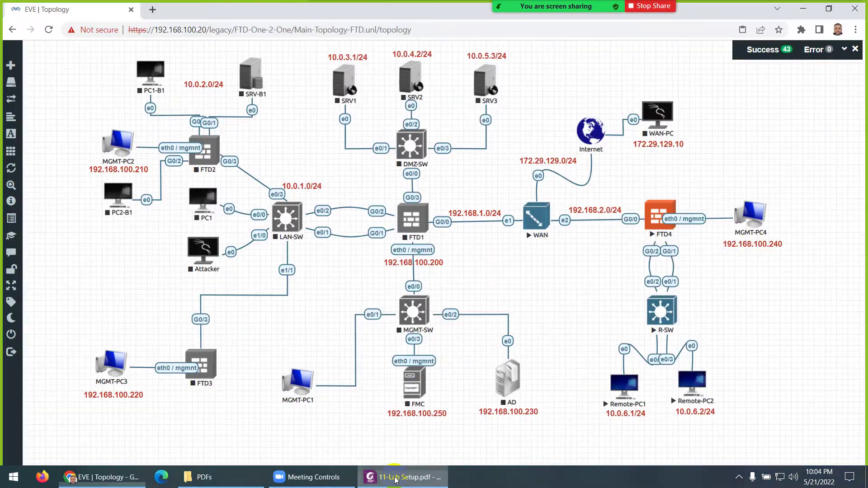
pyautogui.rightClick(764, 245)
pyautogui.click(746, 268)
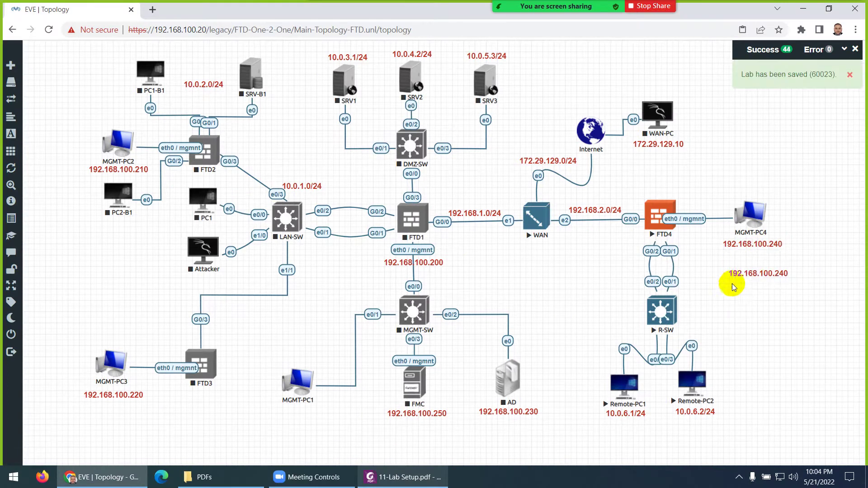
pyautogui.doubleClick(747, 276)
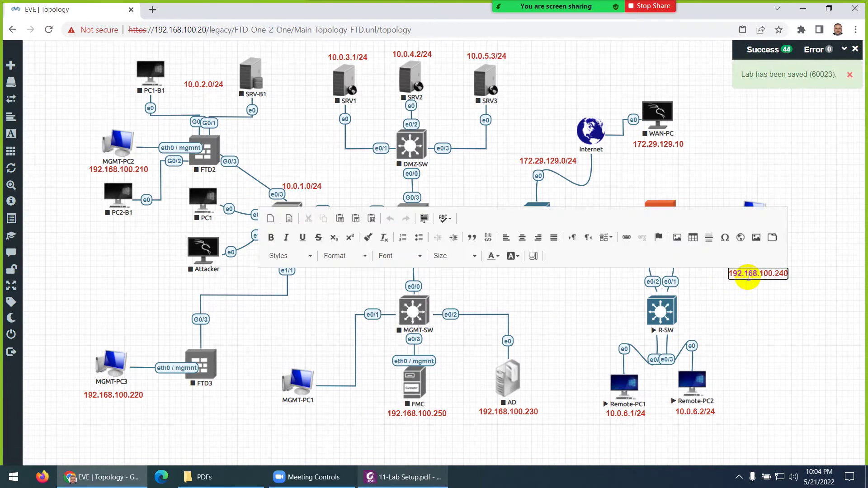
pyautogui.tripleClick(749, 276)
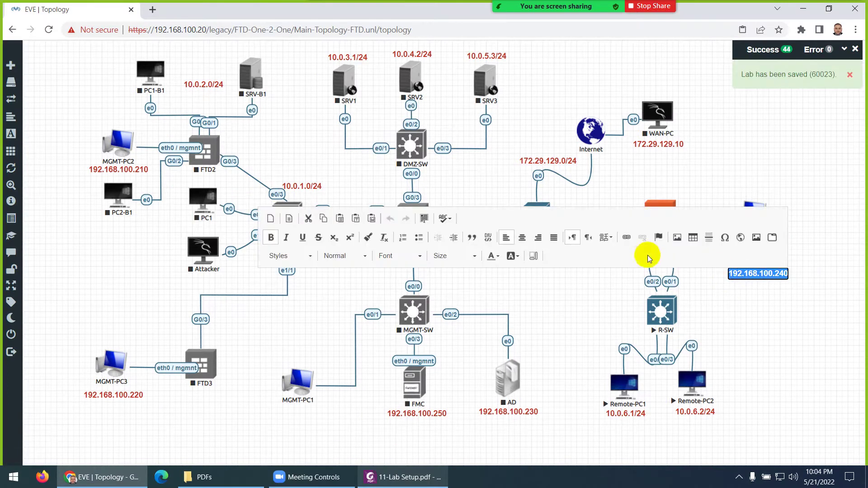
pyautogui.click(498, 256)
pyautogui.click(526, 308)
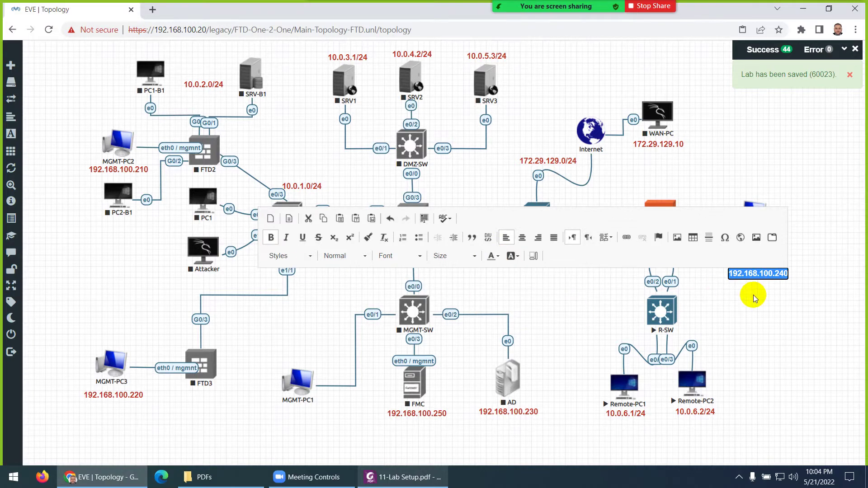
pyautogui.write('.254')
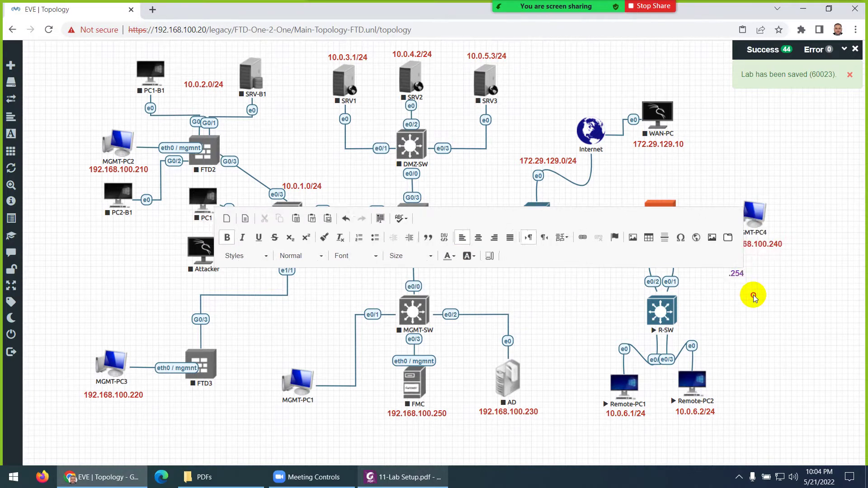
pyautogui.click(749, 281)
# - Duplicate the purple .254 label twice, placing one beside FTD4's G0/1 interface and one below WAN's e2 interface
pyautogui.rightClick(737, 274)
pyautogui.click(715, 305)
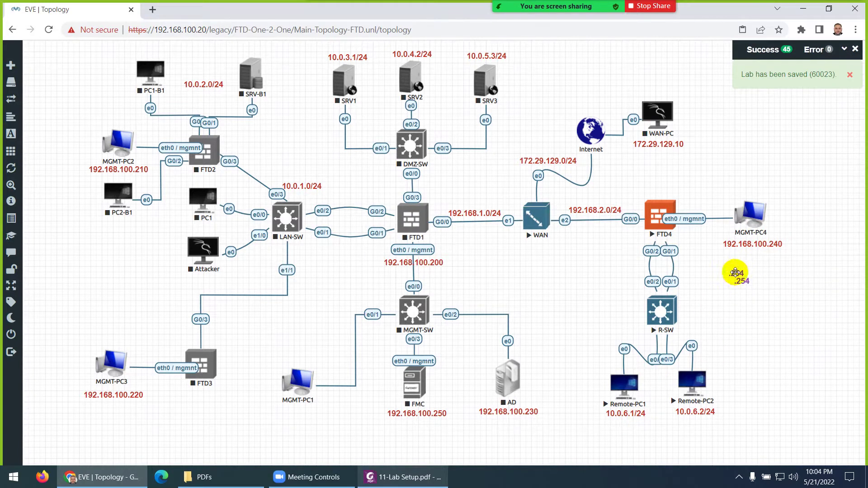
pyautogui.moveTo(735, 272); pyautogui.dragTo(690, 249)
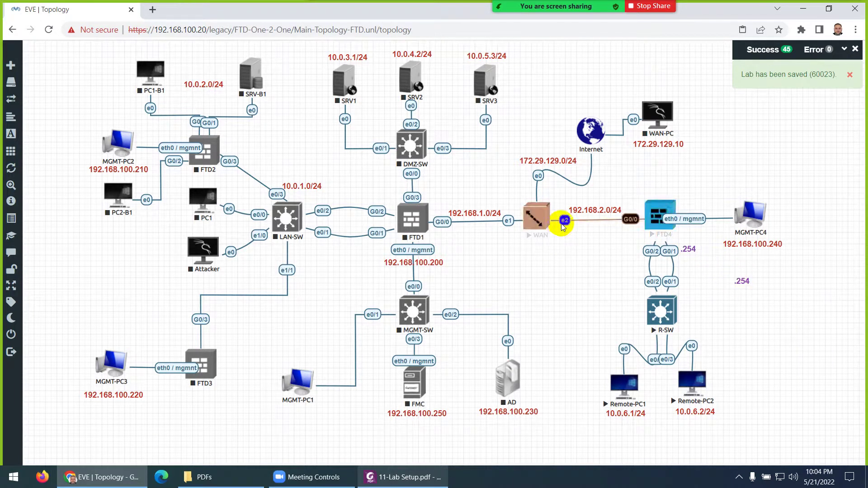
pyautogui.rightClick(742, 280)
pyautogui.click(768, 302)
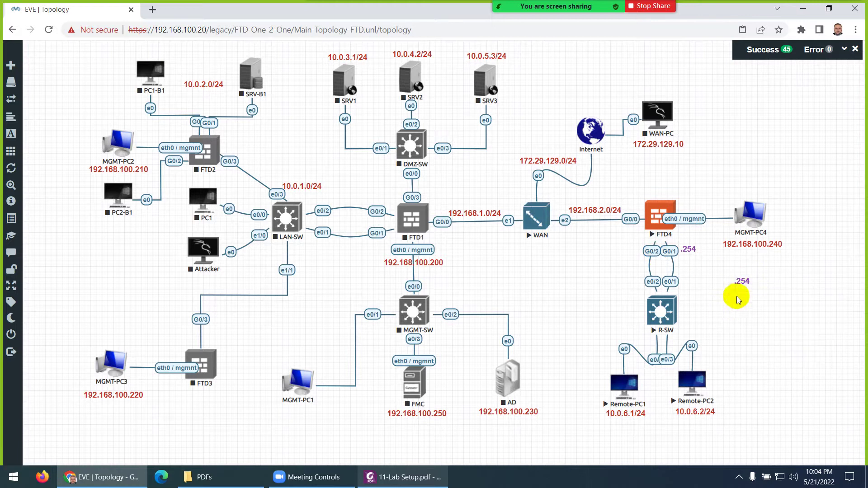
pyautogui.moveTo(743, 283); pyautogui.dragTo(574, 236)
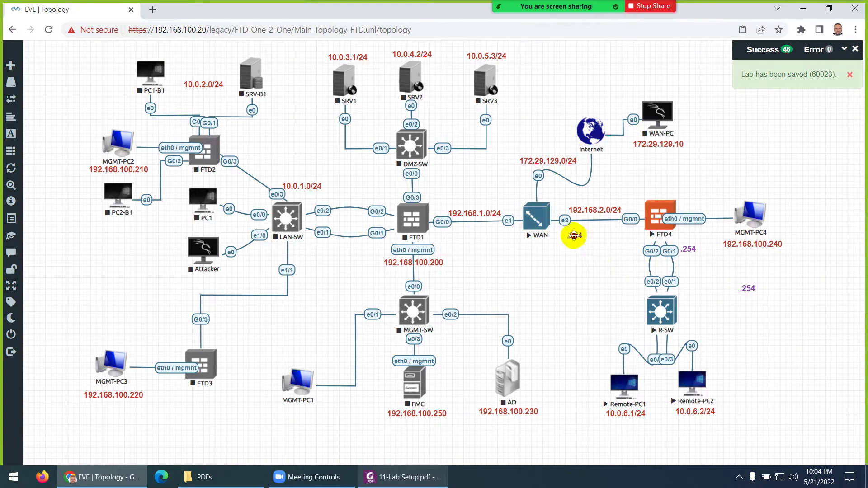
# - Duplicate the spare .254 label twice more, placing one below WAN's e1 interface and one above the Internet node
pyautogui.rightClick(748, 290)
pyautogui.click(768, 312)
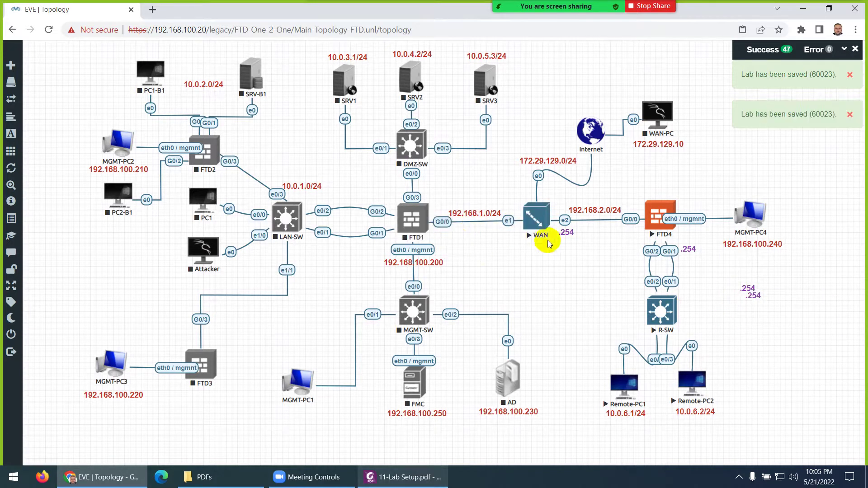
pyautogui.moveTo(747, 286); pyautogui.dragTo(511, 234)
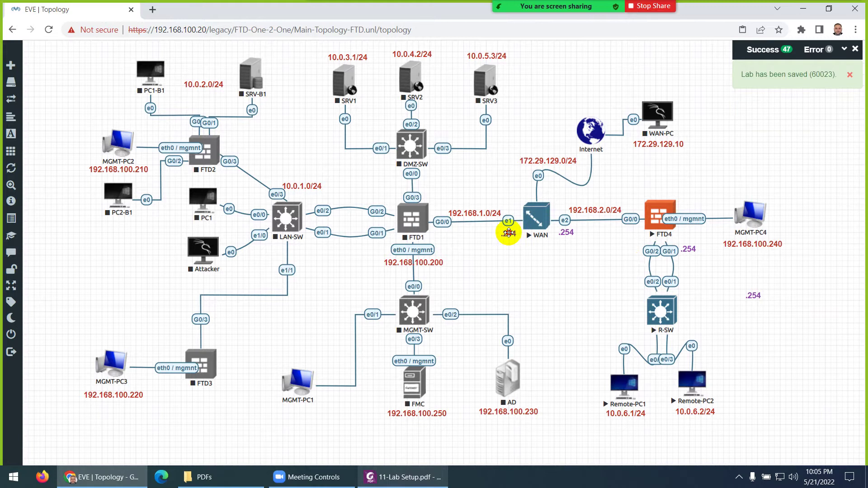
pyautogui.rightClick(748, 295)
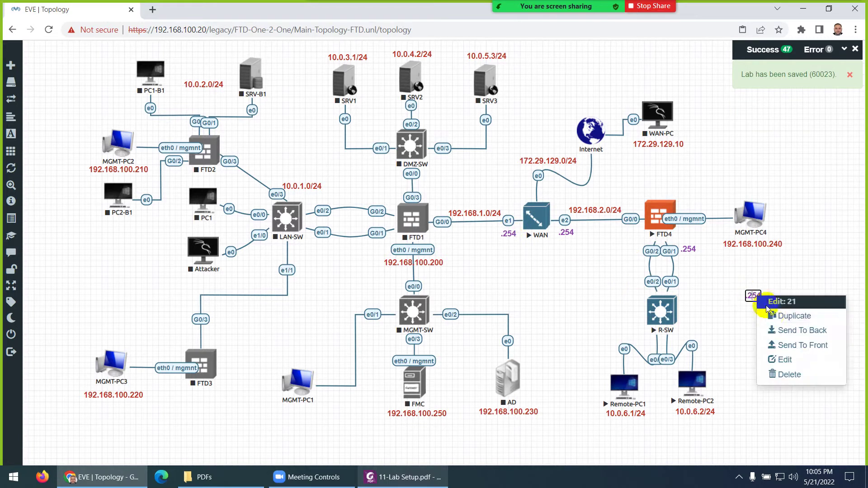
pyautogui.click(782, 312)
pyautogui.moveTo(748, 302); pyautogui.dragTo(578, 150)
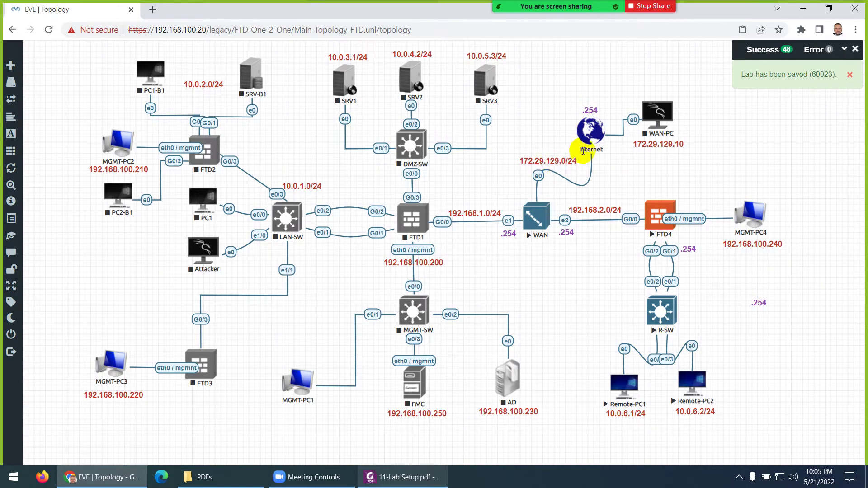
# - Duplicate the spare purple .254 label and place the two labels beside FTD1's G0/2 and G0/3 interfaces
pyautogui.rightClick(763, 301)
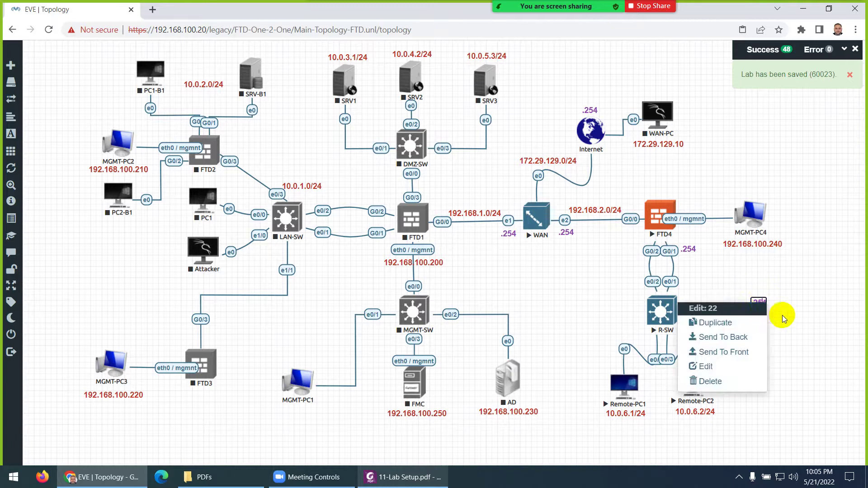
pyautogui.click(731, 324)
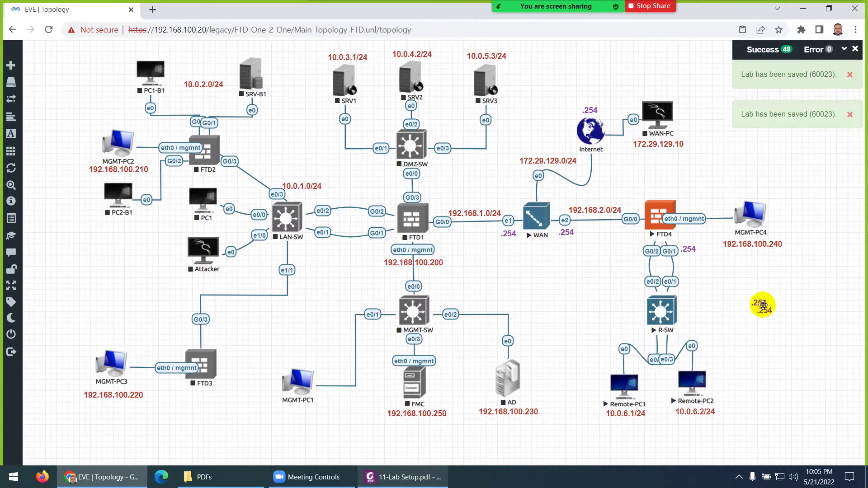
pyautogui.moveTo(755, 301); pyautogui.dragTo(432, 209)
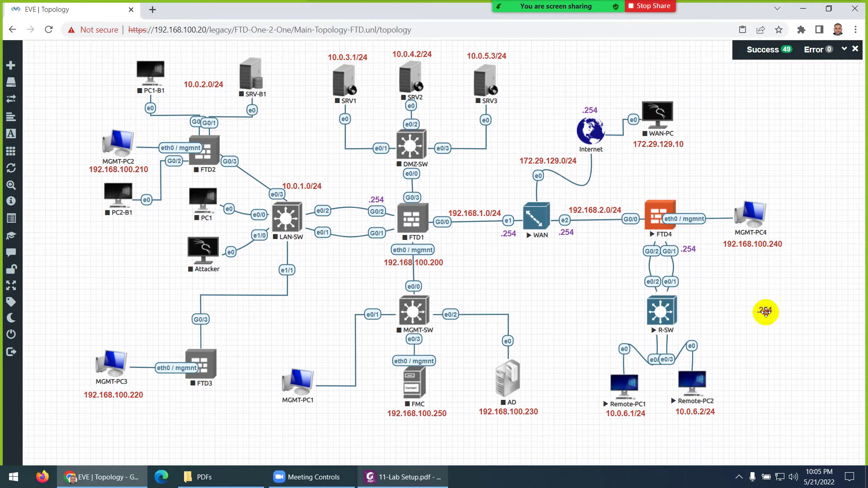
pyautogui.moveTo(765, 311); pyautogui.dragTo(431, 197)
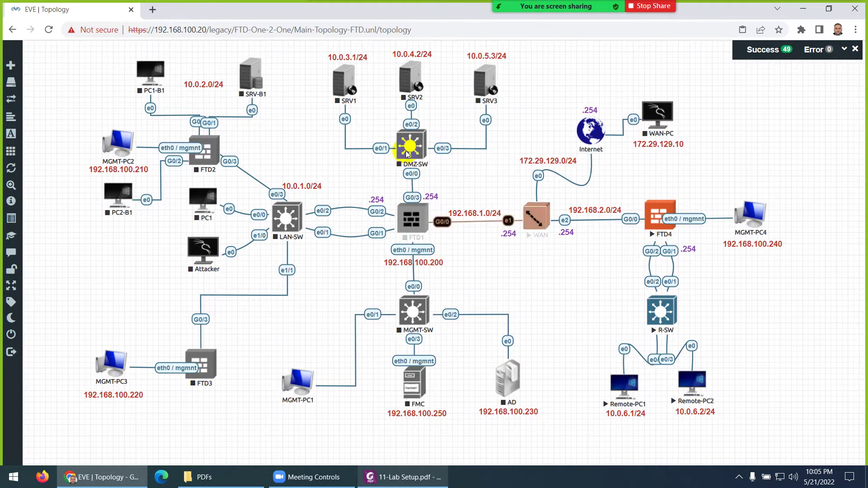
pyautogui.moveTo(406, 143); pyautogui.dragTo(408, 145)
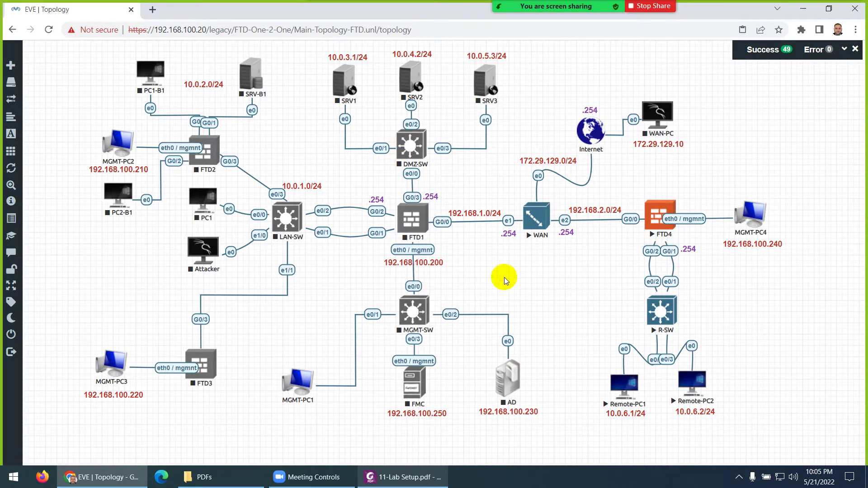
# - Check the link labels in 11-Lab Setup.pdf and label the connection between FTD1 G0/0 and WAN e1 as WAN
pyautogui.click(402, 479)
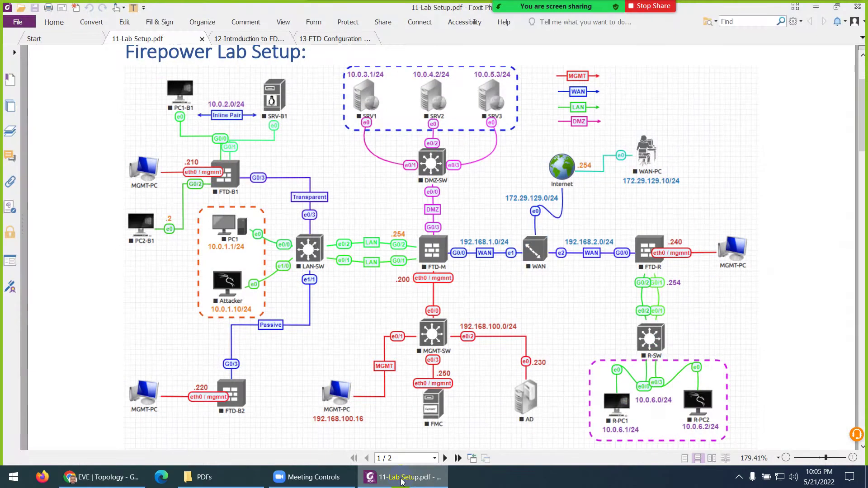
pyautogui.click(401, 478)
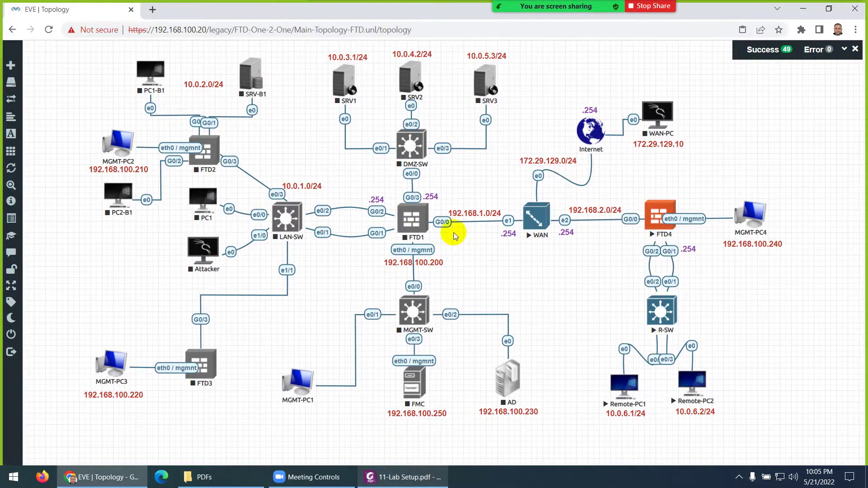
pyautogui.rightClick(443, 223)
pyautogui.click(468, 240)
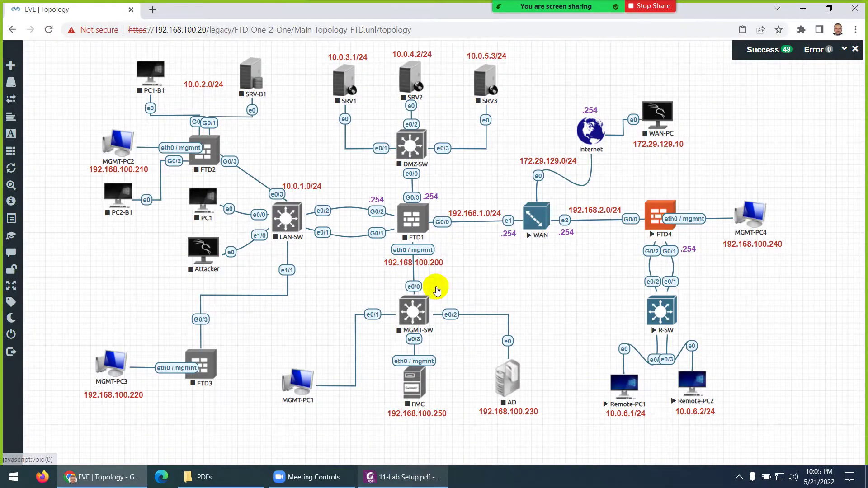
pyautogui.click(357, 434)
pyautogui.write('WAN')
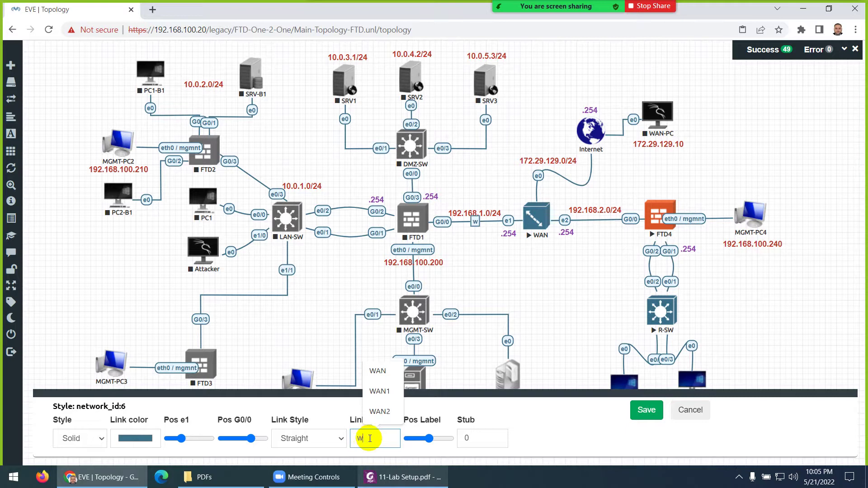
pyautogui.click(375, 381)
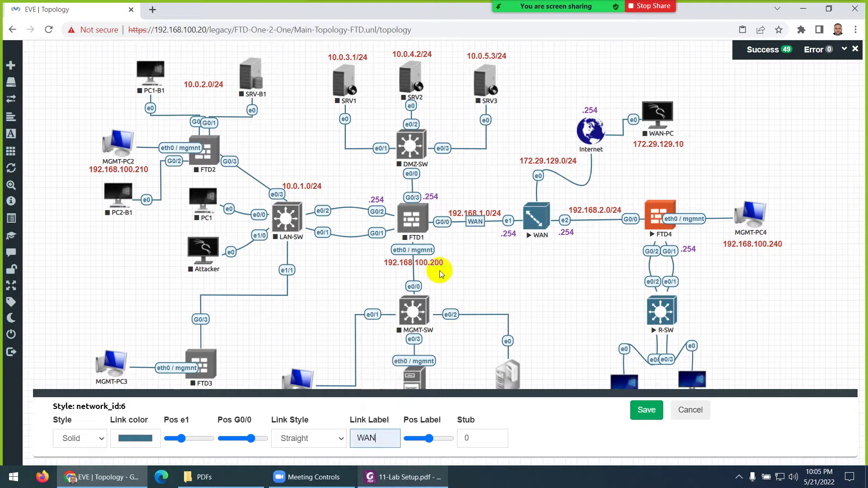
pyautogui.click(650, 409)
# - Give the connection between WAN e2 and FTD4 G0/0 the link label WAN and save it
pyautogui.rightClick(565, 225)
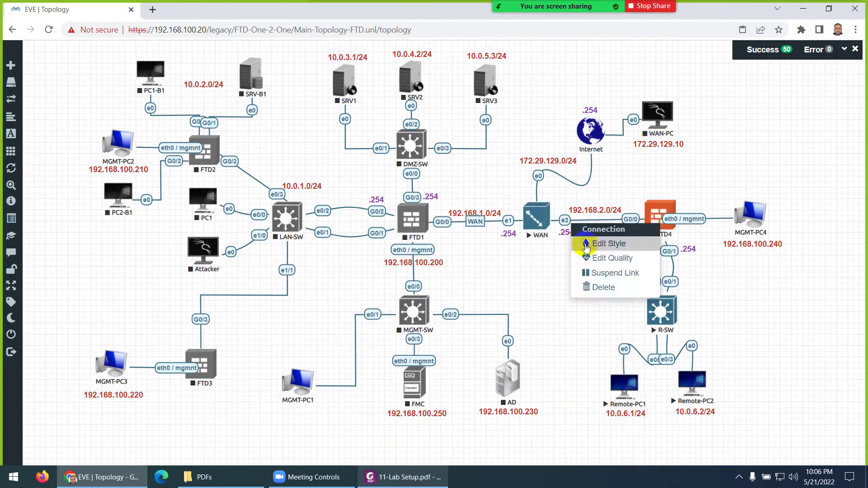
pyautogui.click(375, 438)
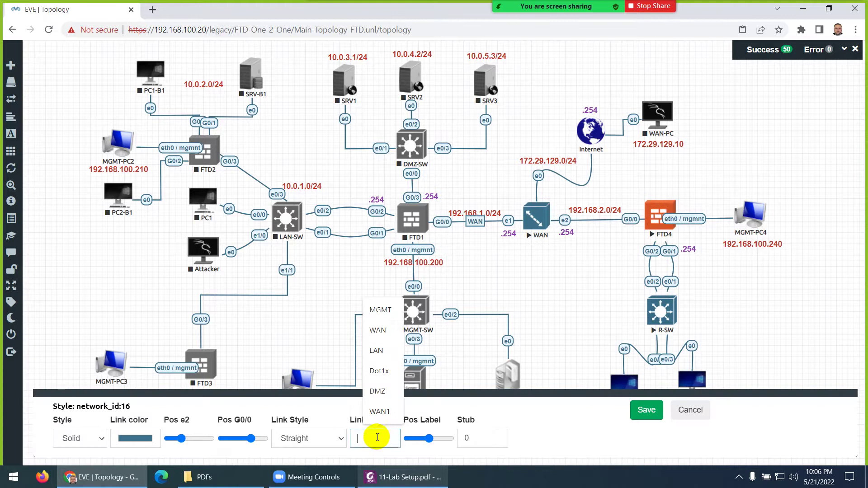
pyautogui.click(377, 331)
pyautogui.click(646, 409)
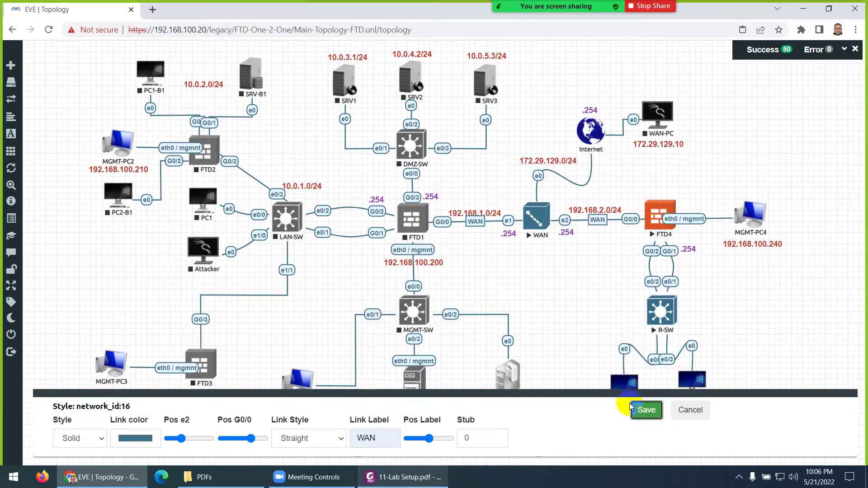
# - Set the link label LAN on both connections between LAN-SW and FTD1, saving each one
pyautogui.rightClick(333, 211)
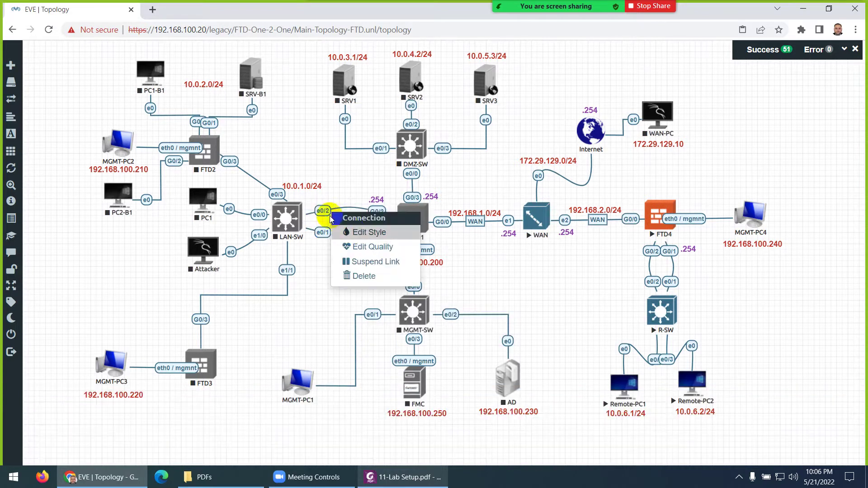
pyautogui.click(356, 232)
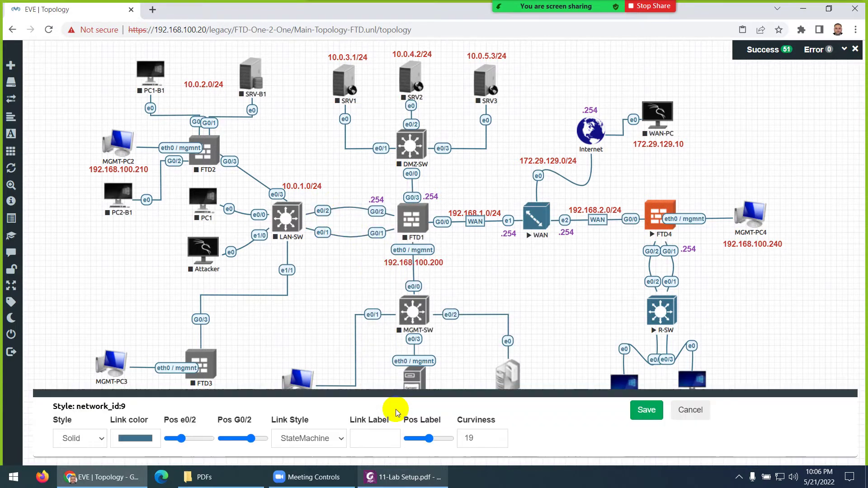
pyautogui.click(379, 439)
pyautogui.click(378, 351)
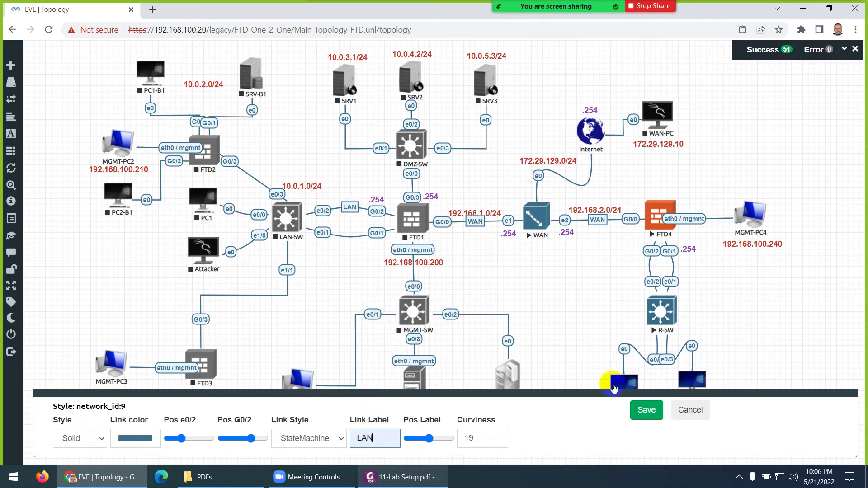
pyautogui.click(646, 409)
pyautogui.rightClick(333, 234)
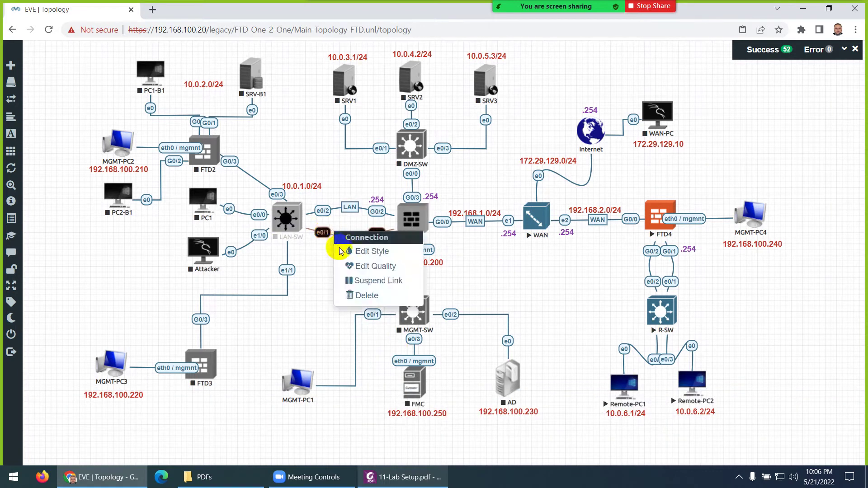
pyautogui.click(355, 251)
pyautogui.click(379, 439)
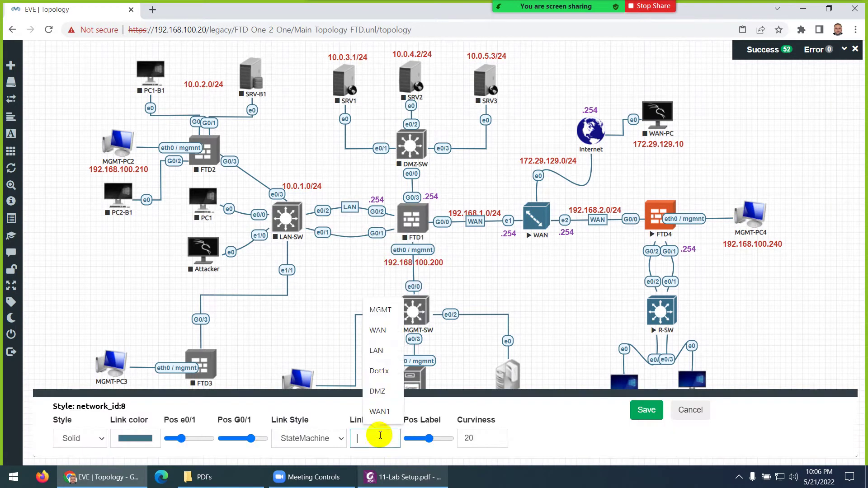
pyautogui.click(383, 362)
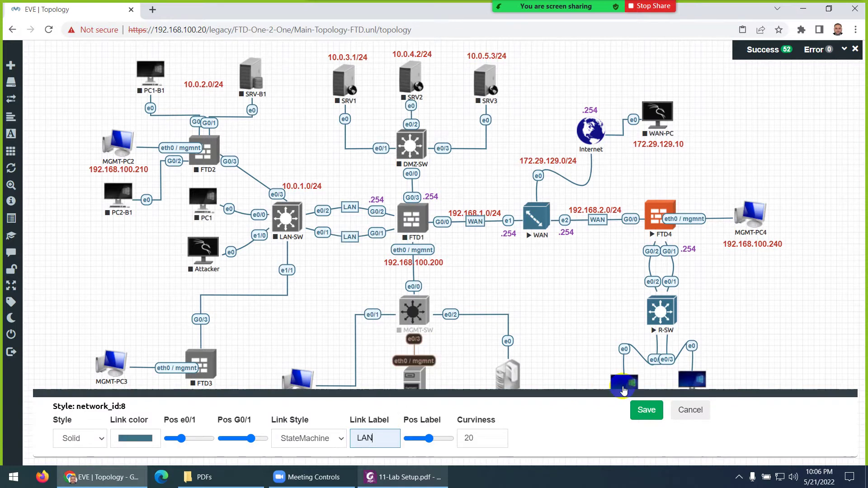
pyautogui.click(646, 410)
# - Set the link label LAN on both connections between FTD4 and R-SW, saving each one
pyautogui.rightClick(654, 251)
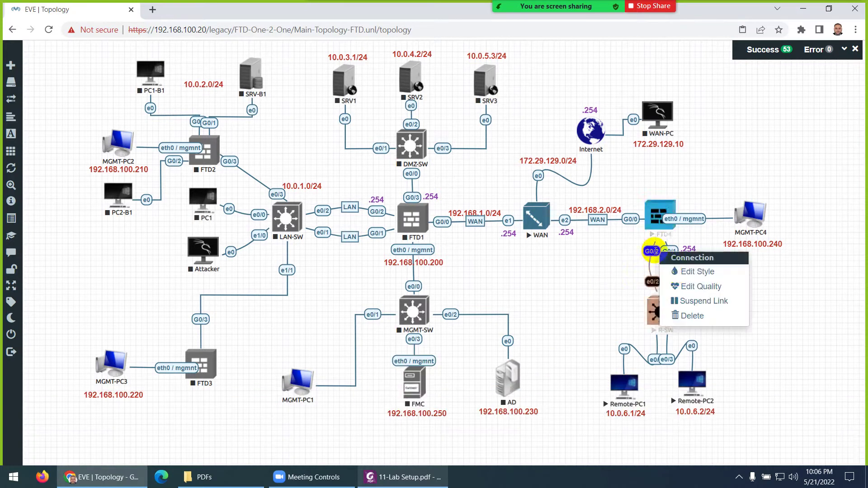
pyautogui.click(678, 272)
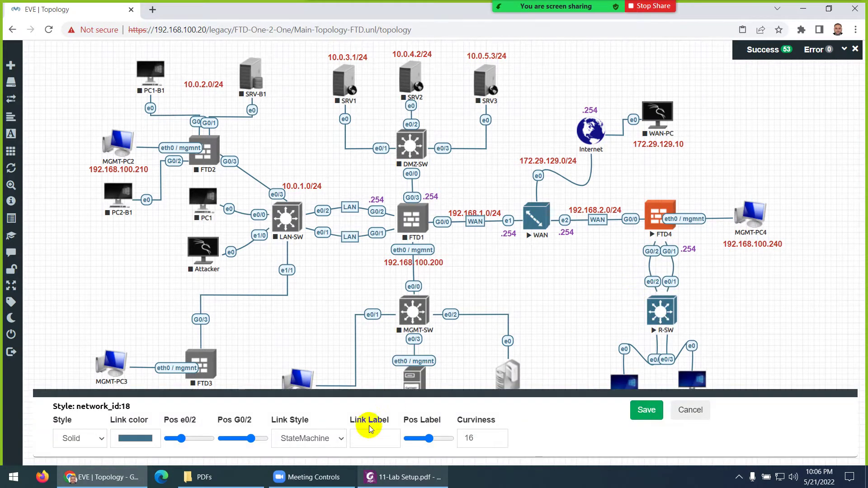
pyautogui.click(362, 435)
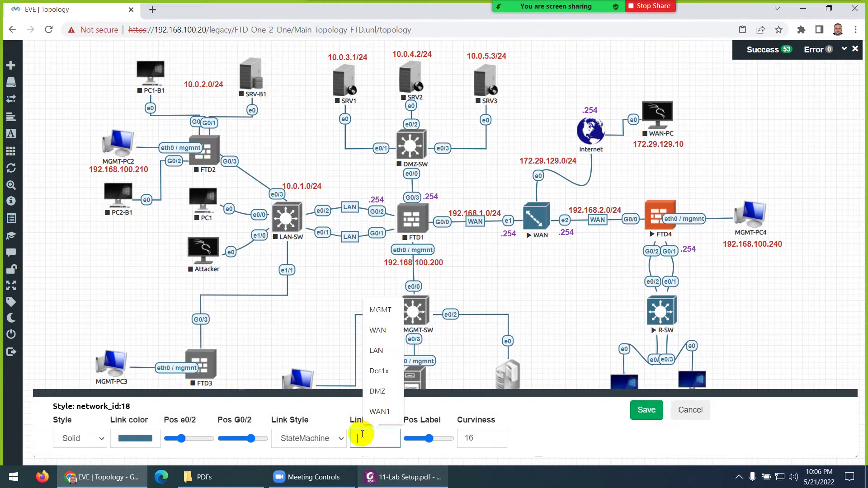
pyautogui.click(377, 351)
pyautogui.click(647, 410)
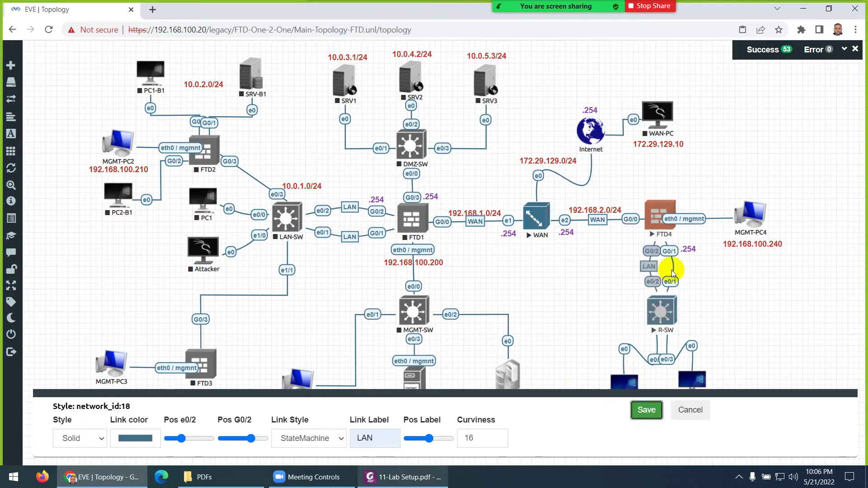
pyautogui.rightClick(671, 282)
pyautogui.click(660, 299)
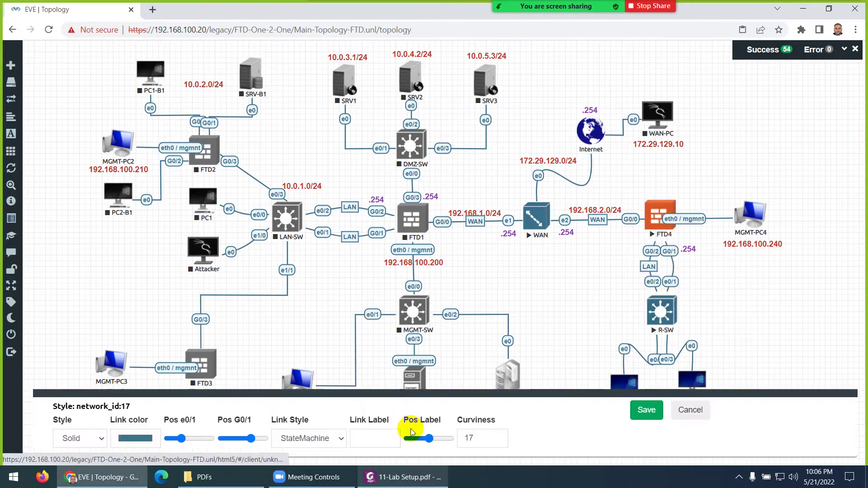
pyautogui.click(382, 437)
pyautogui.click(379, 352)
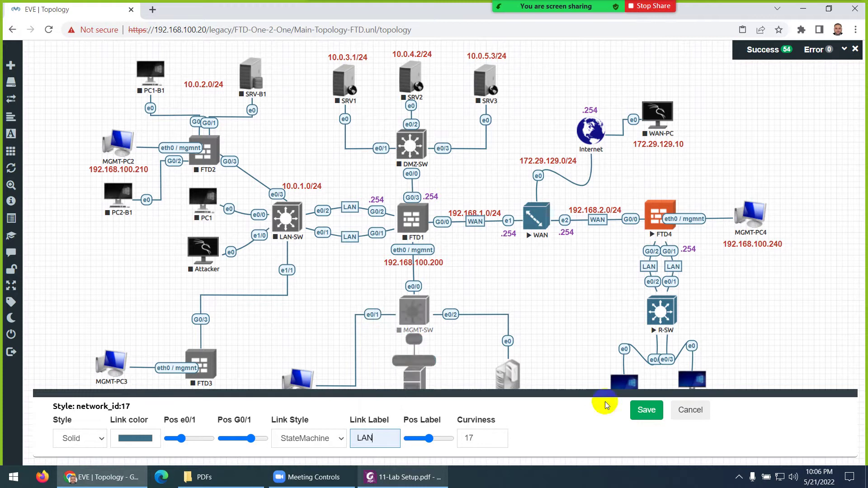
pyautogui.click(638, 411)
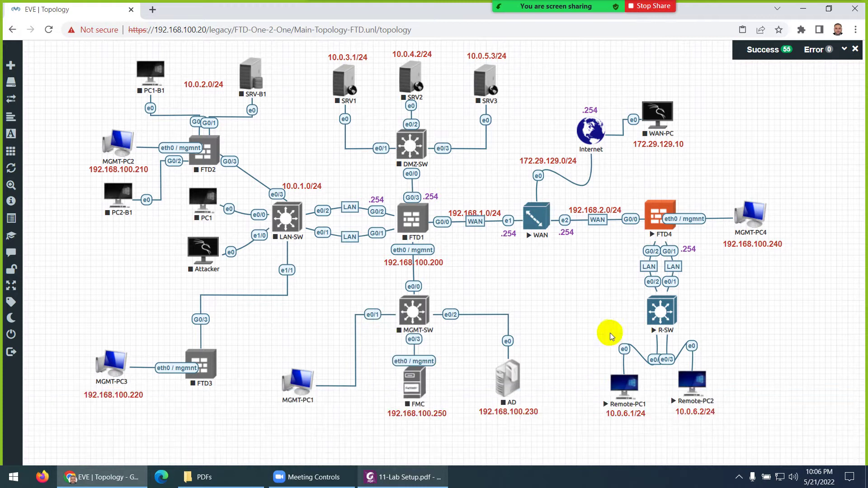
# - Label the connection between MGMT-SW e0/1 and MGMT-PC1 as MGMT and save it
pyautogui.rightClick(451, 315)
pyautogui.rightClick(372, 314)
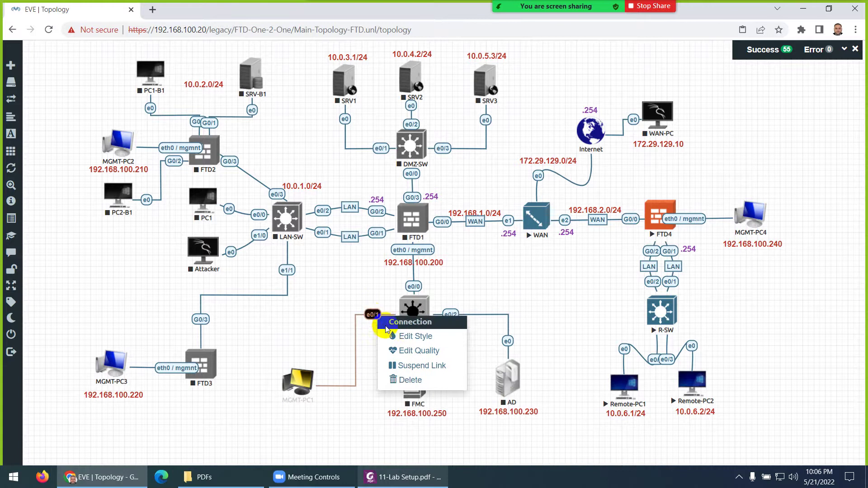
pyautogui.click(379, 438)
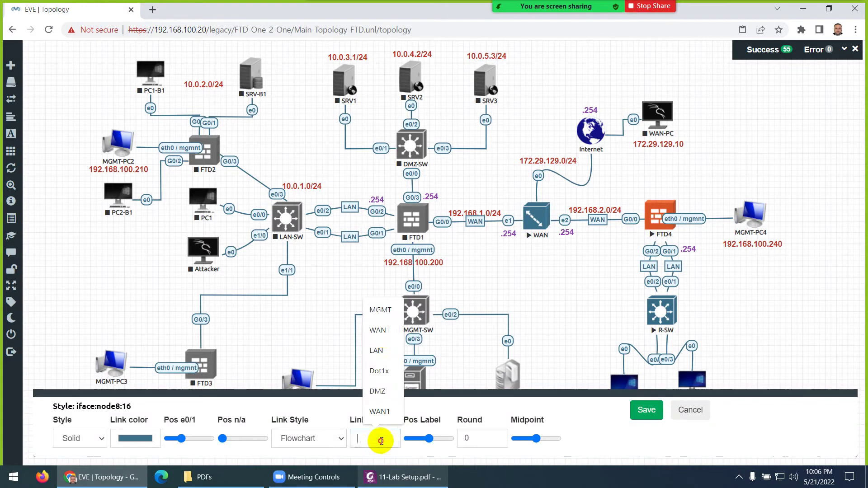
pyautogui.click(386, 320)
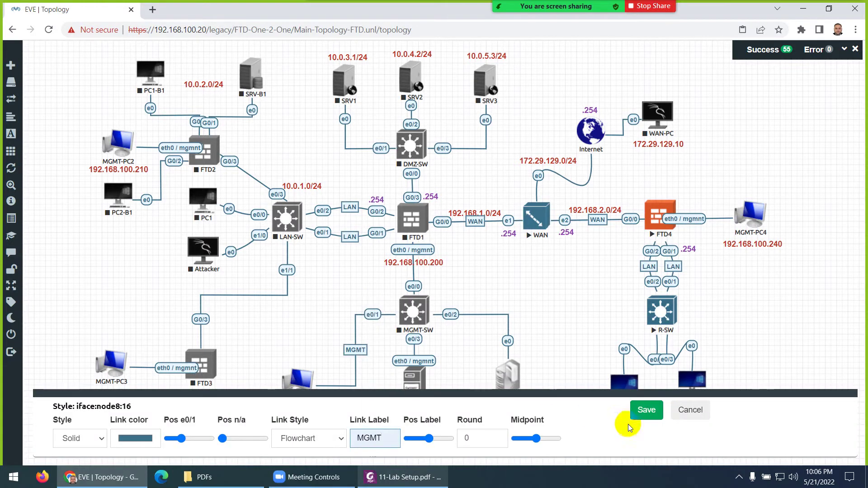
pyautogui.click(646, 411)
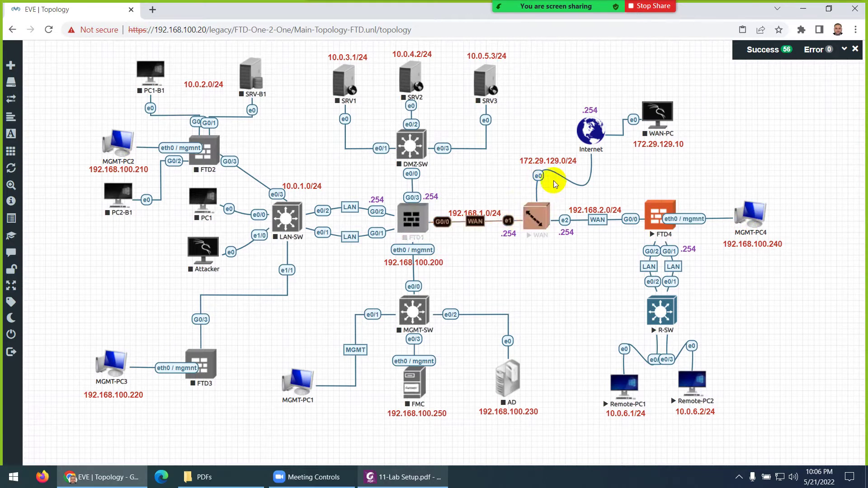
# - Label the connection between WAN e0 and the Internet node as Internet and save it
pyautogui.rightClick(537, 178)
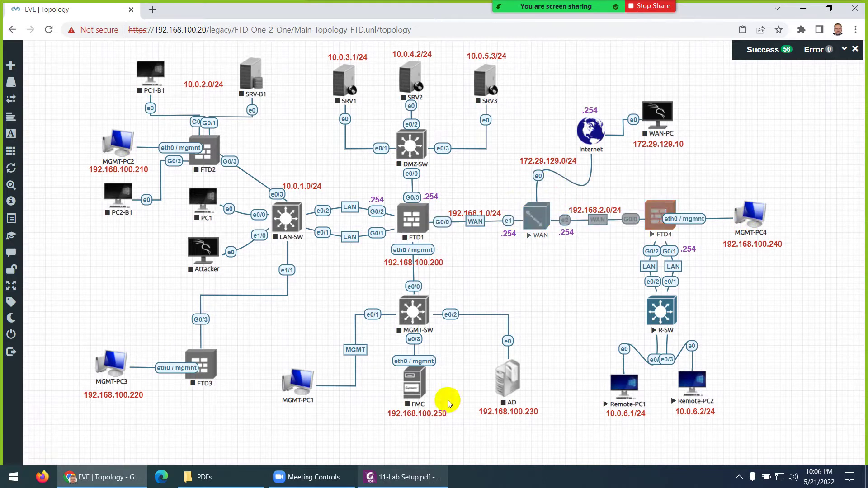
pyautogui.click(374, 437)
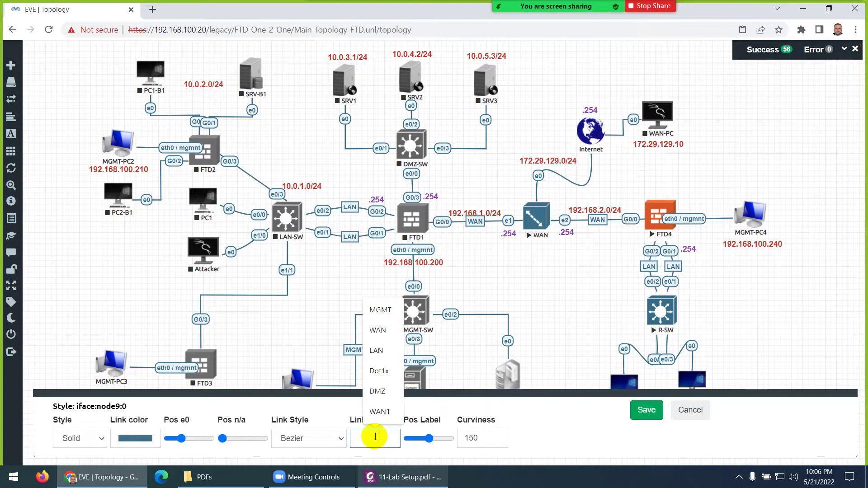
pyautogui.write('Internet')
pyautogui.click(641, 409)
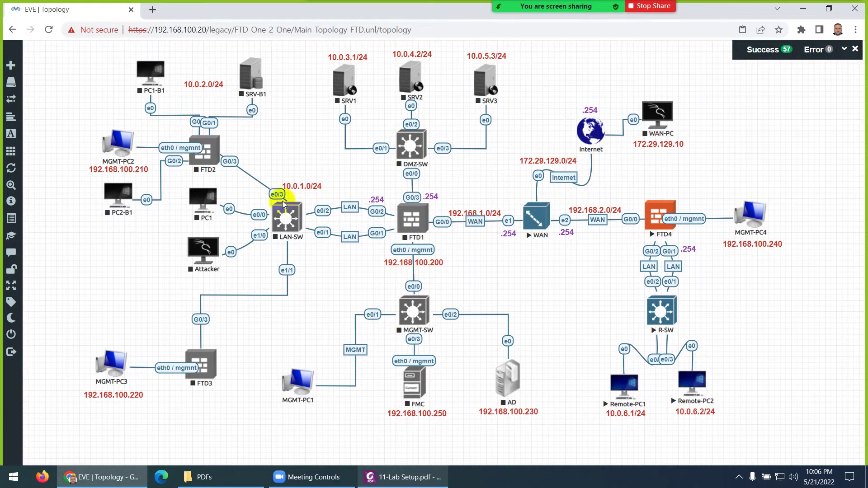
# - Set the link style of the connection between FTD2 G0/3 and LAN-SW e0/3 to Flowchart and save it
pyautogui.rightClick(233, 163)
pyautogui.click(255, 183)
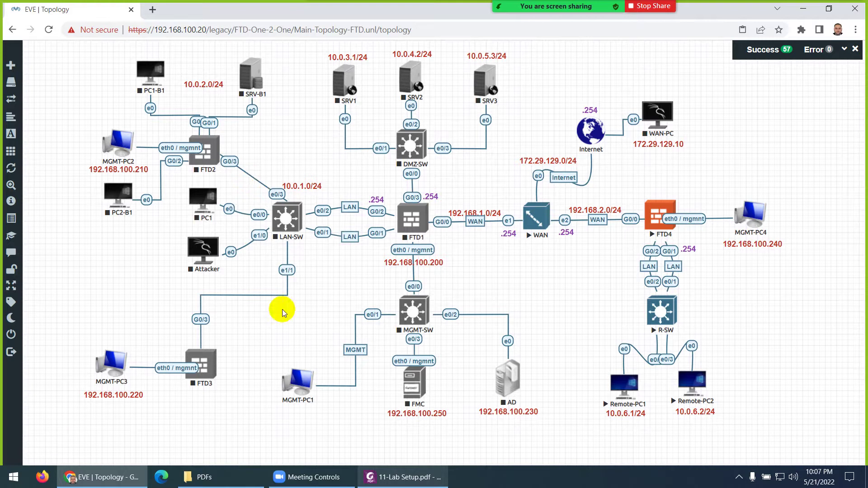
pyautogui.click(294, 438)
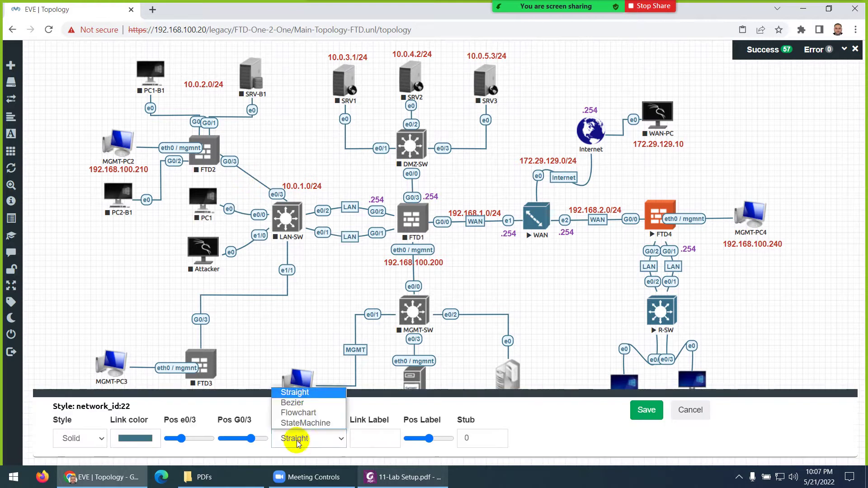
pyautogui.click(297, 414)
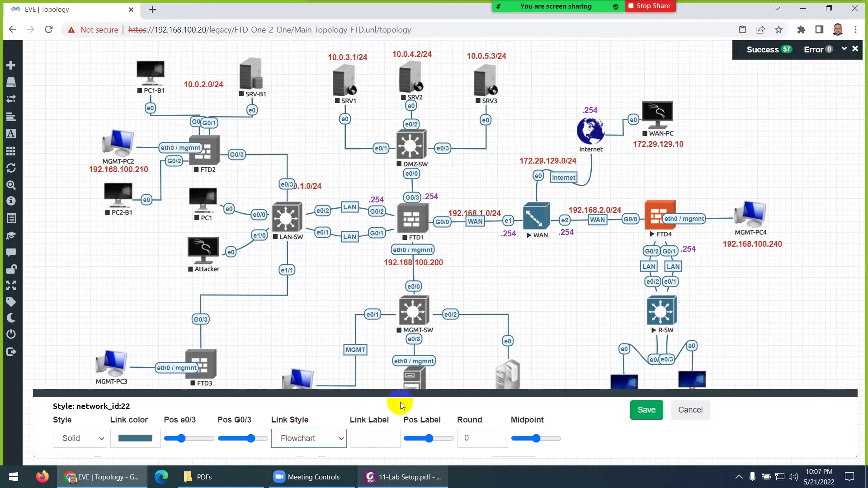
pyautogui.click(648, 410)
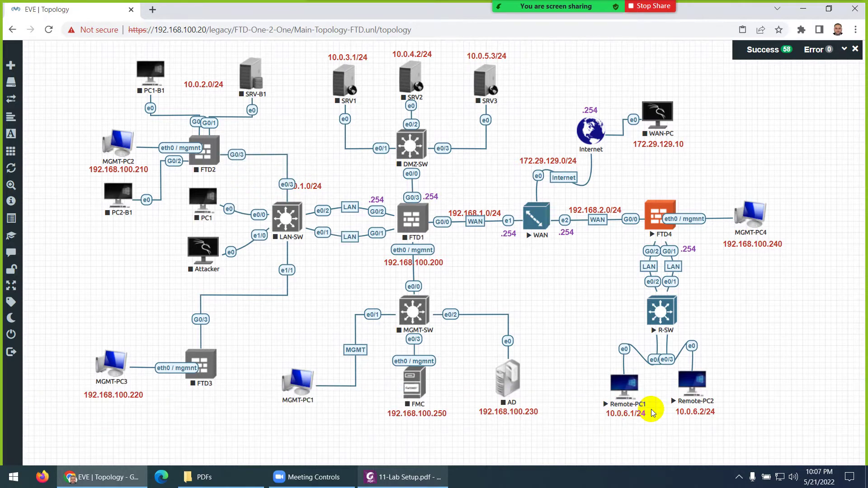
# - Label the connection between LAN-SW e1/1 and FTD3 G0/3 as Passive, checking the lab PDF, and save it
pyautogui.rightClick(286, 270)
pyautogui.click(310, 294)
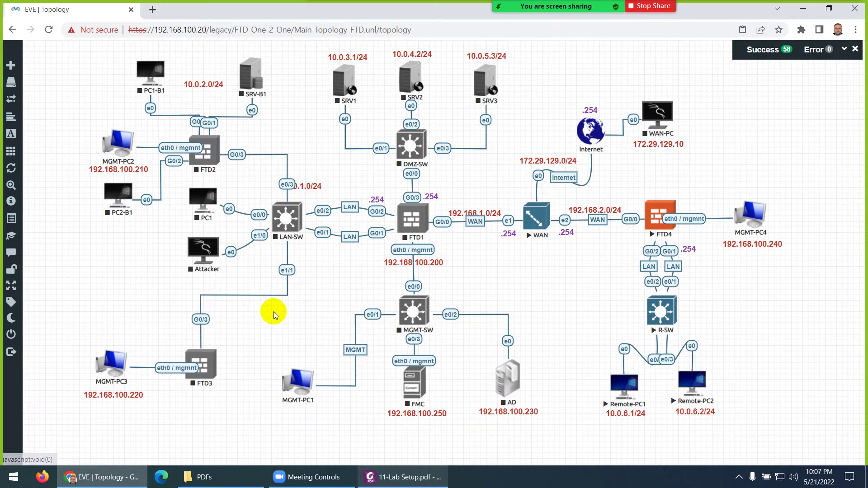
pyautogui.click(396, 479)
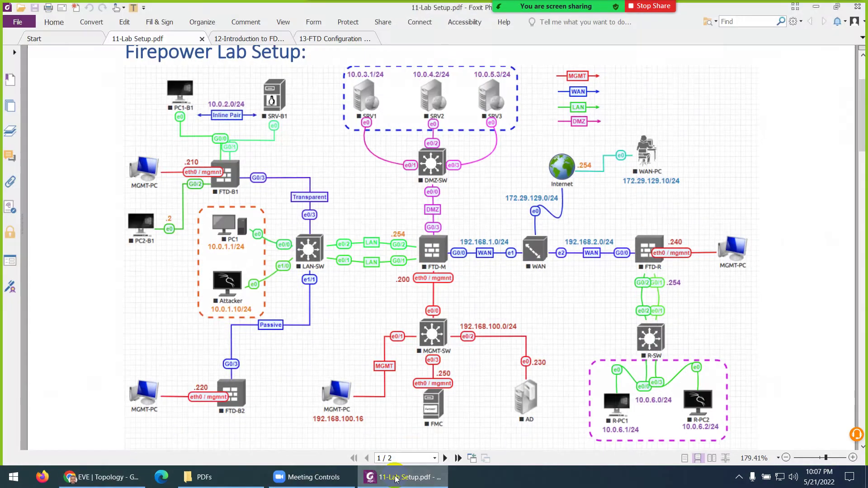
pyautogui.click(396, 478)
pyautogui.click(378, 430)
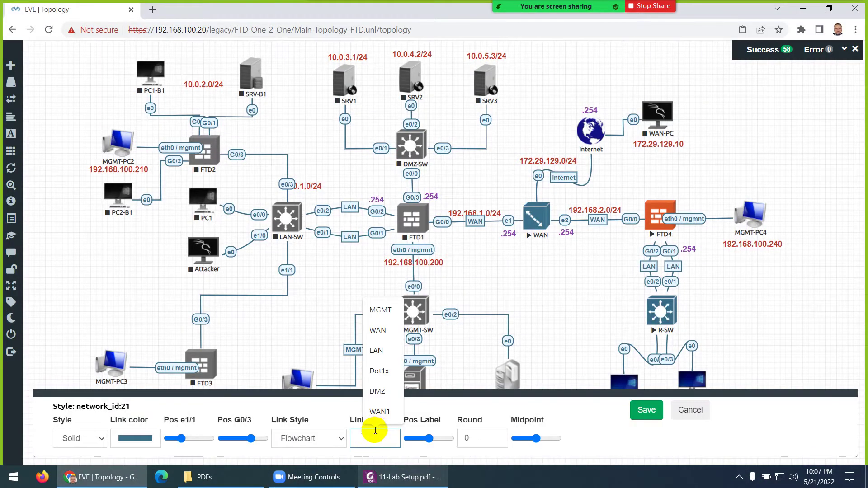
pyautogui.write('p')
pyautogui.click(381, 413)
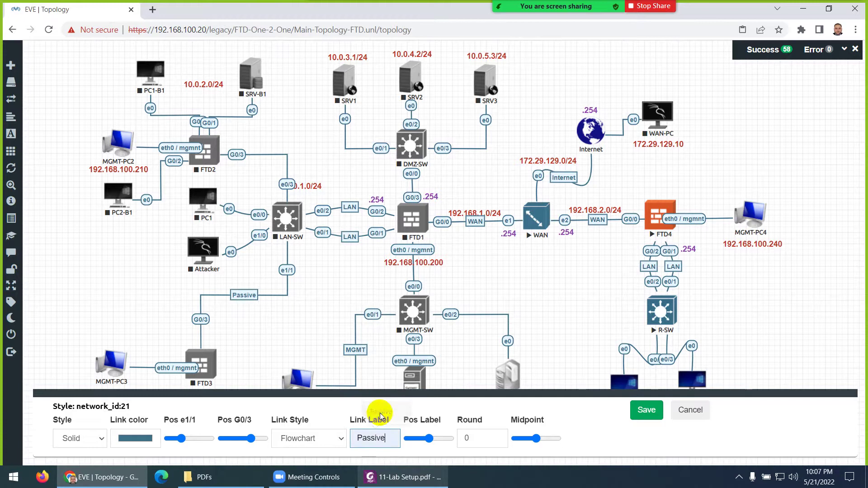
pyautogui.click(647, 412)
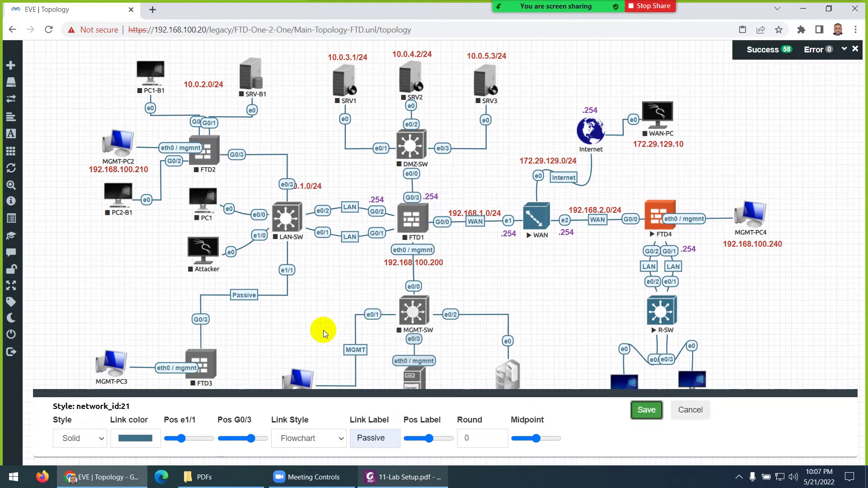
# - Label the connection between FTD2 G0/3 and LAN-SW e0/3 as Transparent, checking the lab PDF, and save it
pyautogui.rightClick(229, 155)
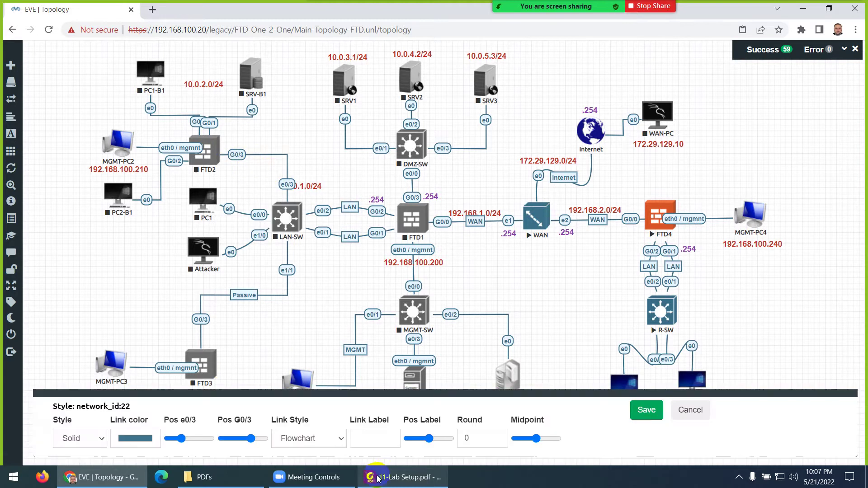
pyautogui.click(403, 477)
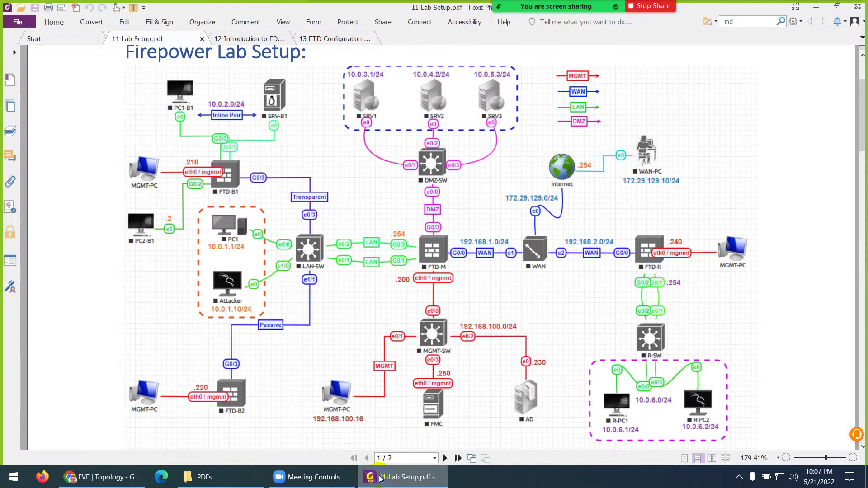
pyautogui.click(379, 479)
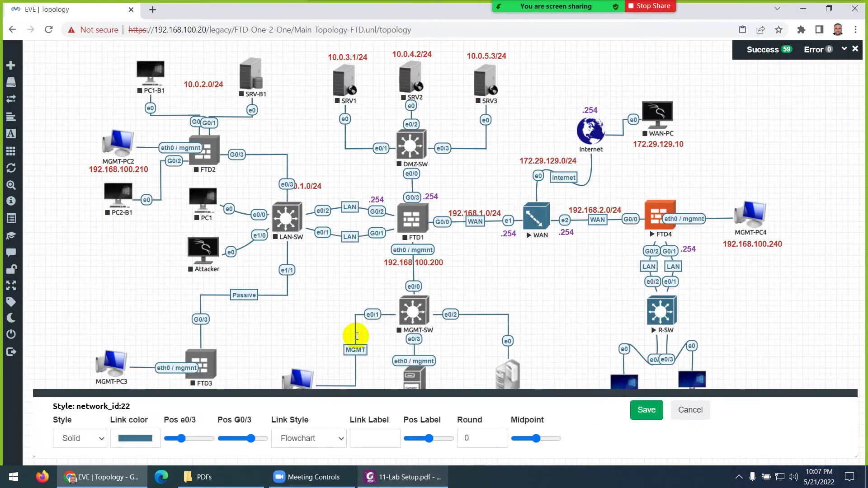
pyautogui.click(368, 441)
pyautogui.write('Transparer')
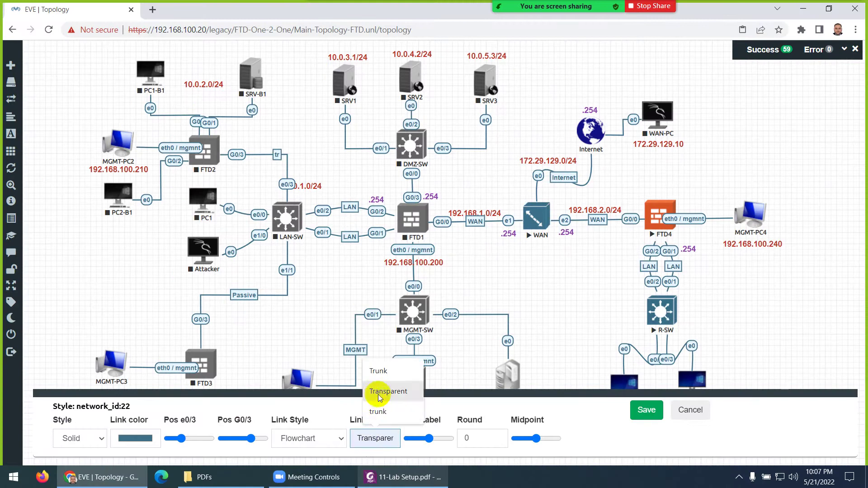
pyautogui.click(380, 391)
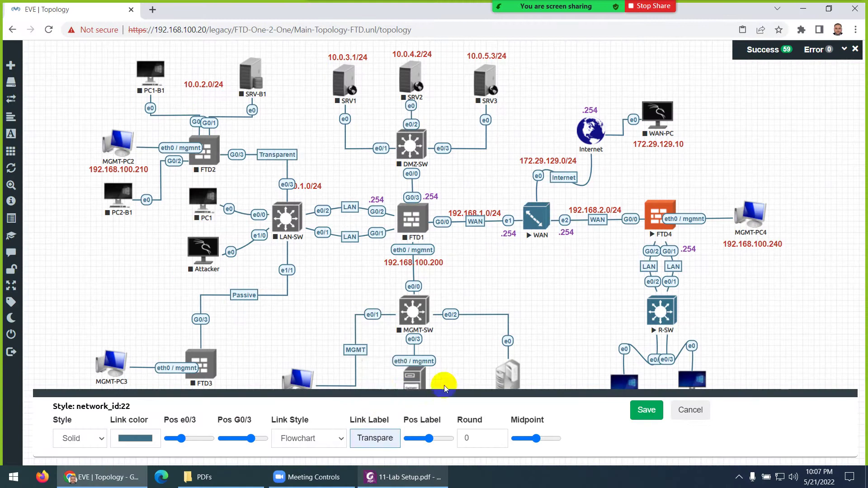
pyautogui.click(646, 411)
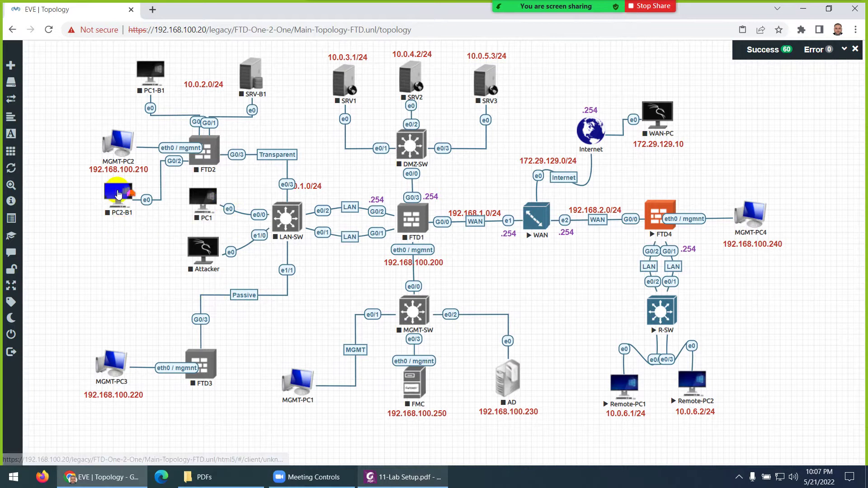
# - Move PC2-B1 slightly down and MGMT-PC2 slightly outward, away from FTD2
pyautogui.moveTo(118, 195); pyautogui.dragTo(114, 207)
pyautogui.moveTo(119, 142); pyautogui.dragTo(114, 141)
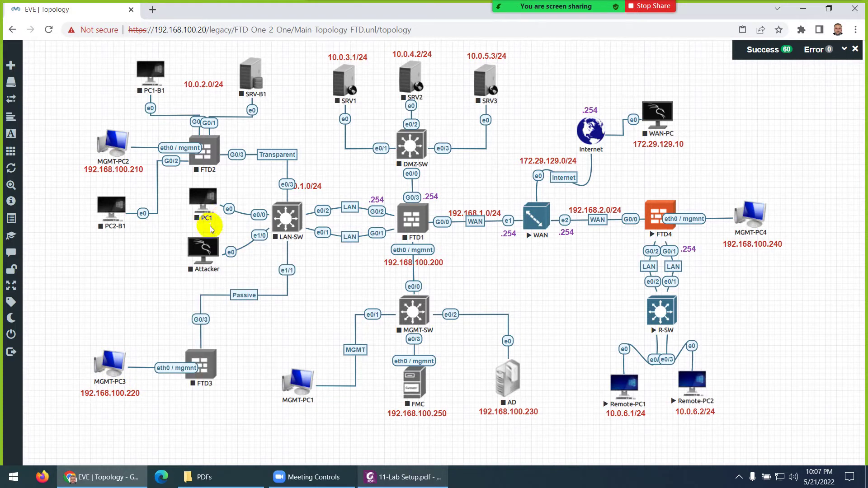
# - Duplicate the 10.0.1.0/24 label, place the copy below PC1 and change its text to 10.0.1.1
pyautogui.rightClick(322, 187)
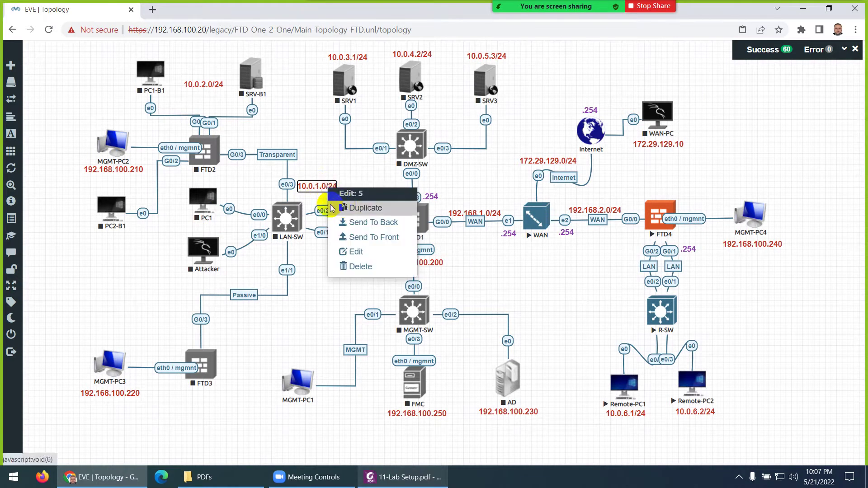
pyautogui.click(330, 207)
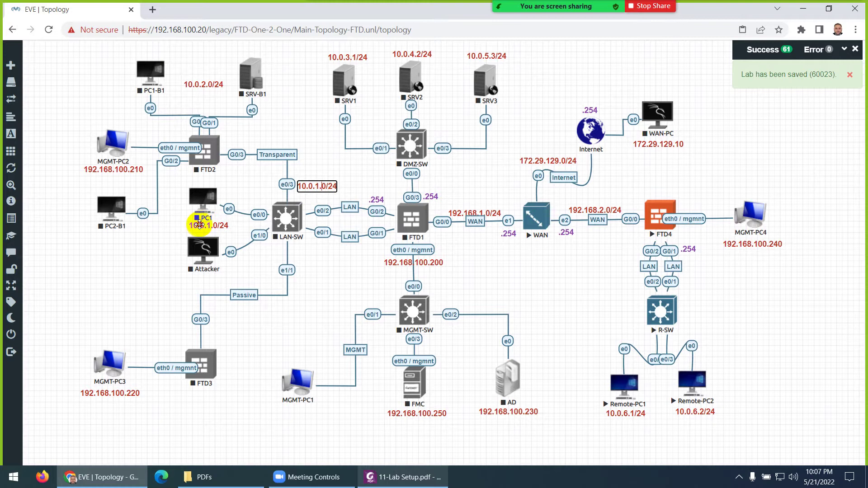
pyautogui.doubleClick(220, 227)
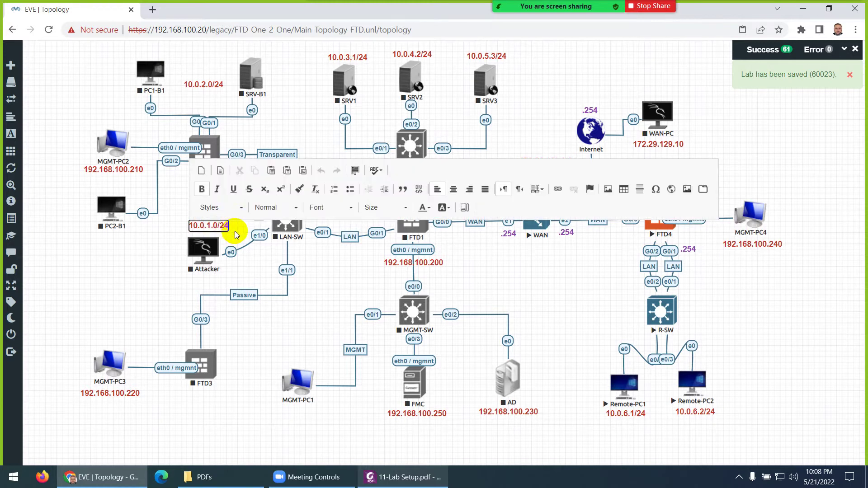
pyautogui.press('BackSpace')
pyautogui.press('BackSpace')
pyautogui.click(143, 248)
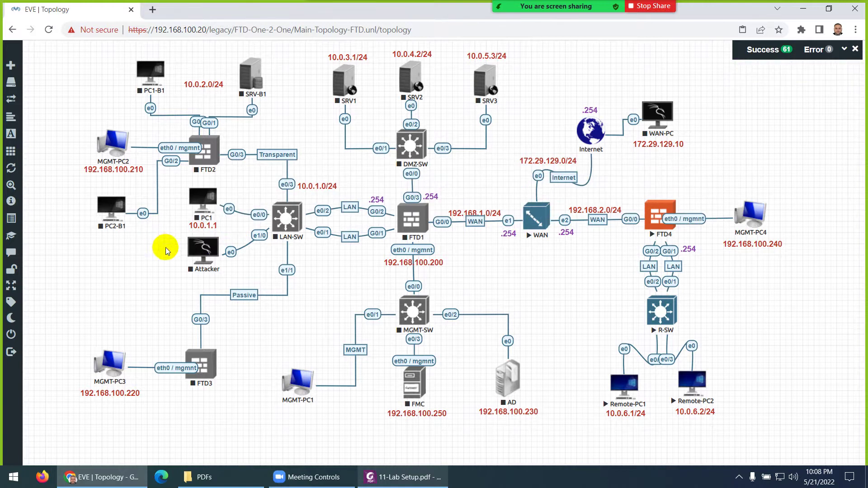
# - Duplicate PC1's IP label, place the copy below Attacker and change its text to 10.0.1.10 as in the lab PDF
pyautogui.rightClick(206, 226)
pyautogui.click(232, 246)
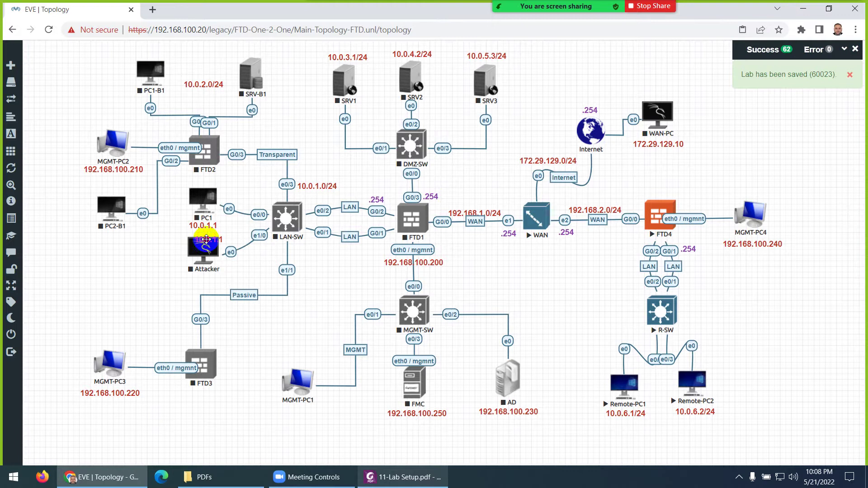
pyautogui.moveTo(206, 239); pyautogui.dragTo(200, 280)
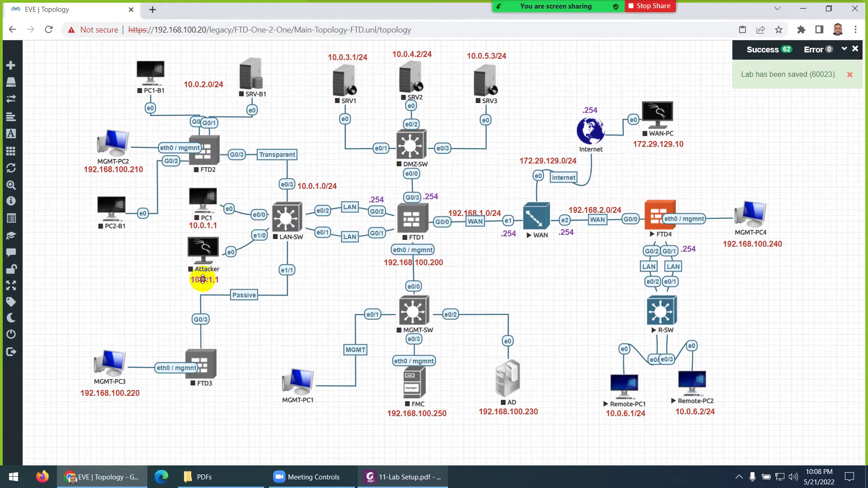
pyautogui.click(417, 481)
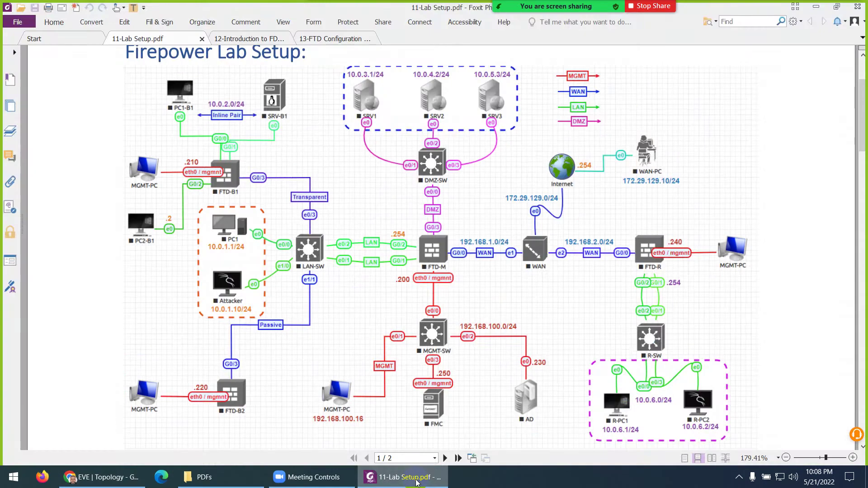
pyautogui.click(416, 482)
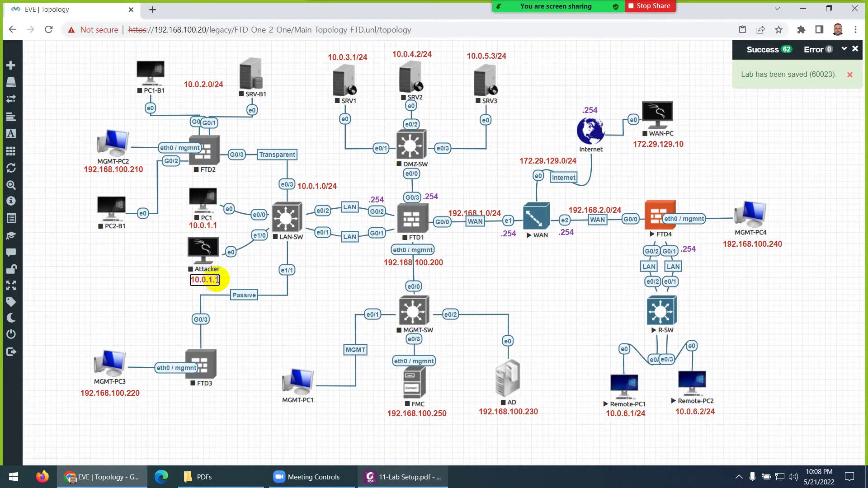
pyautogui.click(161, 287)
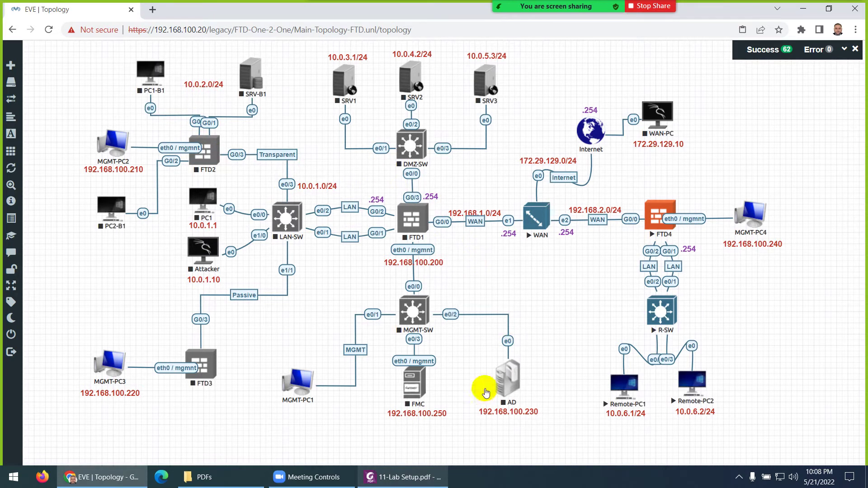
# - Check the boot progress in FTD4's console and close the console window
pyautogui.click(654, 216)
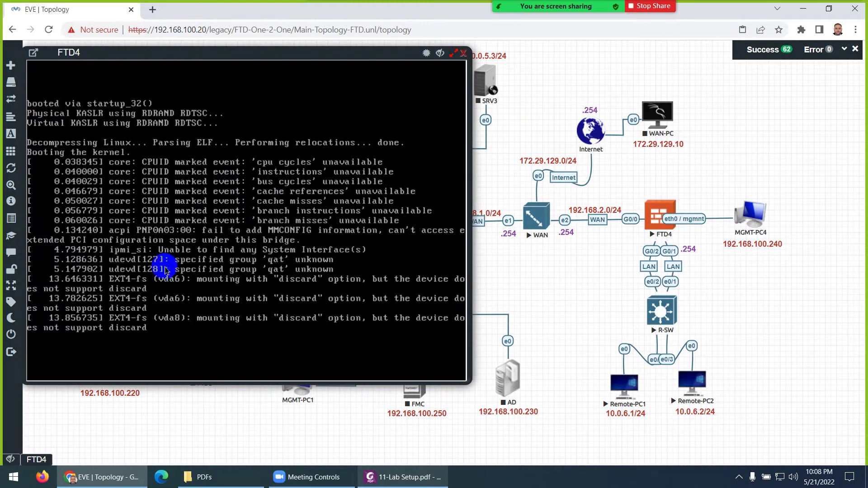
pyautogui.click(464, 54)
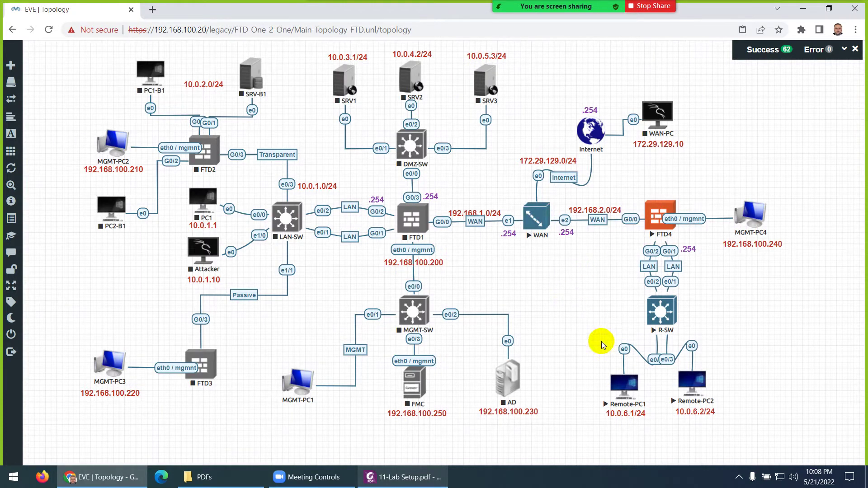
# - Add a square rounded custom shape near MGMT-PC1 with a dashed blue border of width 3 and save it
pyautogui.rightClick(266, 329)
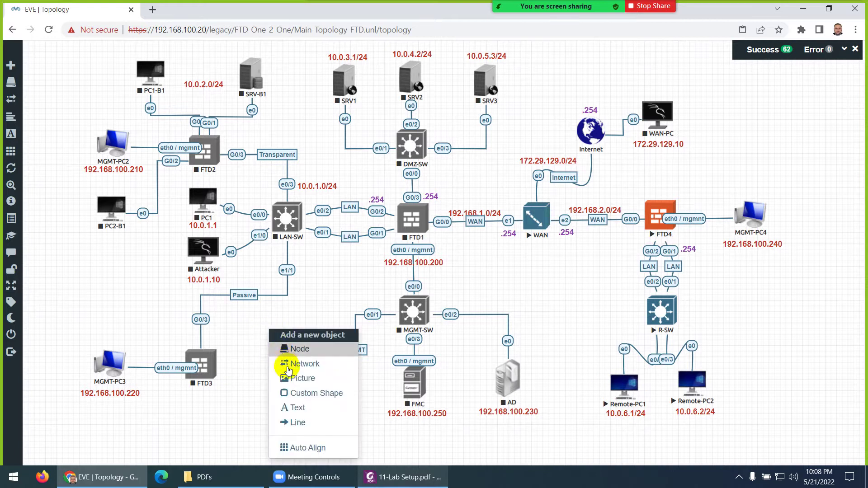
pyautogui.click(295, 395)
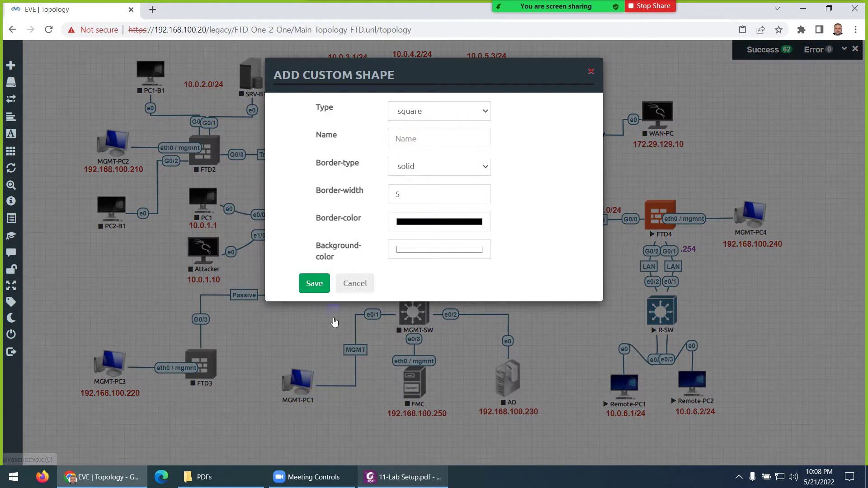
pyautogui.click(414, 167)
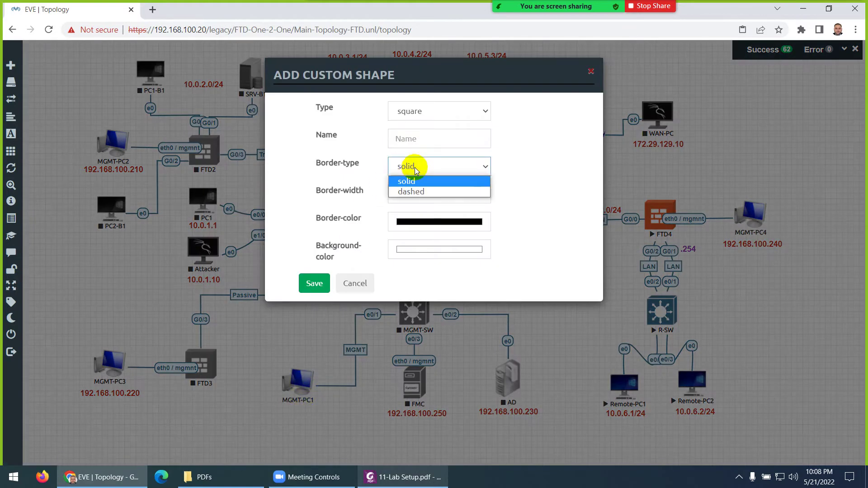
pyautogui.click(409, 190)
pyautogui.click(424, 112)
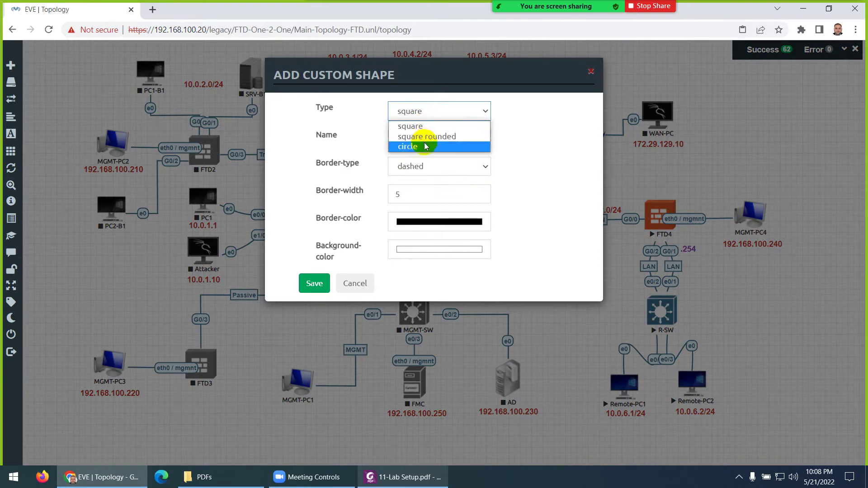
pyautogui.click(427, 136)
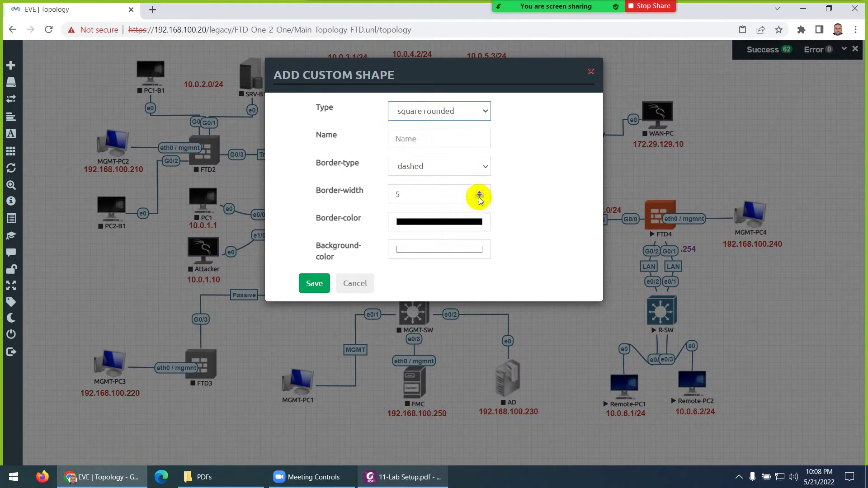
pyautogui.click(437, 223)
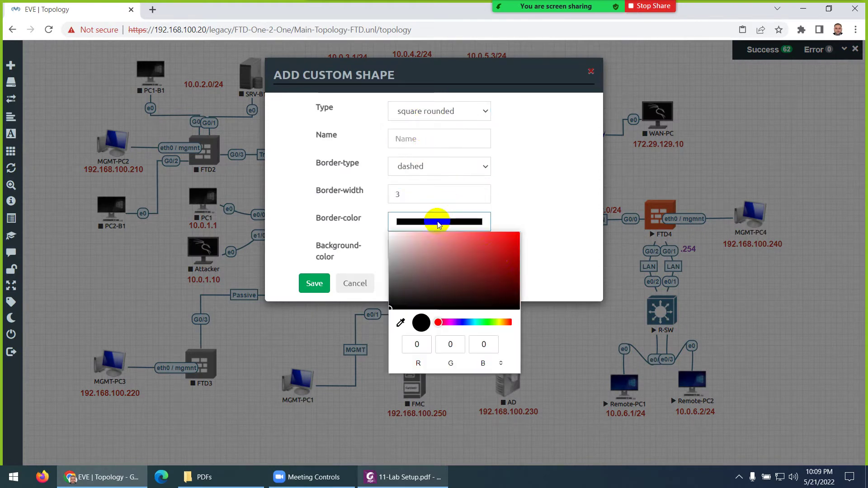
pyautogui.click(461, 322)
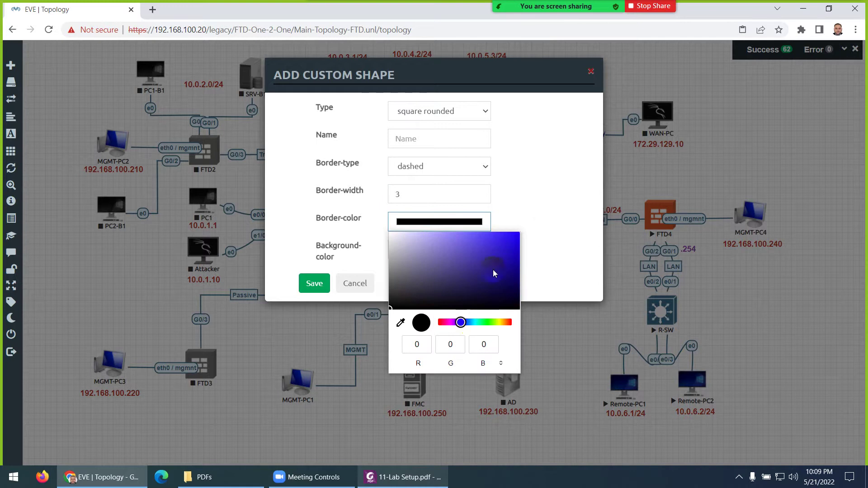
pyautogui.click(502, 245)
pyautogui.click(298, 217)
pyautogui.click(314, 284)
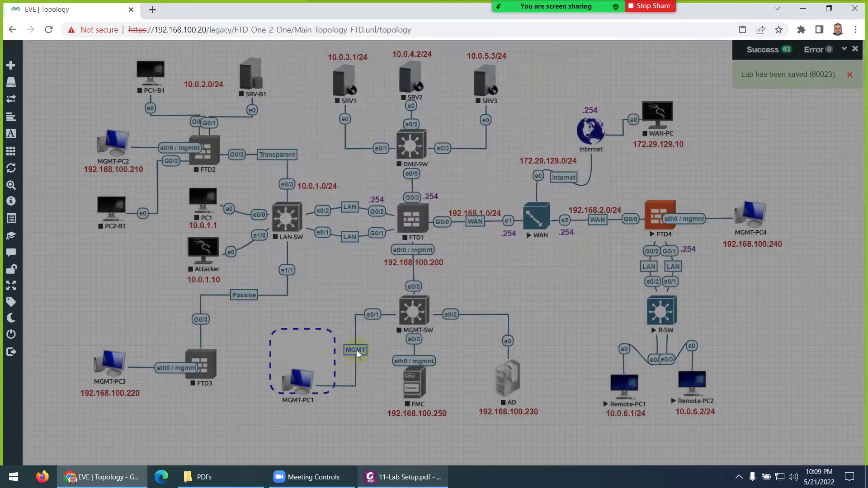
# - Move the blue dashed shape from MGMT-PC1 to the remote PCs and resize it to enclose Remote-PC1 and Remote-PC2
pyautogui.moveTo(311, 347); pyautogui.dragTo(585, 376)
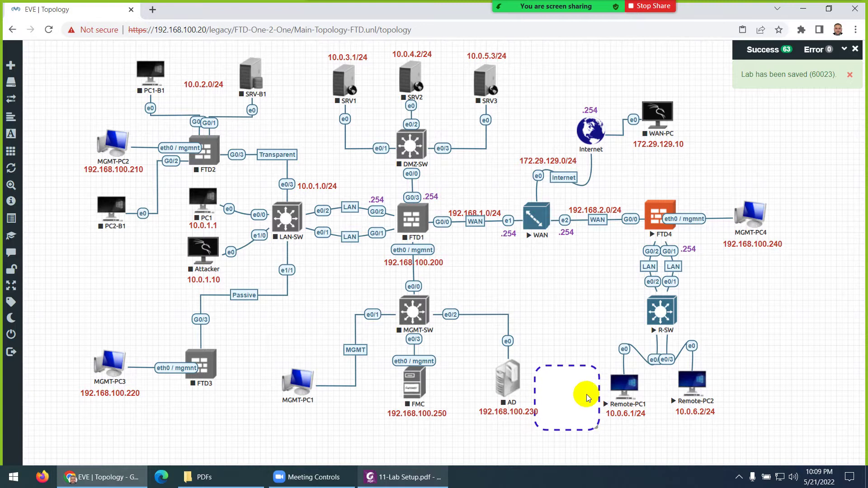
pyautogui.moveTo(602, 422); pyautogui.dragTo(725, 419)
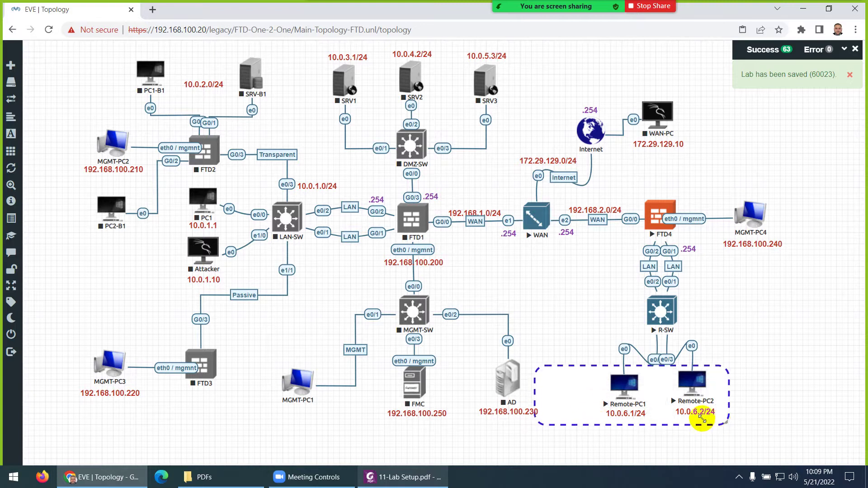
pyautogui.moveTo(579, 408); pyautogui.dragTo(634, 412)
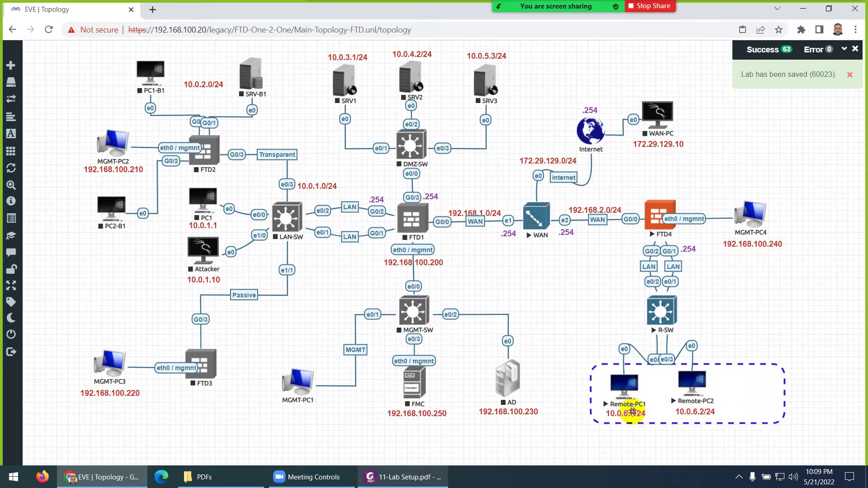
pyautogui.moveTo(781, 417); pyautogui.dragTo(723, 414)
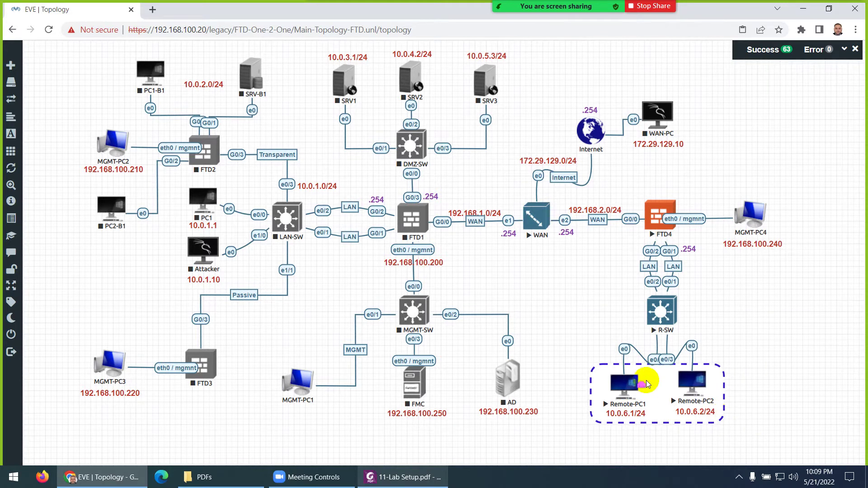
pyautogui.moveTo(648, 381)
pyautogui.mouseDown()
pyautogui.moveTo(660, 385)
pyautogui.moveTo(648, 383)
pyautogui.mouseUp()
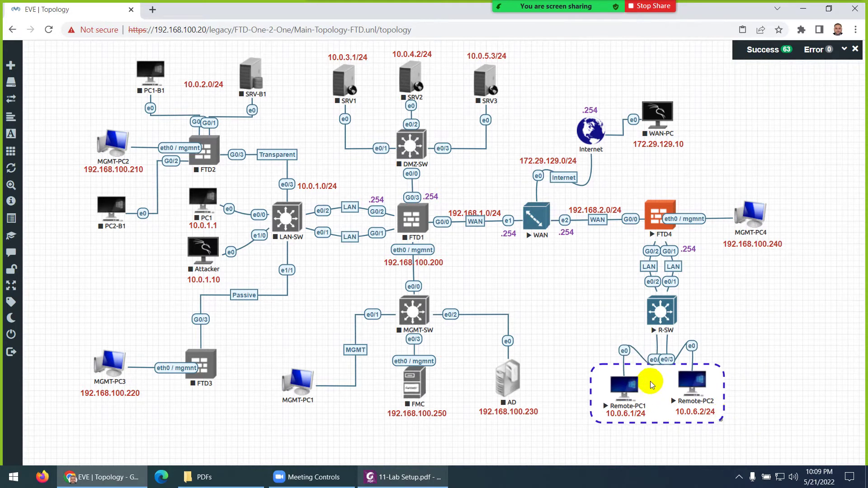
pyautogui.moveTo(718, 370); pyautogui.dragTo(722, 379)
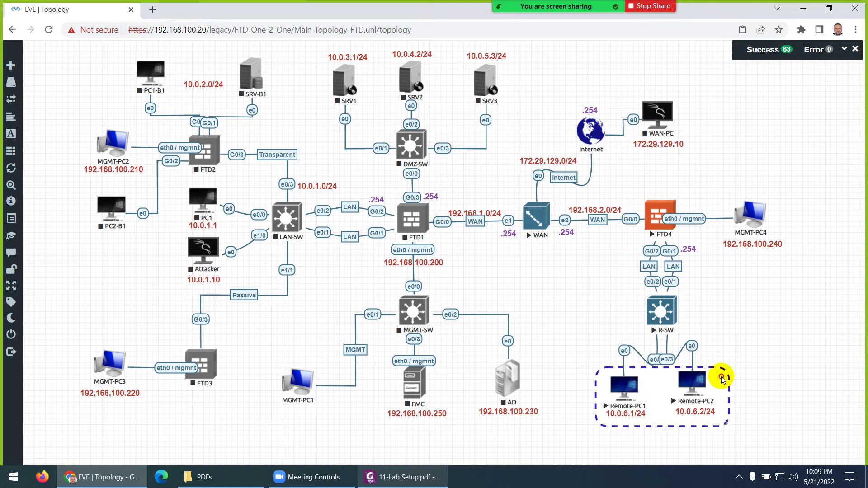
# - Duplicate the blue dashed shape, move the copy to the empty area above MGMT-PC3 and make it narrower and taller
pyautogui.rightClick(659, 423)
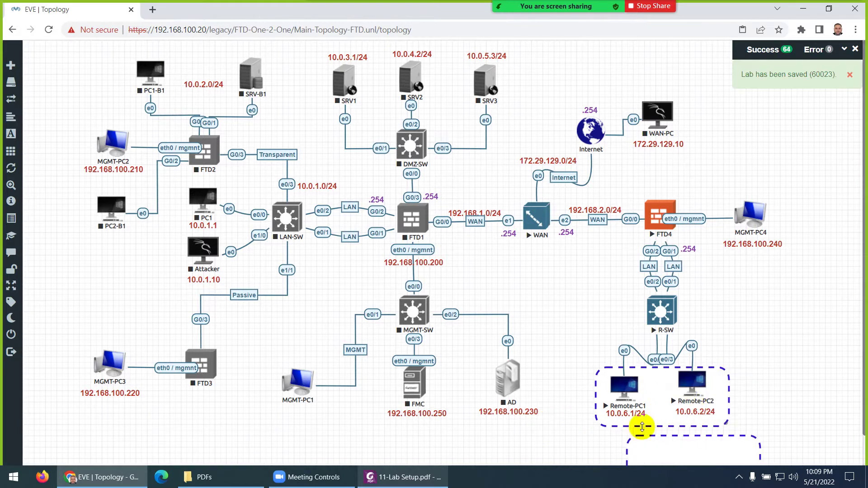
pyautogui.moveTo(656, 441); pyautogui.dragTo(86, 265)
pyautogui.moveTo(184, 306); pyautogui.dragTo(121, 338)
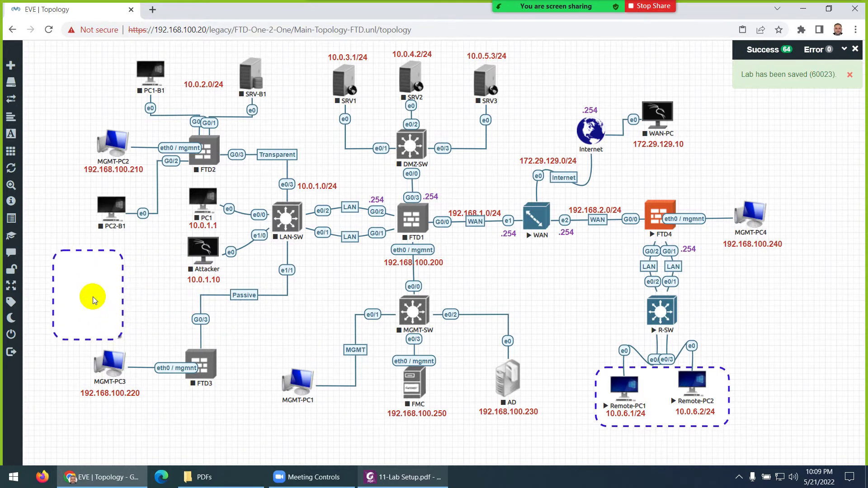
# - Set the border color of the shape above MGMT-PC3 to green, RGB 15, 245, 96, and save it
pyautogui.rightClick(120, 296)
pyautogui.click(141, 358)
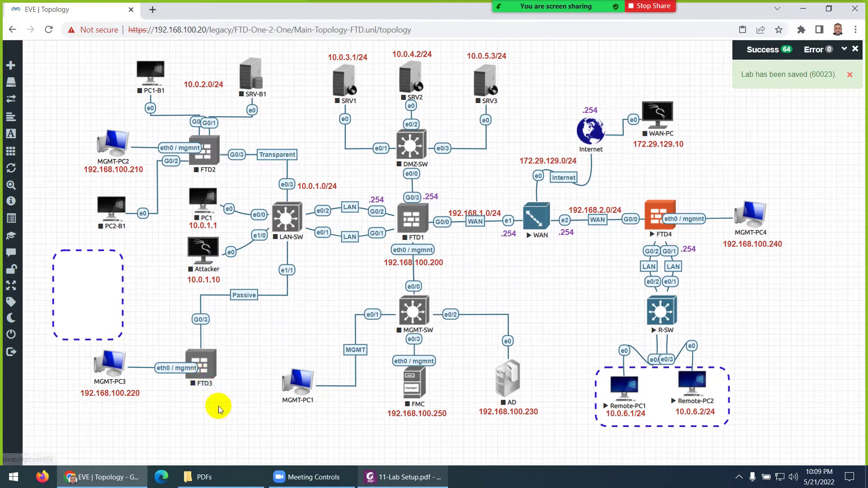
pyautogui.click(239, 439)
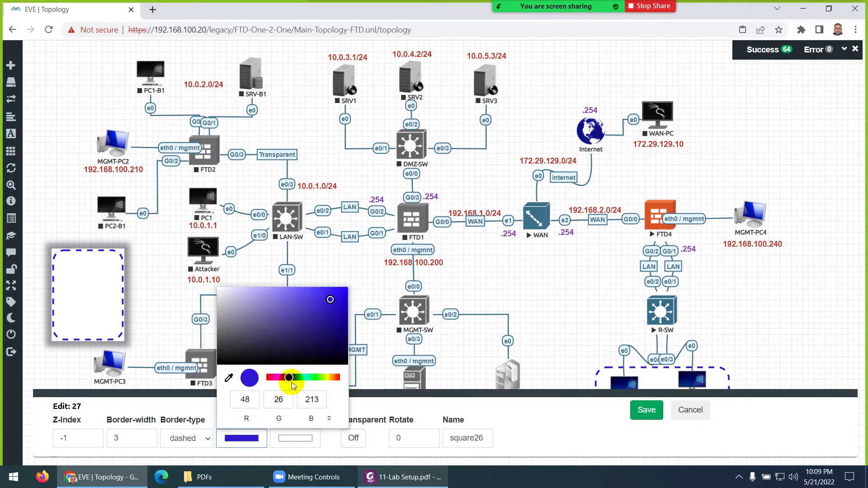
pyautogui.click(312, 377)
pyautogui.click(340, 290)
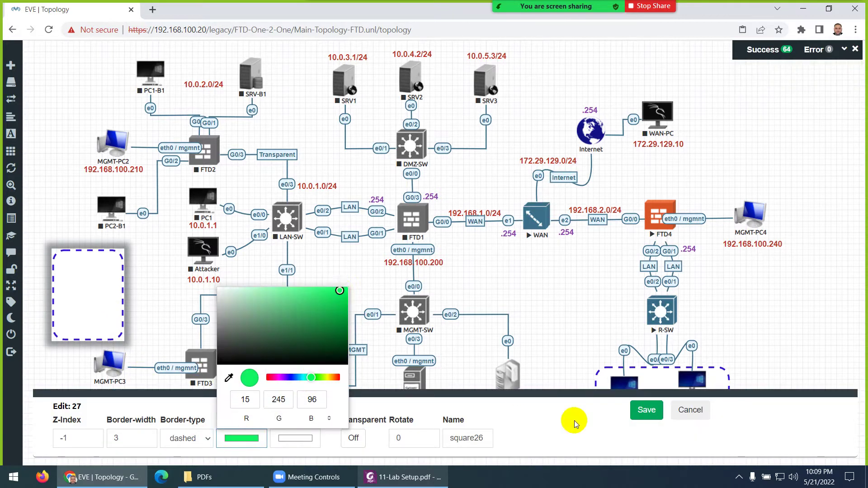
pyautogui.click(646, 411)
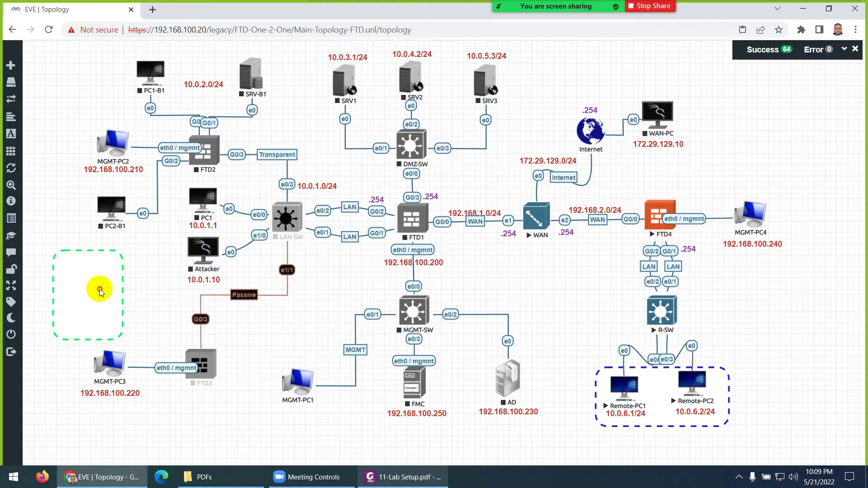
# - Fit the green dashed shape around PC1 and Attacker and compare the grouping with 11-Lab Setup.pdf
pyautogui.moveTo(94, 287); pyautogui.dragTo(223, 223)
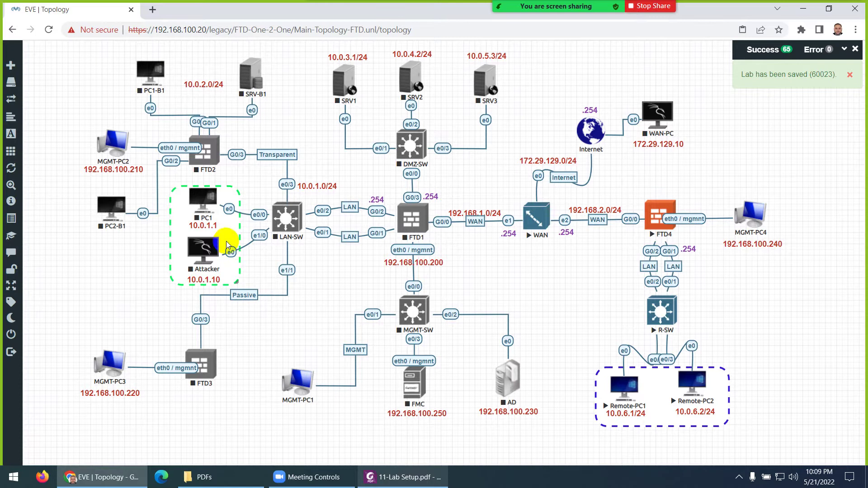
pyautogui.moveTo(230, 233); pyautogui.dragTo(229, 232)
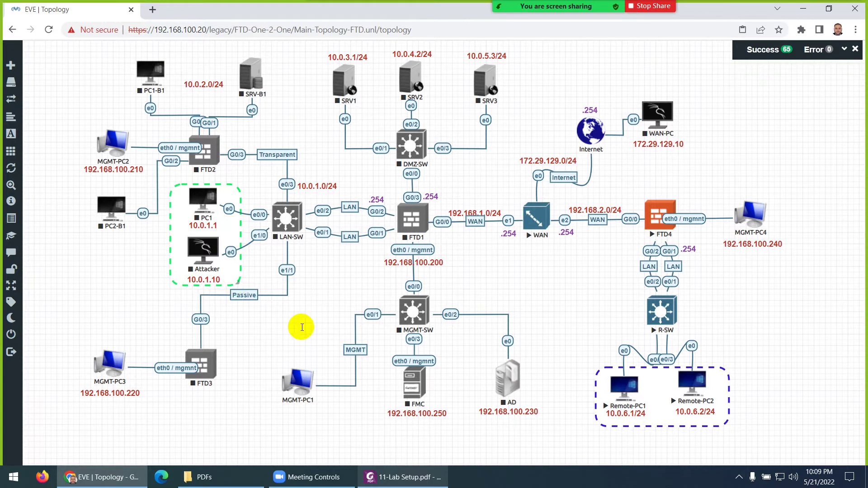
pyautogui.click(401, 478)
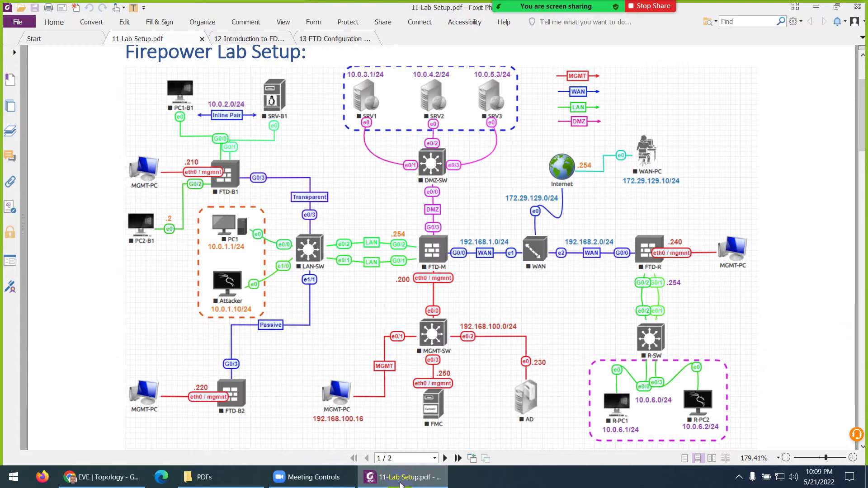
pyautogui.click(401, 478)
# - Duplicate the green dashed shape, move the copy to the empty area below MGMT-PC4 and widen it
pyautogui.rightClick(180, 246)
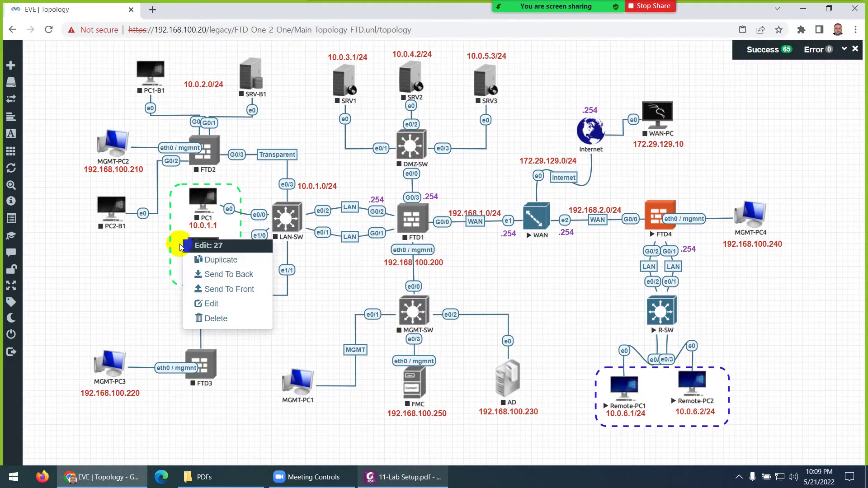
pyautogui.click(210, 259)
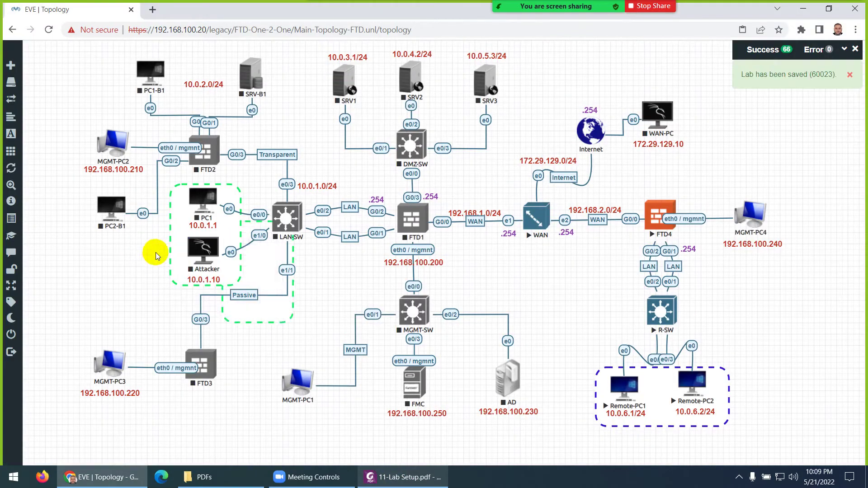
pyautogui.moveTo(262, 272); pyautogui.dragTo(800, 312)
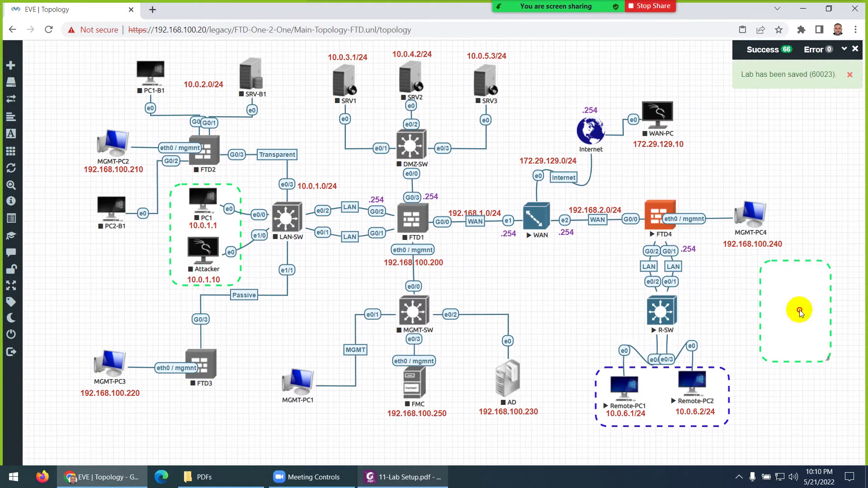
pyautogui.moveTo(826, 359); pyautogui.dragTo(850, 357)
# - Set the copied shape's border color to dark crimson, save it, and fit the shape around SRV1, SRV2 and SRV3
pyautogui.rightClick(852, 332)
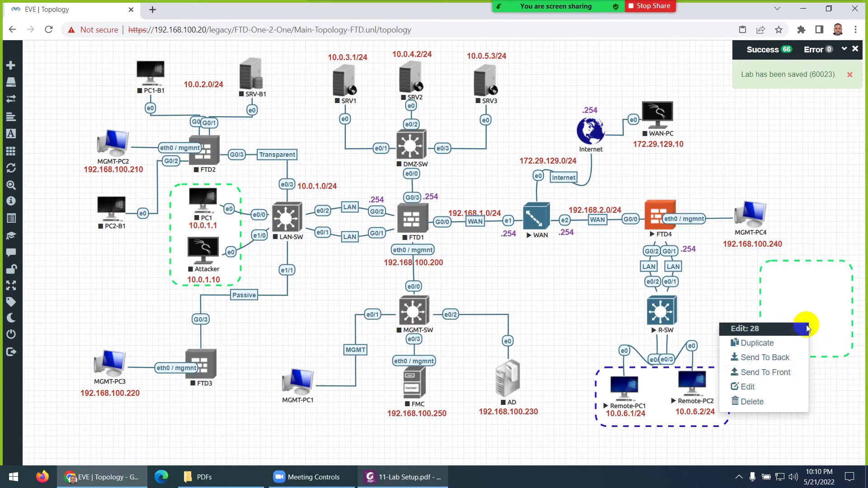
pyautogui.click(750, 385)
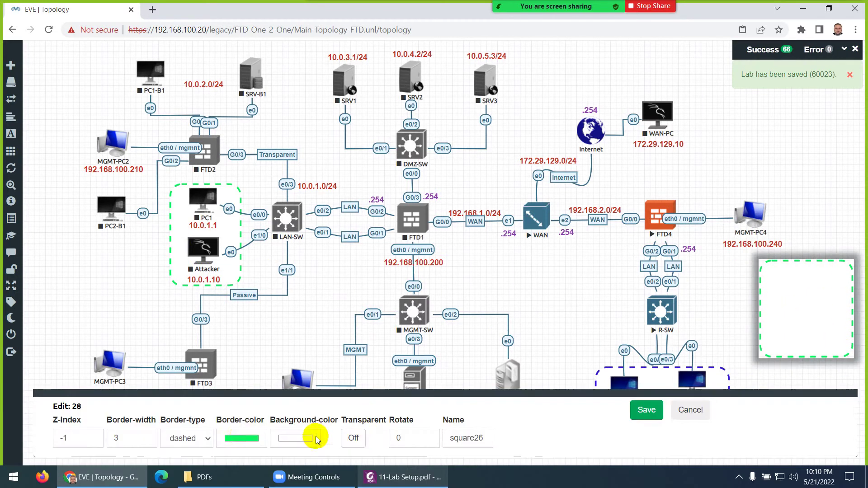
pyautogui.click(242, 438)
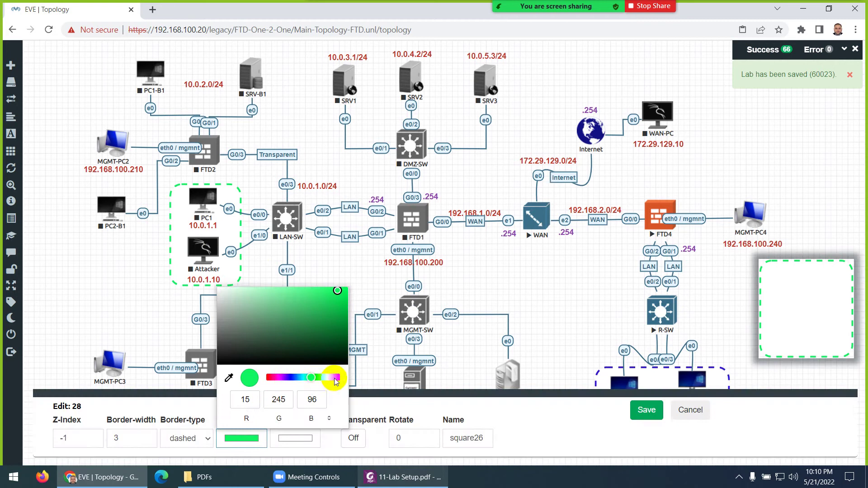
pyautogui.click(271, 378)
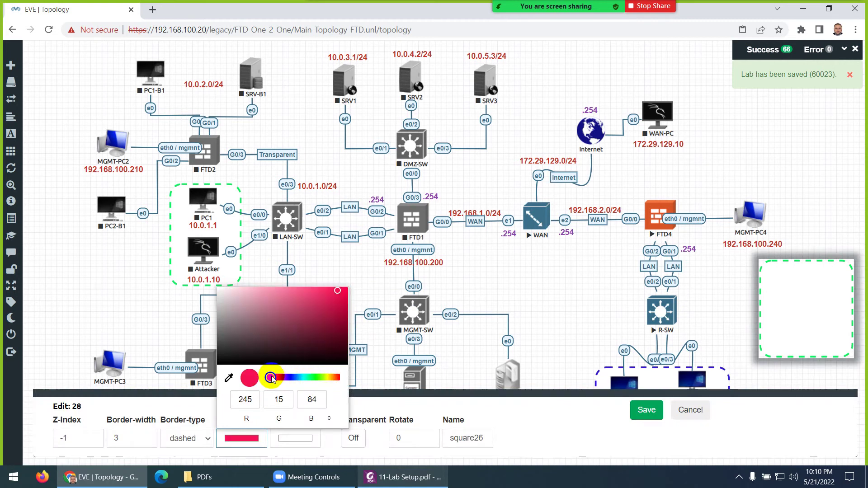
pyautogui.click(331, 312)
pyautogui.click(647, 410)
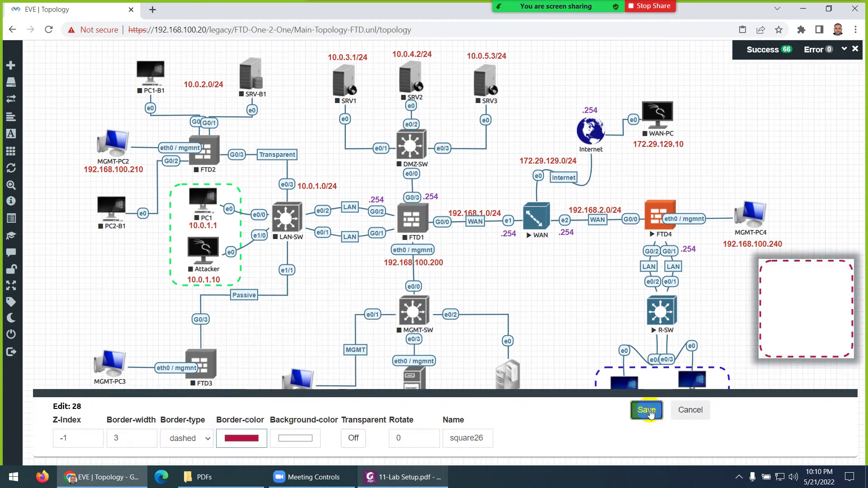
pyautogui.moveTo(809, 315); pyautogui.dragTo(352, 96)
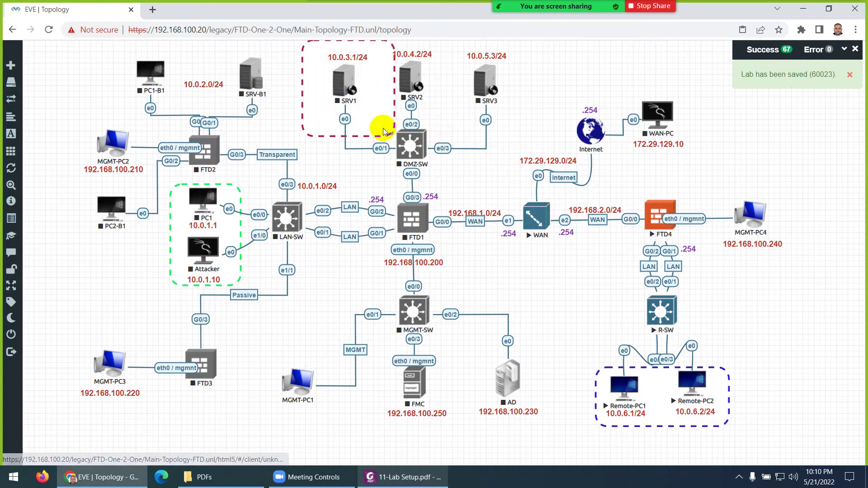
pyautogui.moveTo(388, 133); pyautogui.dragTo(509, 103)
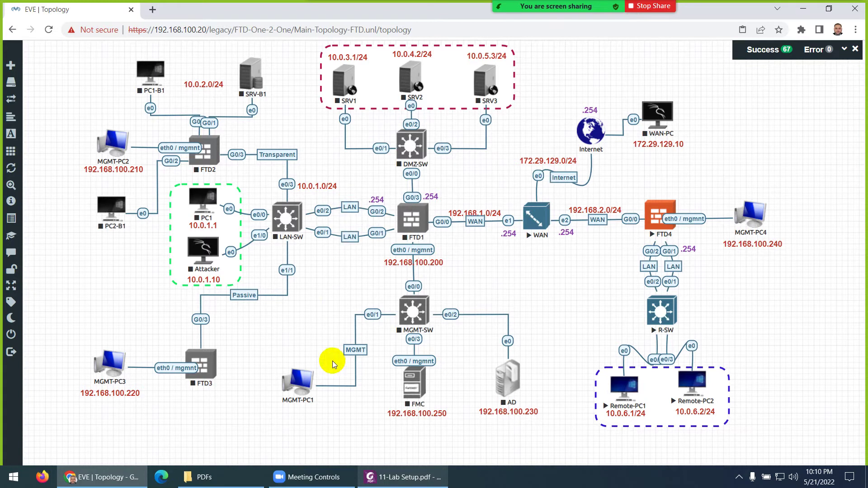
# - Set the color of the WAN link between FTD1 and the WAN node to violet-blue and save the style
pyautogui.rightClick(475, 221)
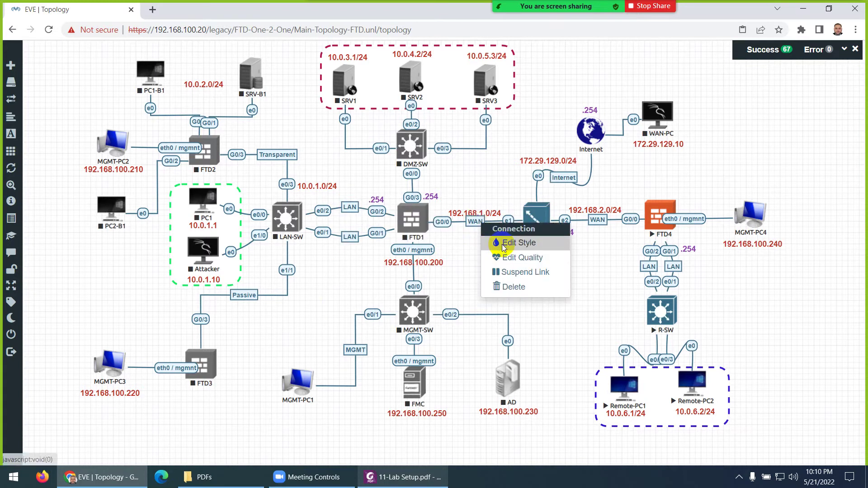
pyautogui.click(498, 244)
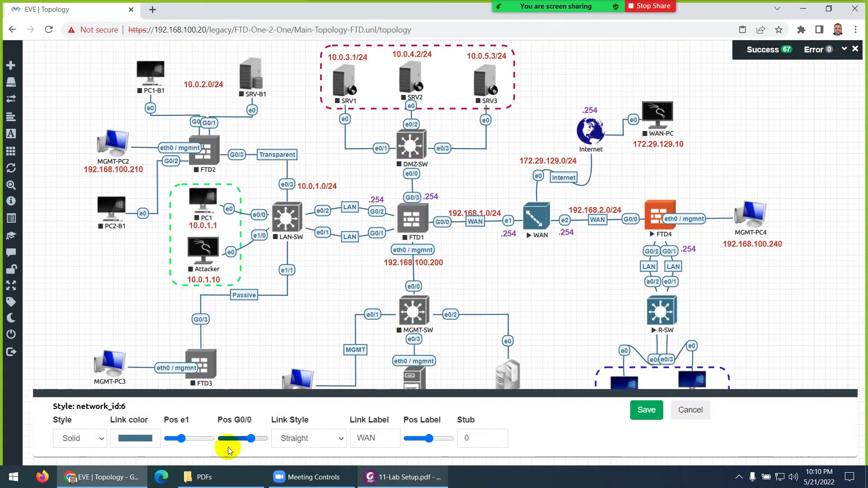
pyautogui.click(135, 439)
pyautogui.click(182, 377)
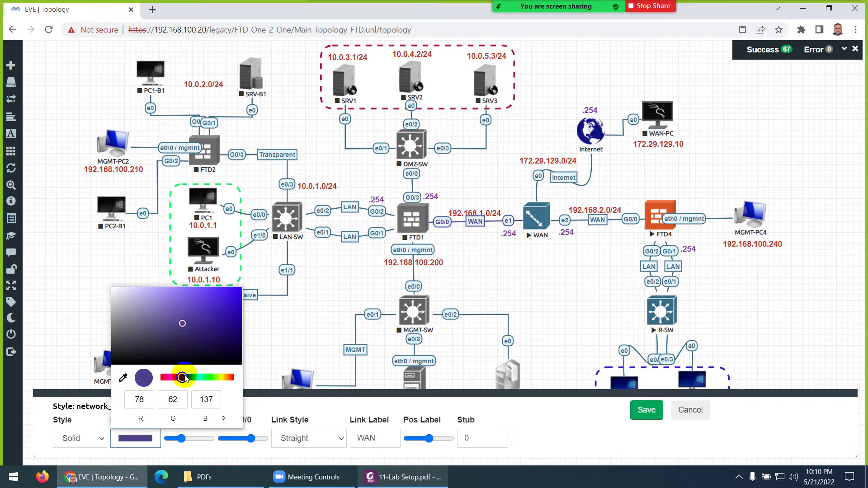
pyautogui.click(226, 296)
pyautogui.click(647, 410)
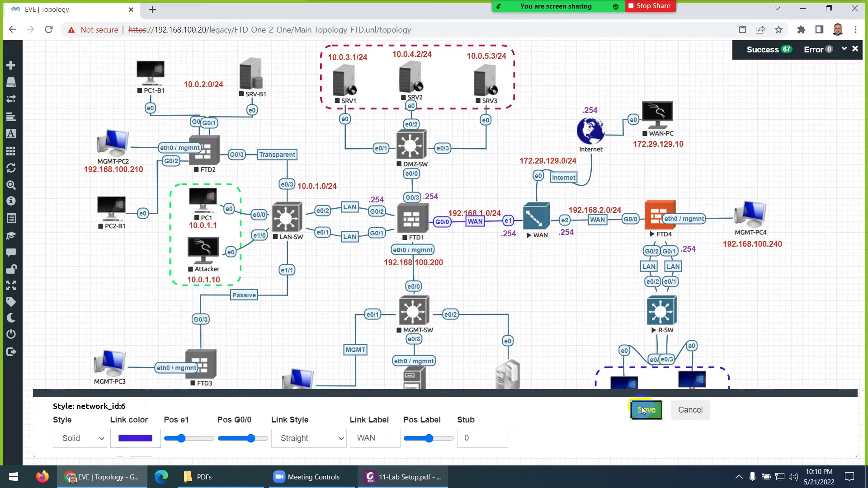
# - Set the color of the WAN link between the WAN node and FTD4 to purple and save the style
pyautogui.rightClick(602, 220)
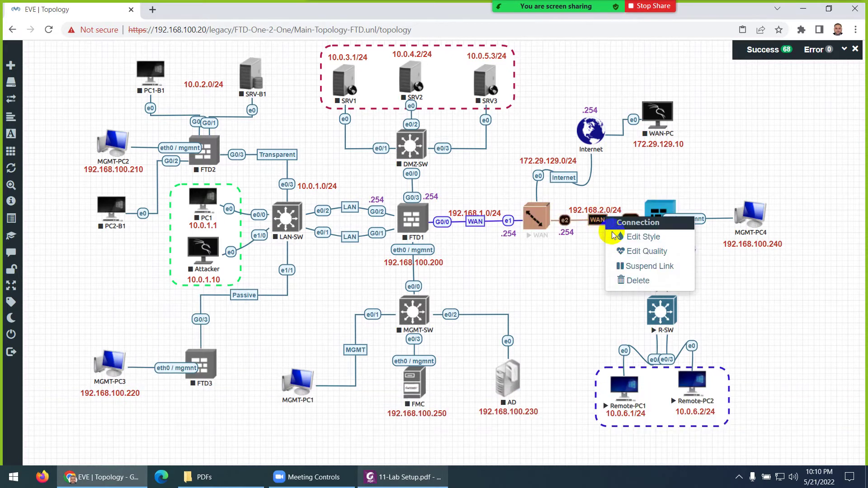
pyautogui.click(625, 238)
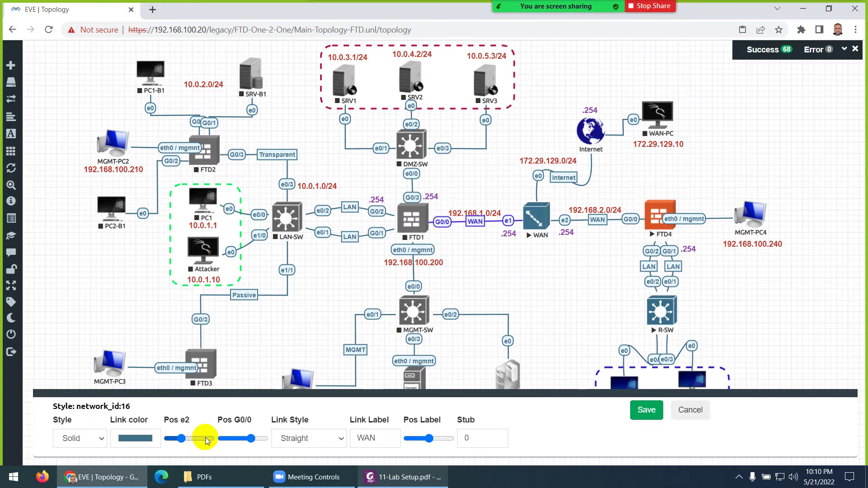
pyautogui.click(135, 438)
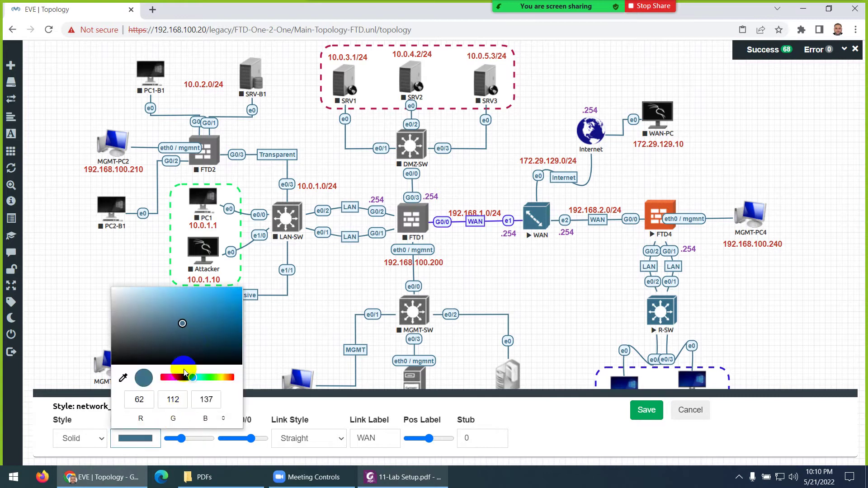
pyautogui.click(180, 377)
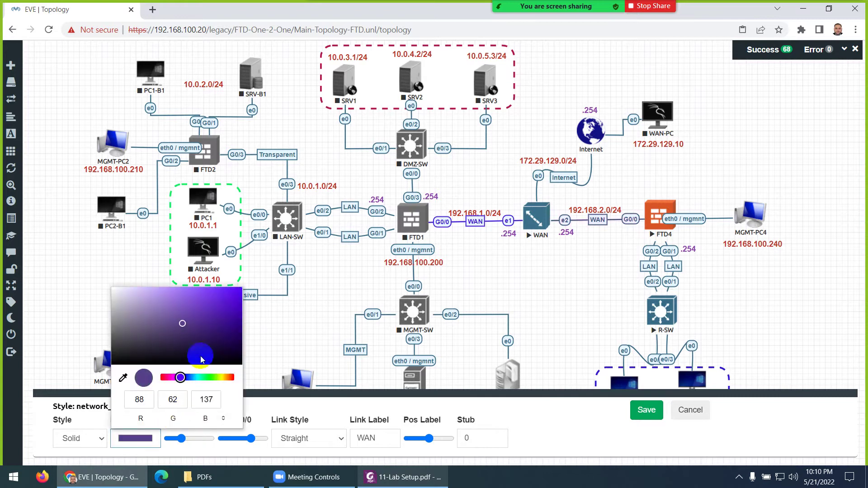
pyautogui.click(646, 411)
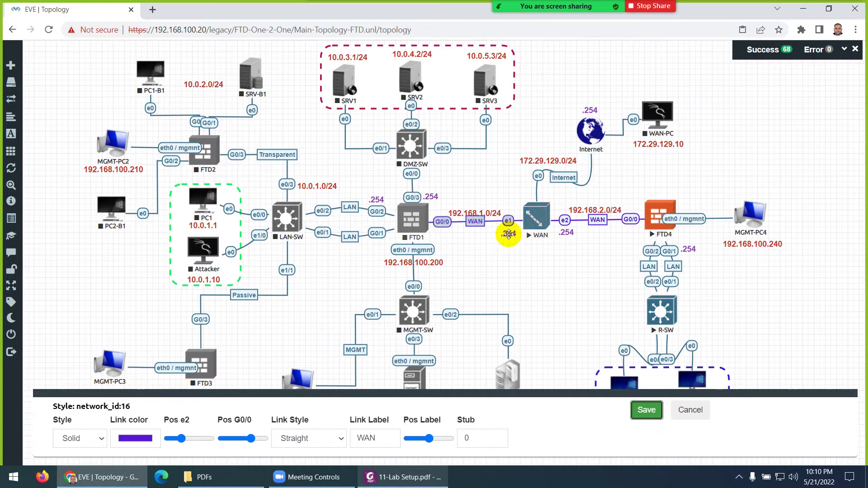
# - Set the color of the Internet link between the WAN node and the Internet cloud to blue (RGB 17, 24, 238) and save the style
pyautogui.rightClick(557, 179)
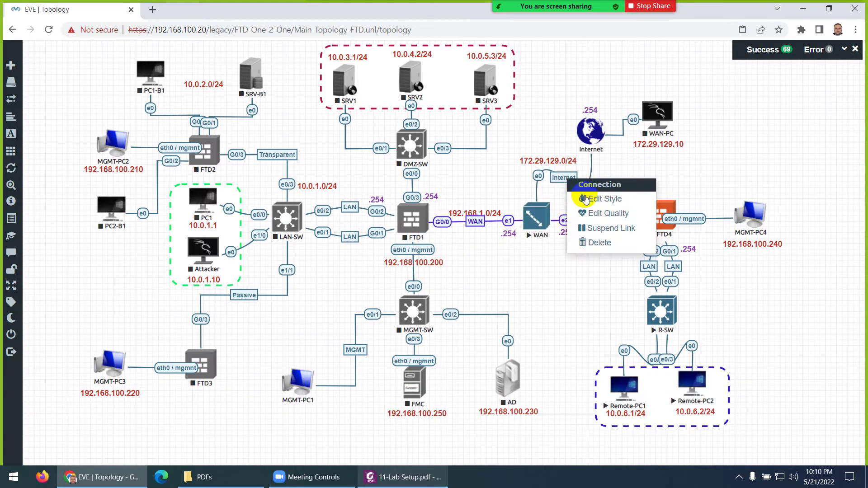
pyautogui.click(585, 195)
pyautogui.click(136, 438)
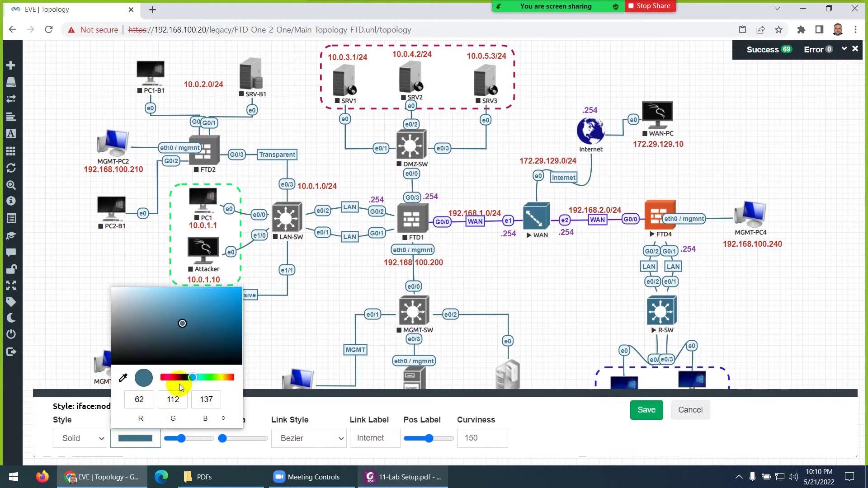
pyautogui.click(180, 382)
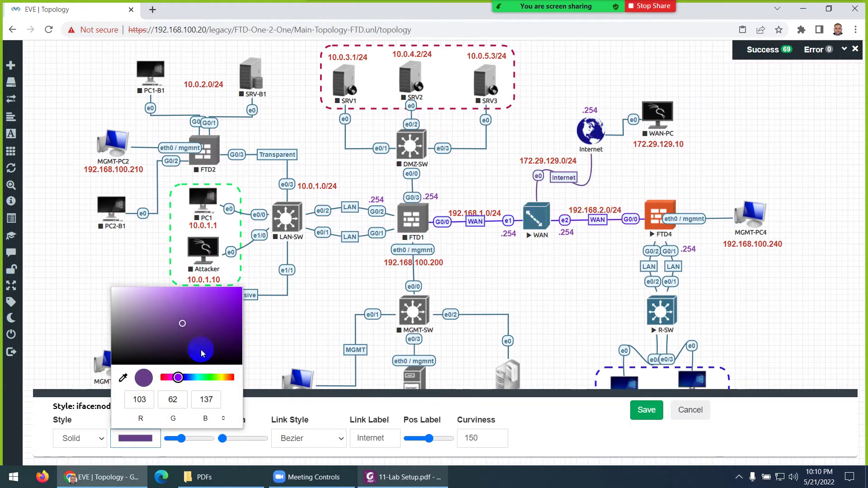
pyautogui.click(184, 378)
pyautogui.click(233, 292)
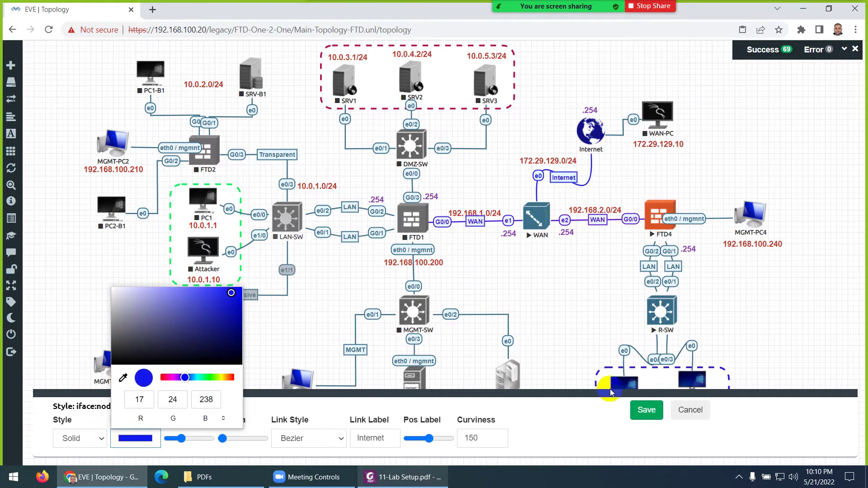
pyautogui.click(648, 410)
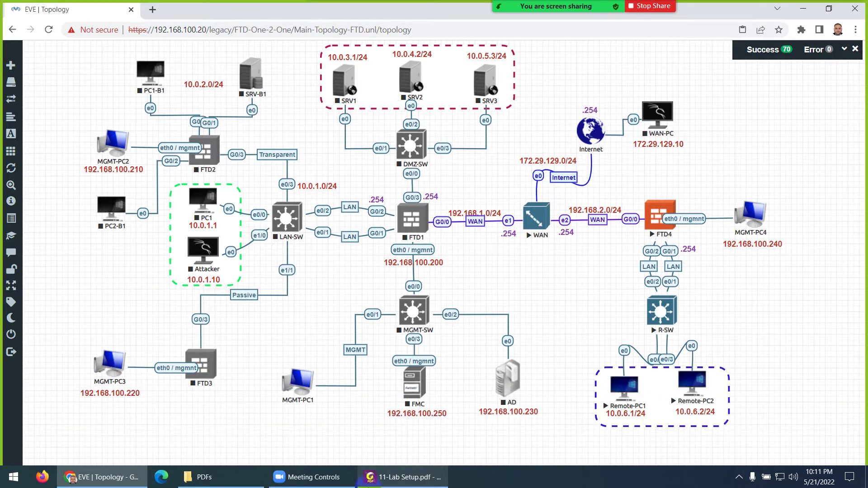
# - Switch to 11-Lab Setup.pdf in Foxit and examine the link color legend and the management, LAN, DMZ, remote branch and ISP subnet rows
pyautogui.click(369, 480)
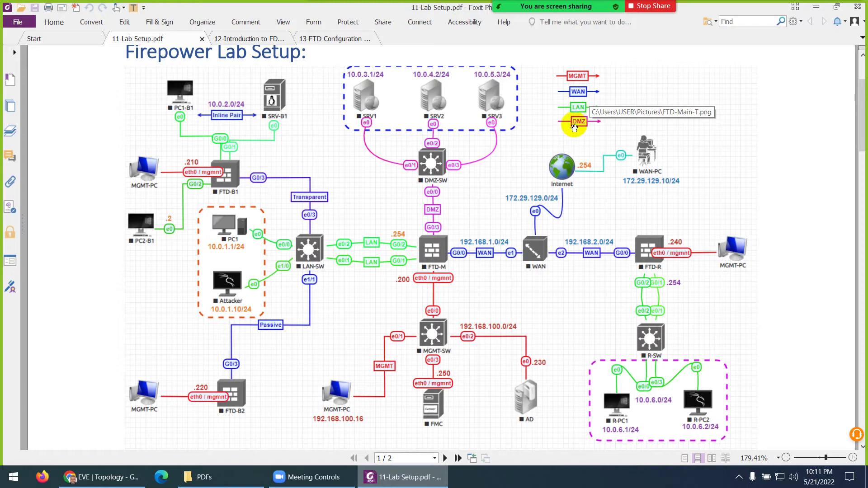
pyautogui.click(414, 482)
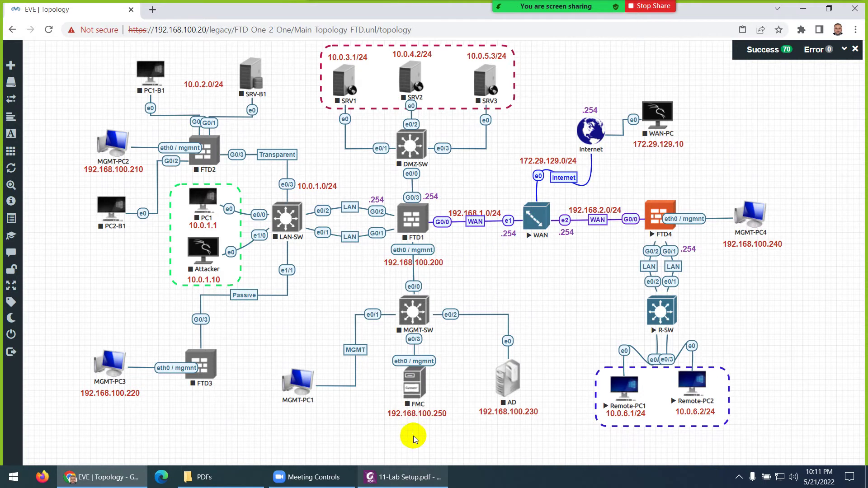
pyautogui.click(407, 478)
pyautogui.scroll(-7, 389, 226)
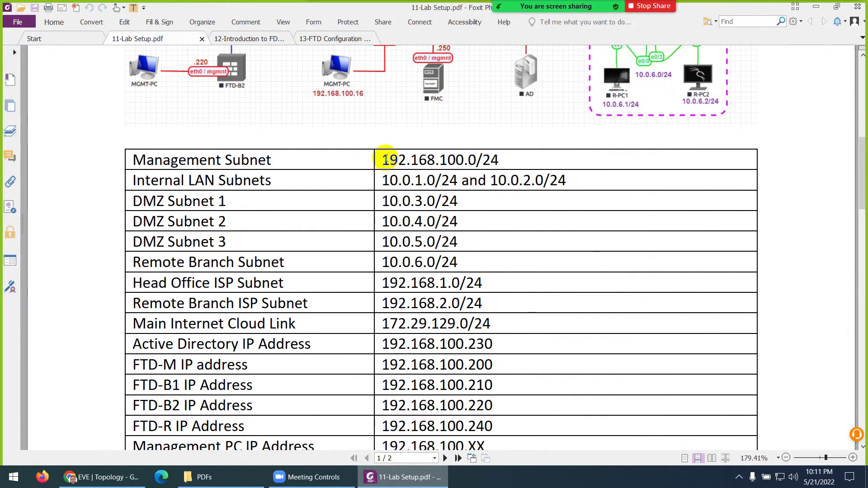
pyautogui.moveTo(383, 160); pyautogui.dragTo(455, 160)
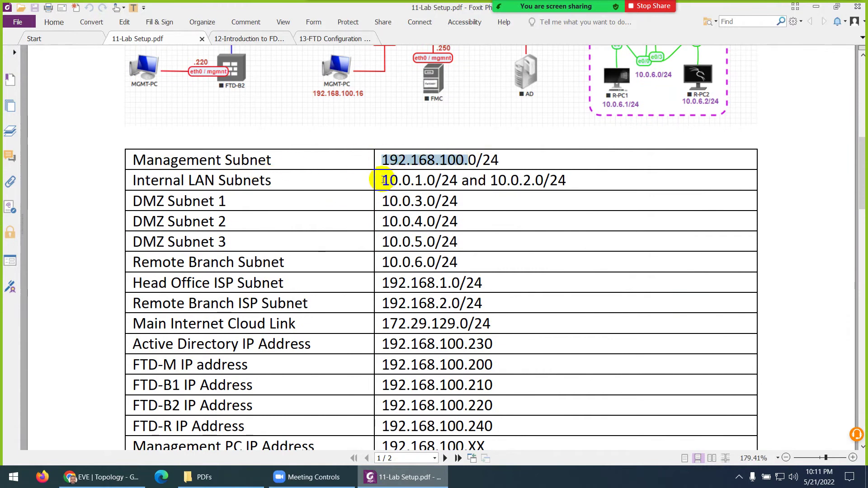
pyautogui.moveTo(383, 180); pyautogui.dragTo(558, 179)
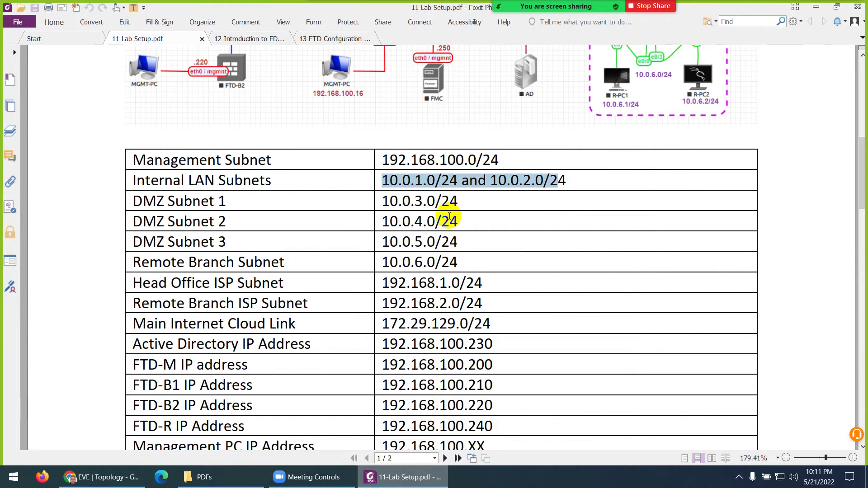
pyautogui.moveTo(382, 202); pyautogui.dragTo(457, 260)
pyautogui.click(431, 222)
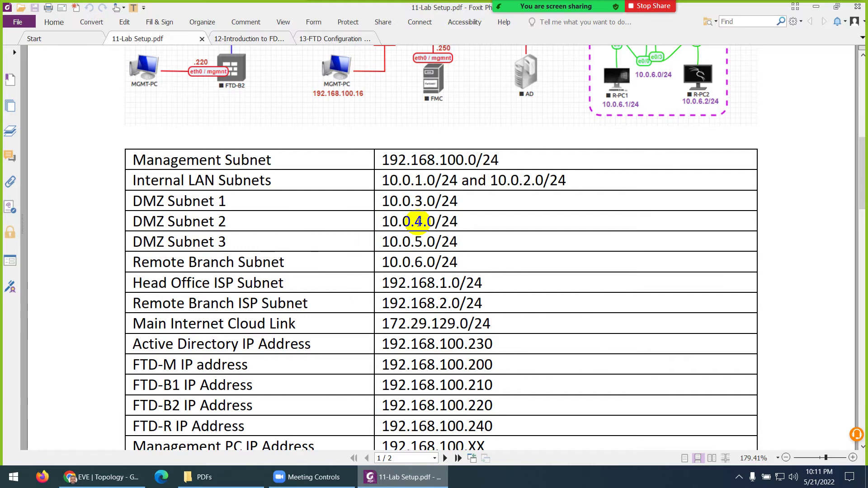
pyautogui.scroll(-3, 412, 237)
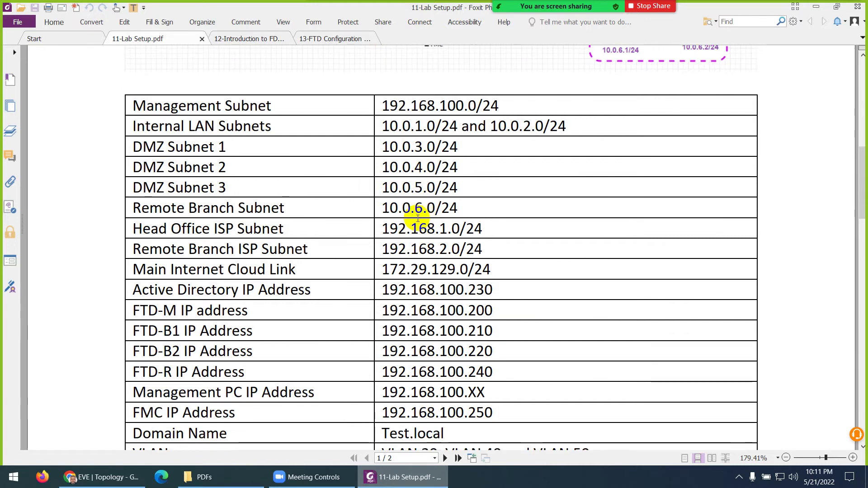
pyautogui.moveTo(387, 208); pyautogui.dragTo(471, 207)
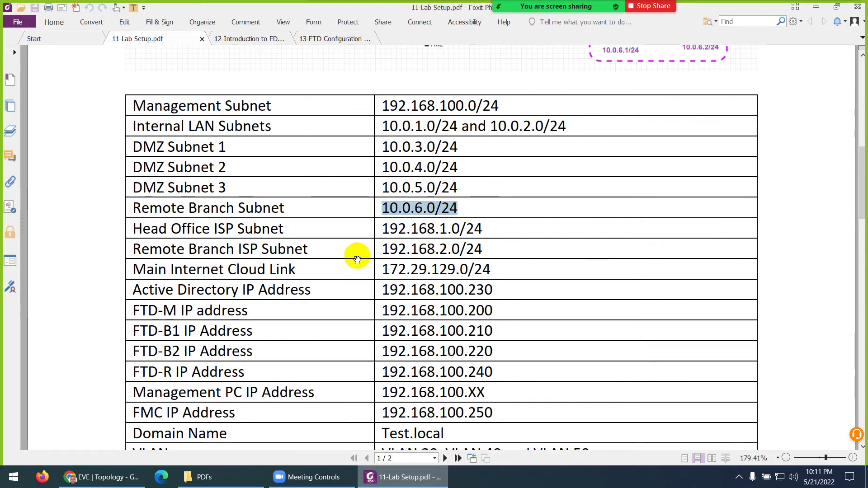
pyautogui.moveTo(384, 229); pyautogui.dragTo(466, 229)
pyautogui.moveTo(384, 250); pyautogui.dragTo(465, 249)
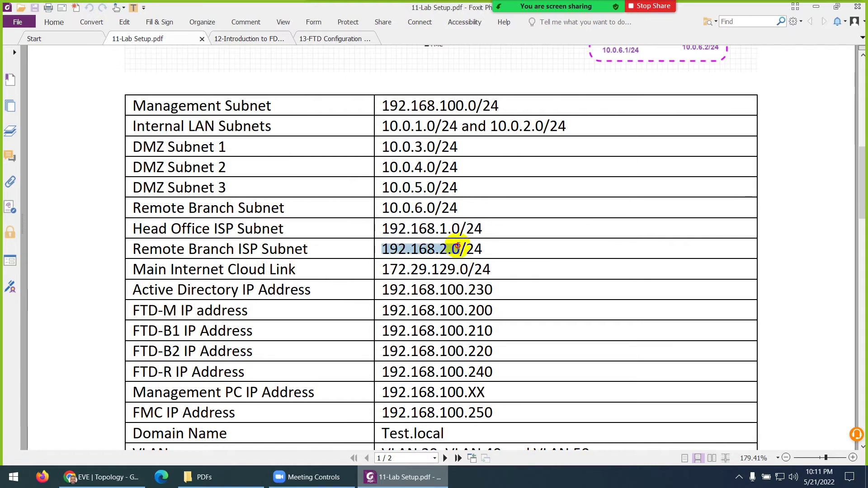
# - Read the Internet cloud link row and the IP address rows for Active Directory, the FTDs, the management PC and the FMC
pyautogui.scroll(-3, 424, 268)
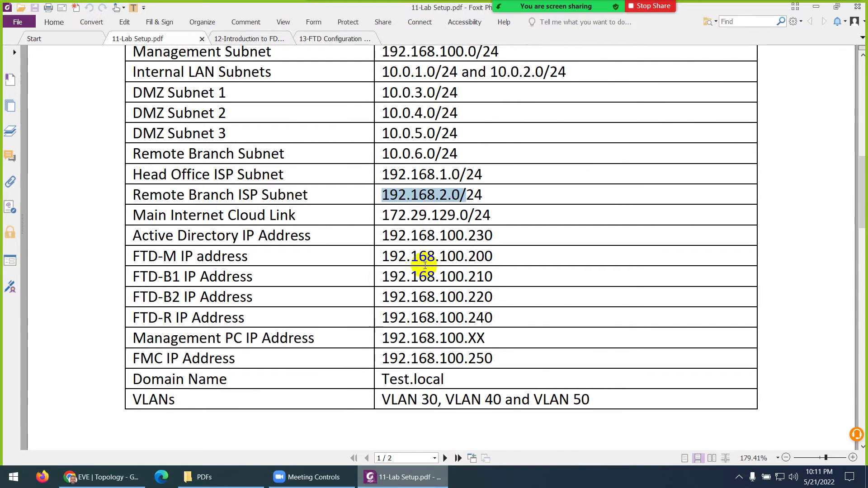
pyautogui.moveTo(383, 215); pyautogui.dragTo(491, 216)
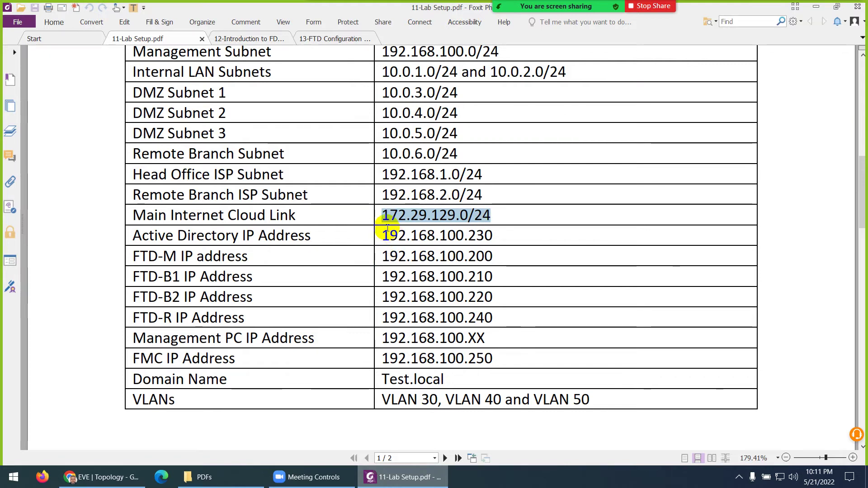
pyautogui.moveTo(382, 235); pyautogui.dragTo(495, 235)
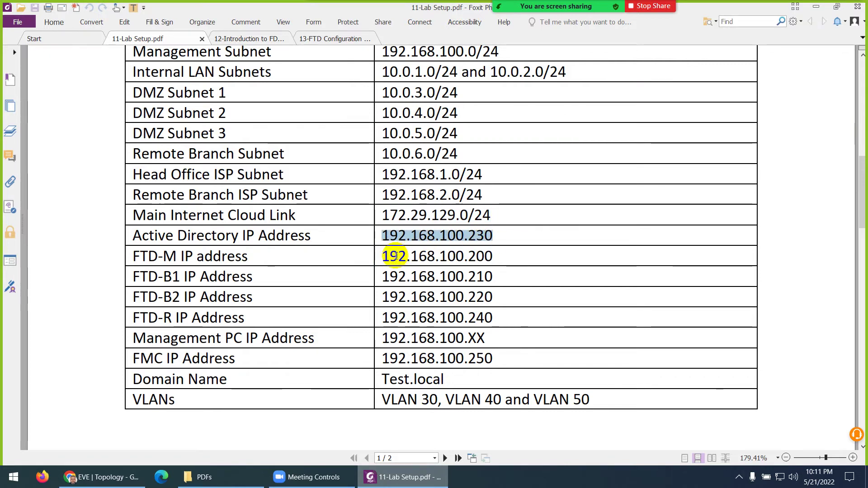
pyautogui.moveTo(389, 256); pyautogui.dragTo(500, 257)
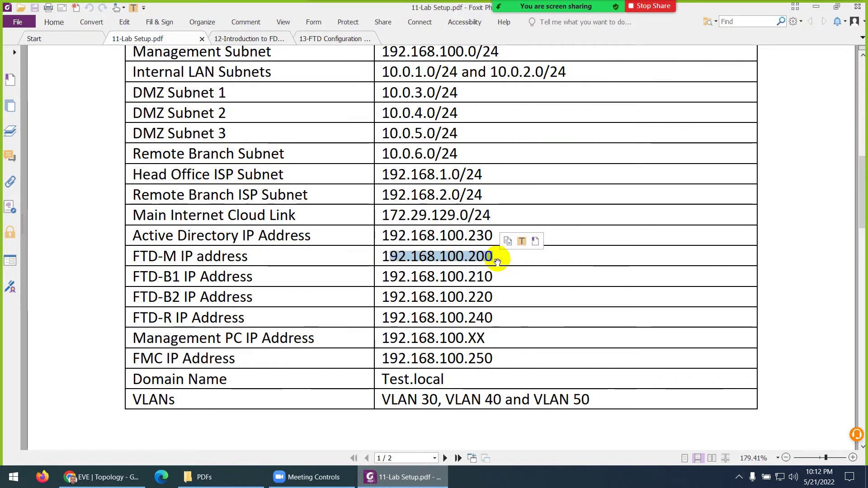
pyautogui.moveTo(401, 277); pyautogui.dragTo(497, 277)
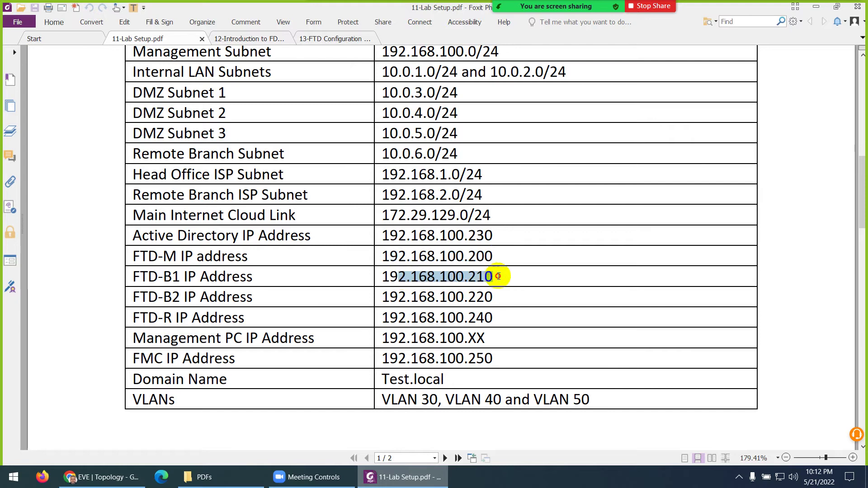
pyautogui.moveTo(409, 297); pyautogui.dragTo(492, 295)
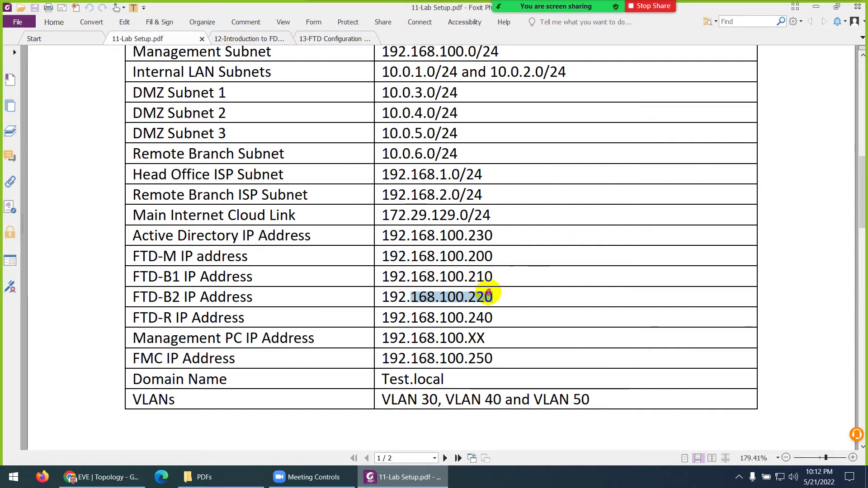
pyautogui.moveTo(407, 317); pyautogui.dragTo(497, 315)
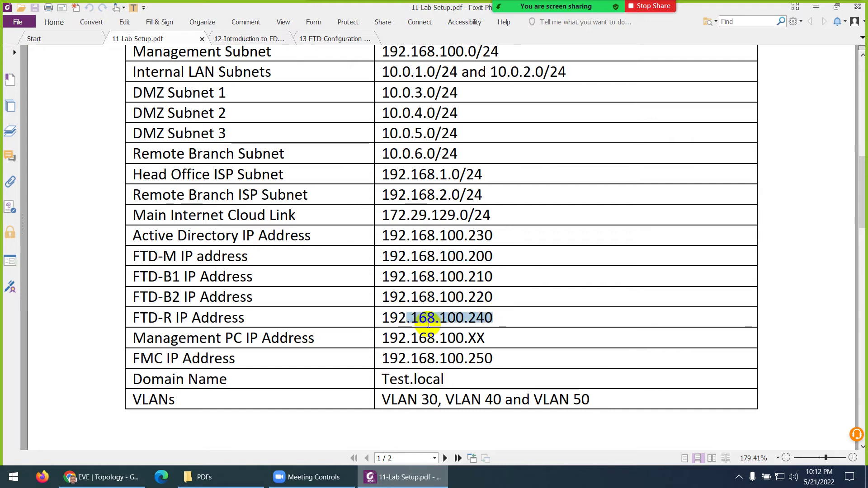
pyautogui.scroll(-1, 427, 319)
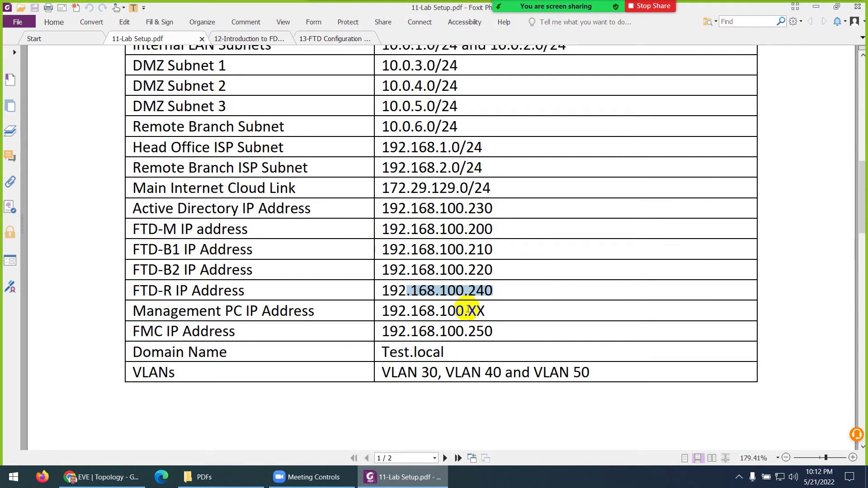
pyautogui.moveTo(469, 311); pyautogui.dragTo(489, 310)
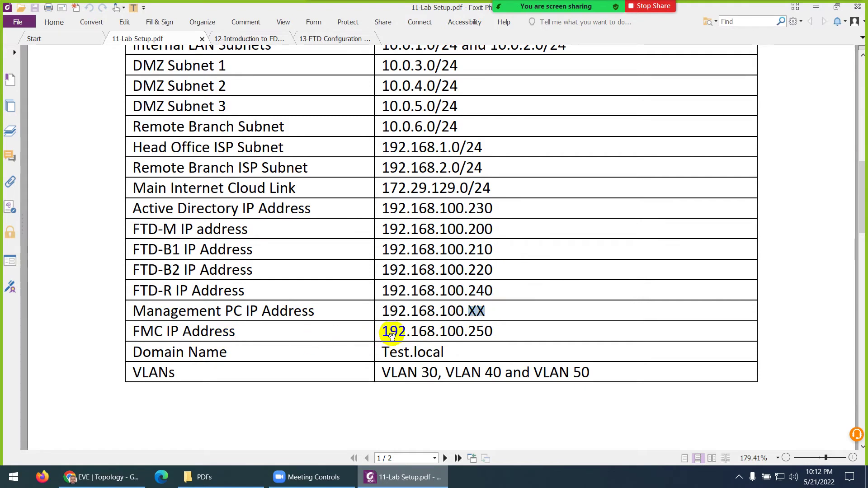
pyautogui.moveTo(390, 331); pyautogui.dragTo(492, 332)
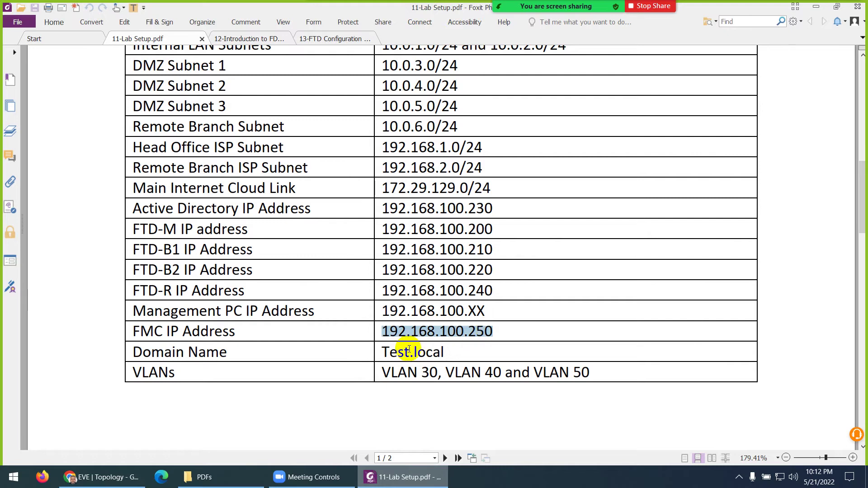
# - Read the Domain Name and VLANs rows and compare the VLANs with the DMZ servers in the EVE-NG topology
pyautogui.scroll(-1, 402, 348)
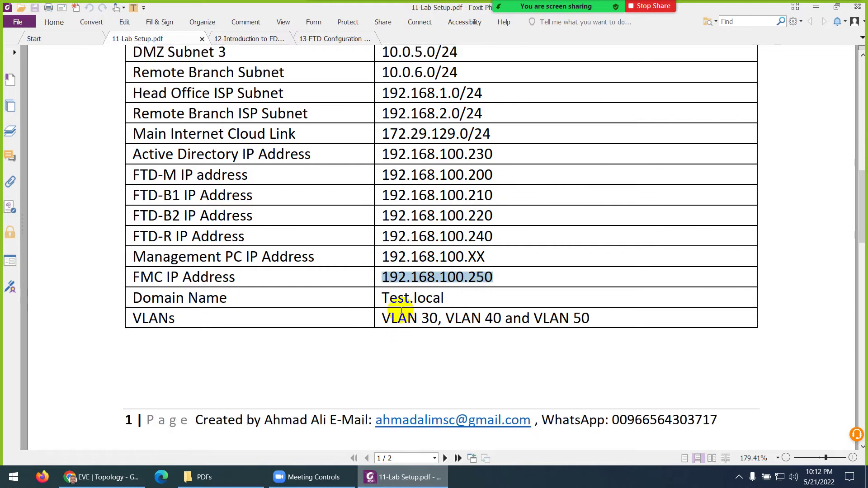
pyautogui.moveTo(382, 297); pyautogui.dragTo(454, 300)
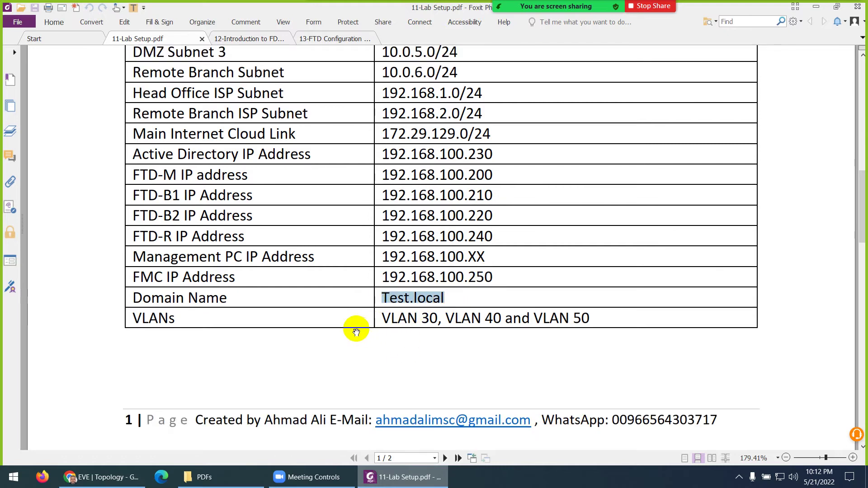
pyautogui.moveTo(384, 317); pyautogui.dragTo(590, 319)
pyautogui.click(390, 480)
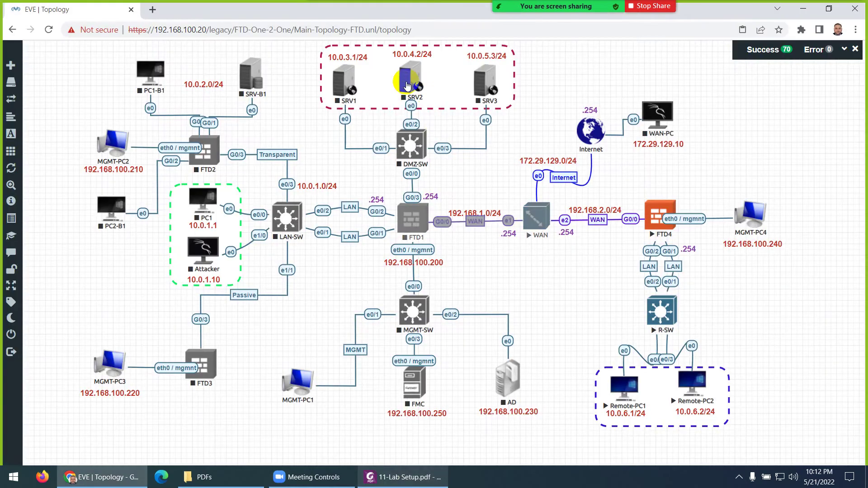
pyautogui.click(410, 473)
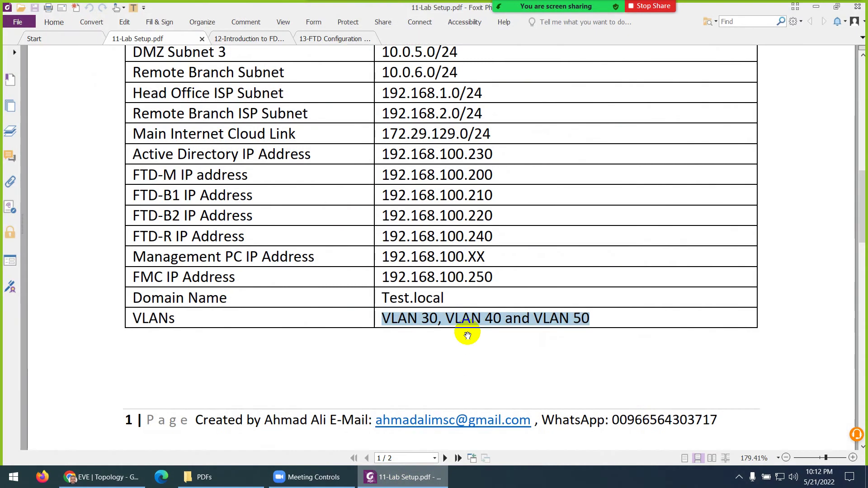
# - Read the image table's rows for Cisco Firepower FTD and FMC, Cisco switches, Windows 10 and Windows 7 on page 2
pyautogui.scroll(-10, 468, 335)
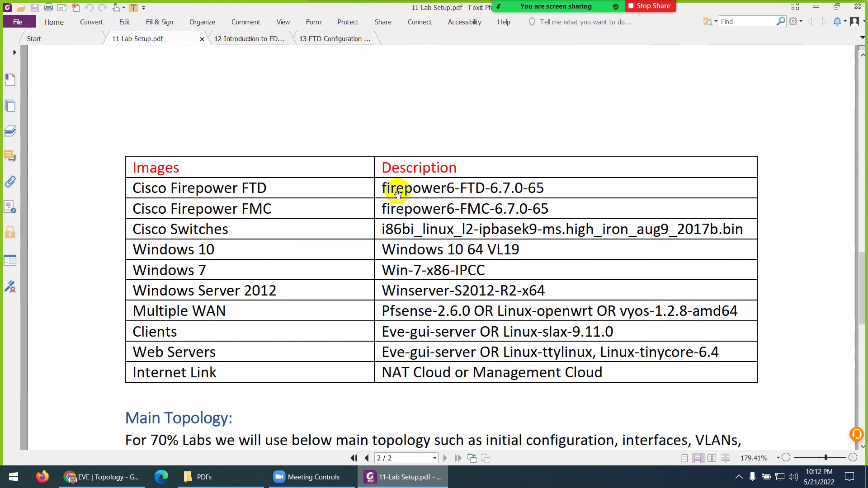
pyautogui.moveTo(492, 188); pyautogui.dragTo(550, 186)
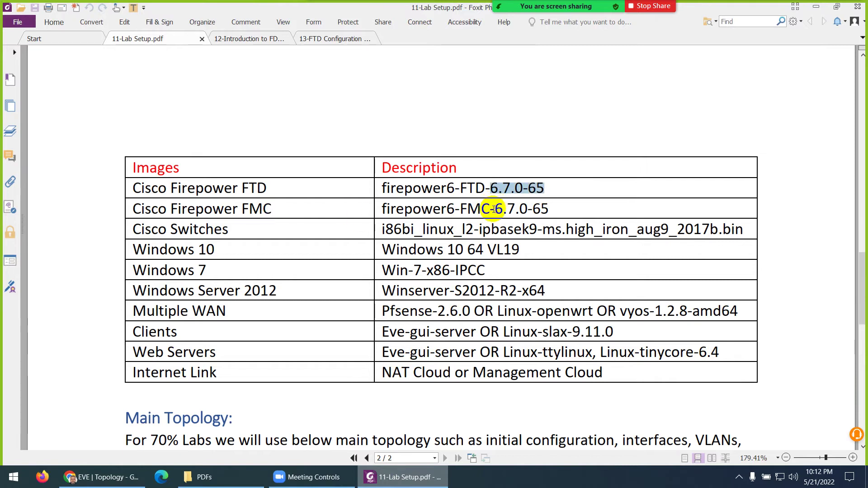
pyautogui.moveTo(494, 209); pyautogui.dragTo(551, 208)
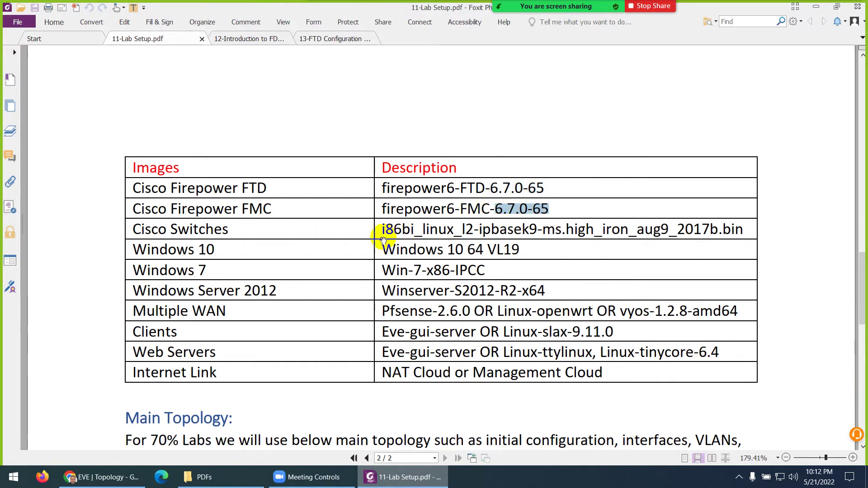
pyautogui.moveTo(402, 230); pyautogui.dragTo(617, 232)
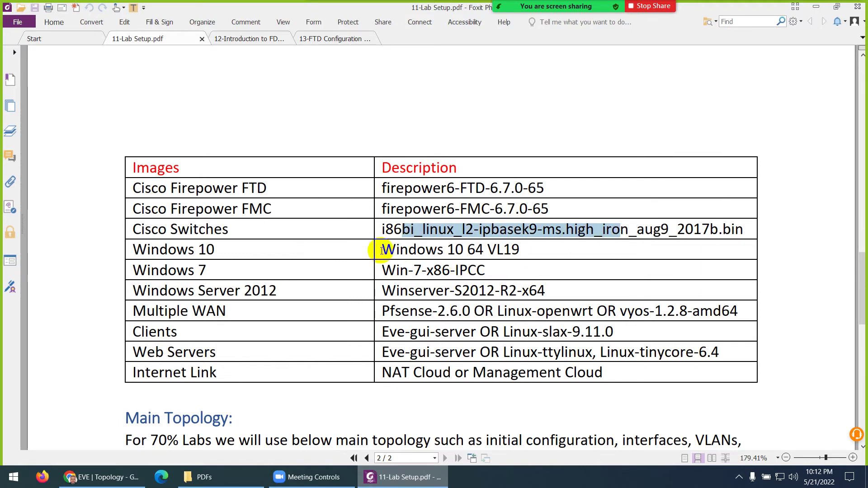
pyautogui.moveTo(399, 249); pyautogui.dragTo(486, 272)
pyautogui.scroll(-1, 434, 291)
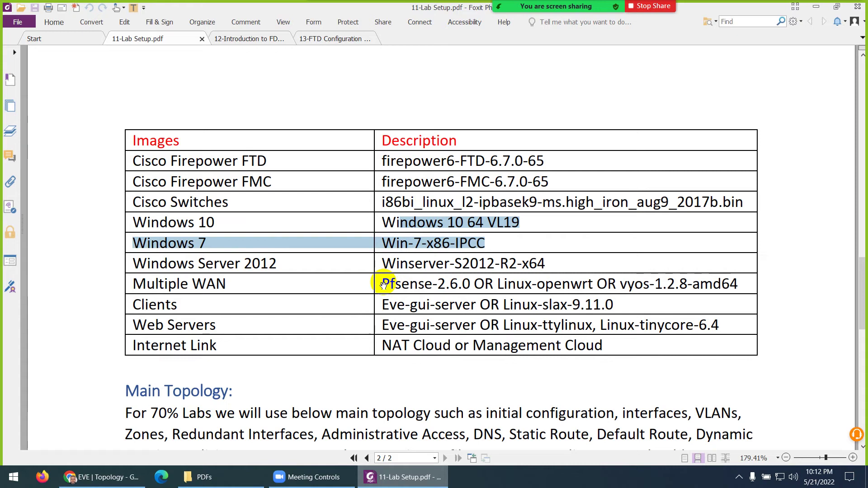
# - Read the image options for Multiple WAN, Clients, Web Servers and Internet Link in the same table
pyautogui.moveTo(382, 284); pyautogui.dragTo(461, 290)
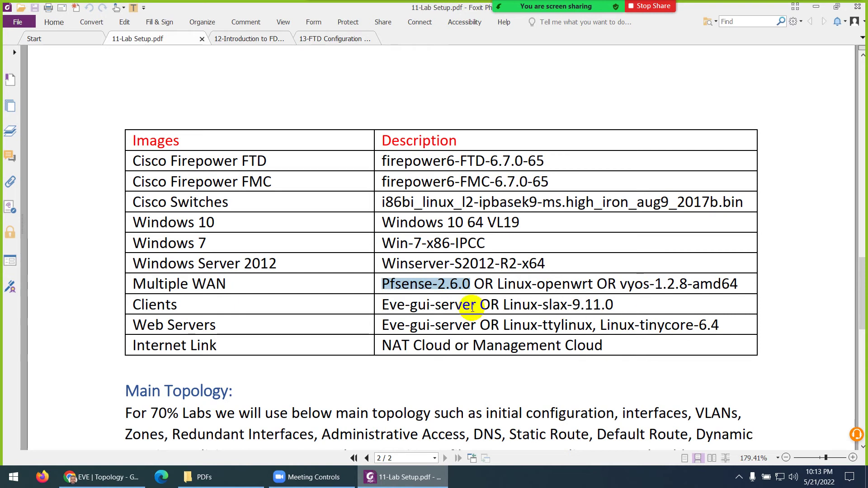
pyautogui.scroll(-1, 415, 303)
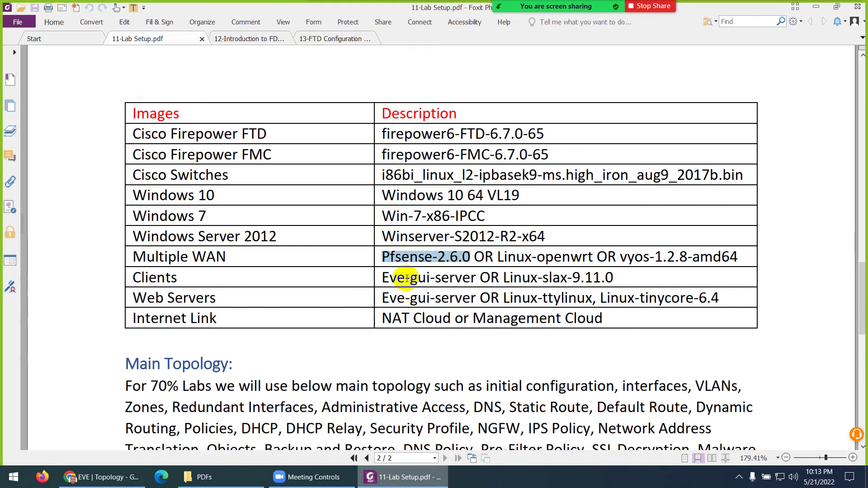
pyautogui.click(509, 278)
pyautogui.moveTo(509, 277); pyautogui.dragTo(610, 278)
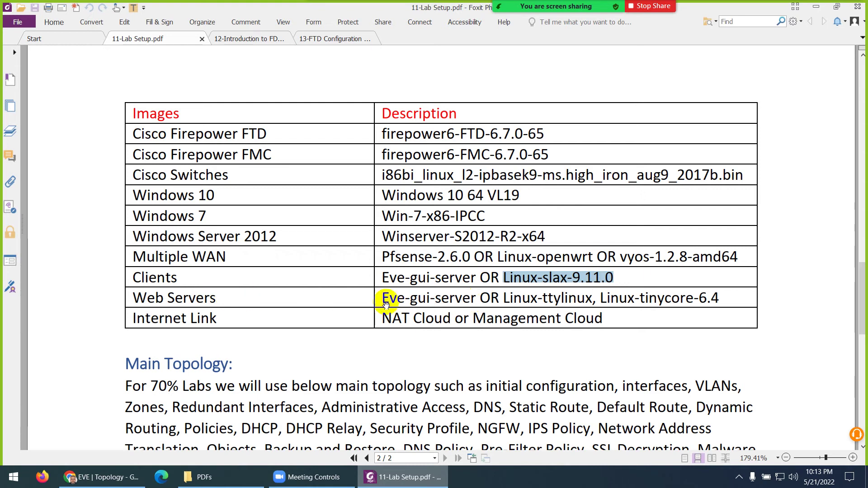
pyautogui.moveTo(504, 297); pyautogui.dragTo(594, 299)
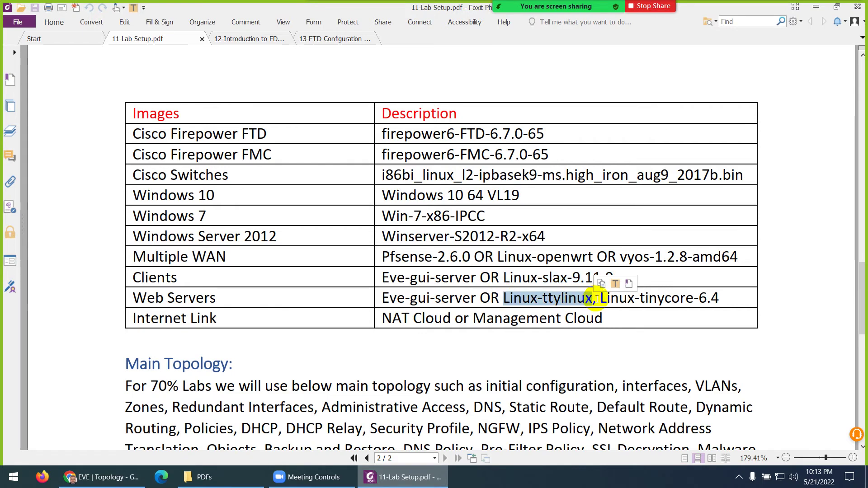
pyautogui.moveTo(598, 299); pyautogui.dragTo(719, 299)
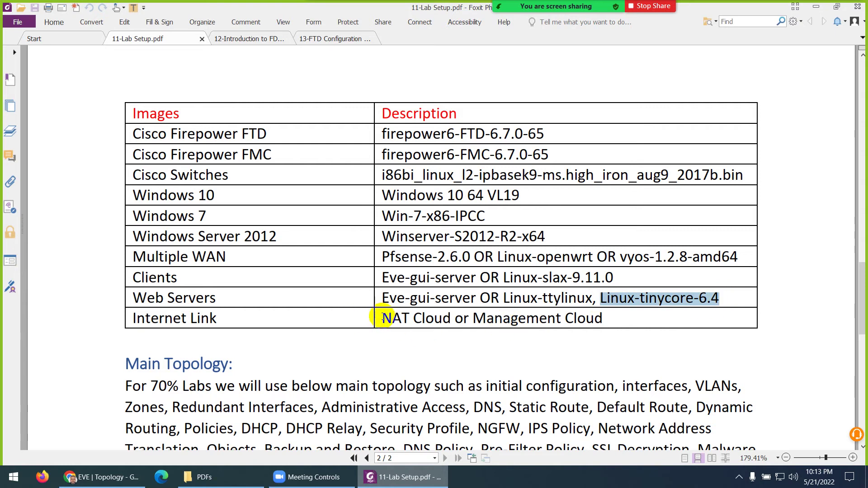
pyautogui.moveTo(383, 318); pyautogui.dragTo(525, 320)
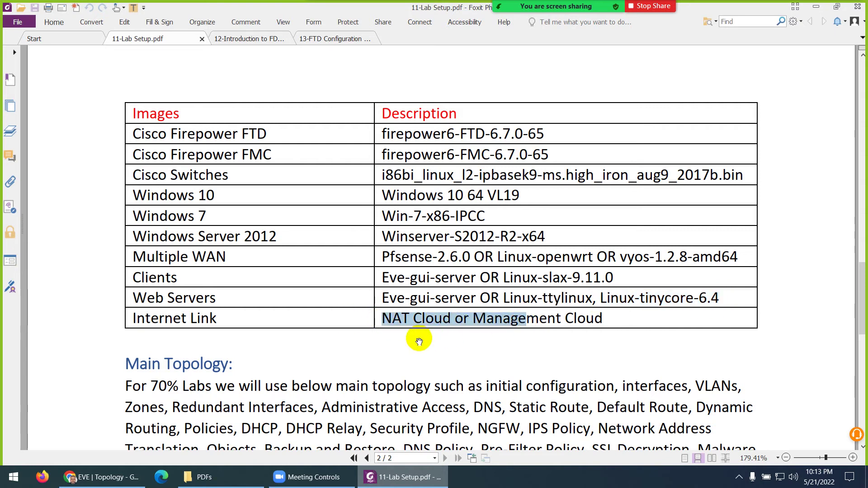
# - Read the Main Topology paragraph, highlighting its lab topics from initial configuration through Reporting
pyautogui.scroll(-4, 362, 298)
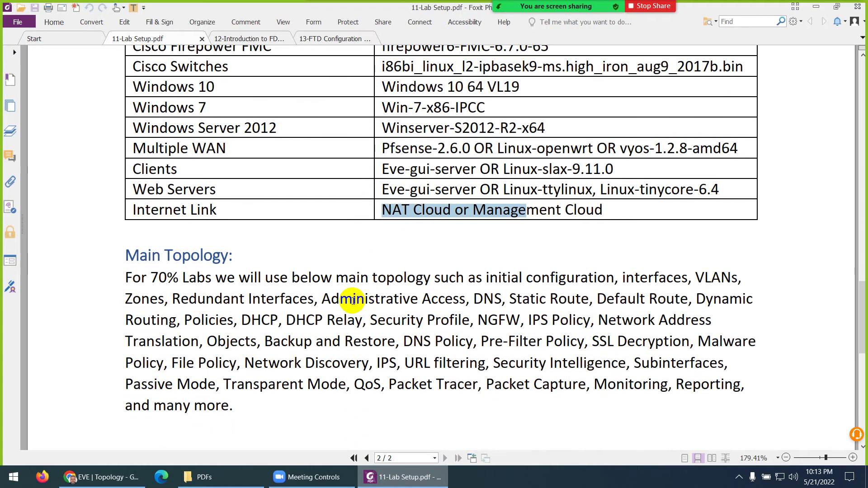
pyautogui.scroll(-2, 339, 328)
pyautogui.scroll(-6, 317, 322)
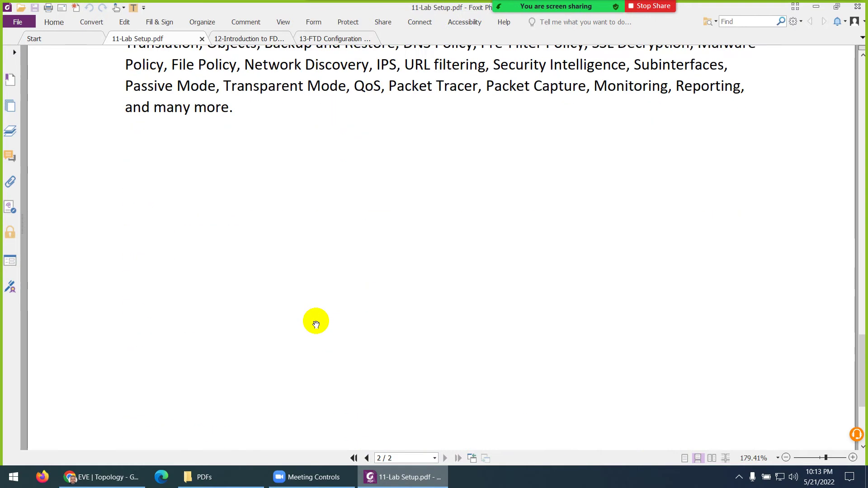
pyautogui.scroll(6, 312, 298)
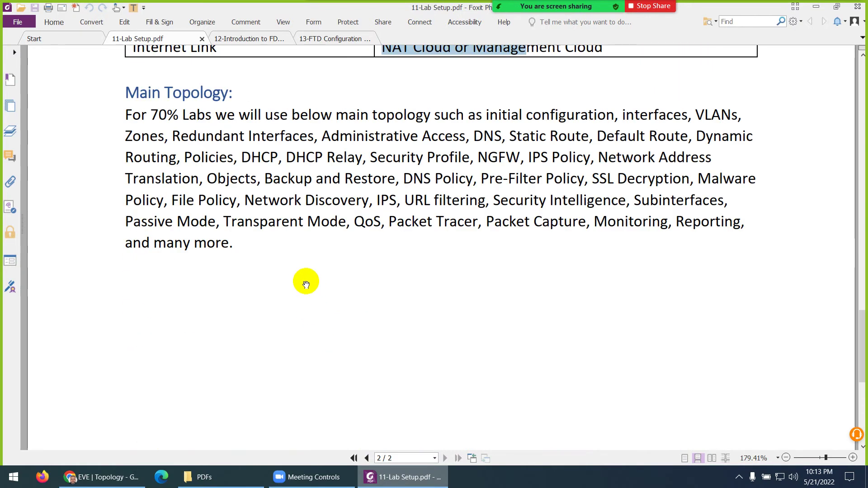
pyautogui.scroll(2, 303, 282)
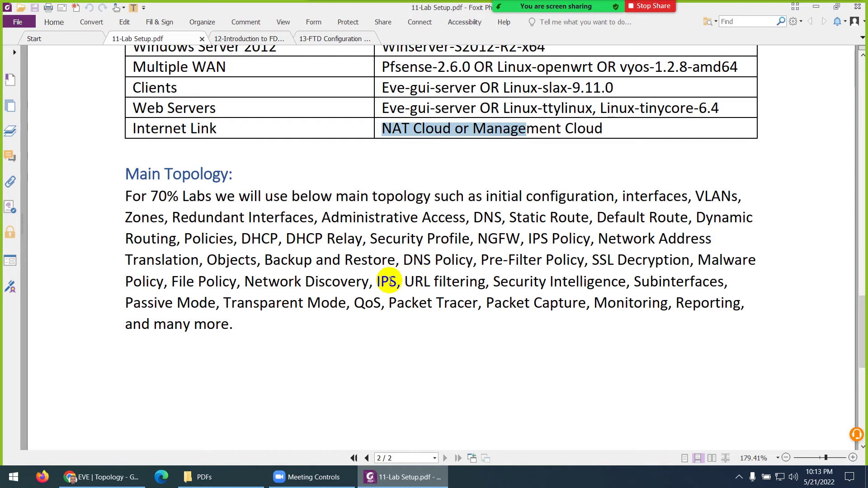
pyautogui.moveTo(486, 196); pyautogui.dragTo(437, 246)
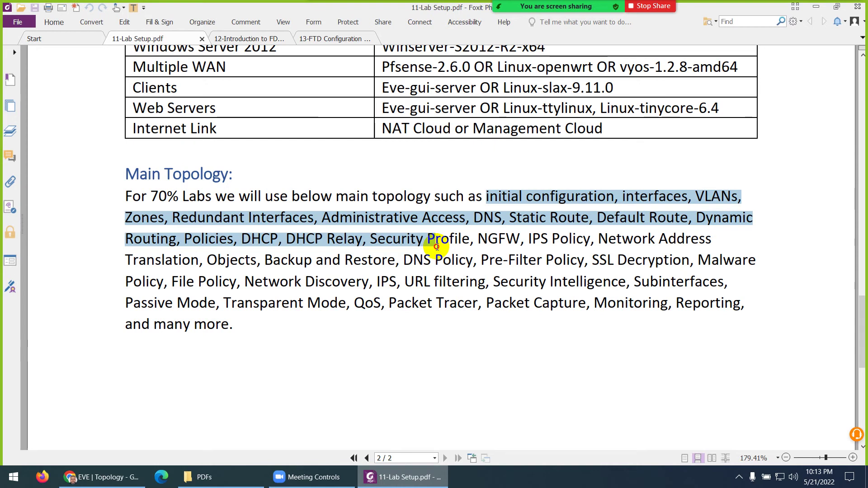
pyautogui.moveTo(437, 246); pyautogui.dragTo(752, 263)
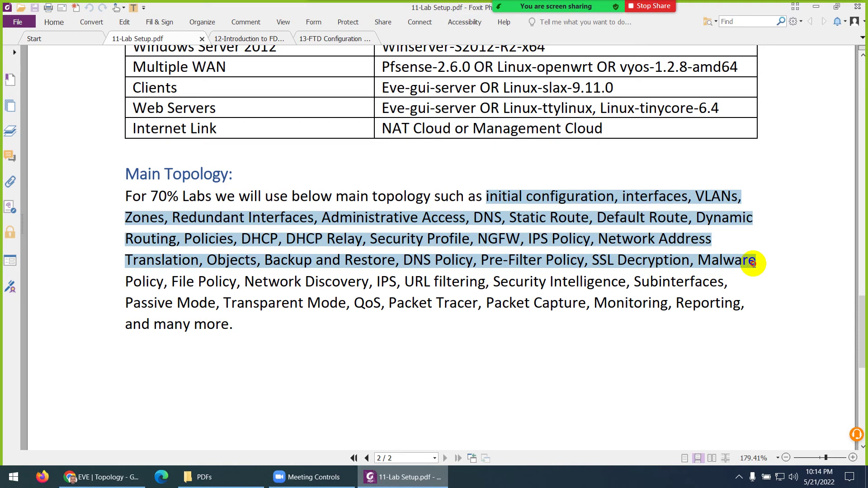
pyautogui.moveTo(753, 263); pyautogui.dragTo(744, 290)
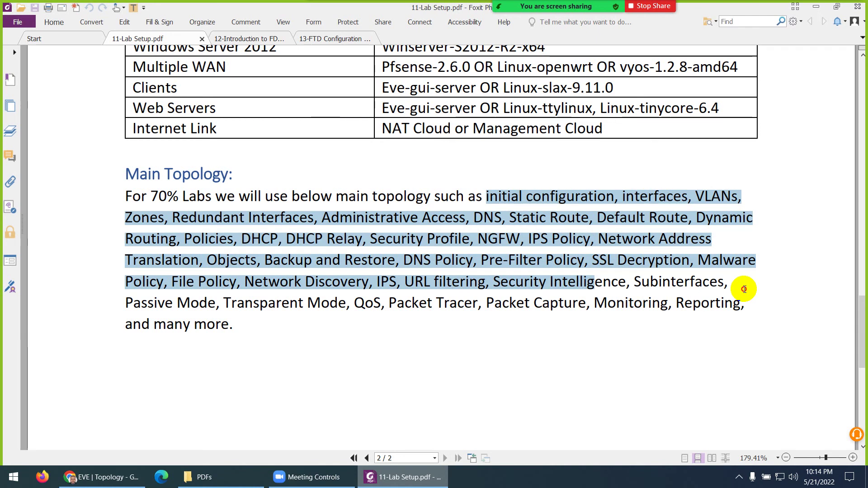
pyautogui.moveTo(744, 290); pyautogui.dragTo(736, 303)
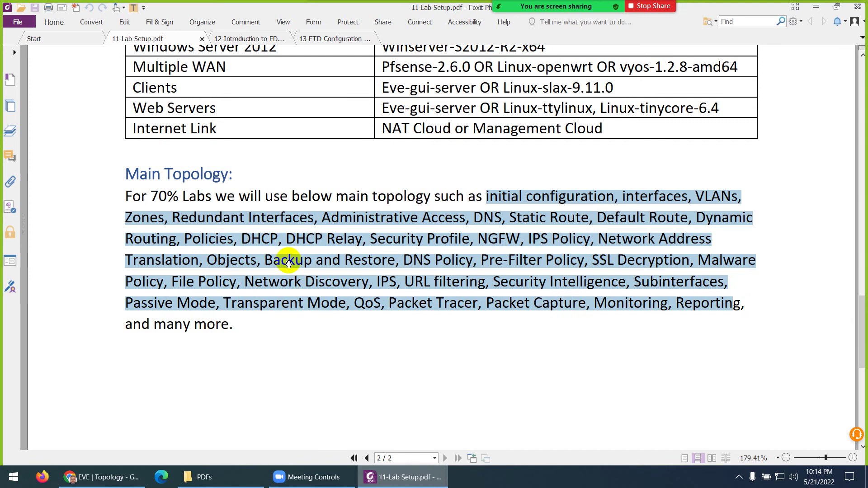
# - Compare the Main Topology description with the EVE-NG topology in Chrome, and return to 11-Lab Setup.pdf in Foxit
pyautogui.click(109, 482)
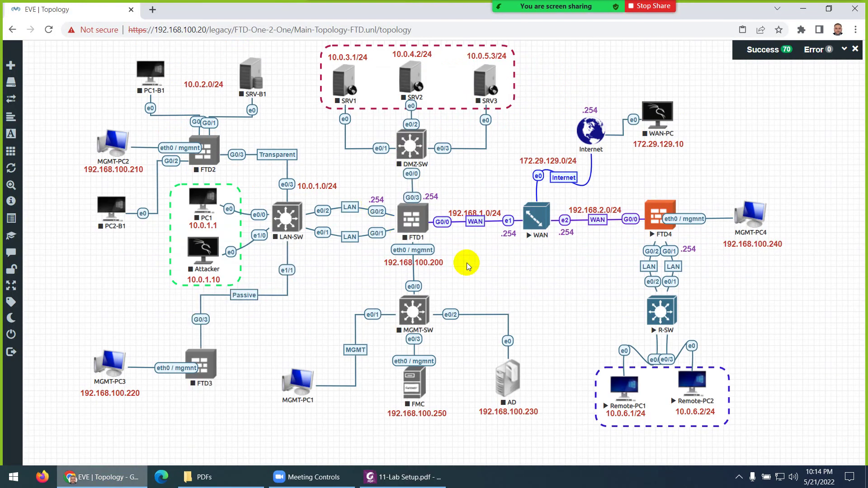
pyautogui.click(379, 477)
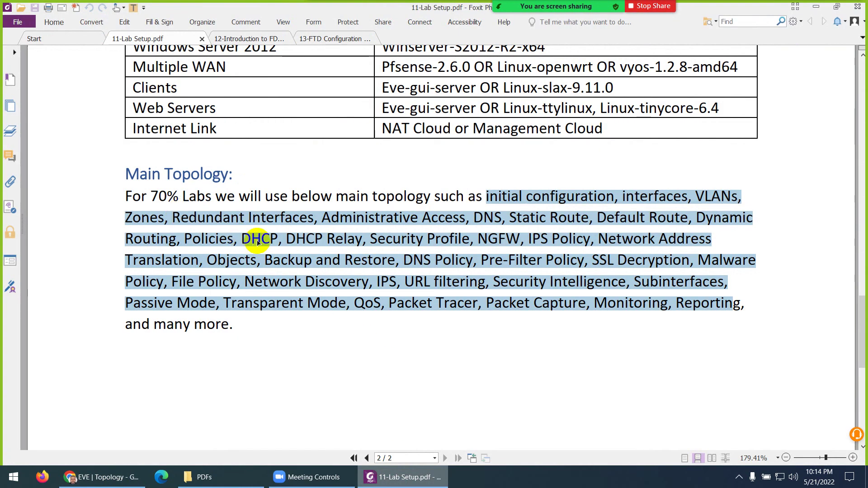
pyautogui.scroll(1, 258, 243)
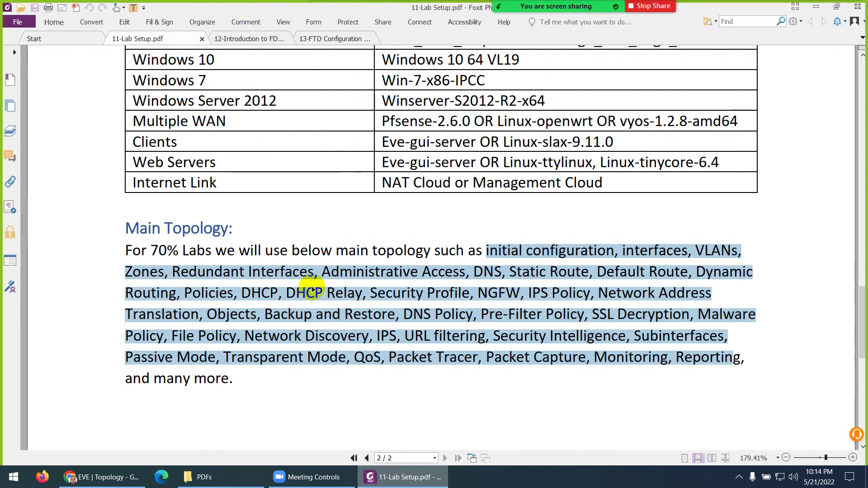
pyautogui.click(388, 477)
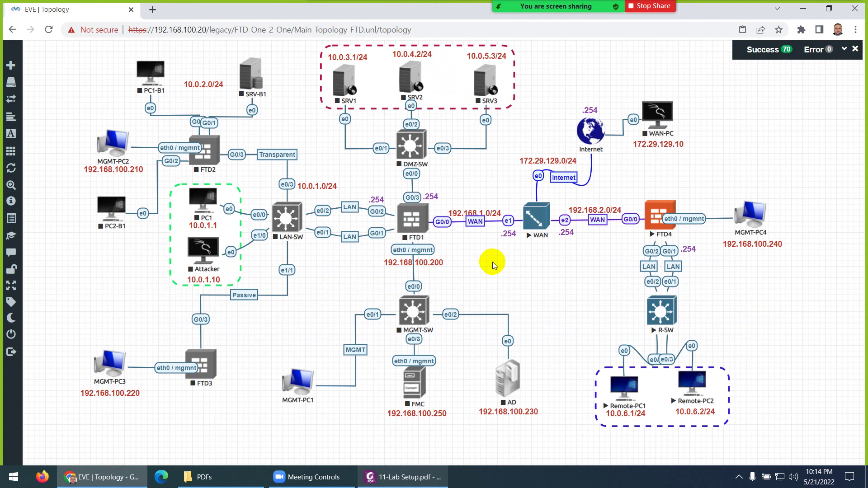
pyautogui.click(402, 477)
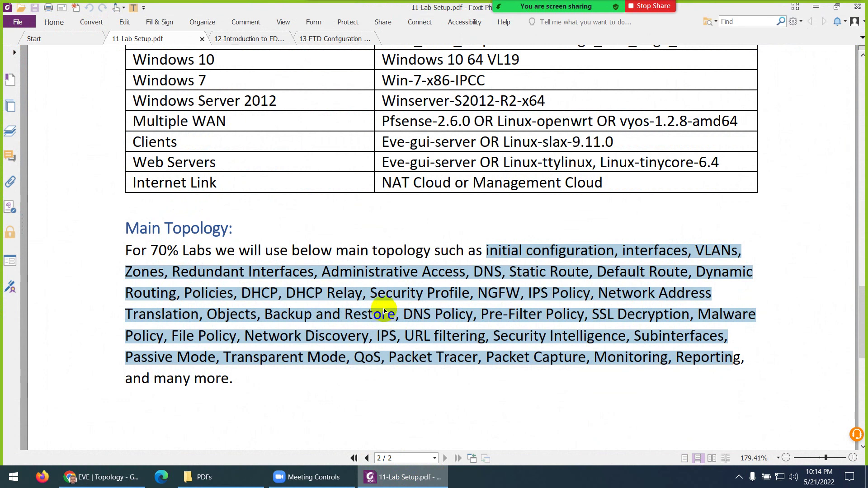
# - Look back over the image and addressing tables and return to the Firepower Lab Setup diagram on page 1
pyautogui.scroll(-5, 386, 307)
pyautogui.scroll(10, 382, 298)
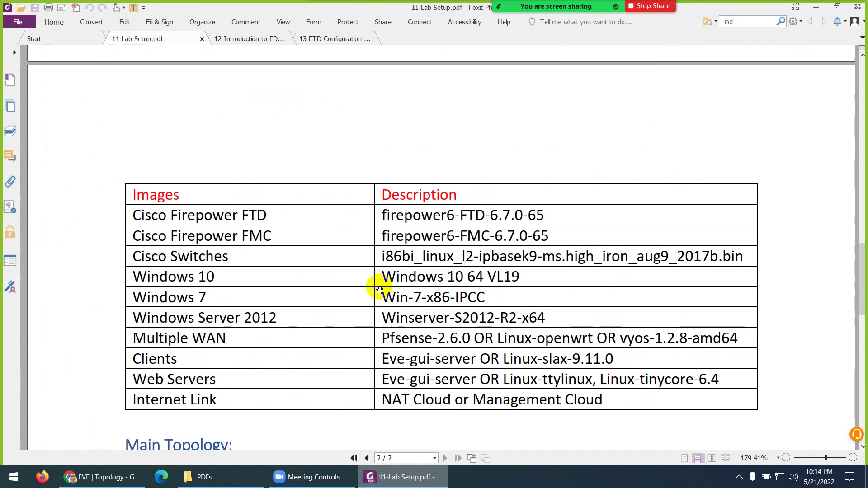
pyautogui.scroll(10, 380, 287)
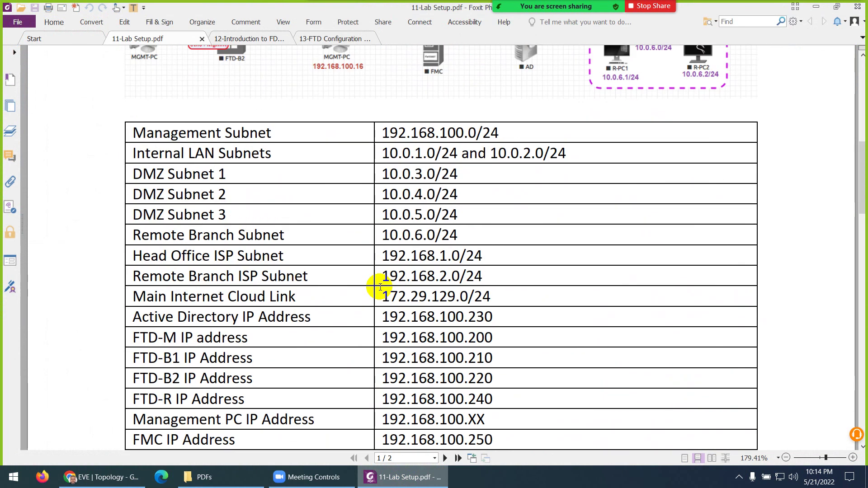
pyautogui.scroll(10, 380, 288)
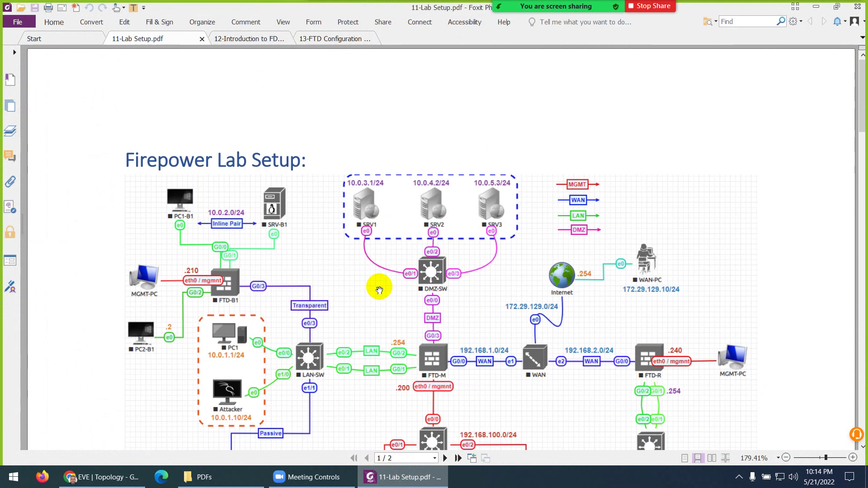